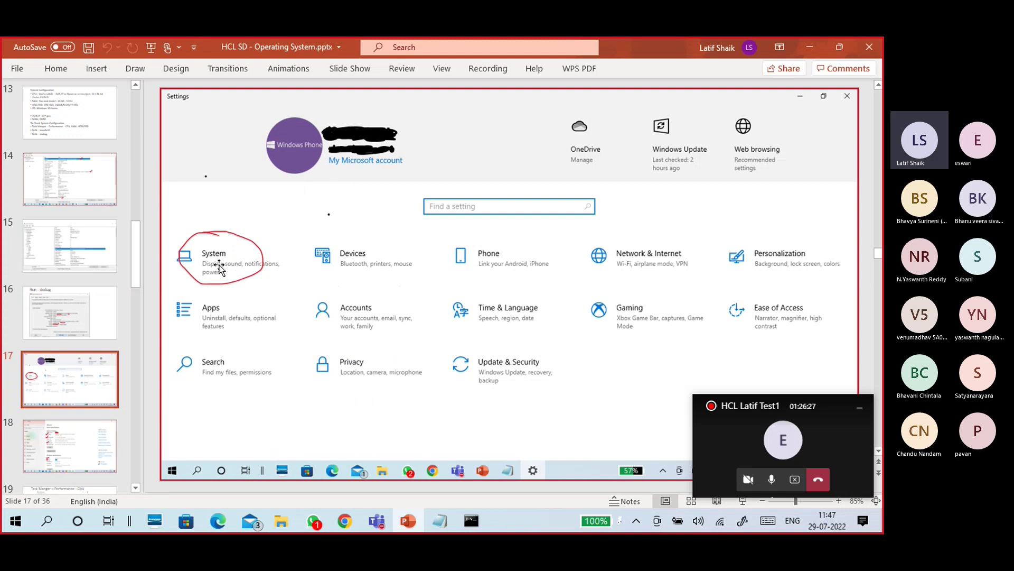
Page through the slides from the Settings home page to the diskmgmt.msc slide and select its Disk Management screenshot.
scroll(338, 383, down, 1)
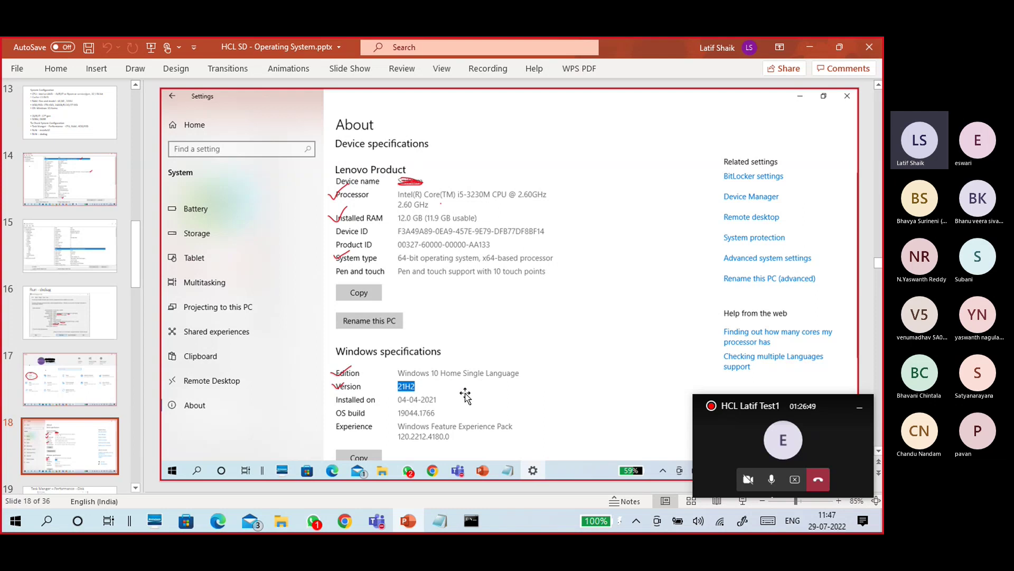
key(Page_Down)
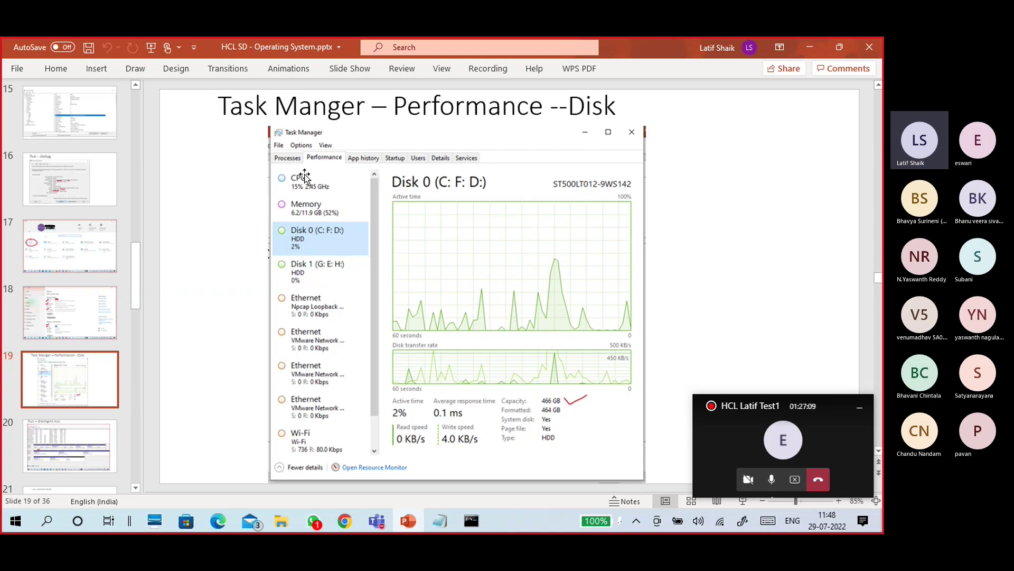
scroll(410, 285, down, 1)
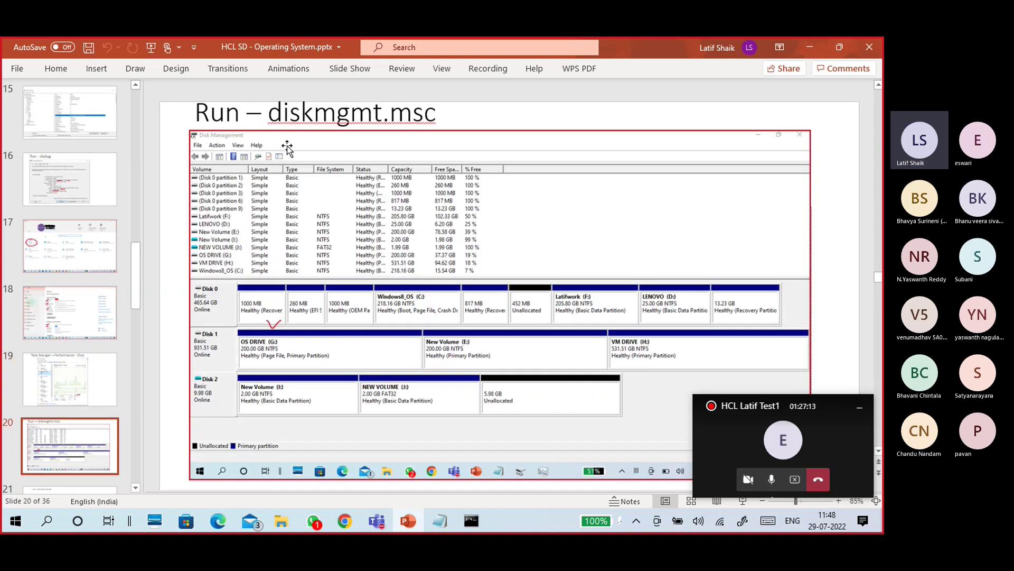
click(293, 112)
click(355, 244)
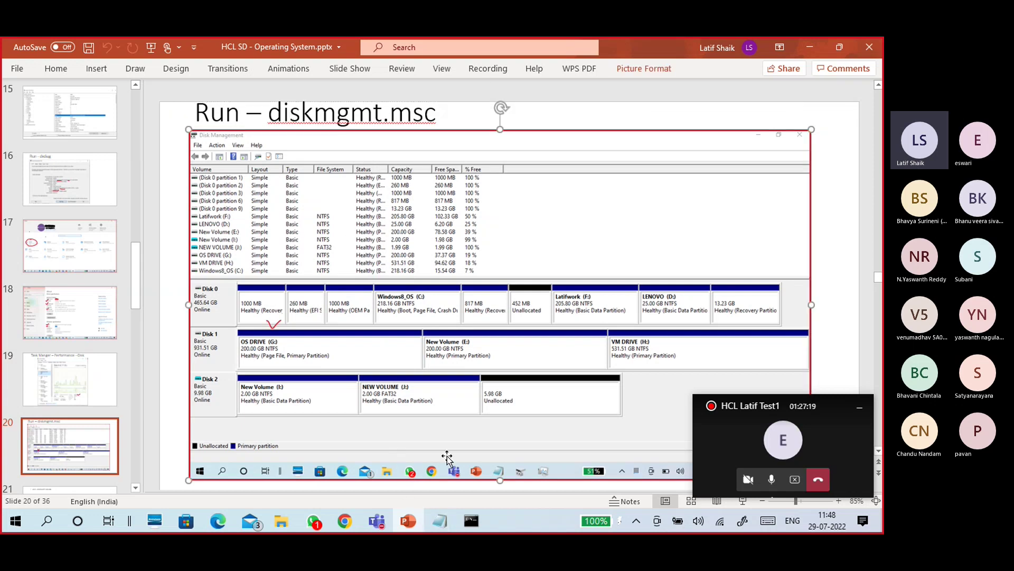
Switch to the untitled Notepad notes, highlight the Task Manager and systeminfo.exe entries, and return to the diskmgmt.msc slide.
click(448, 522)
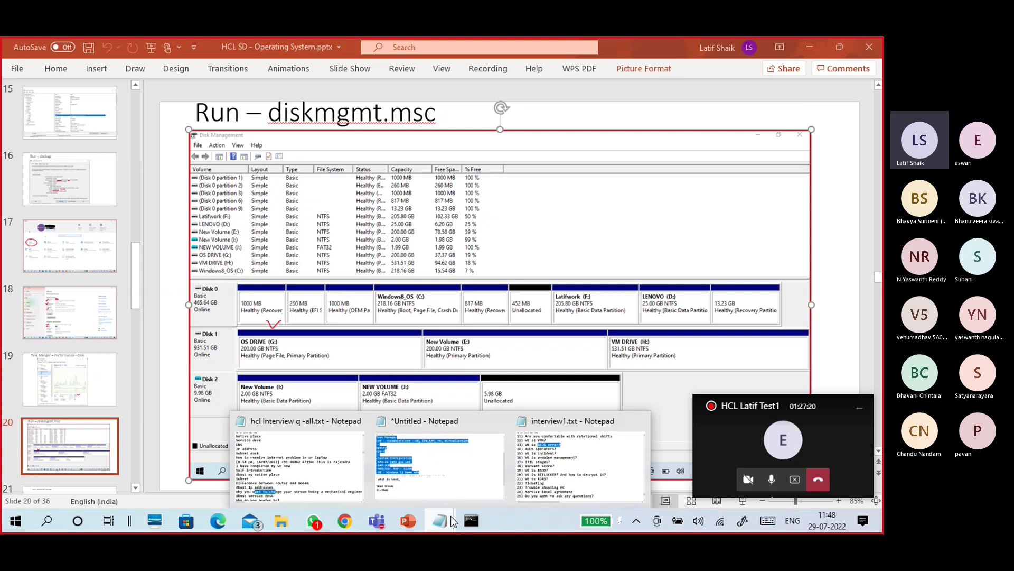
click(460, 489)
click(305, 204)
scroll(305, 204, up, 2)
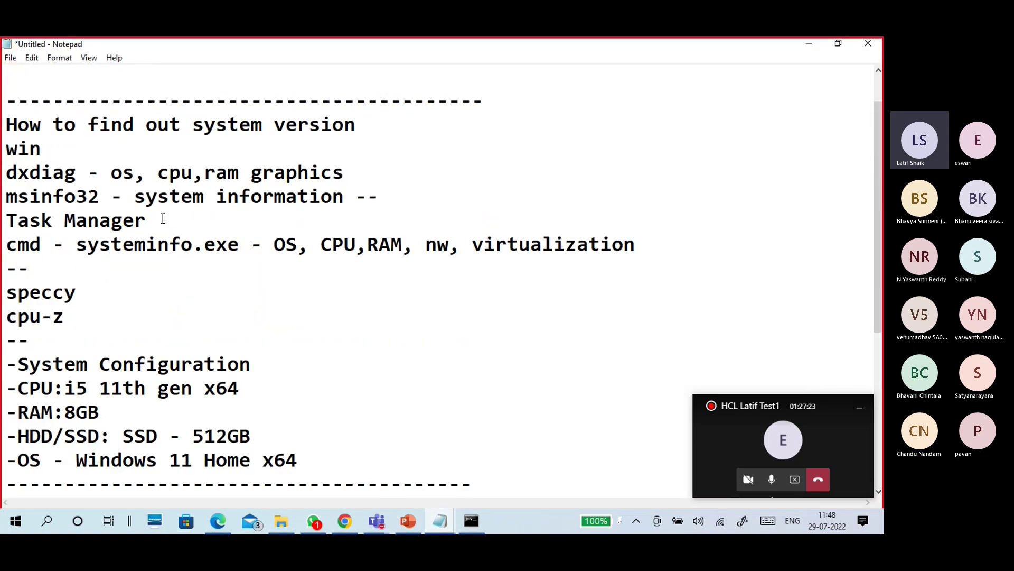
drag(7, 219, 155, 211)
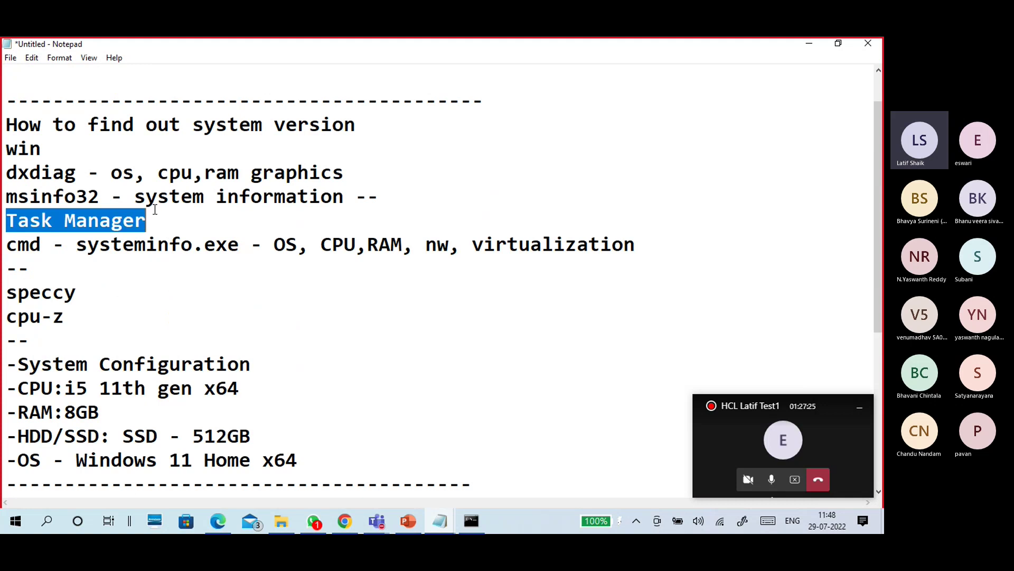
click(195, 242)
drag(252, 244, 77, 234)
click(164, 312)
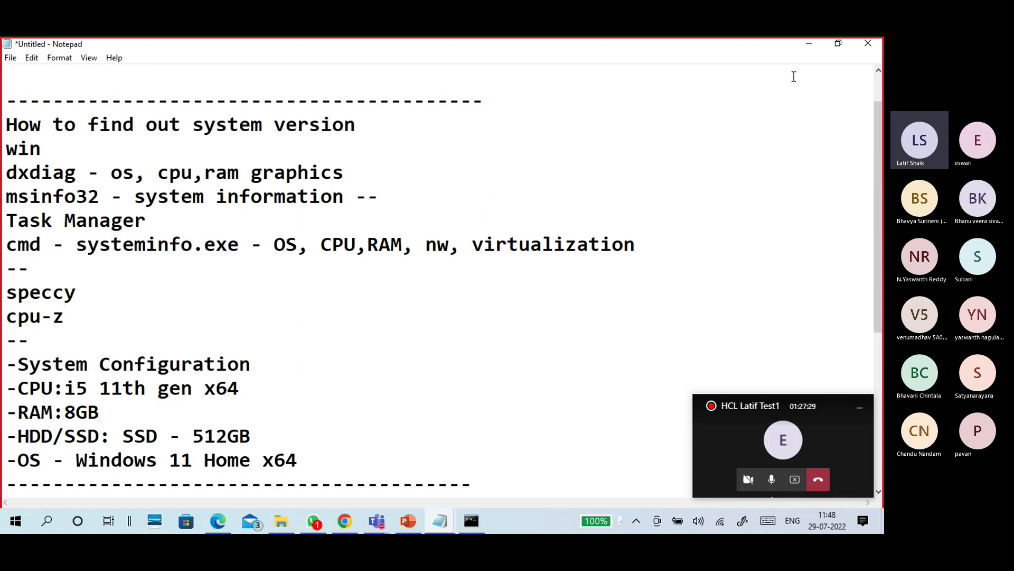
click(801, 45)
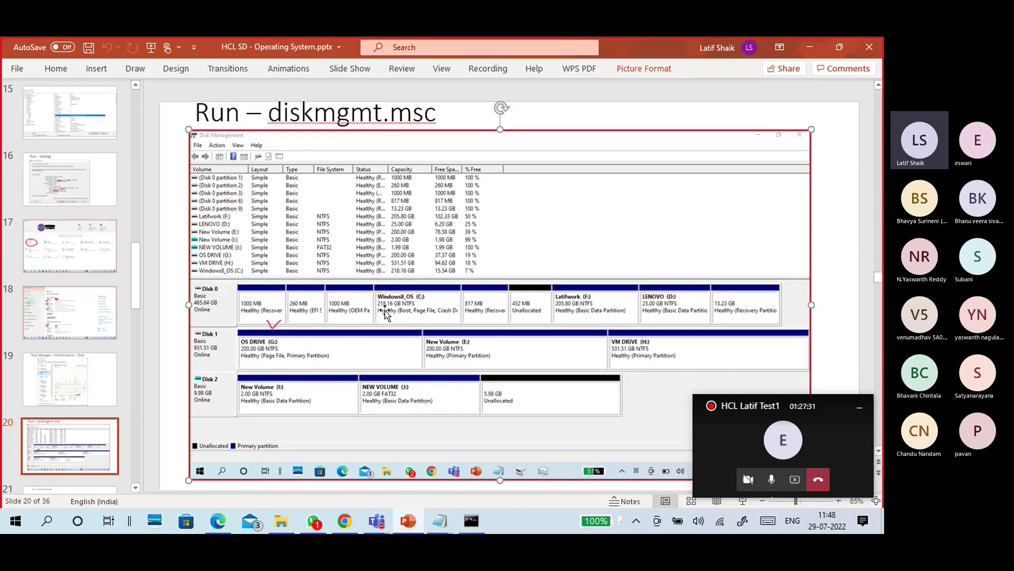
click(171, 347)
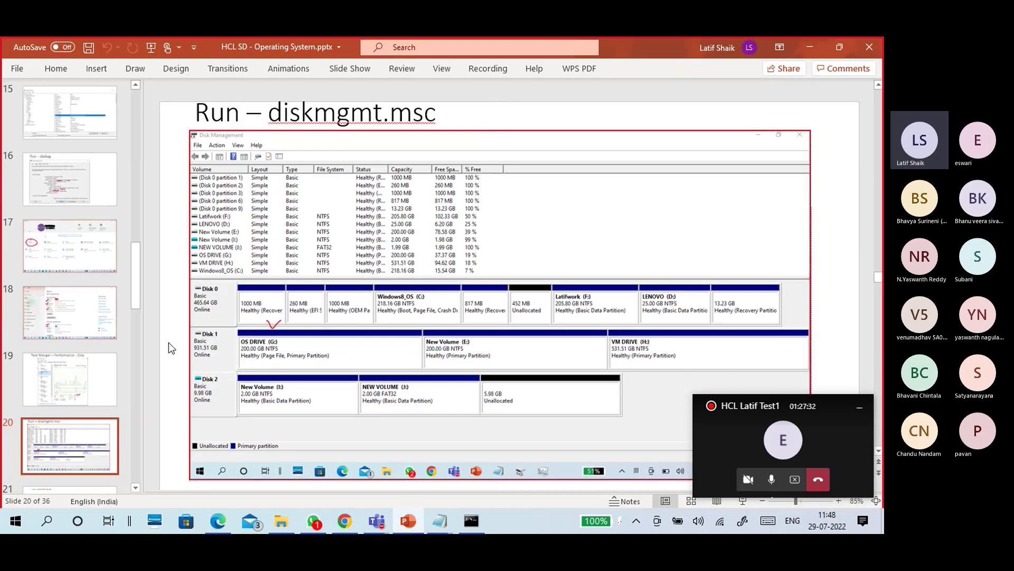
Switch to File Explorer, open This PC, and check the capacities of drives C:, D: and F:.
click(283, 525)
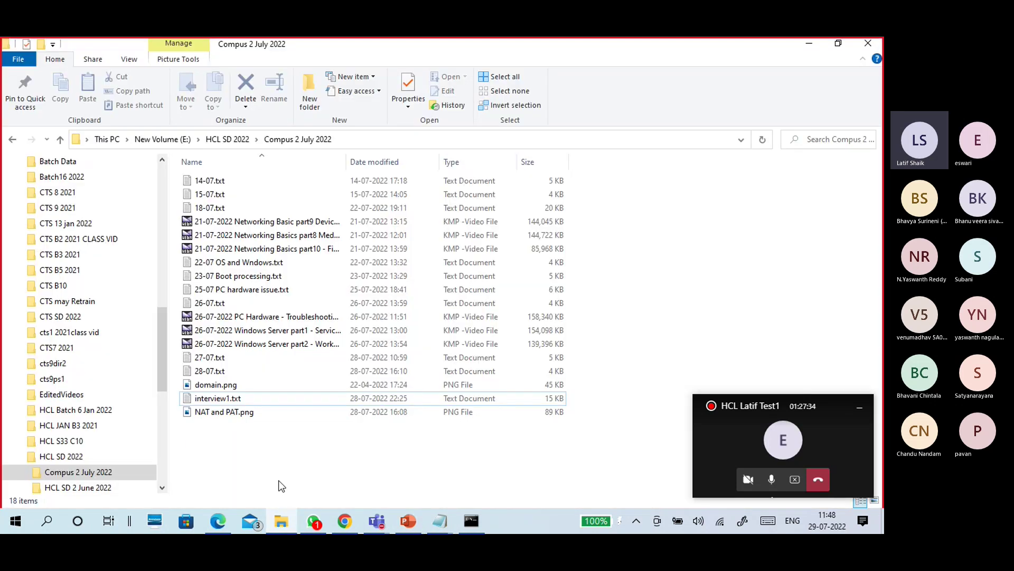
click(106, 139)
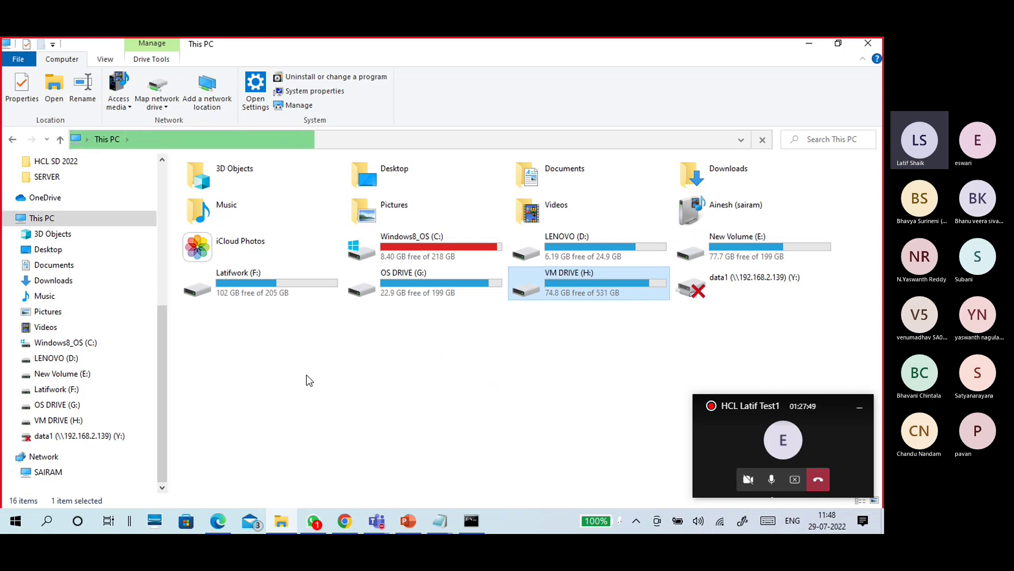
click(408, 236)
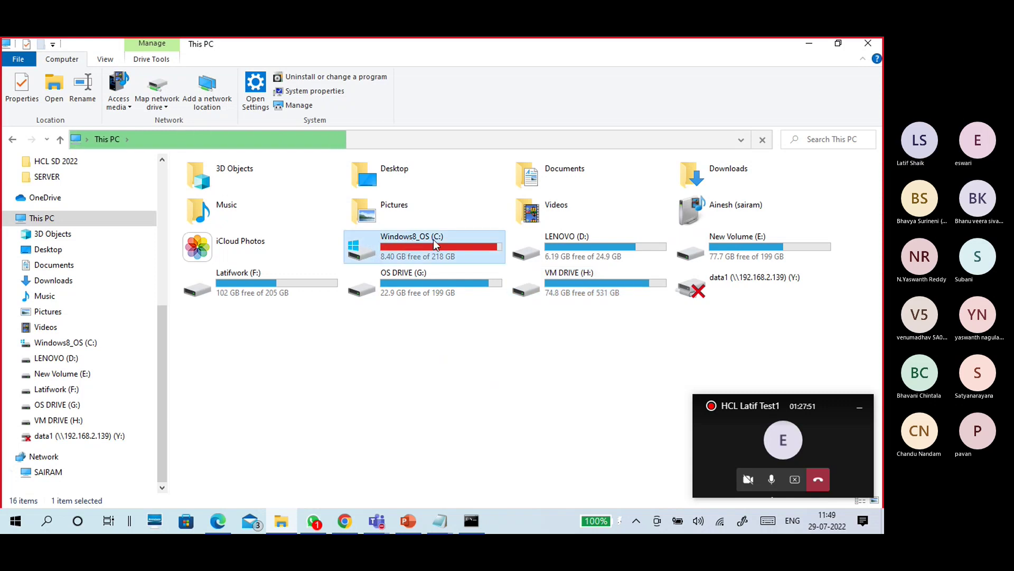
click(557, 241)
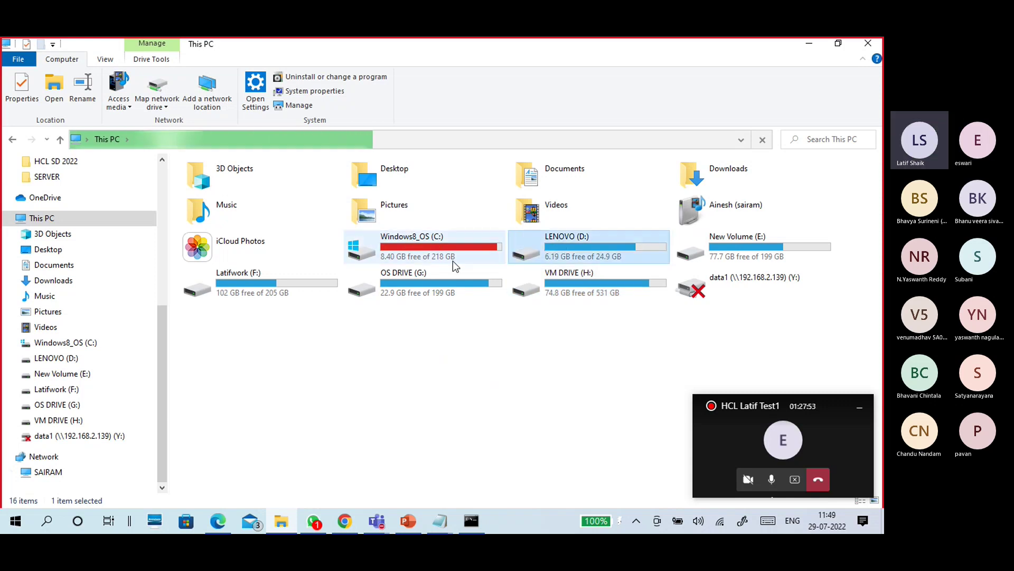
click(301, 289)
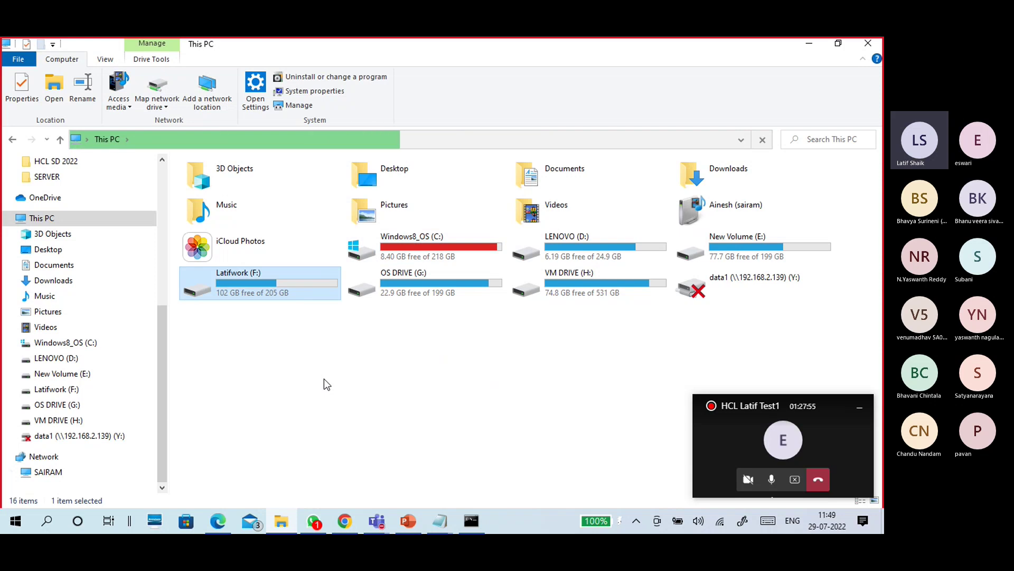
Open Task Manager, examine the Disk 0 performance details, and return to drive C: in This PC.
right_click(511, 515)
click(530, 456)
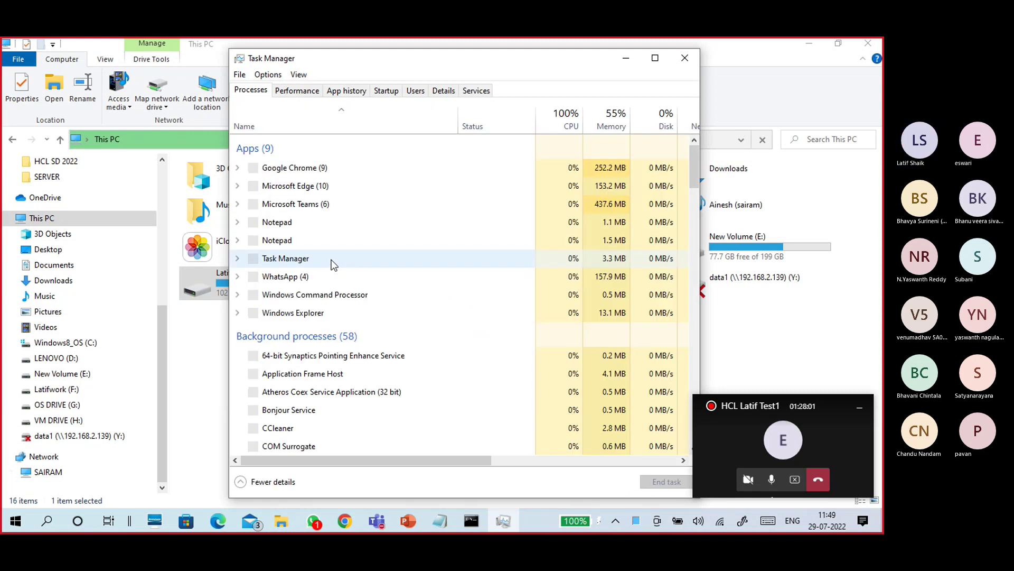
click(285, 92)
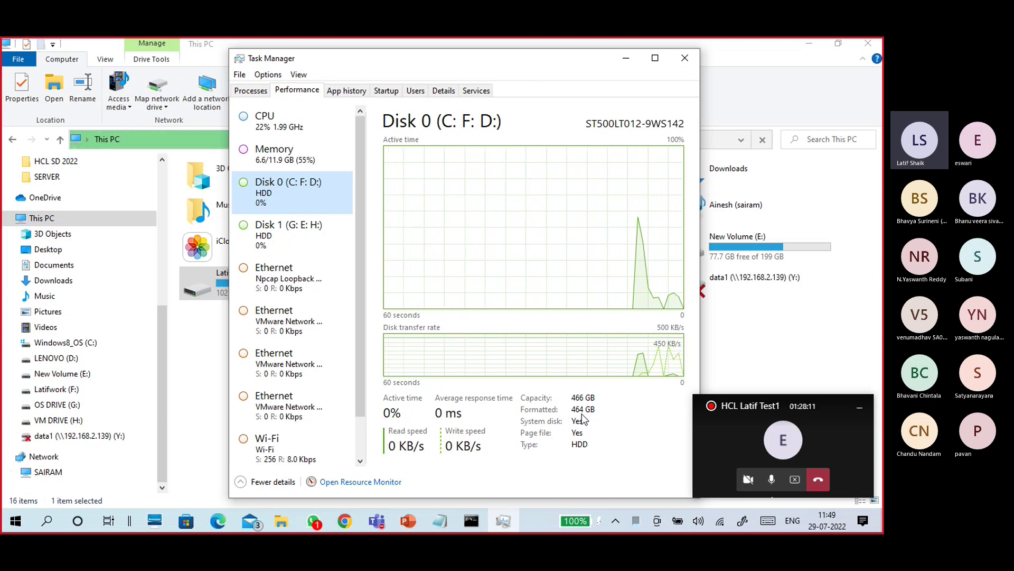
click(626, 58)
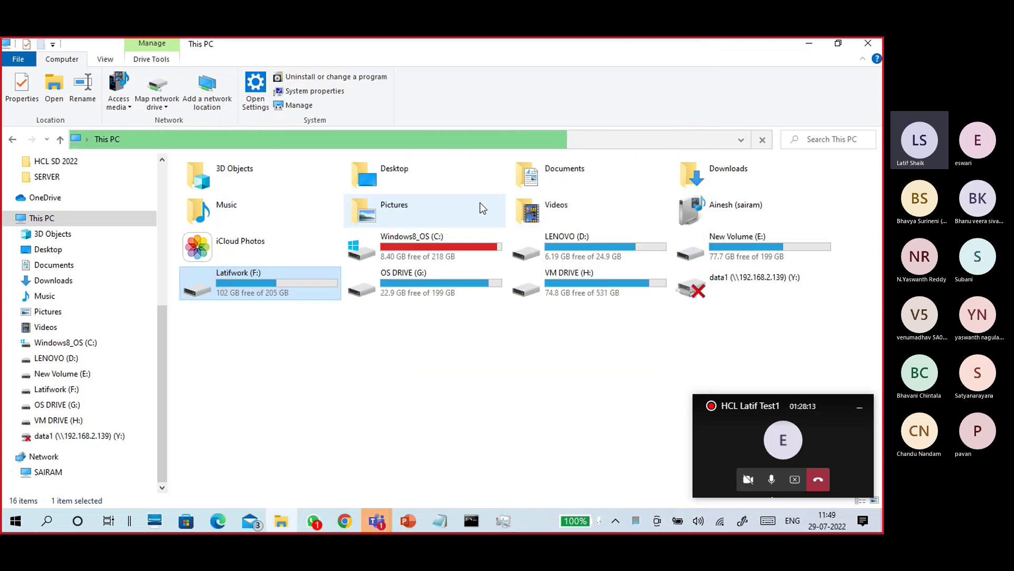
click(406, 249)
Switch to the Teams meeting window and open the meeting chat.
mouse_move(377, 520)
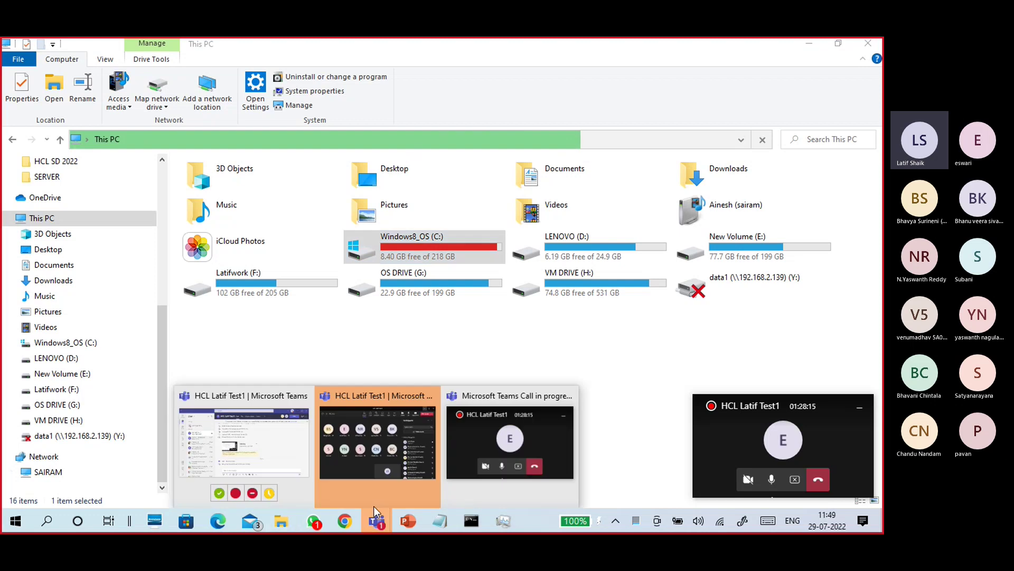
click(363, 470)
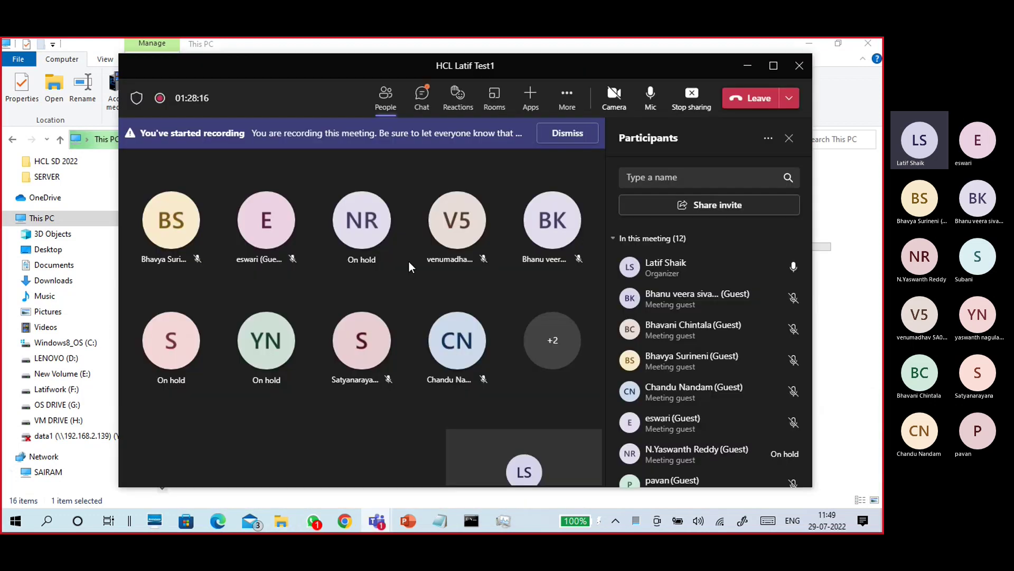
click(421, 106)
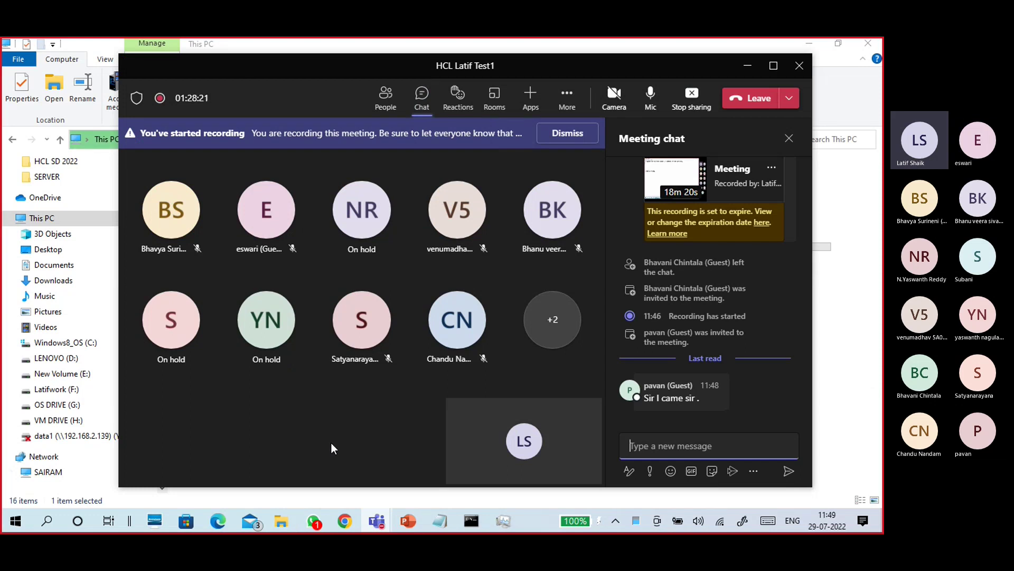
Switch to Edge, close the CCleaner update page, and enter P in cell O8 of the attendance sheet.
click(218, 521)
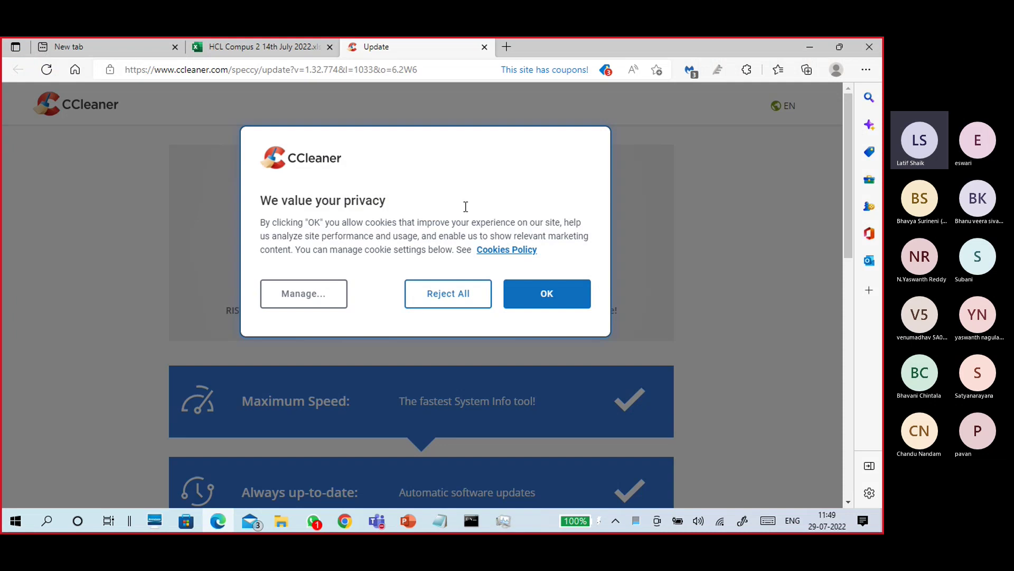
click(483, 47)
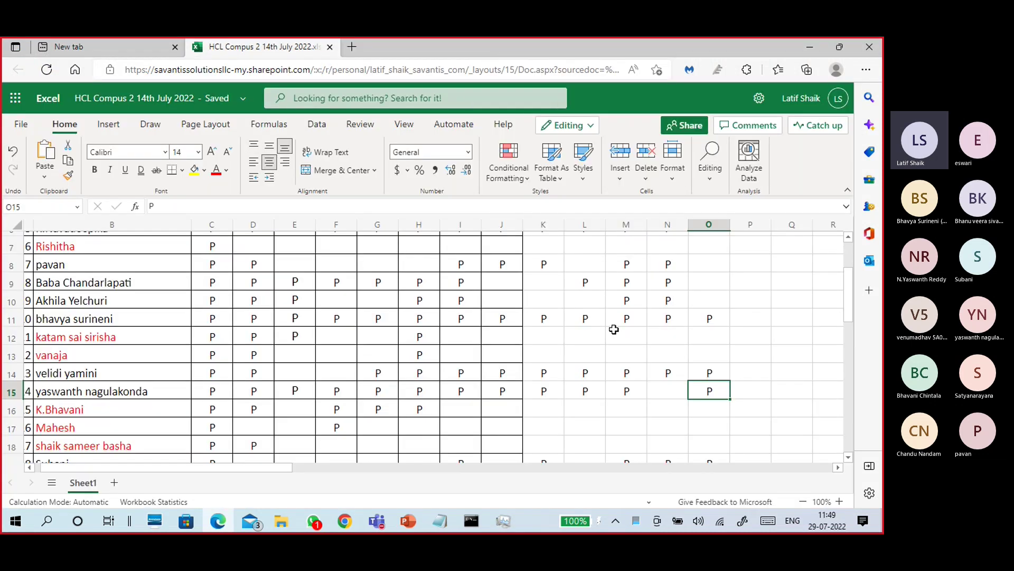
click(707, 281)
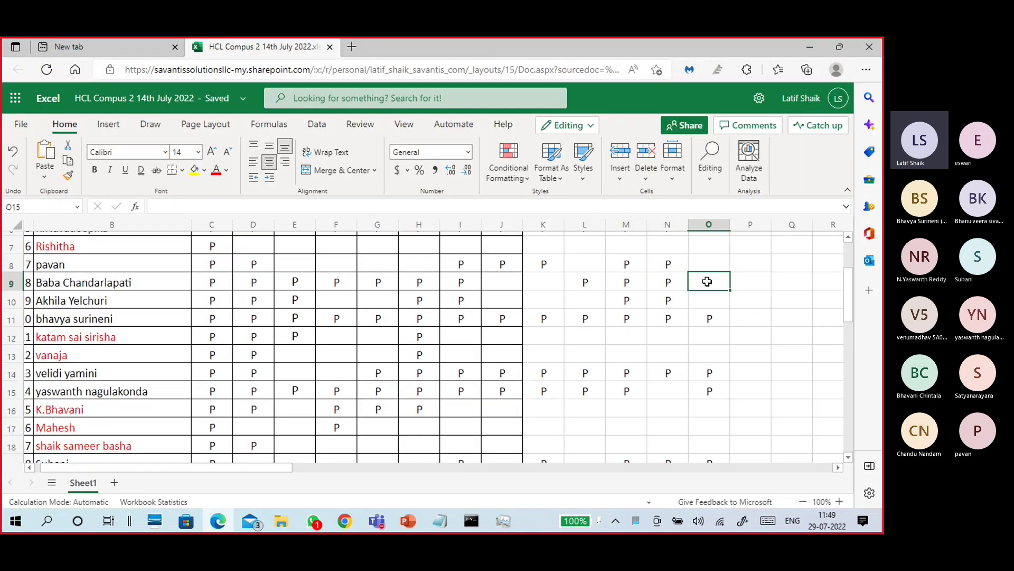
click(710, 263)
text(p)
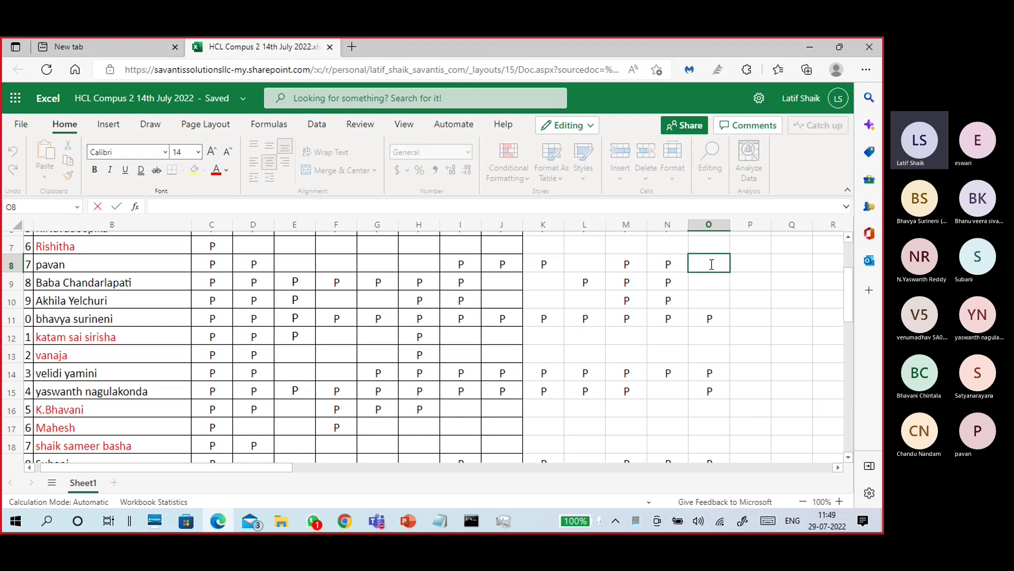
text(p)
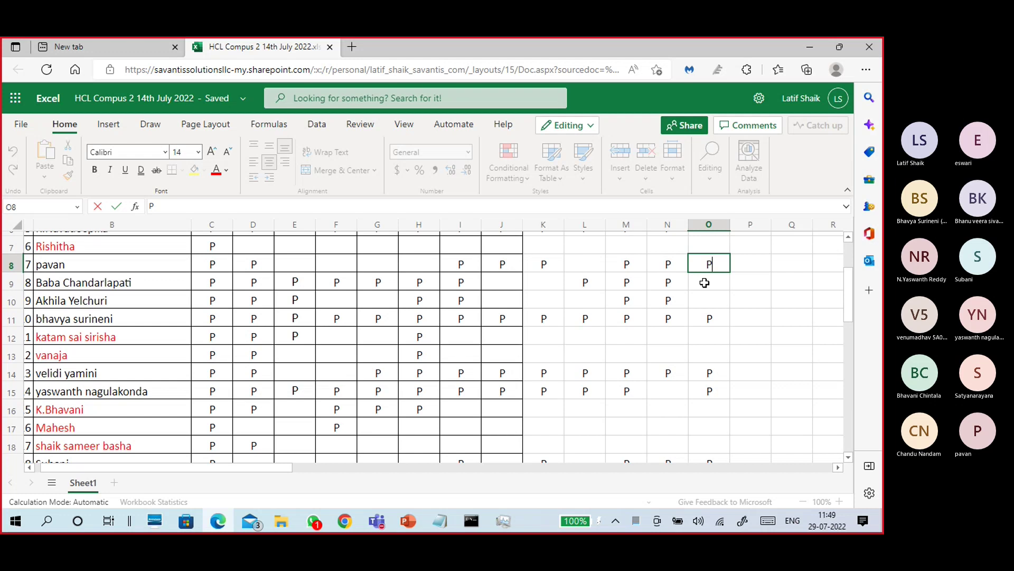
click(704, 282)
click(810, 47)
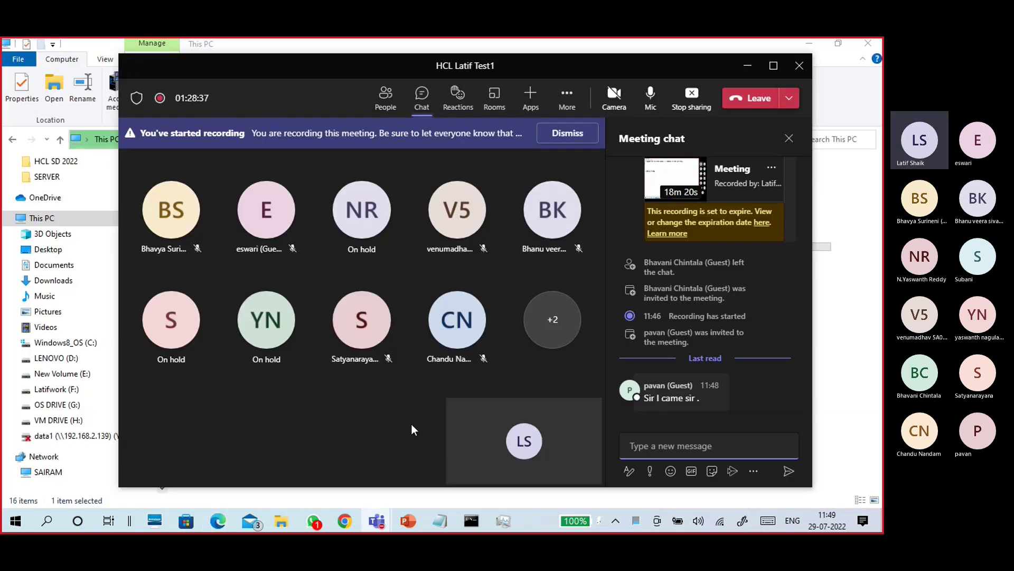
Minimize the Teams meeting window and point out drives F:, C: and D: in This PC.
click(747, 65)
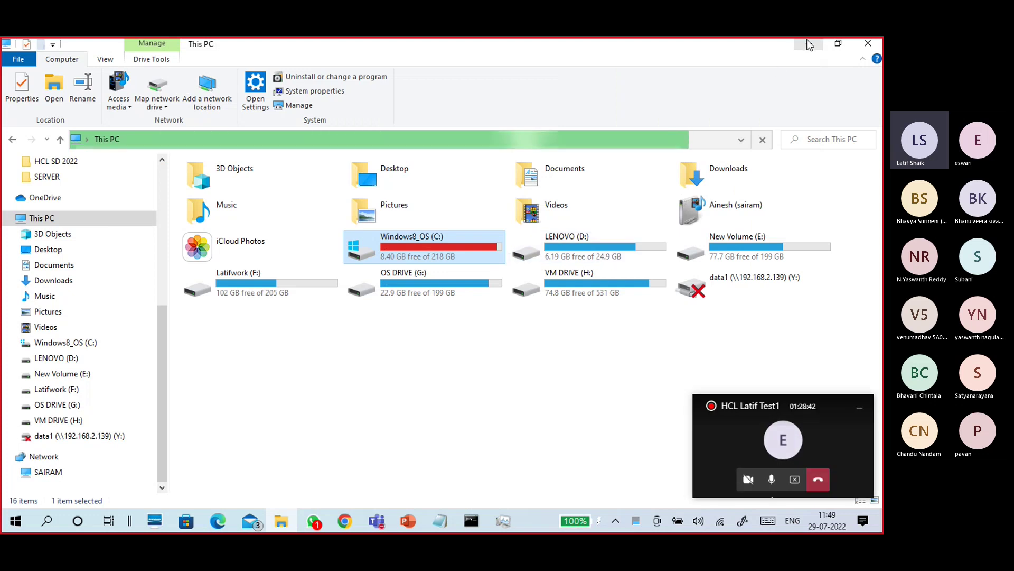
click(299, 286)
click(401, 258)
click(573, 250)
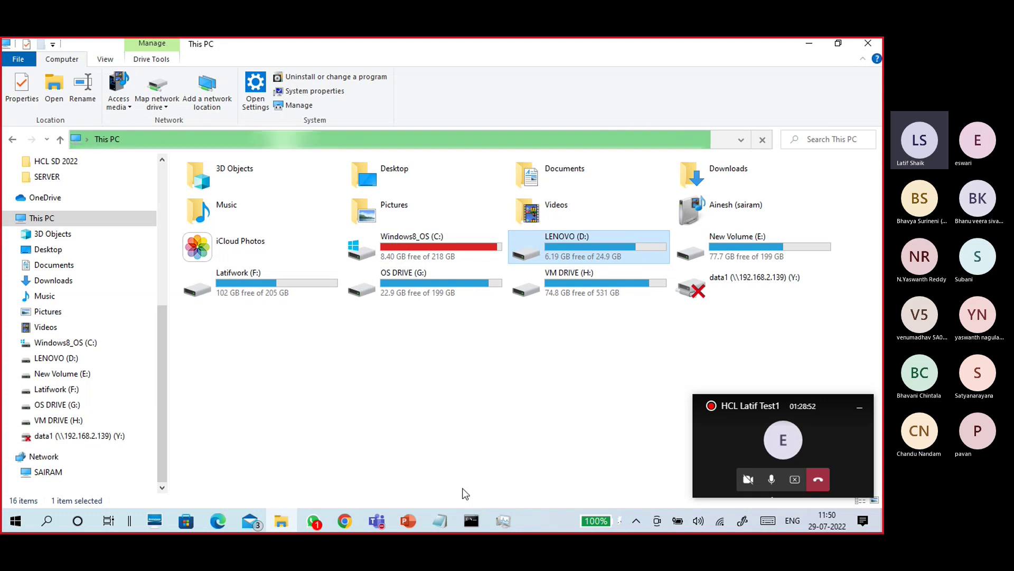
Switch back to the diskmgmt.msc slide in PowerPoint and search Windows for "diskma".
click(411, 516)
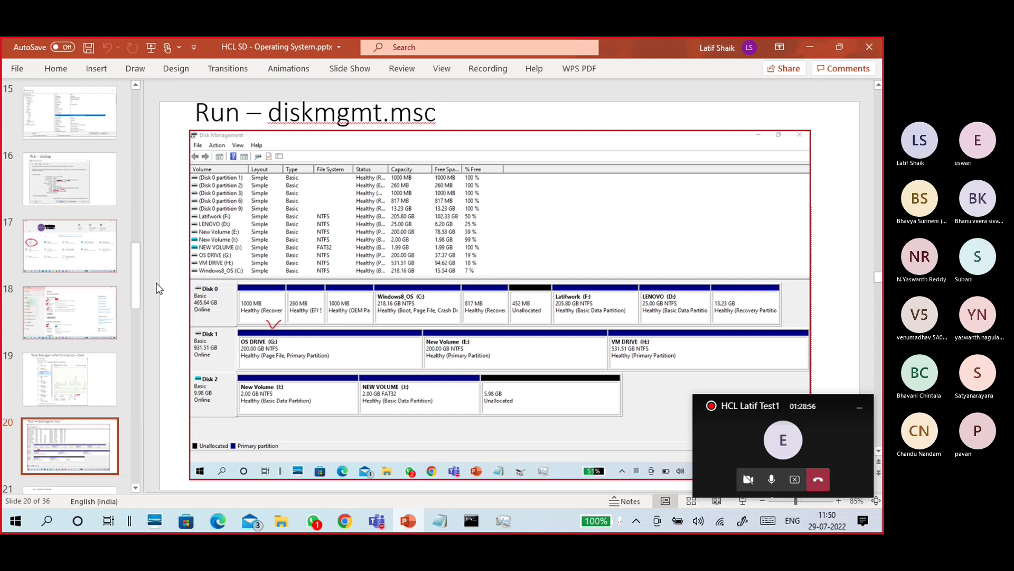
key(super)
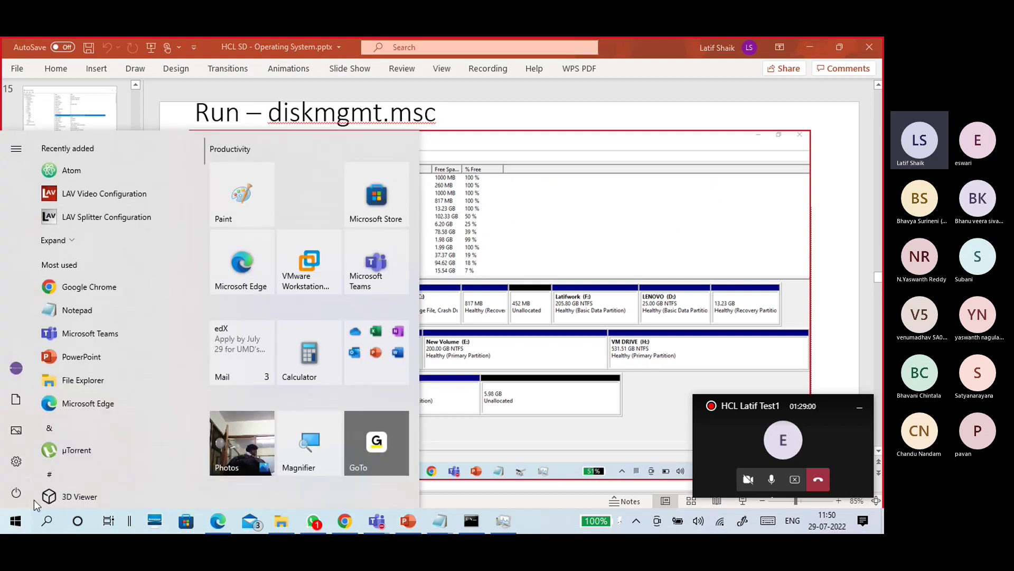
click(53, 524)
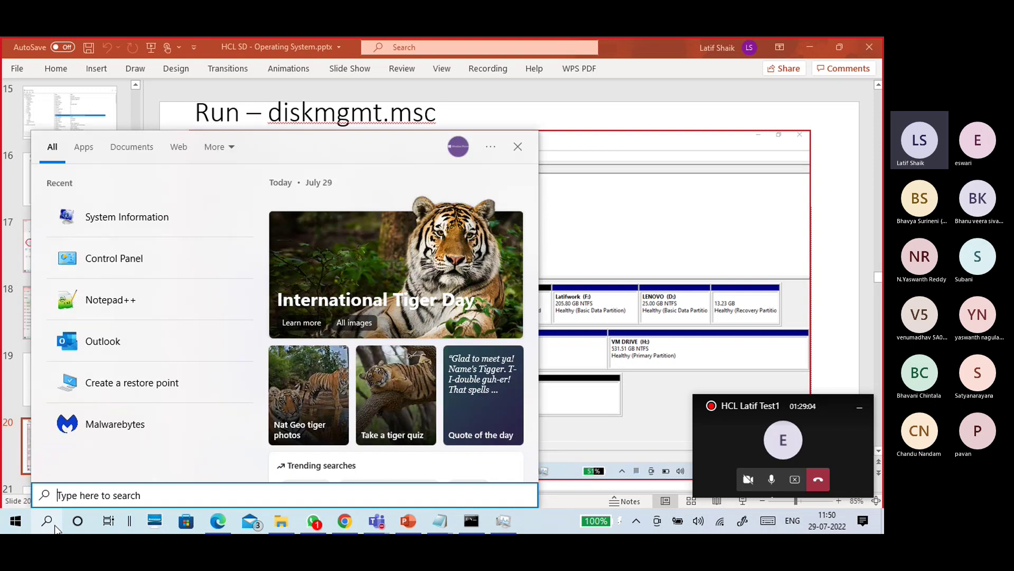
text(diskm)
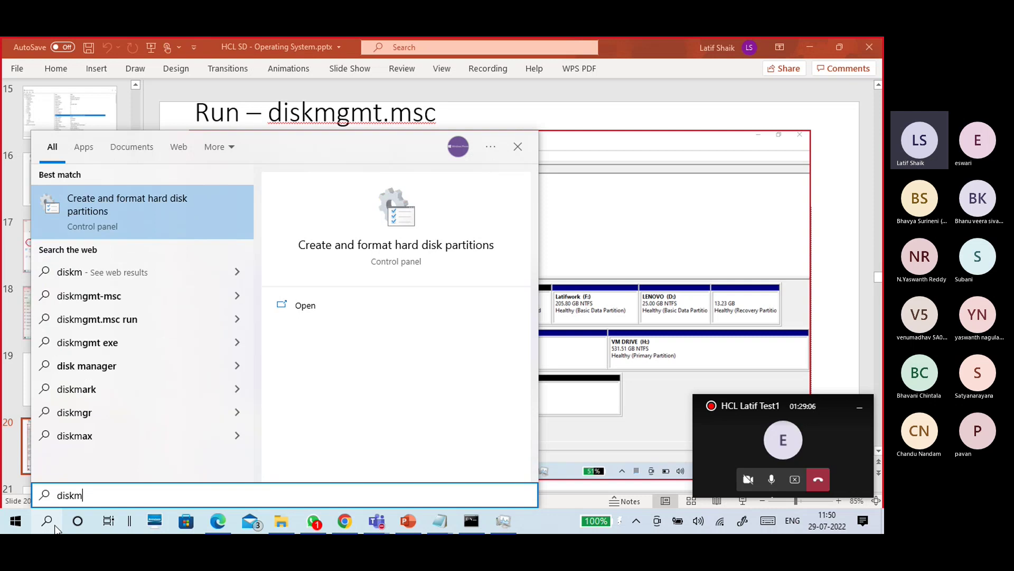
text(a)
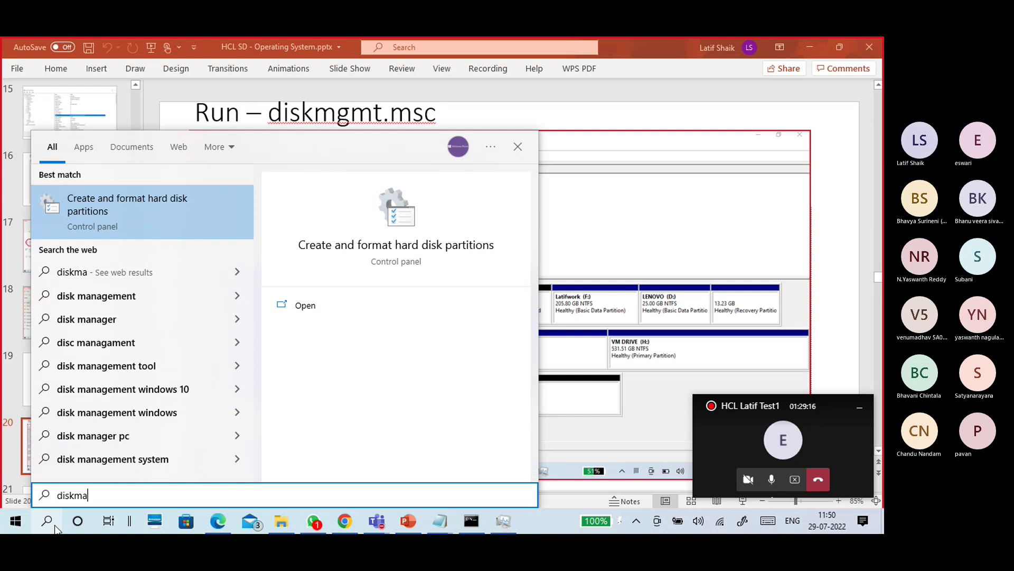
Mute the microphone in the Teams call.
click(771, 479)
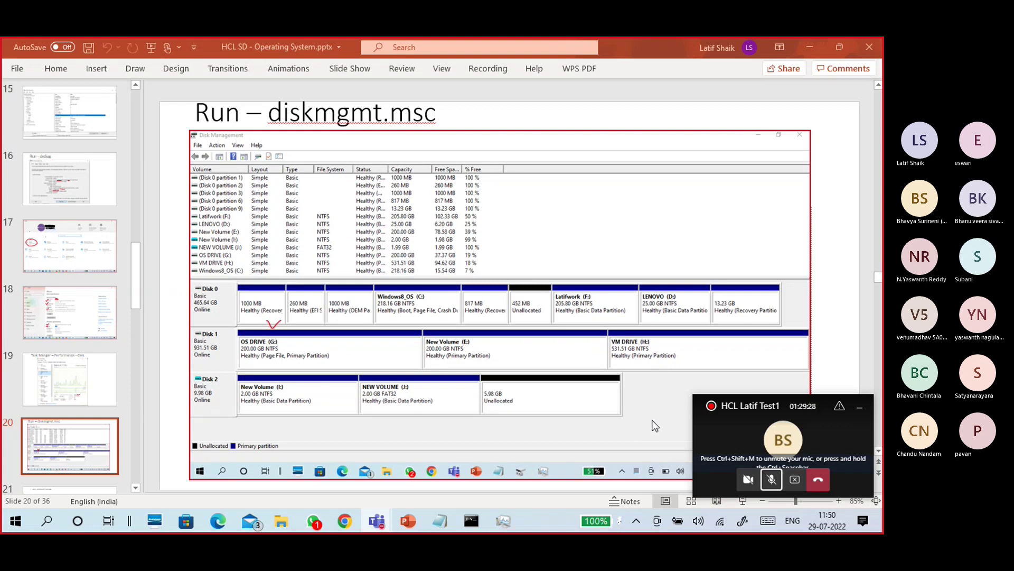
Unmute the call microphone, launch diskmgmt.msc through Windows search, and maximize the Disk Management window.
click(772, 479)
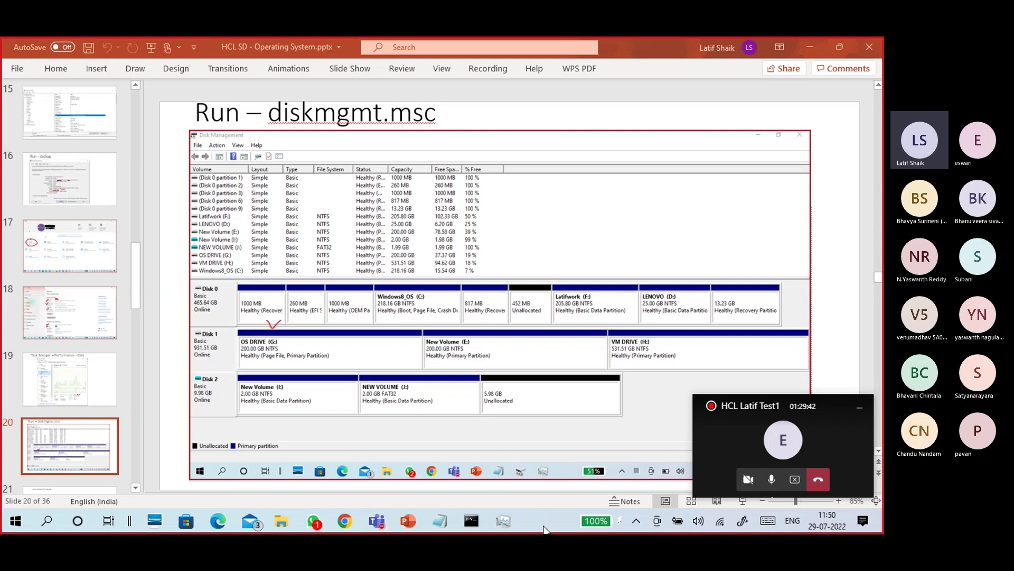
key(super)
text(disk)
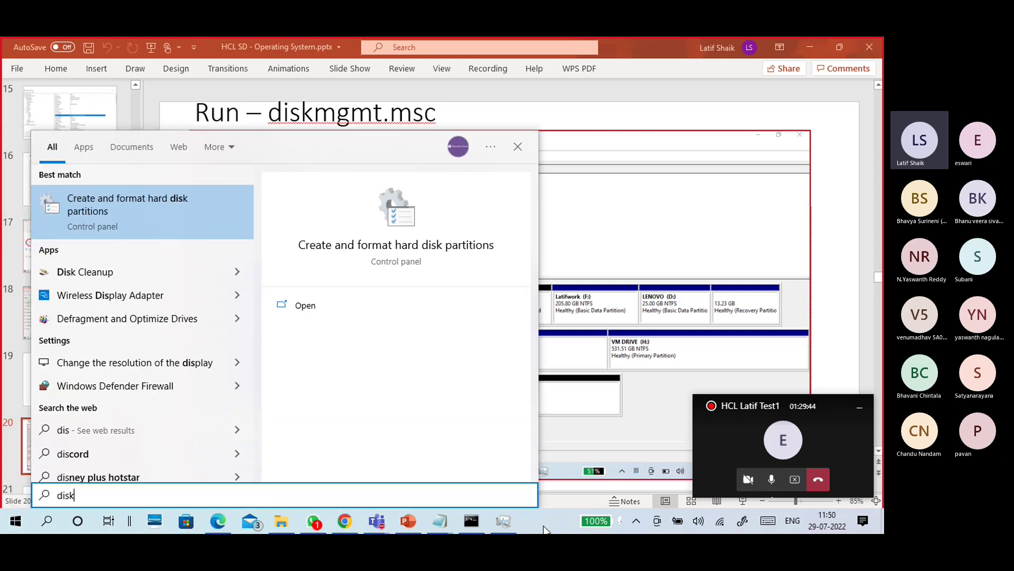
text(mgmt)
text(.msc)
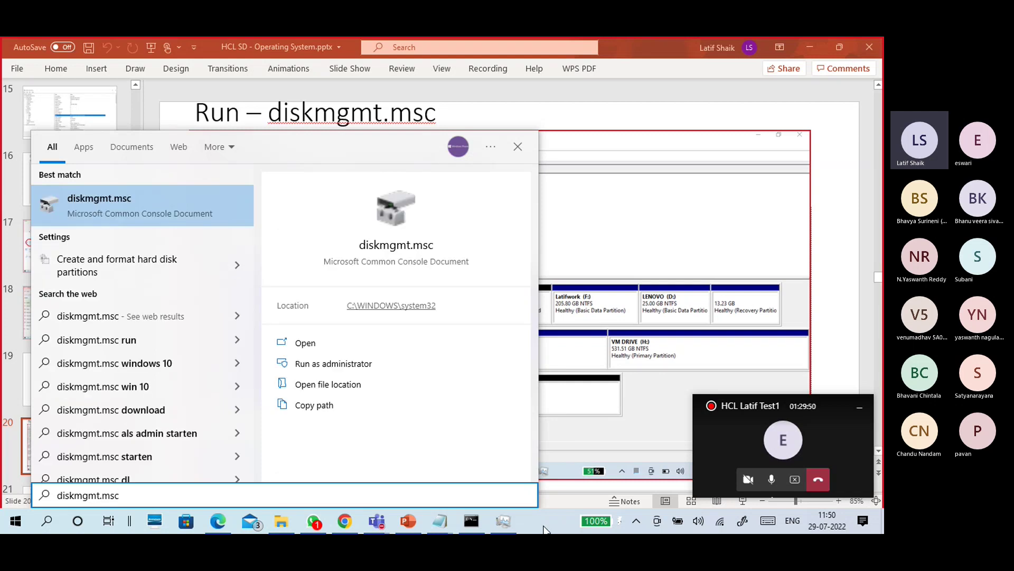
key(Return)
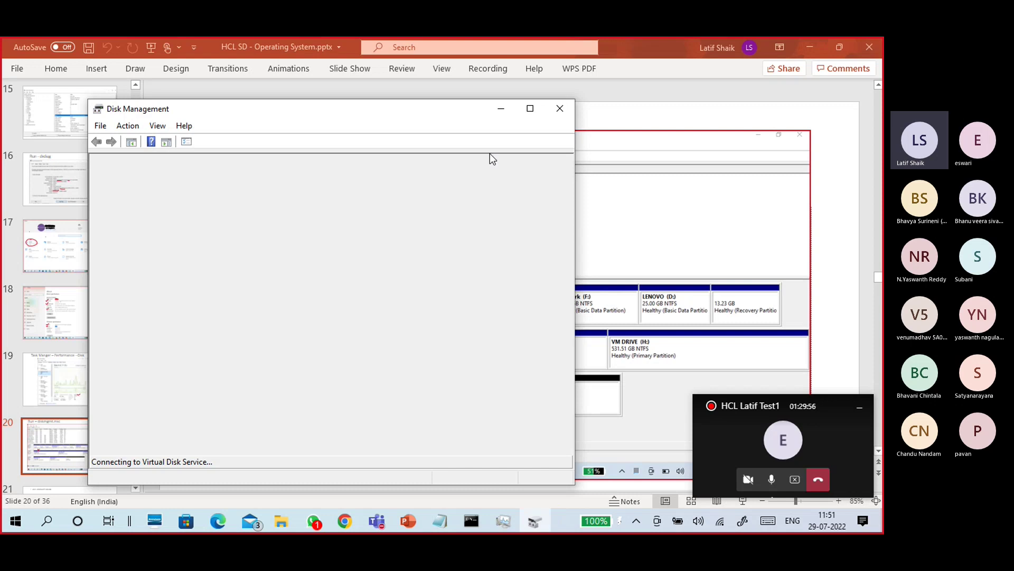
click(528, 112)
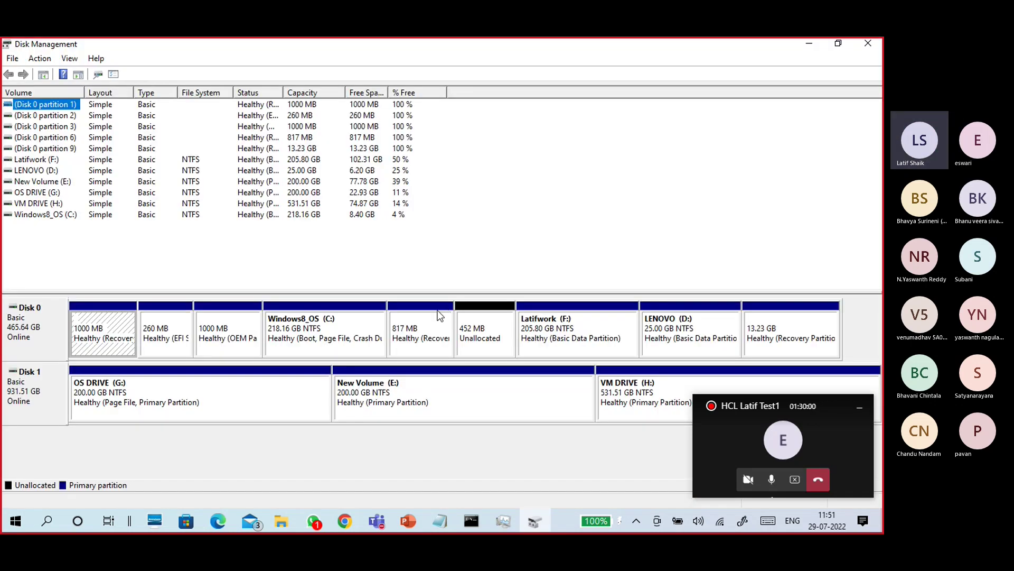
Point out Disk 0 and Disk 1, then highlight the C:, F: and D: partitions on Disk 0.
click(40, 327)
click(35, 395)
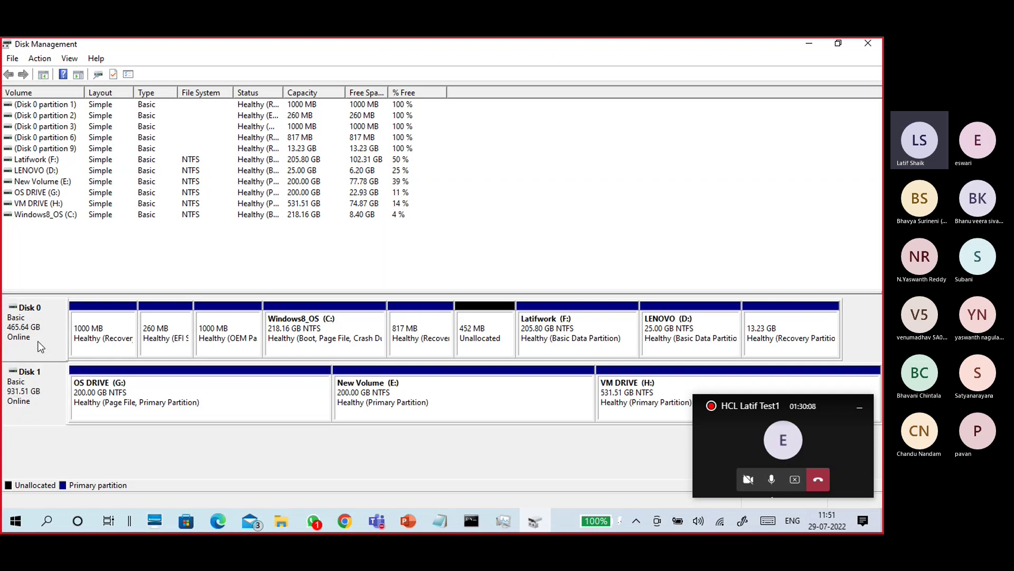
click(350, 319)
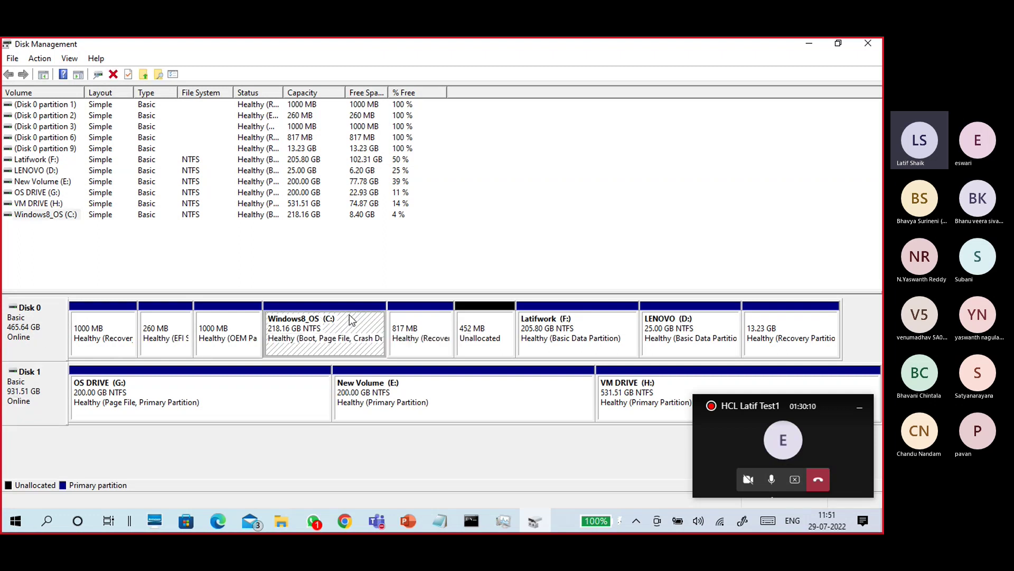
click(579, 325)
click(711, 330)
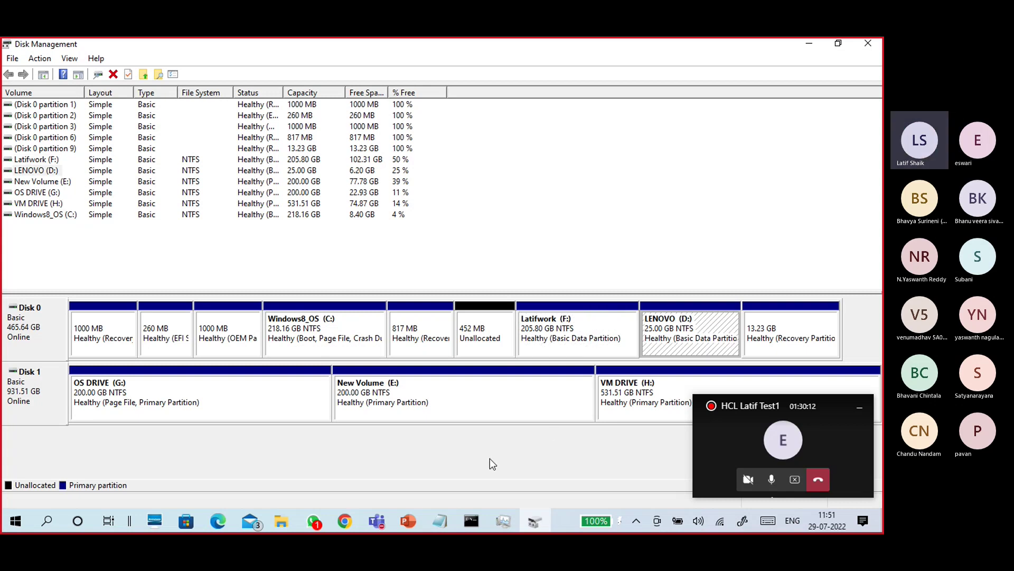
Highlight the G:, E: and H: partitions on Disk 1 one after another.
click(150, 417)
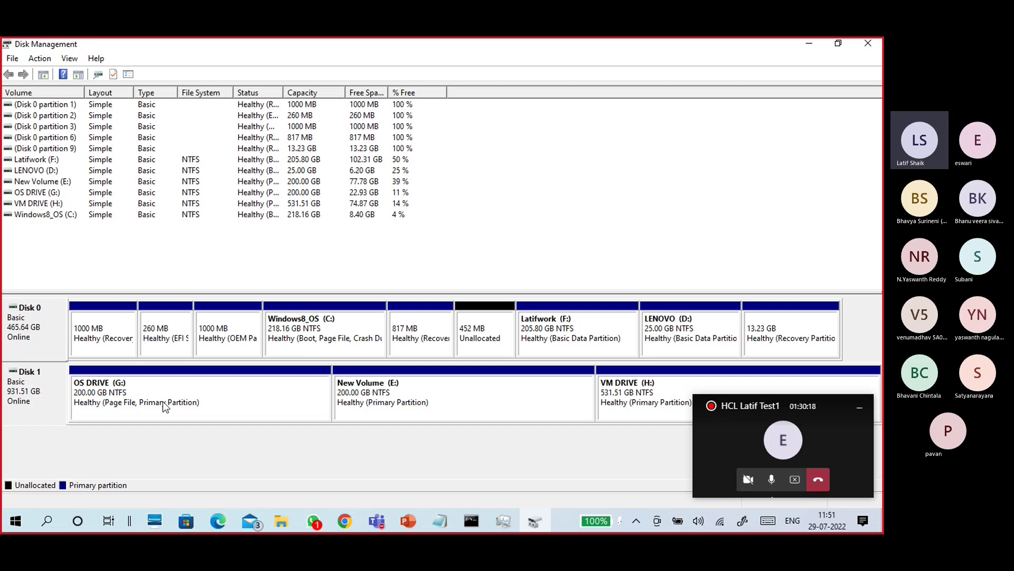
click(171, 390)
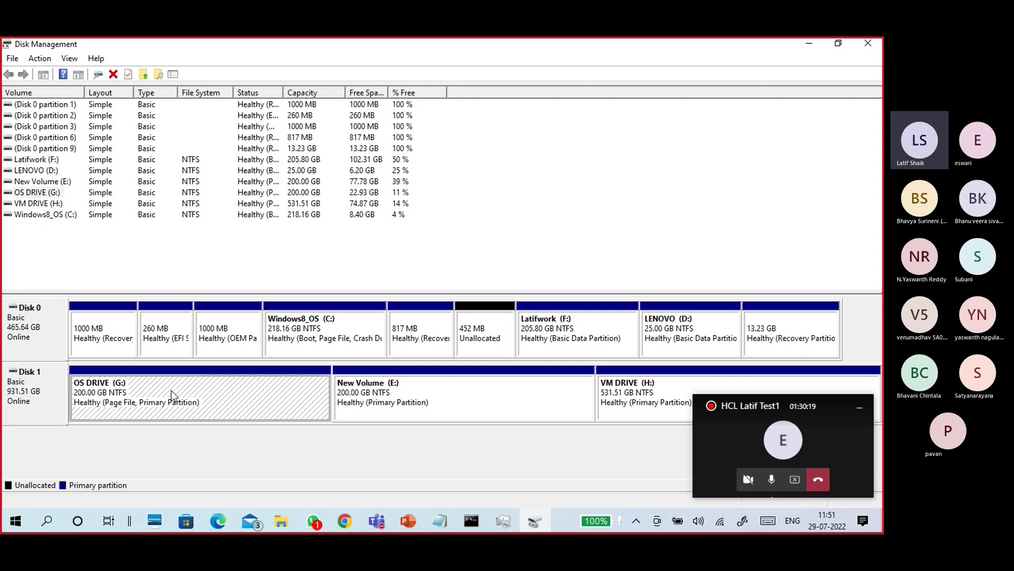
click(401, 393)
click(654, 406)
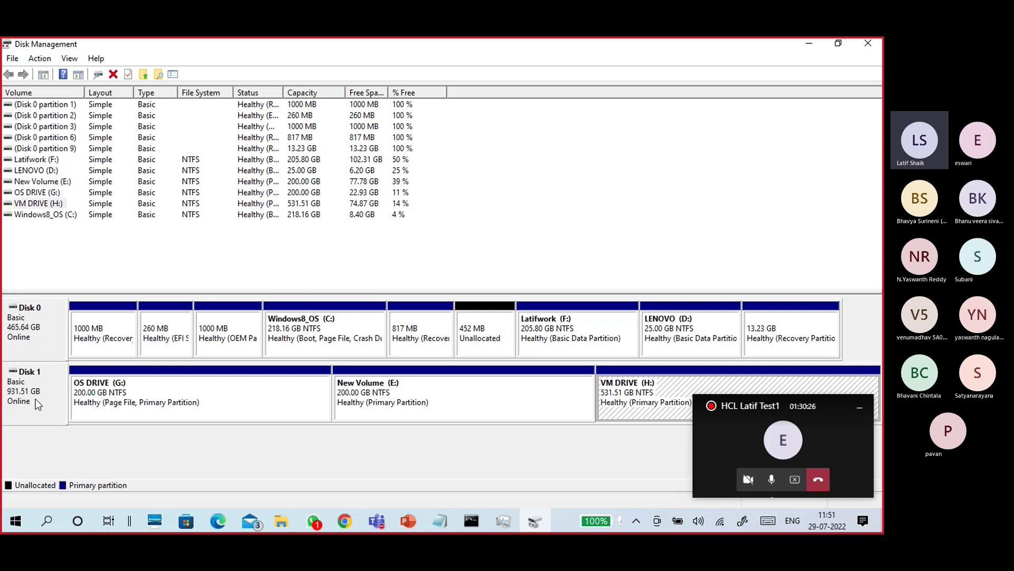
Revisit the C:, F: and D: partitions on Disk 0, ending with F: selected.
click(311, 338)
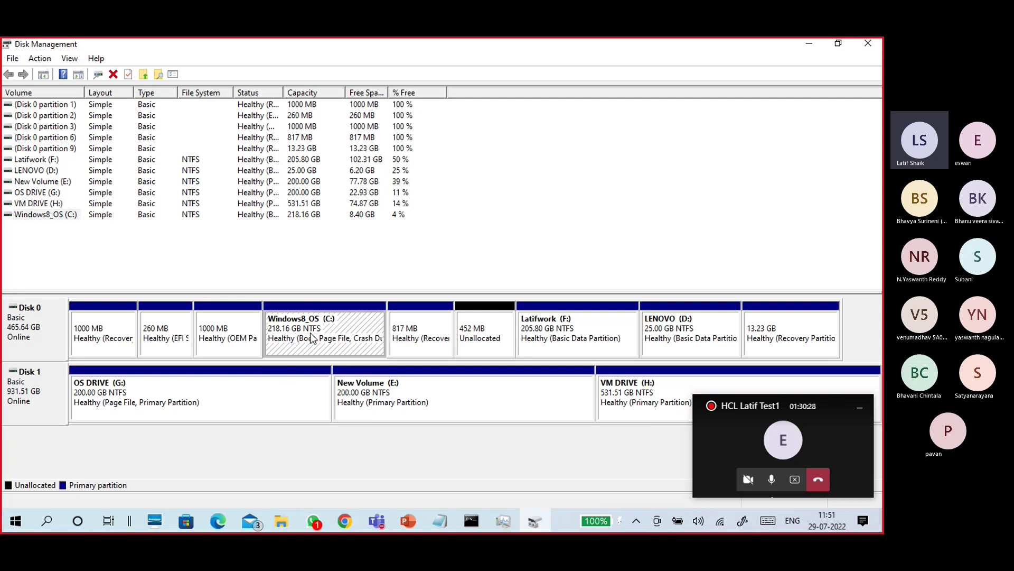
click(547, 315)
click(725, 325)
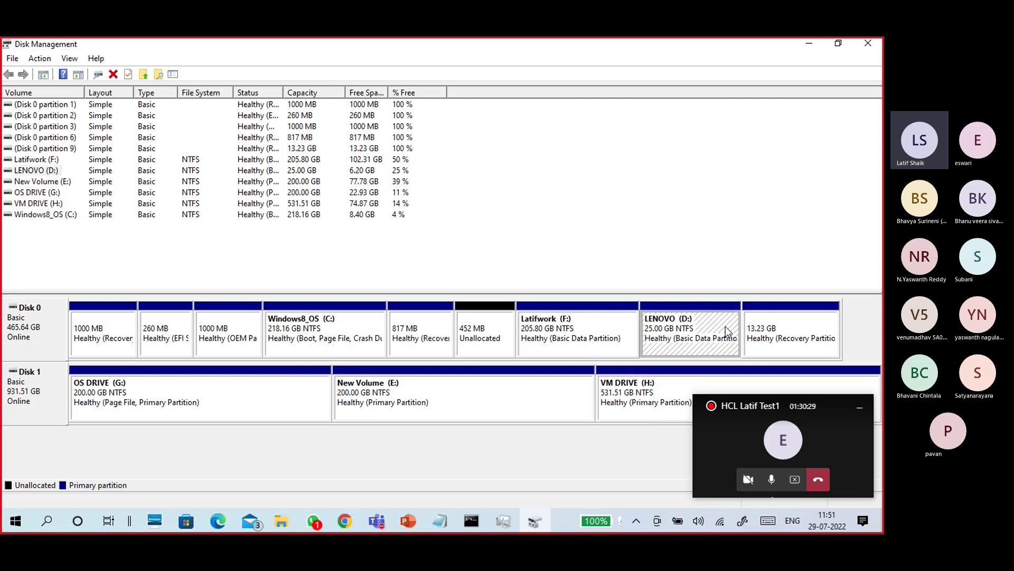
click(526, 337)
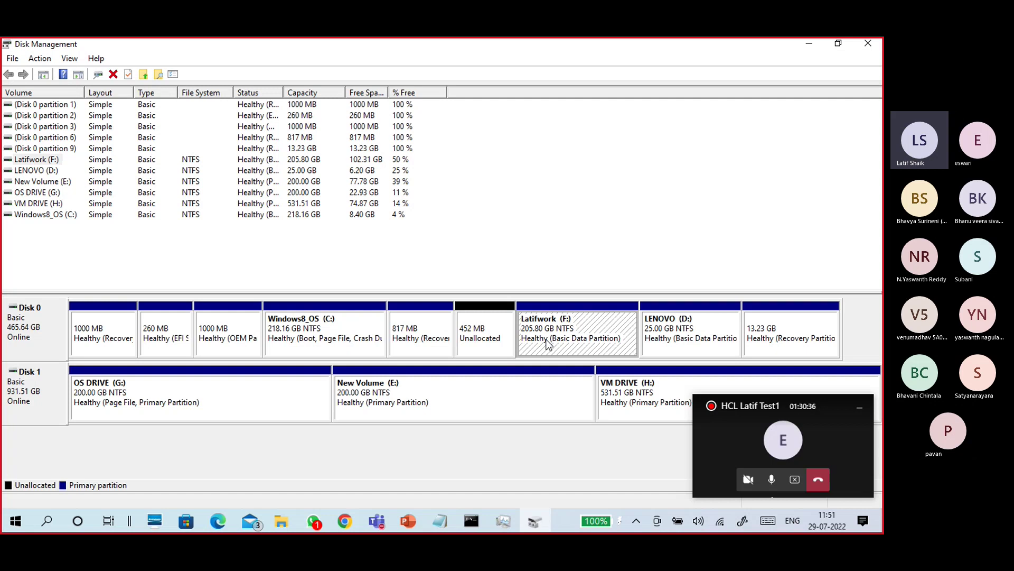
Minimize the meeting window and attach the virtual hard disk H:\vdisk1-10G.vhdx with read-only left off.
click(859, 408)
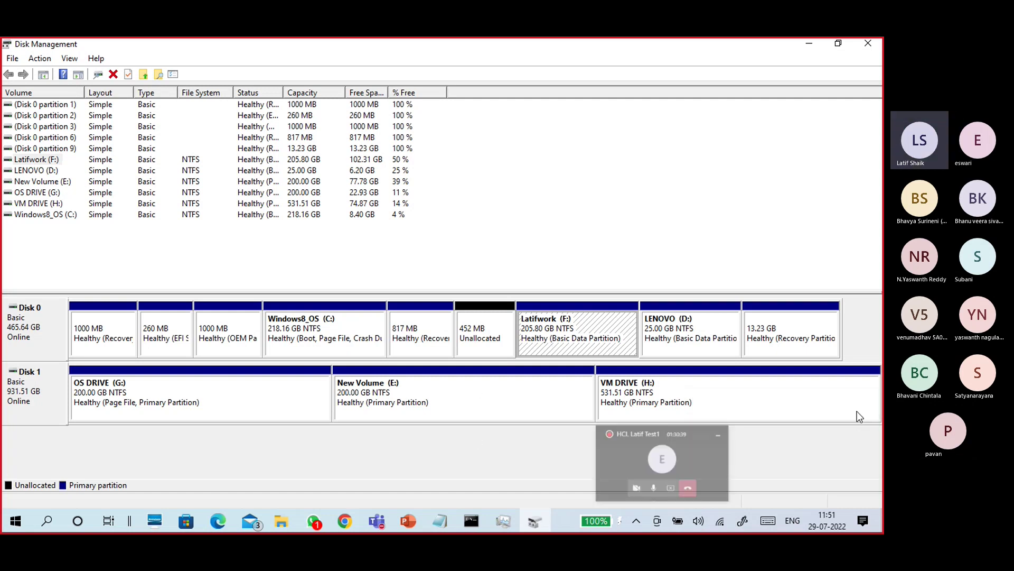
click(37, 59)
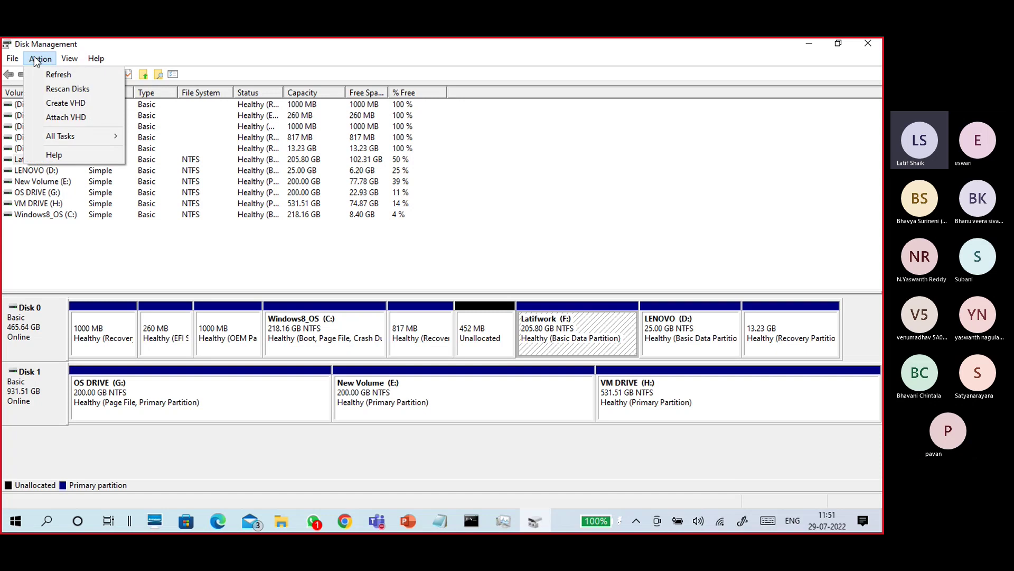
click(41, 118)
click(515, 282)
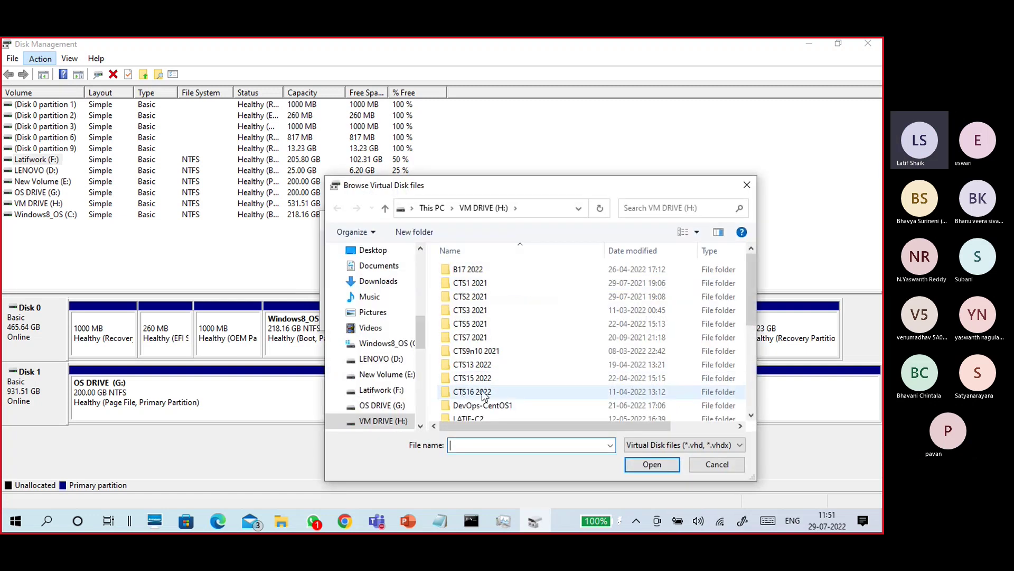
scroll(475, 391, down, 5)
scroll(487, 423, down, 1)
click(490, 414)
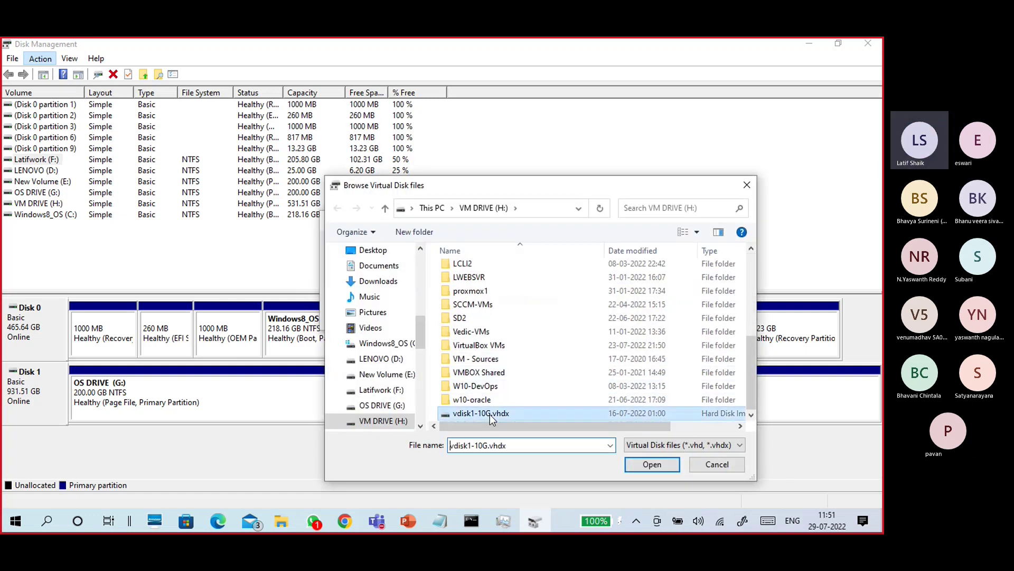
click(651, 464)
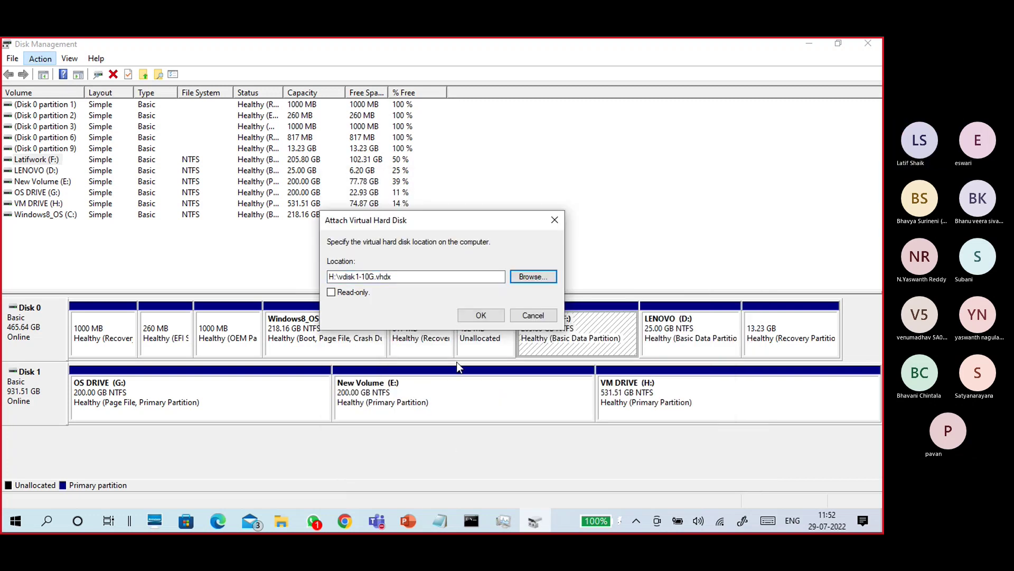
click(491, 313)
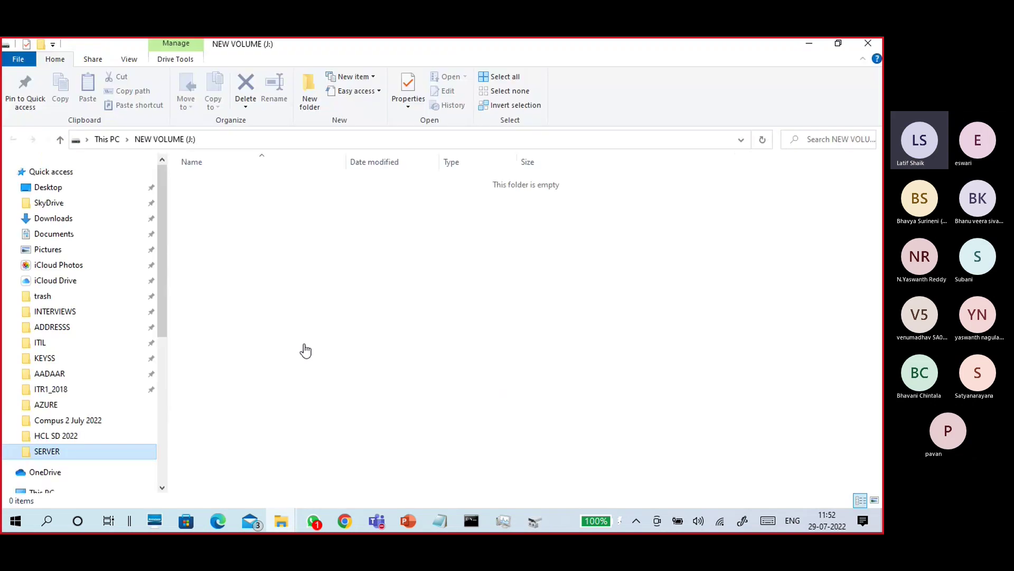
Close the File Explorer windows showing drive J:, the SERVER folder and drive I:.
click(869, 44)
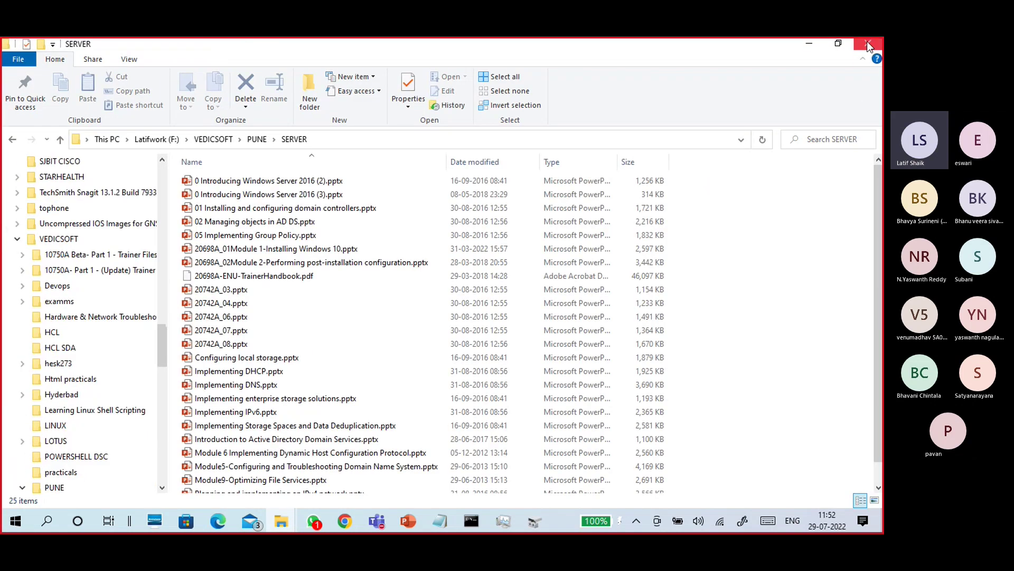
click(869, 44)
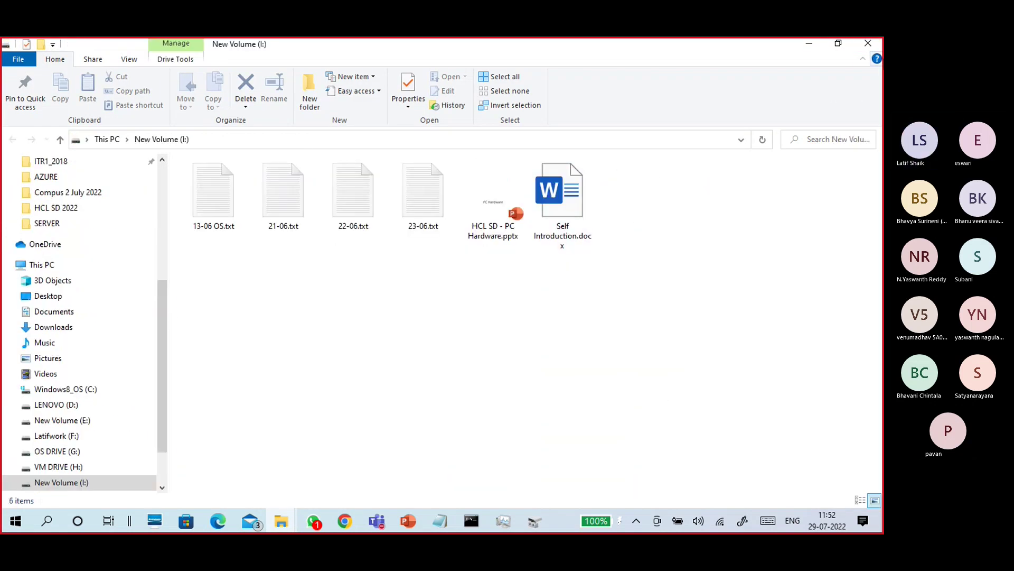
click(868, 44)
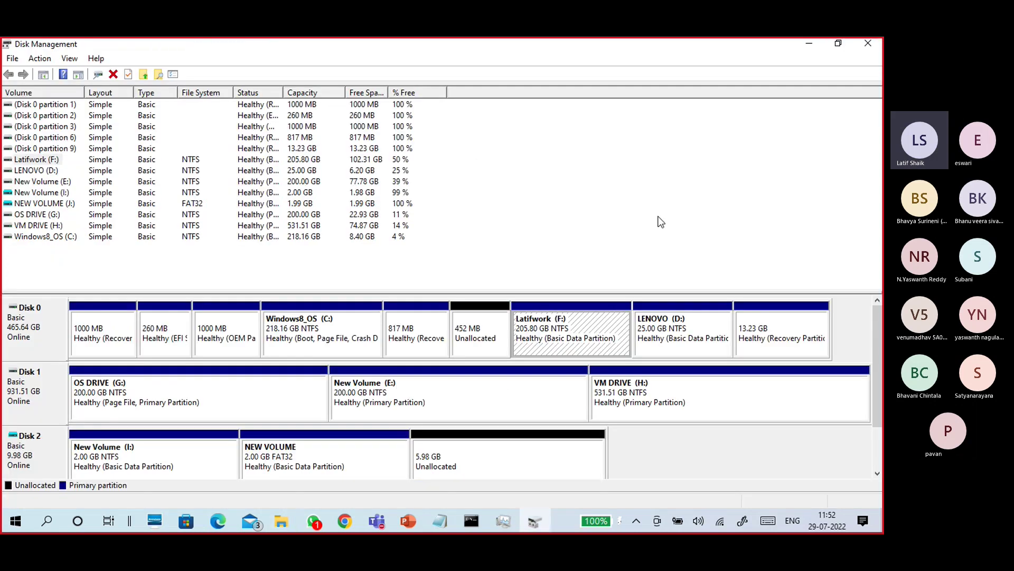
Point out Disk 2 and its I: and J: volumes in Disk Management.
click(30, 462)
click(113, 458)
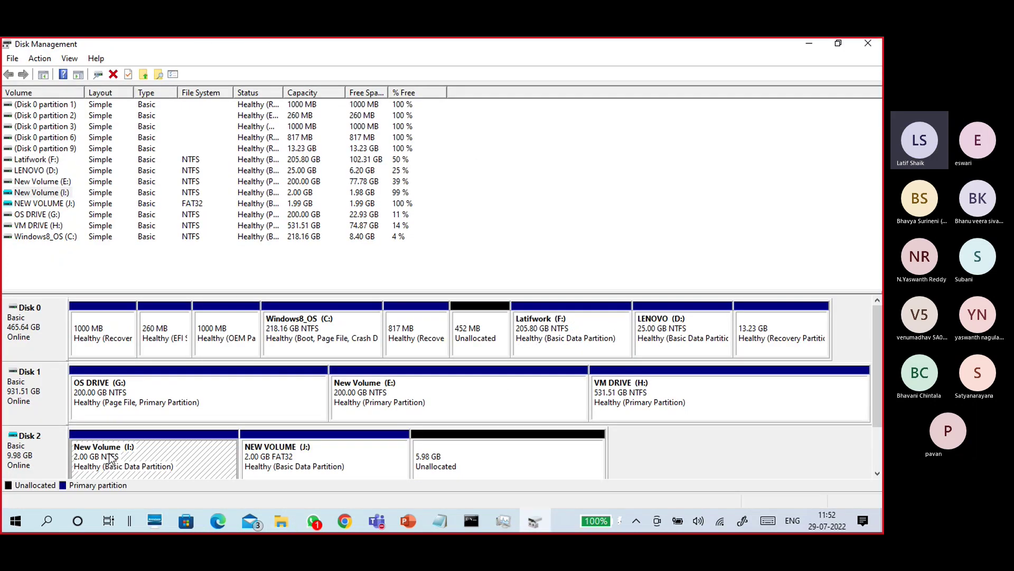
click(320, 438)
Create a 2048 MB simple volume in Disk 2's unallocated space, with letter K, NTFS quick format and the label New Volume.
click(476, 453)
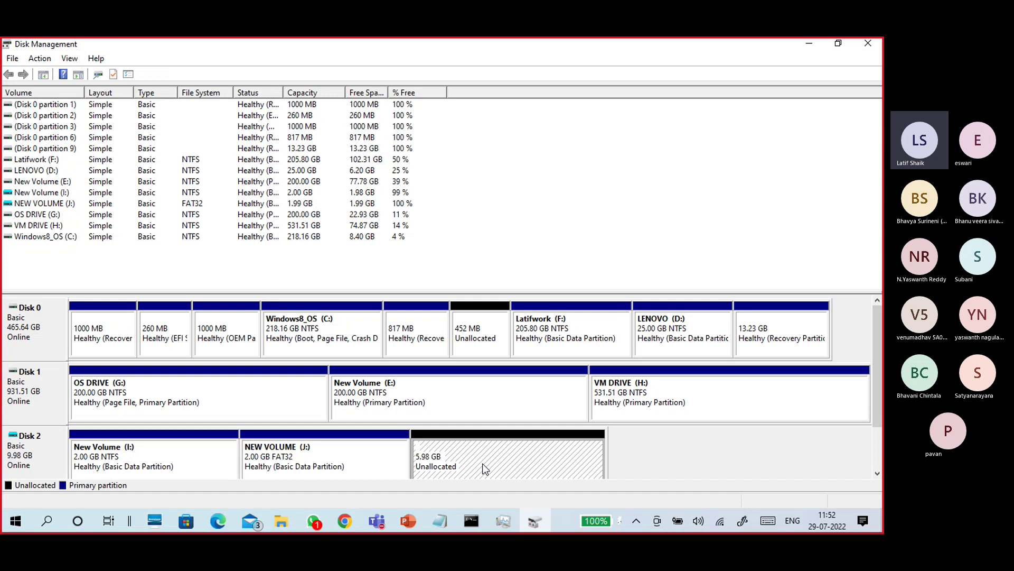
right_click(482, 465)
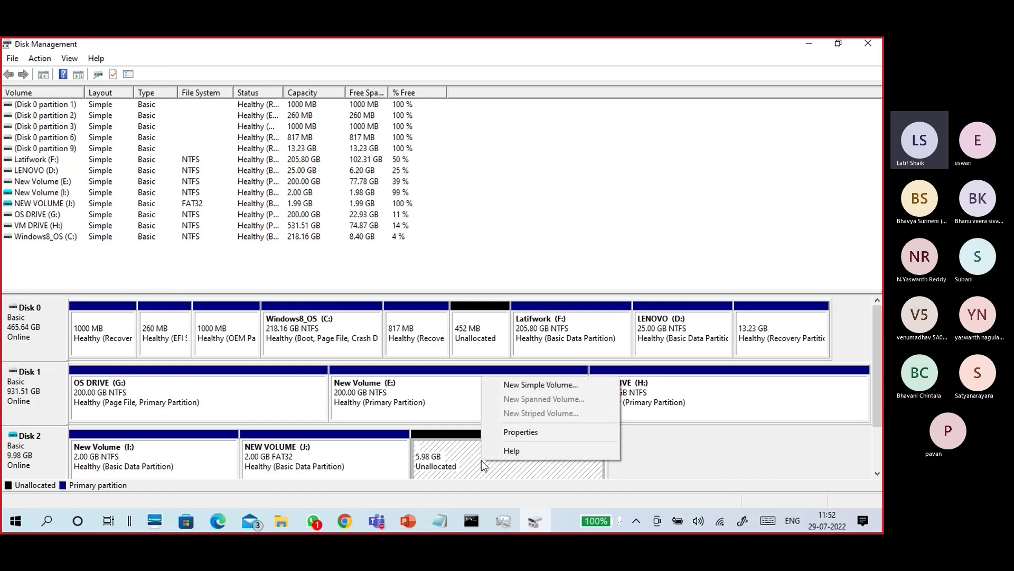
click(522, 386)
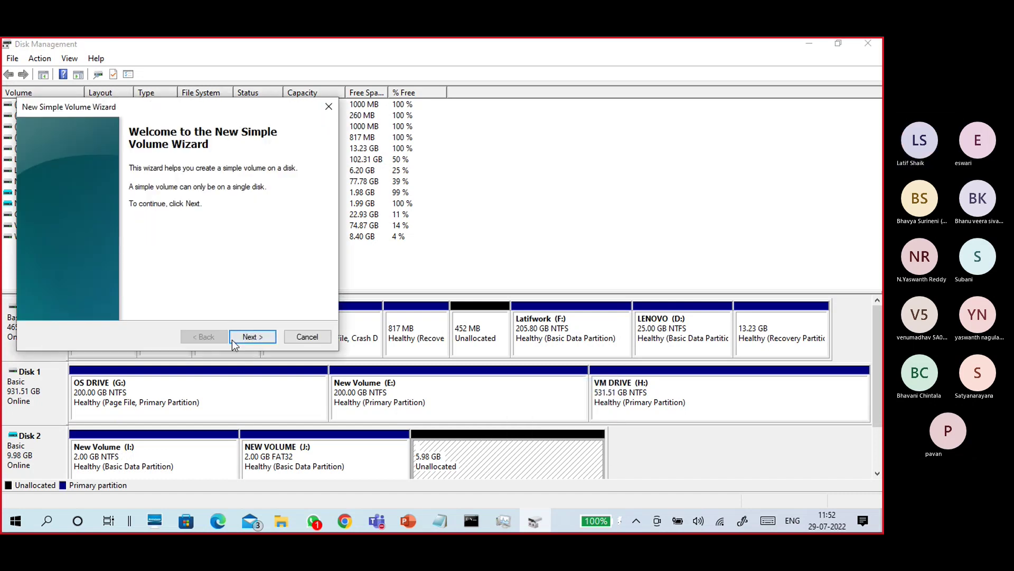
click(237, 340)
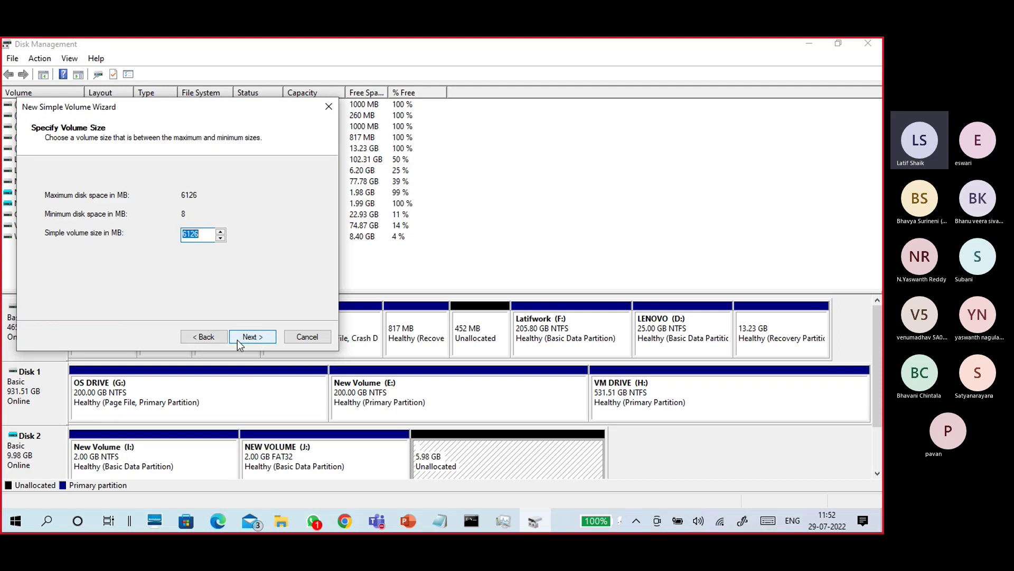
text(2048)
click(253, 338)
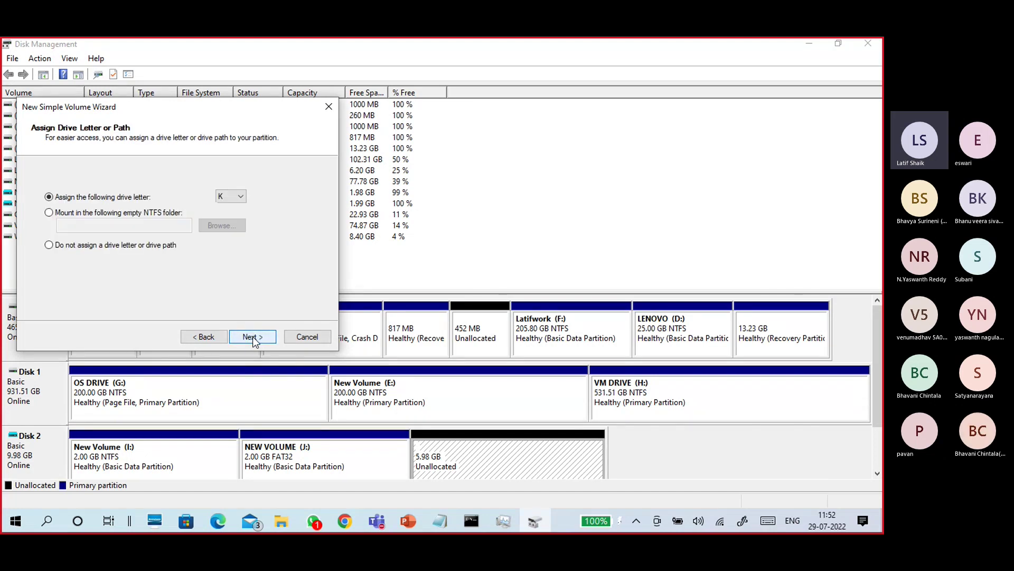
click(253, 339)
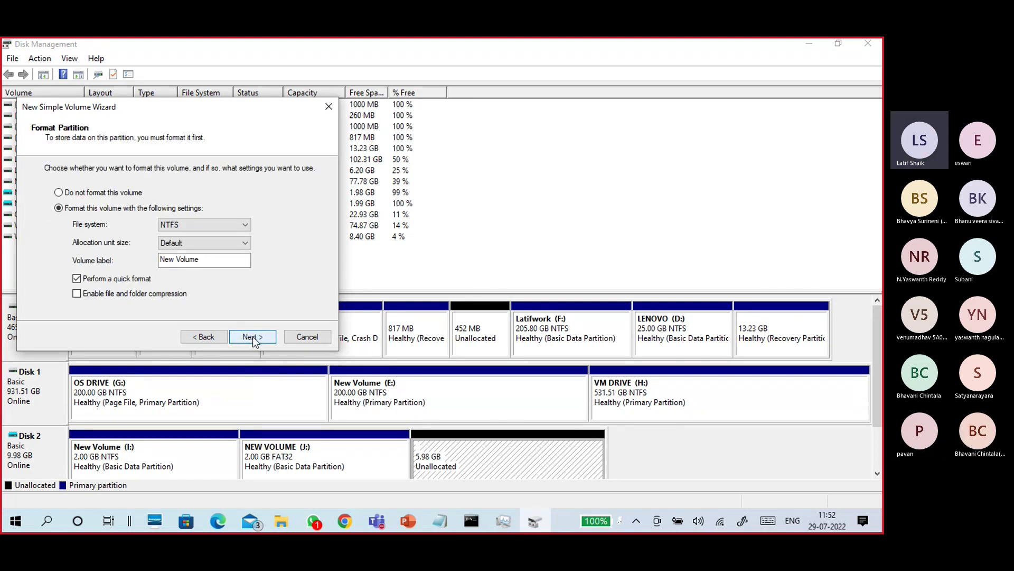
click(253, 337)
click(253, 337)
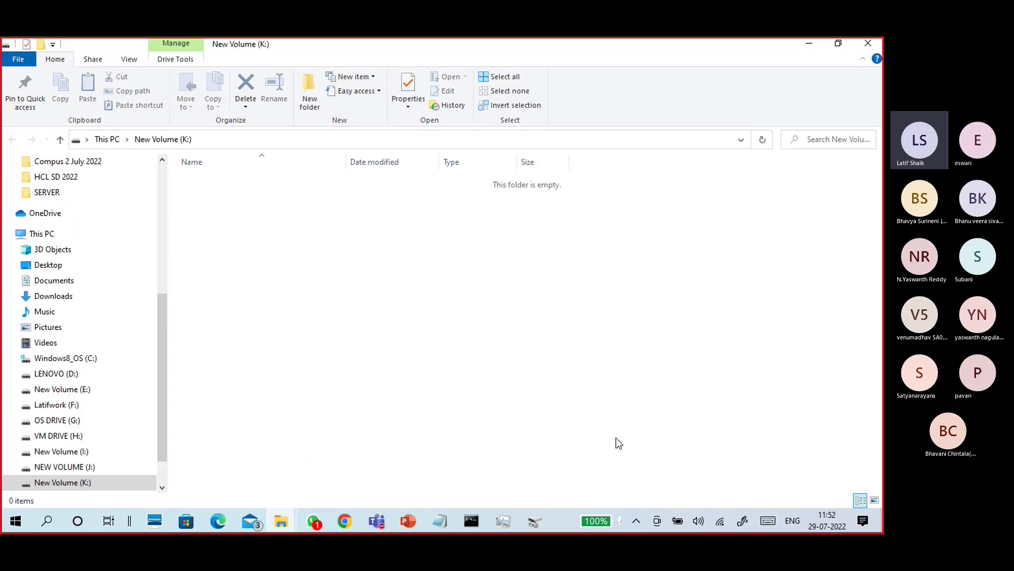
Check volume K: in This PC and on Disk 2 in Disk Management, then return to This PC.
click(108, 141)
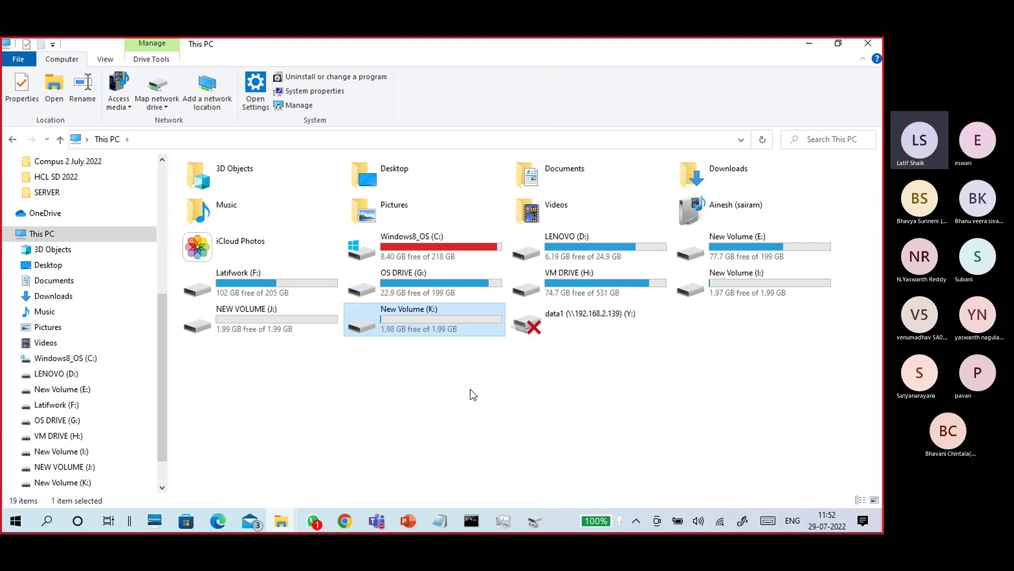
click(534, 522)
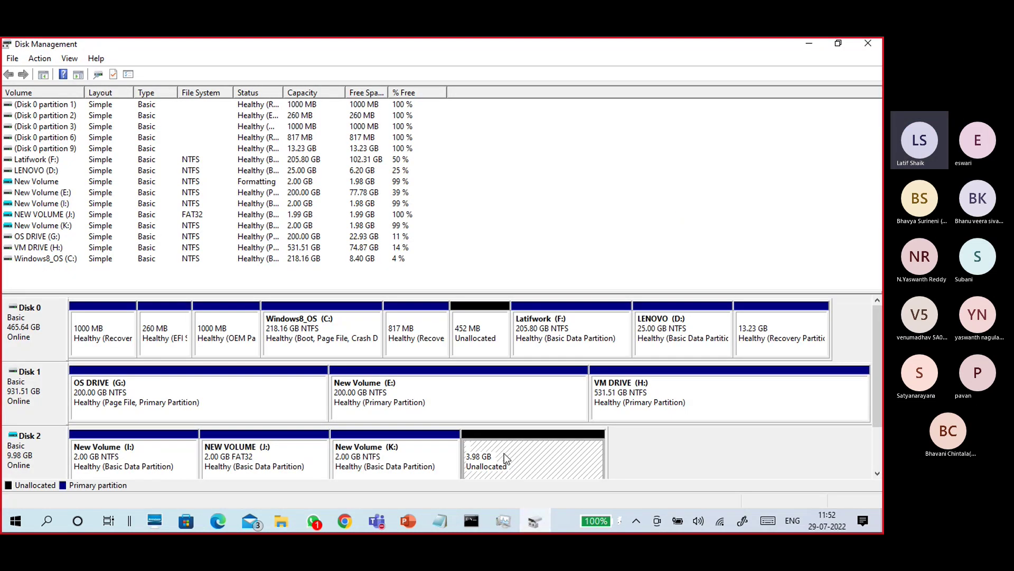
click(373, 455)
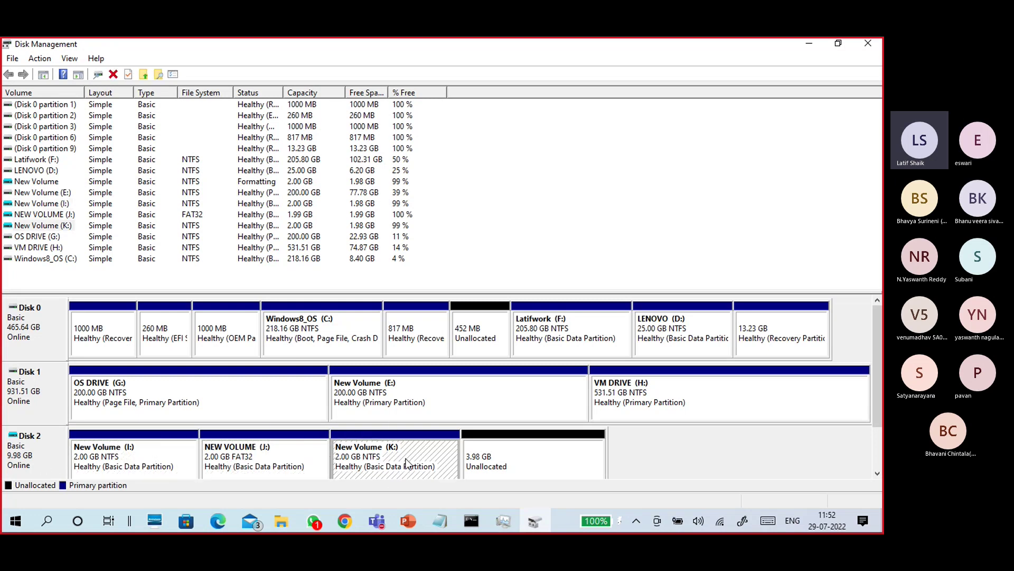
click(806, 47)
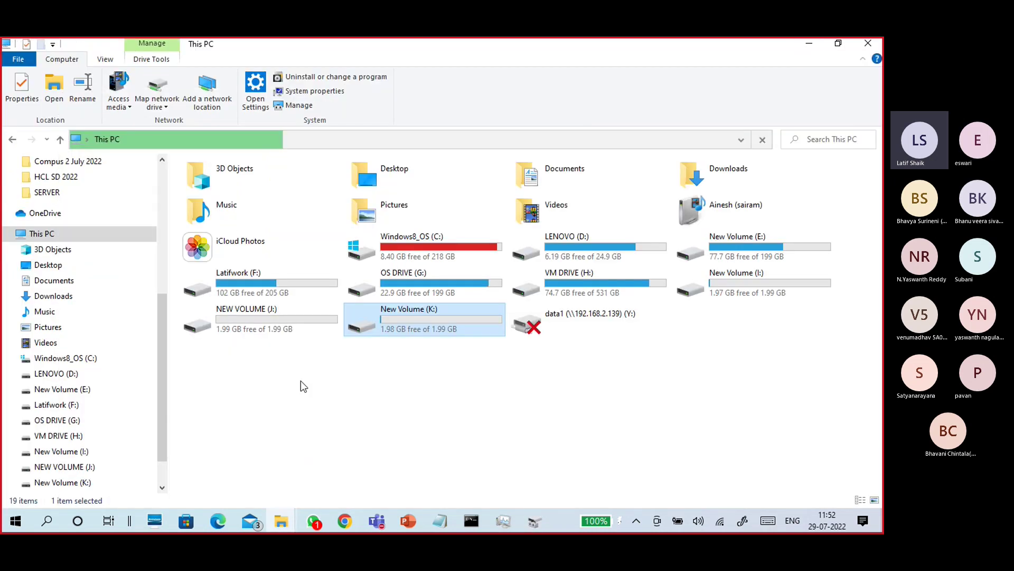
Open drive I: from This PC to examine its files, then return to This PC and point out volume K:.
click(719, 294)
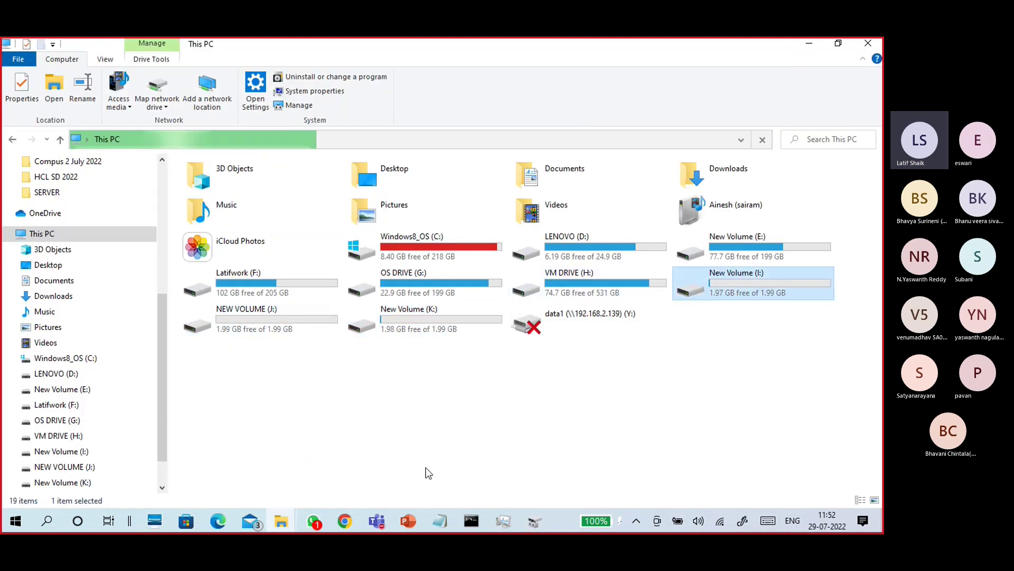
click(442, 327)
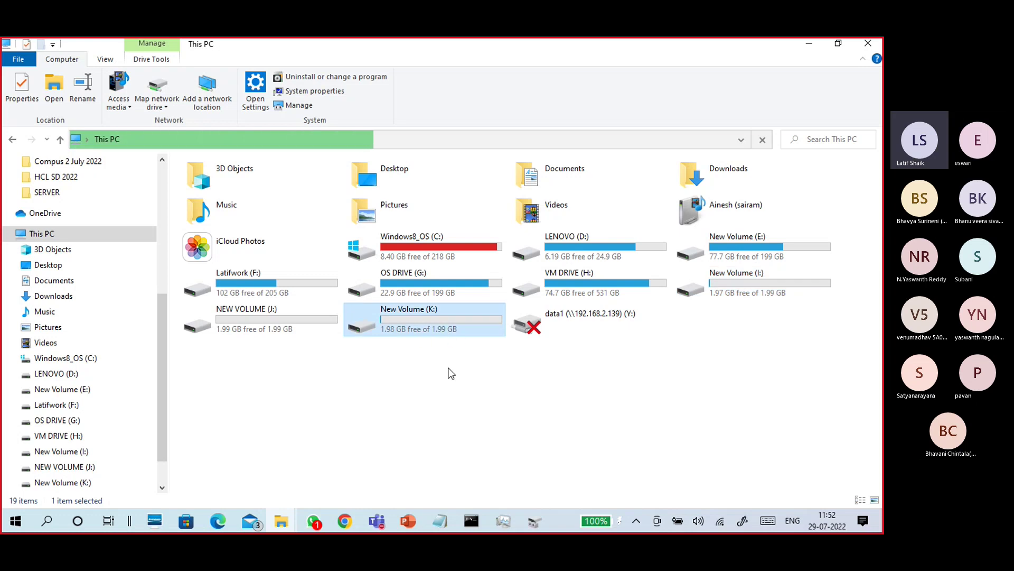
click(736, 274)
double_click(736, 275)
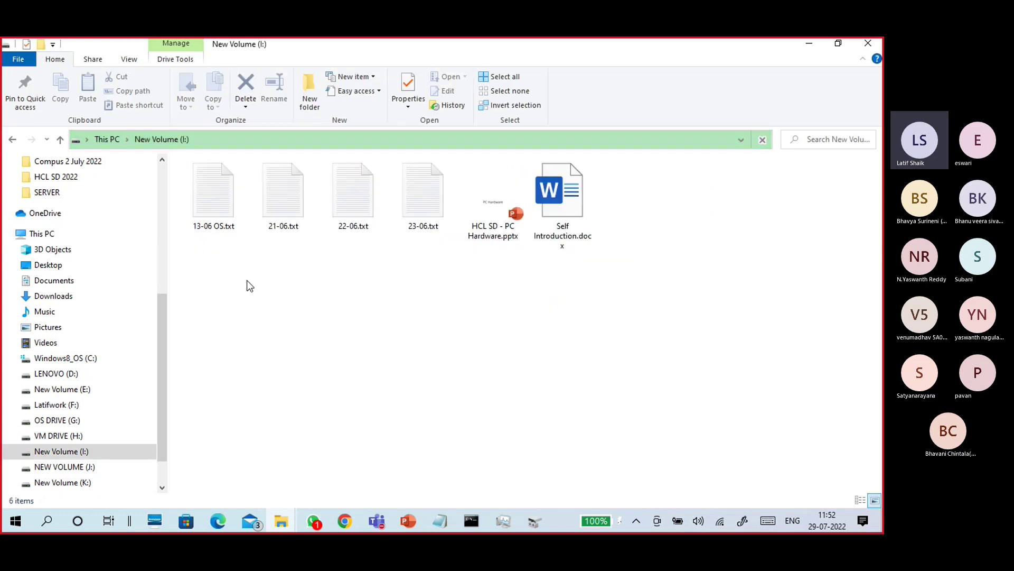
drag(658, 273, 197, 196)
click(316, 316)
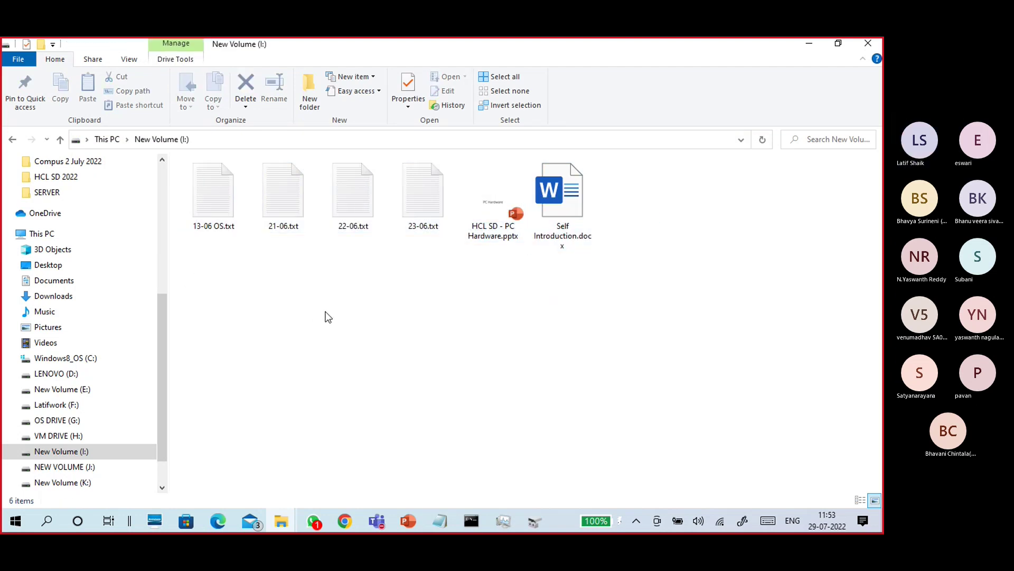
click(113, 139)
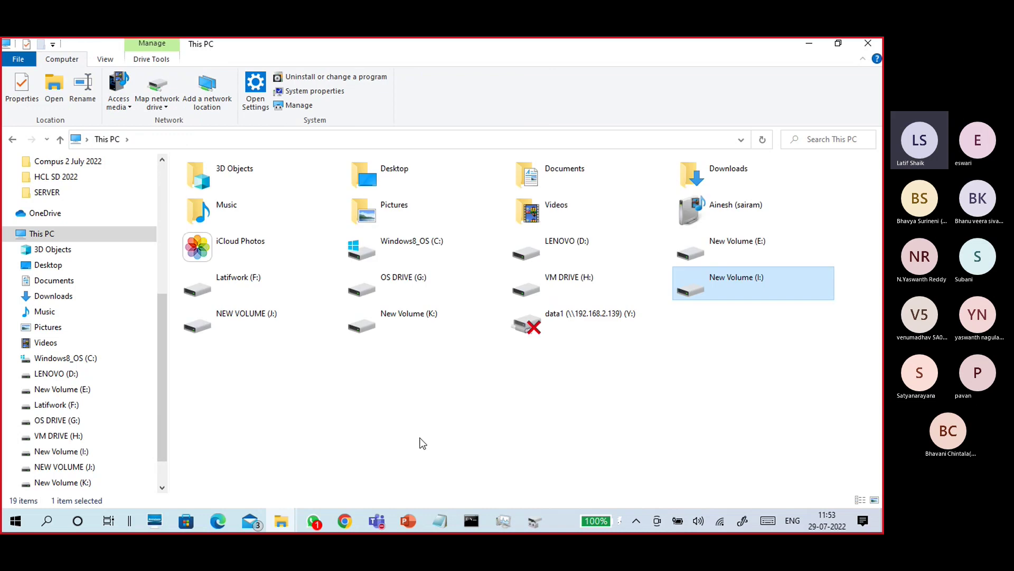
click(407, 332)
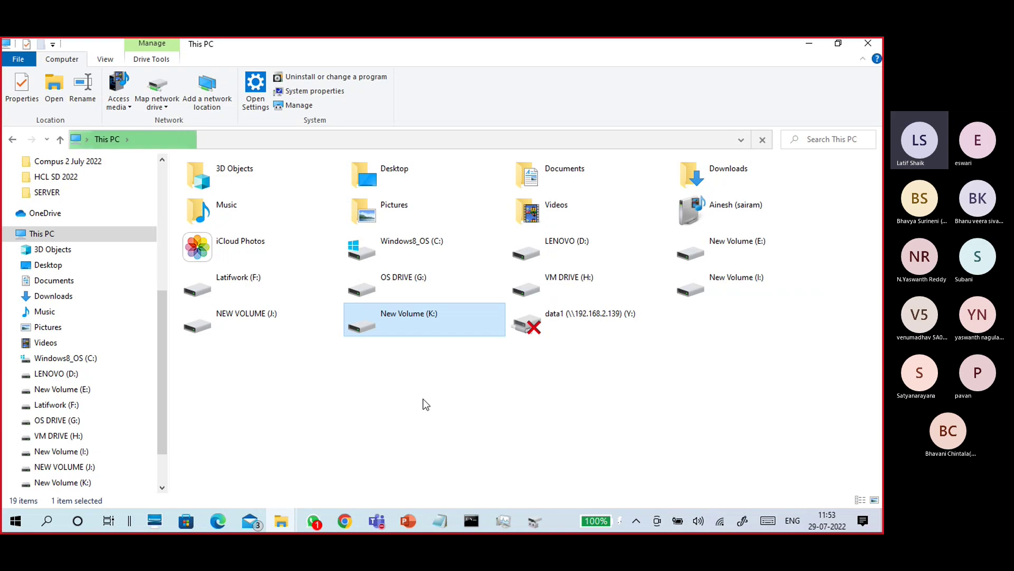
Switch to the untitled Notepad notes and delete the lines "10am break" and "11.30am".
click(536, 521)
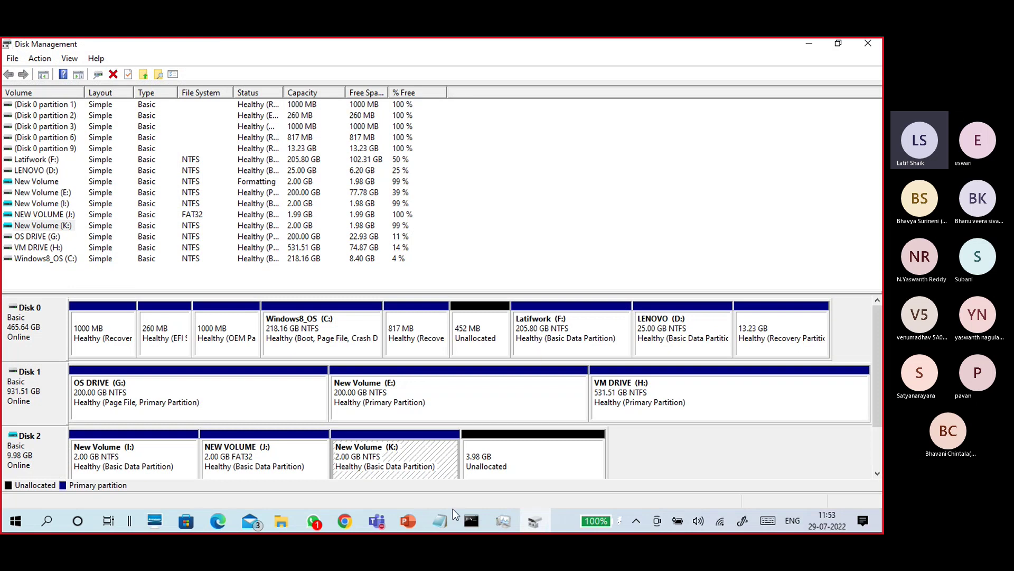
mouse_move(452, 509)
click(547, 473)
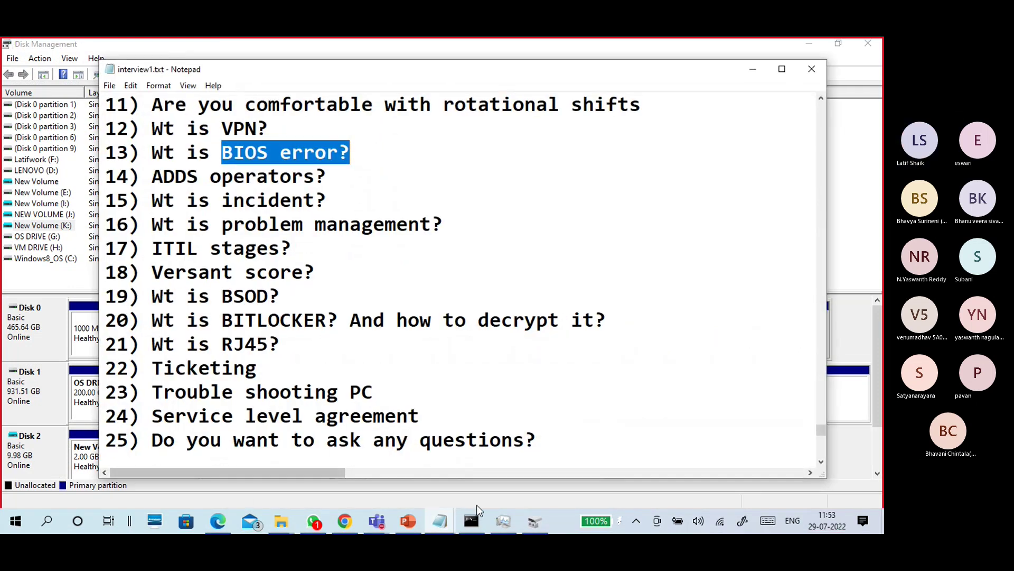
click(432, 465)
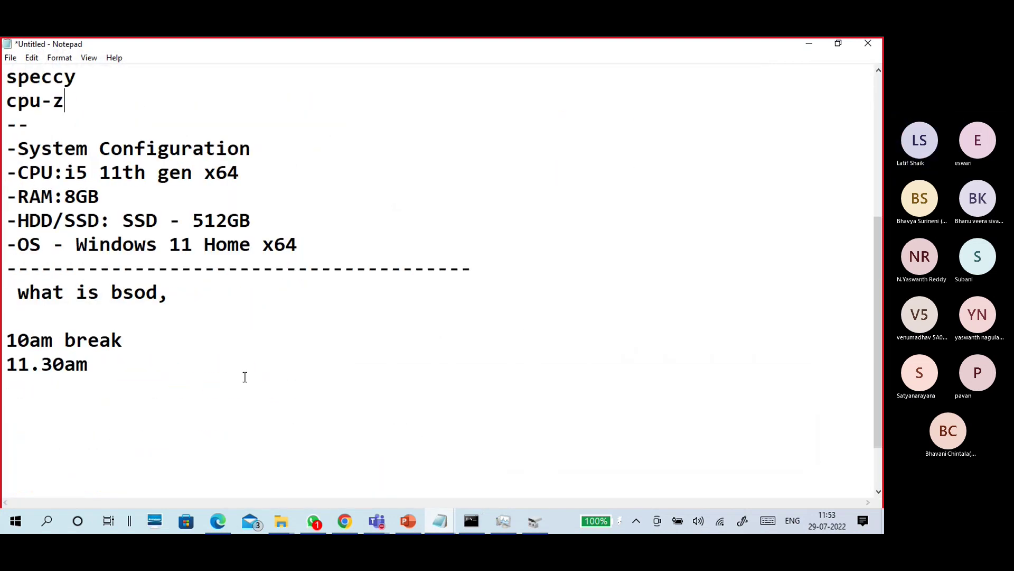
drag(245, 377, 4, 312)
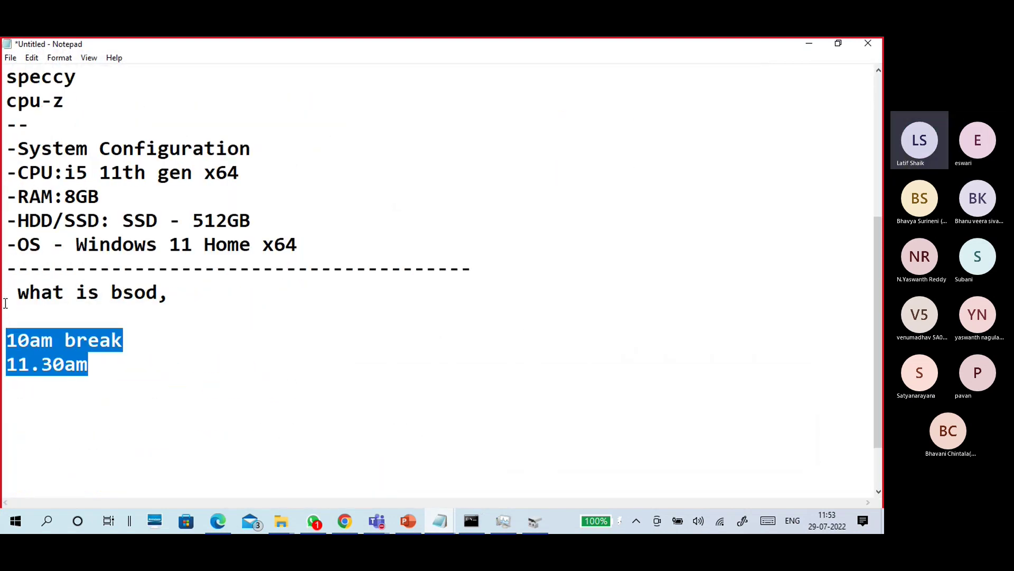
key(BackSpace)
Insert five blank lines between the dashed separator and "what is bsod," in the notes.
click(6, 292)
key(Return)
key(Return)
key(Return)
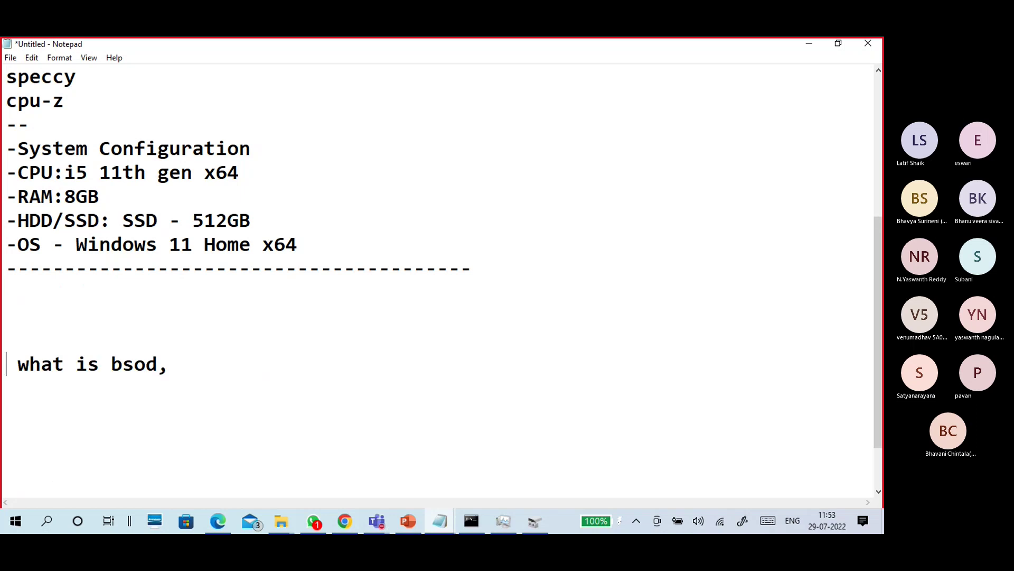
key(Return)
key(Return)
click(6, 303)
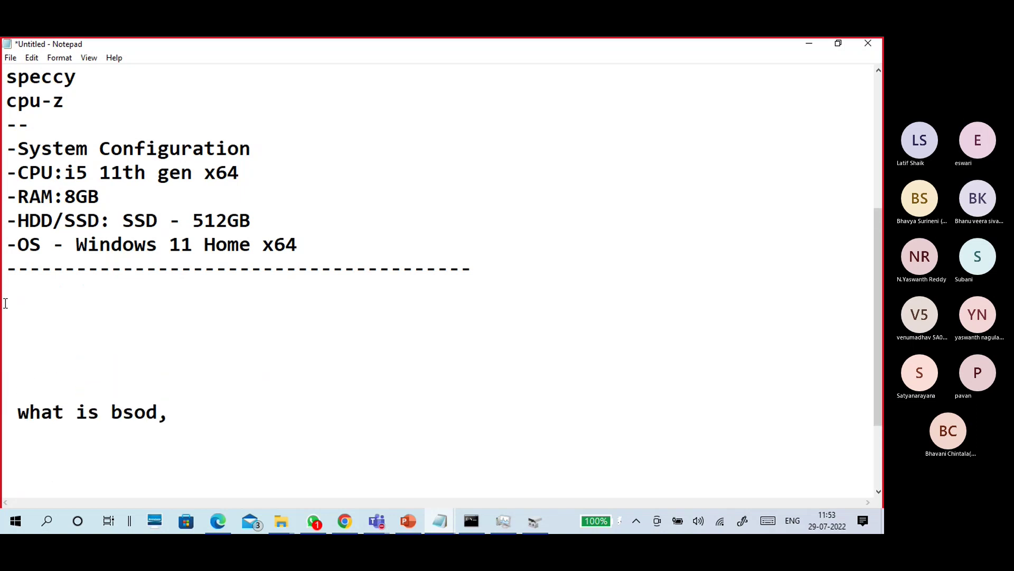
Add the heading "How to manage drive" directly below the dashed separator, followed by a blank line.
text(How to managem)
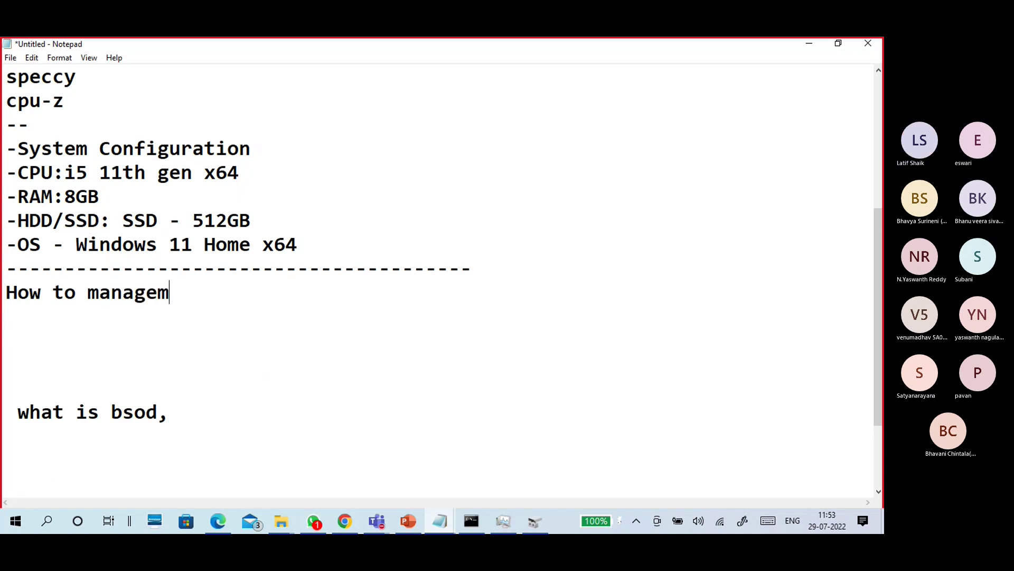
key(BackSpace)
text(drive)
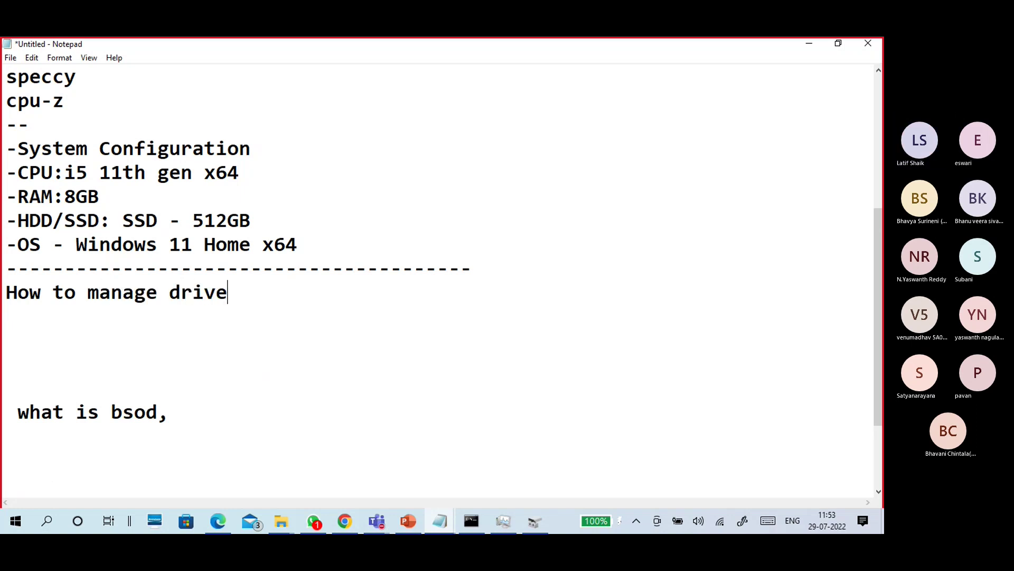
key(Return)
key(Return)
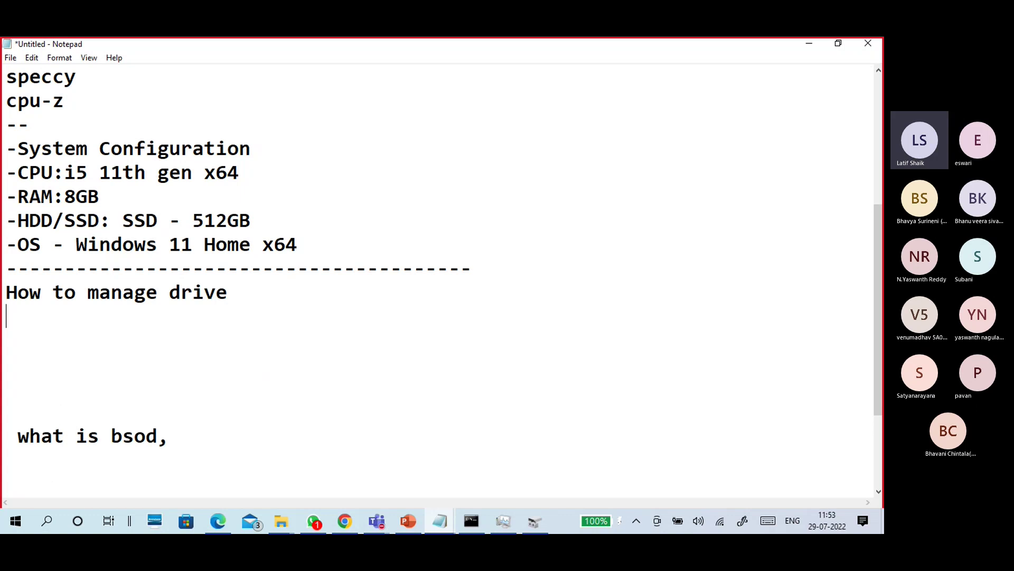
Write the line "Disk Management - run - diskmgmt.msc" under the heading, followed by a blank line.
text(Disk )
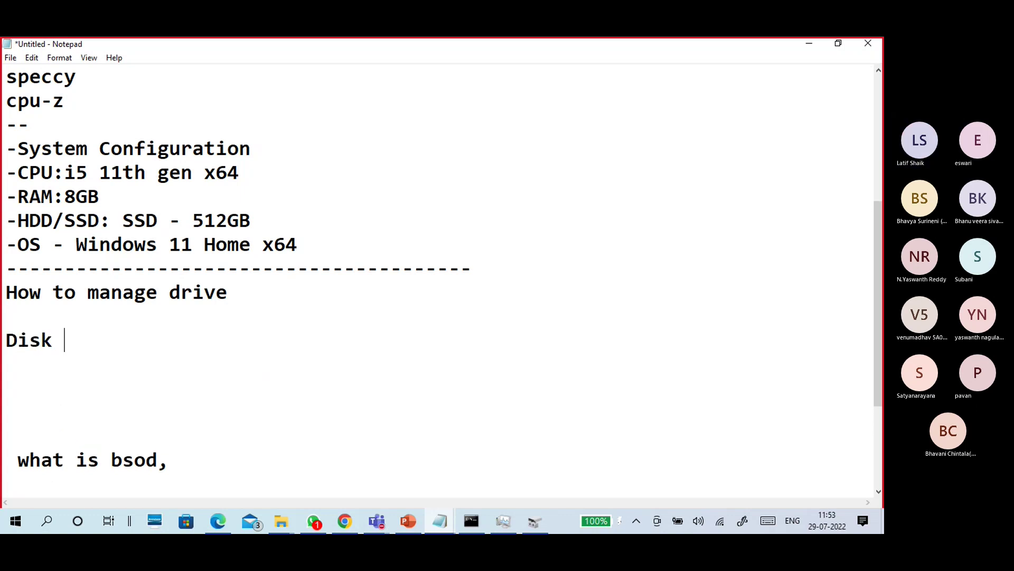
text(Manage)
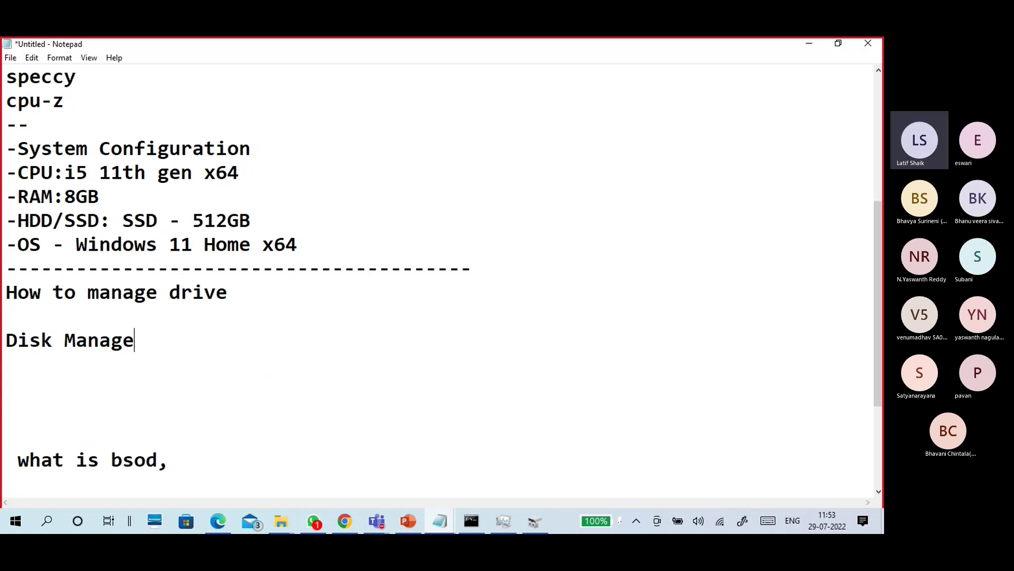
text(ment - ru )
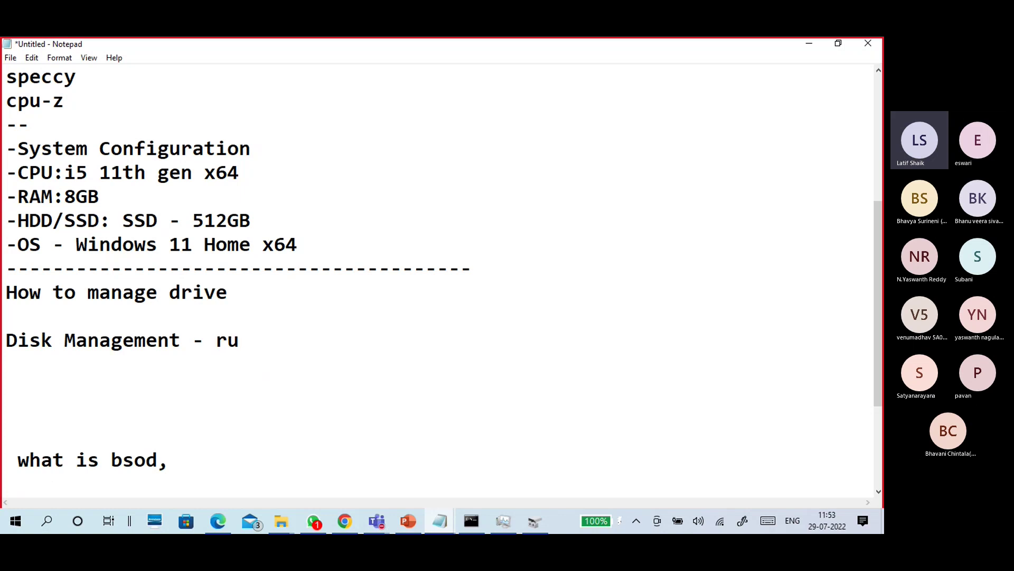
text(n - diskmgm)
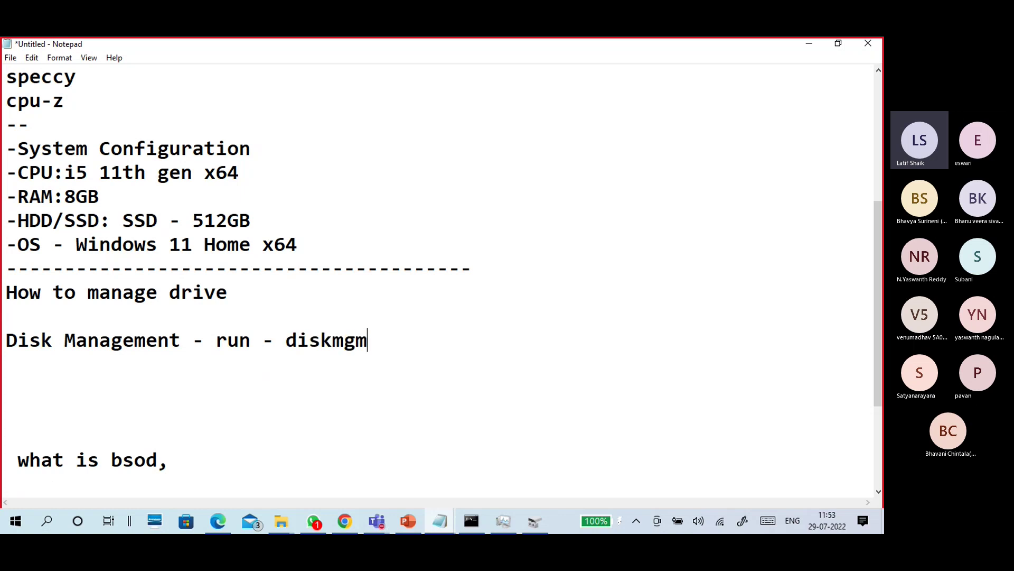
text(t.msc)
key(Return)
key(Return)
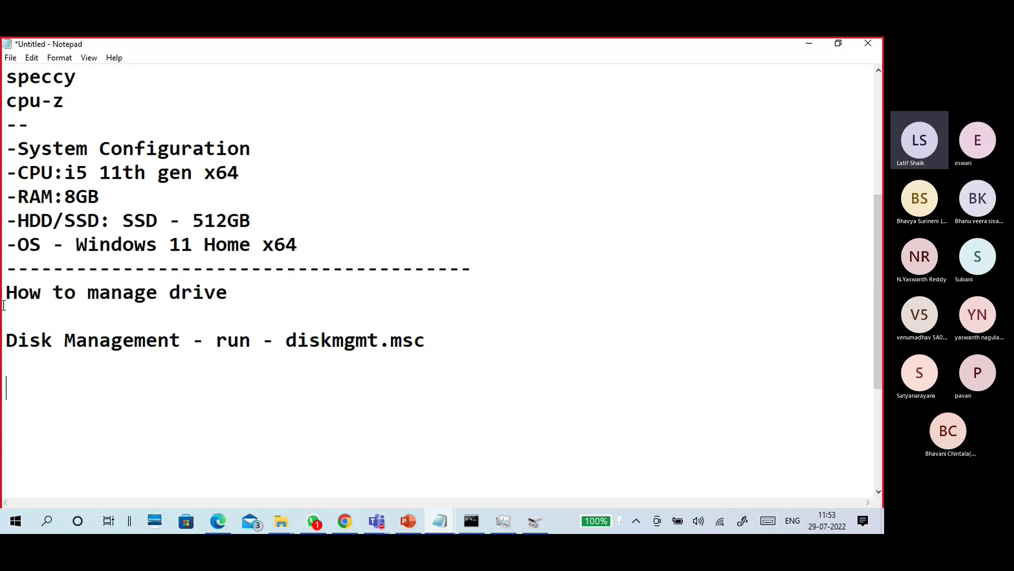
Add the note "create new simple volume" below the Disk Management line, followed by a blank line.
text(create new v)
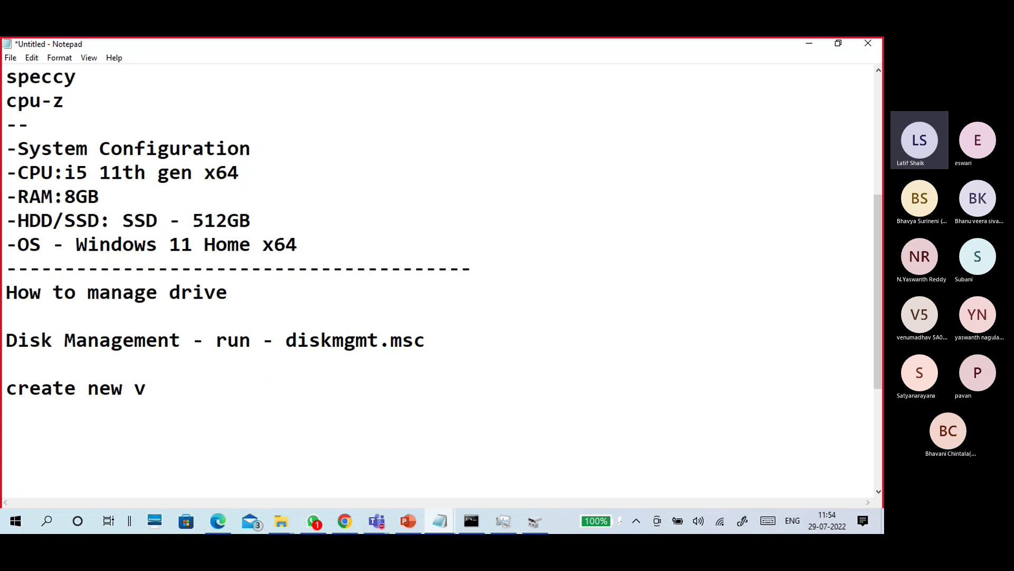
key(BackSpace)
text(simpl)
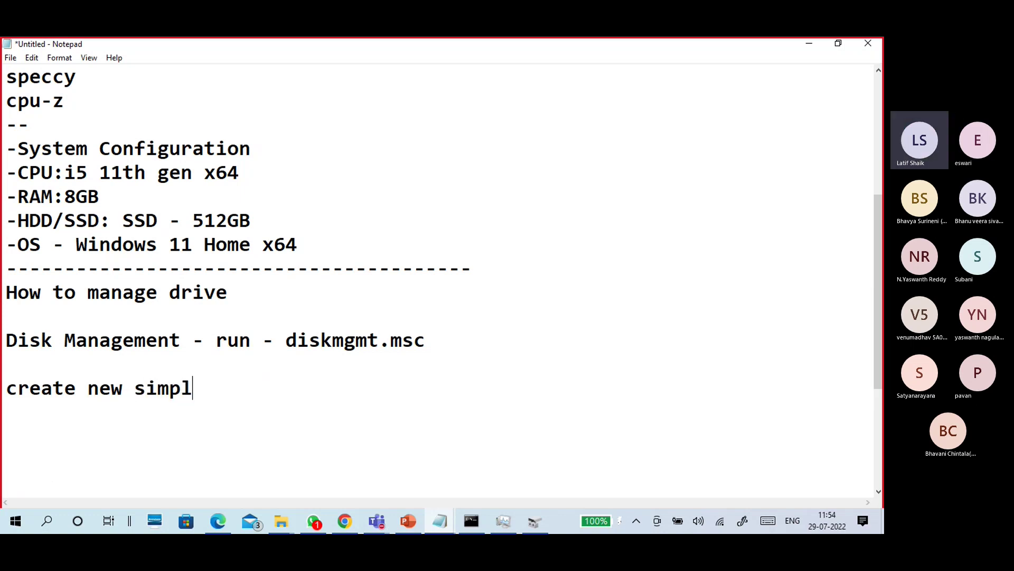
text(e volume)
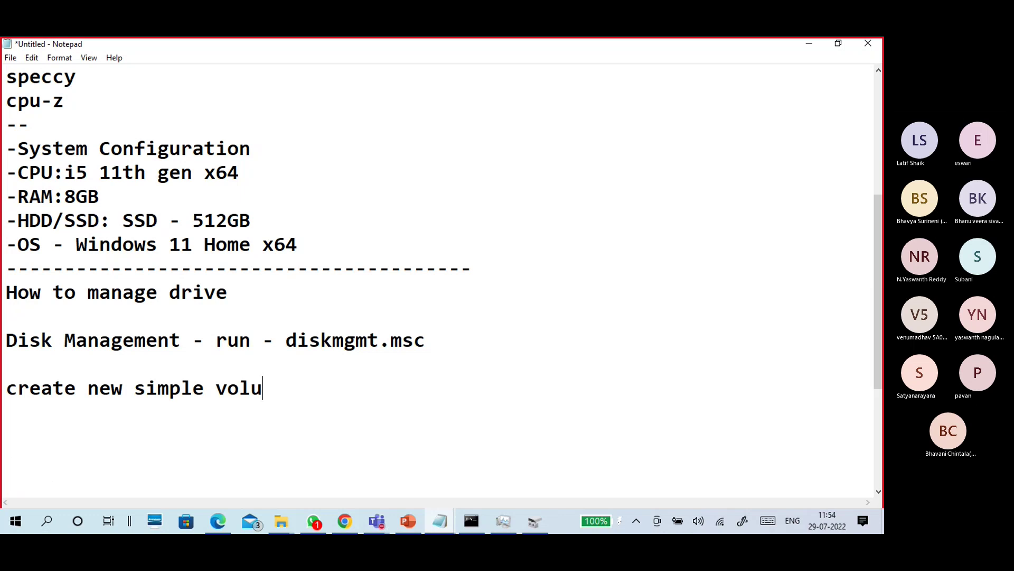
key(Return)
key(Return)
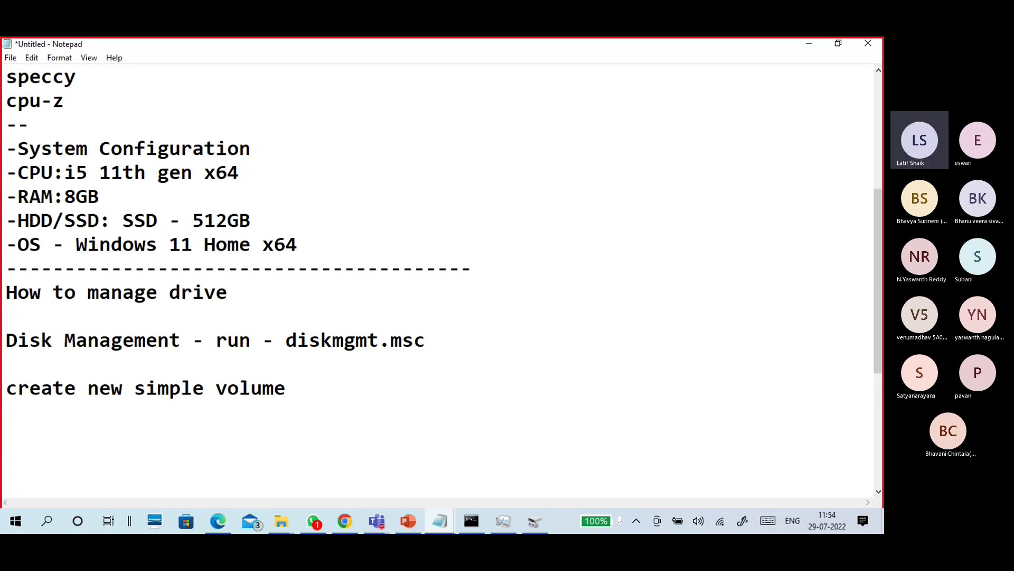
Add the lines "sink volume" and "extend volume" to the notes, followed by several blank lines.
text(sink )
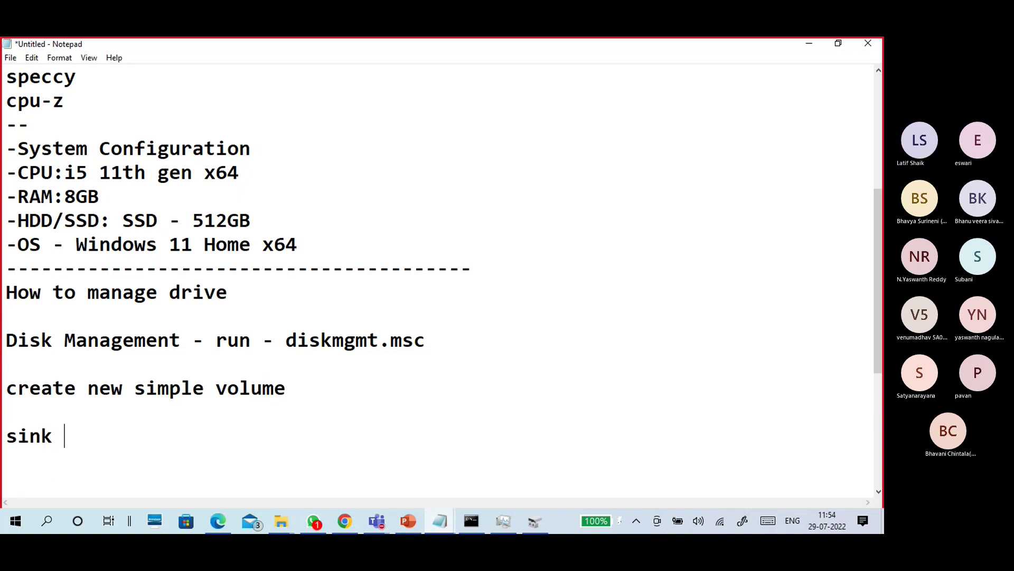
text(volume)
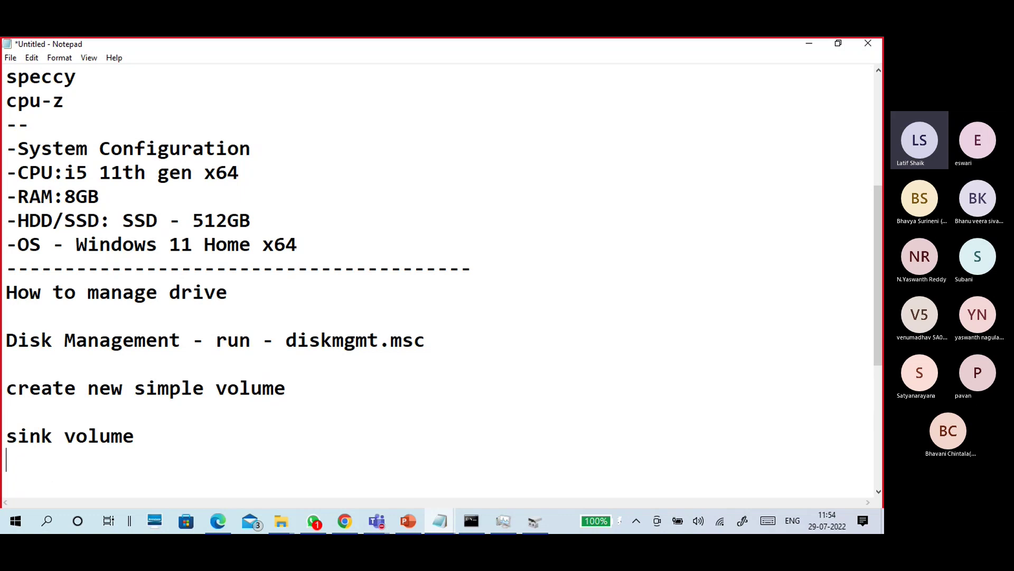
text(xtend)
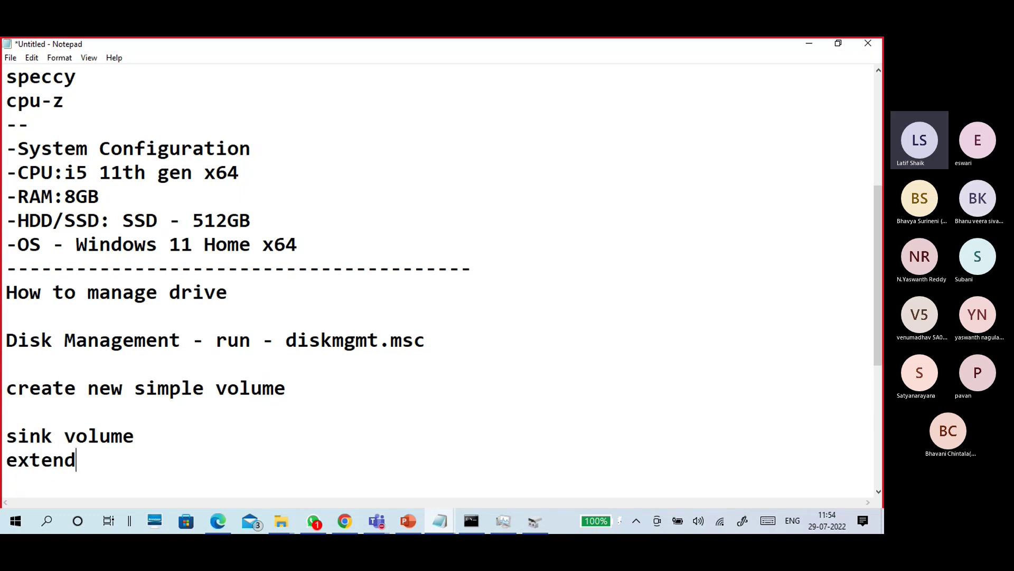
text( volume)
key(Return)
key(Return)
key(Return)
key(Return)
key(Return)
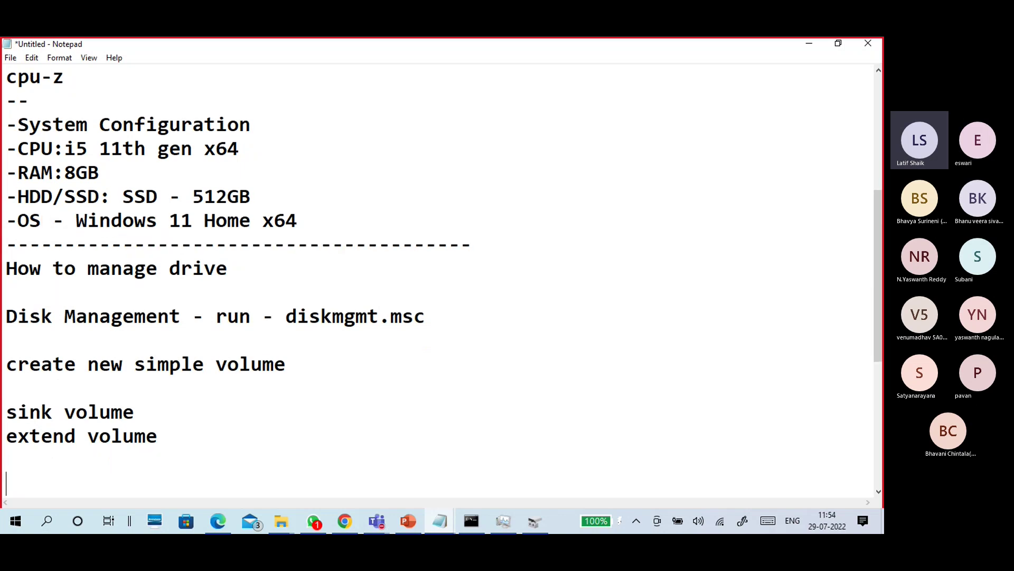
Indent the "sink volume" and "extend volume" lines by one tab each.
key(Up)
key(Up)
key(Up)
key(Up)
key(Up)
key(Up)
key(Up)
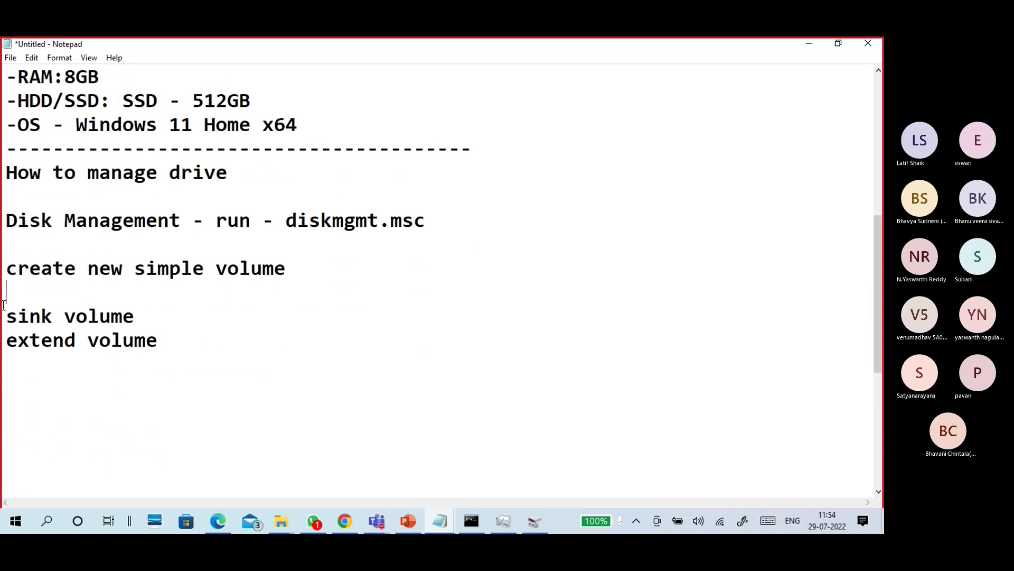
click(4, 305)
key(Tab)
key(Down)
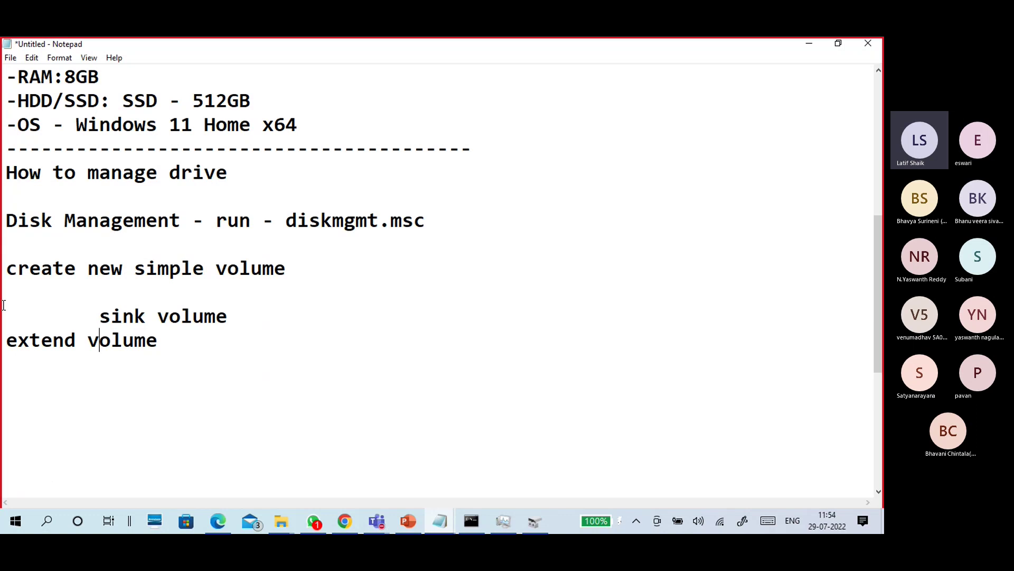
key(Left)
key(Left)
key(Left)
key(Left)
key(Left)
key(Left)
key(Left)
key(Left)
key(Tab)
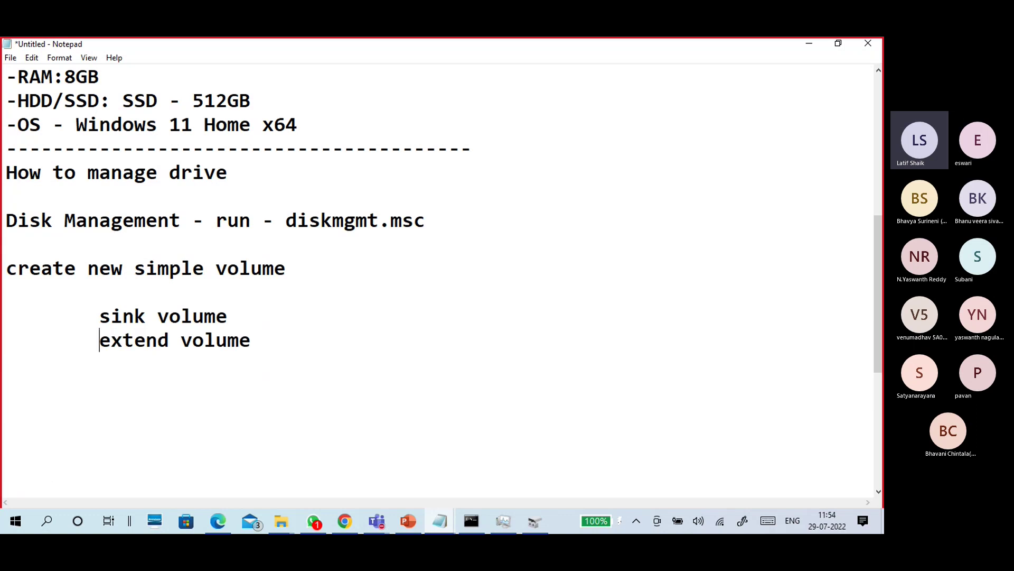
Insert a tab after "create" to align "new simple volume" with the indented lines, and remove the blank line above "sink volume".
key(Up)
key(Up)
key(Up)
key(Right)
key(Right)
key(Right)
key(Right)
key(Right)
key(Right)
key(Right)
key(Tab)
key(Down)
key(Down)
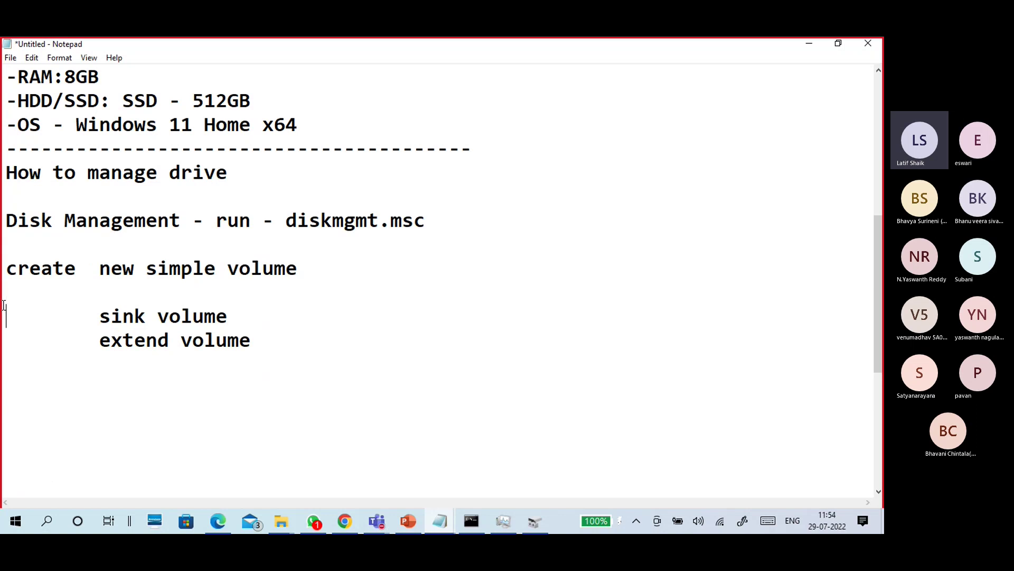
key(BackSpace)
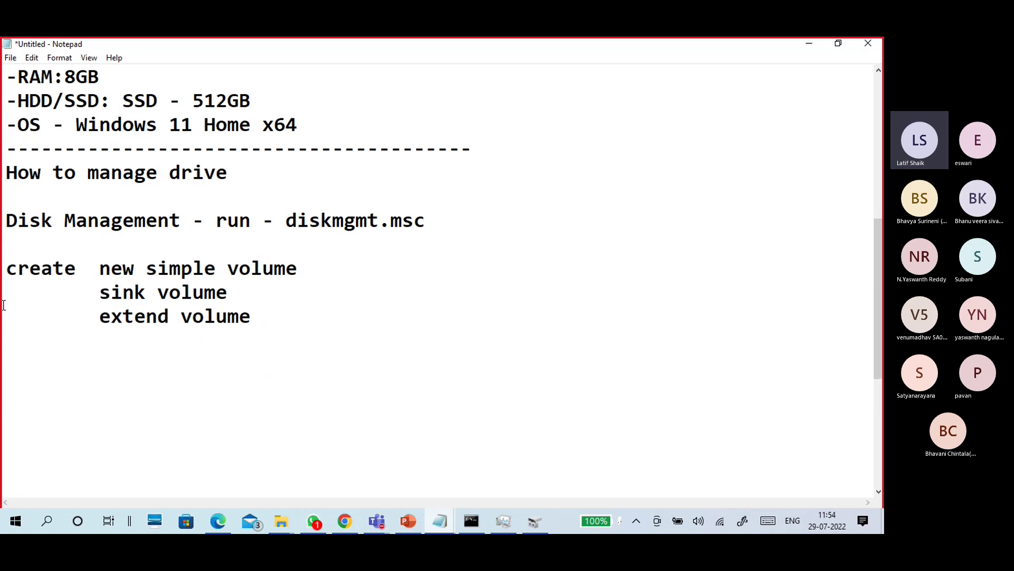
Switch to Disk Management and point out volume K: and the unallocated space beside it on Disk 2.
click(3, 305)
click(539, 522)
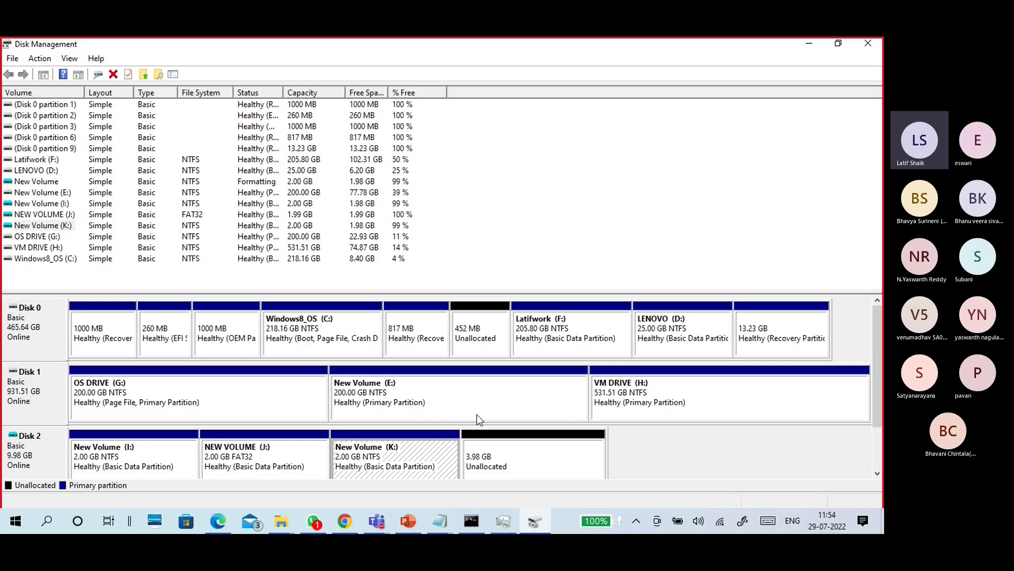
click(489, 451)
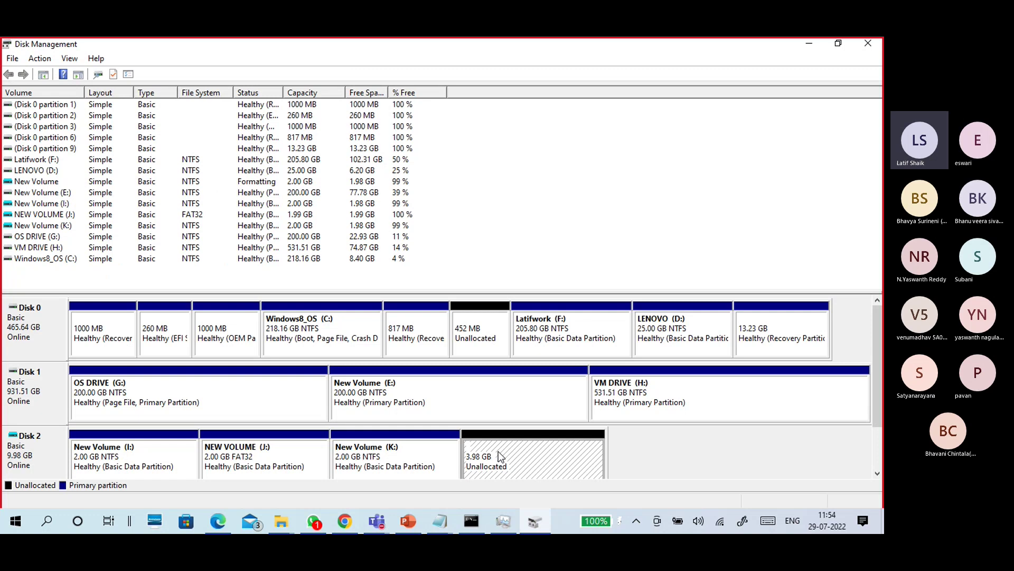
click(395, 462)
click(495, 457)
click(399, 467)
Extend volume K: on Disk 2 by 2048 MB with the Extend Volume Wizard.
right_click(399, 467)
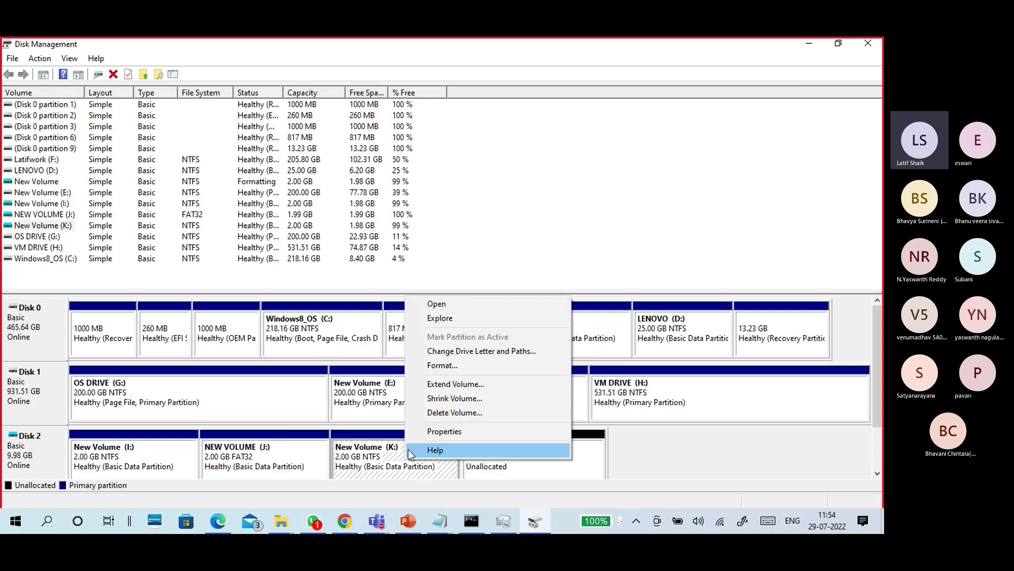
click(438, 386)
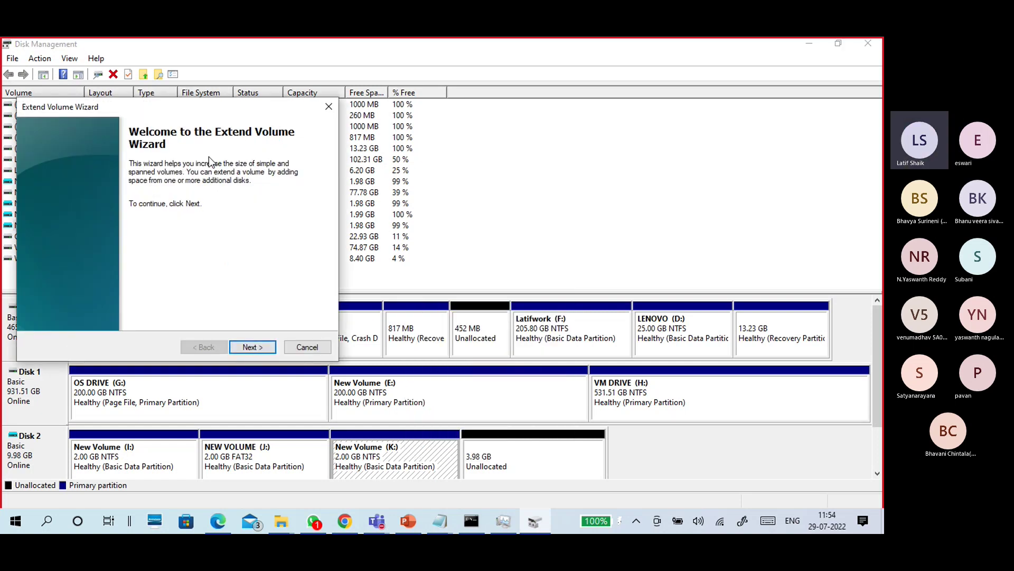
drag(246, 112, 537, 143)
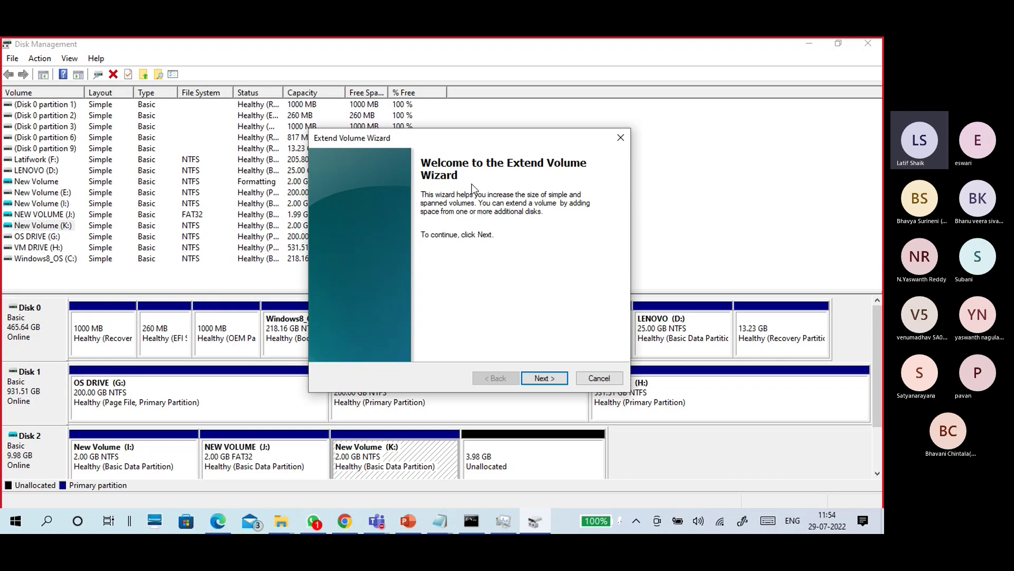
click(542, 379)
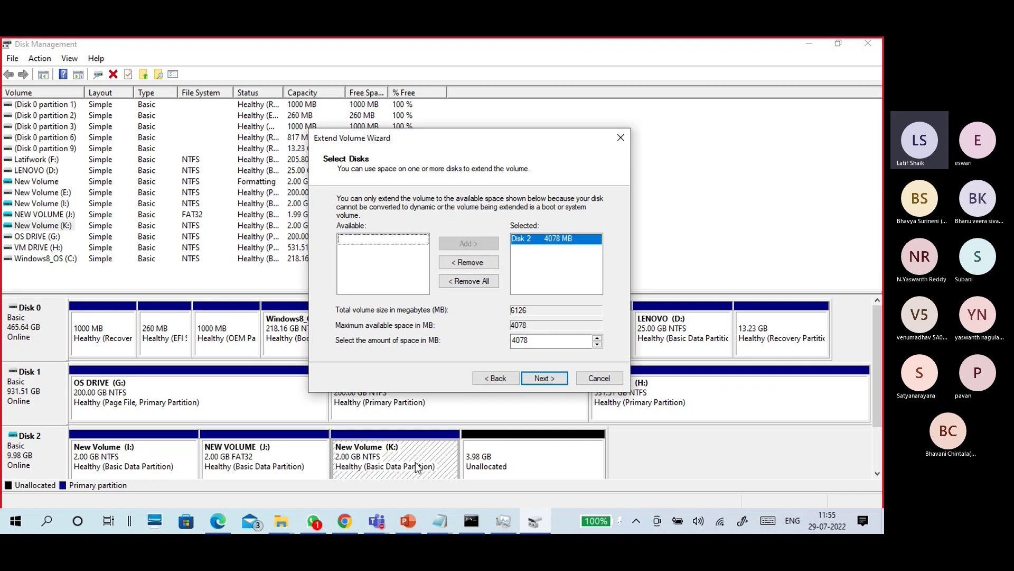
double_click(523, 340)
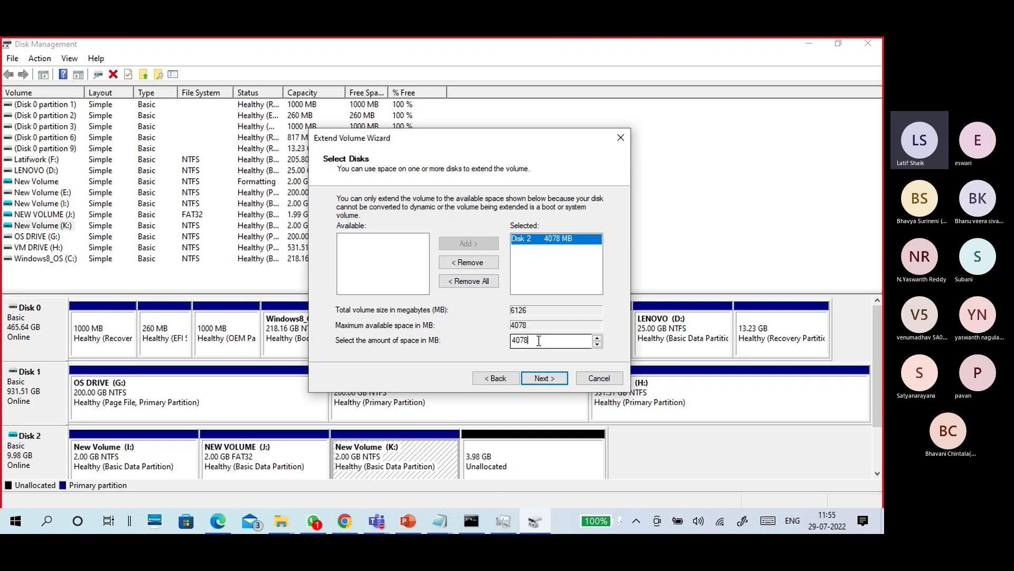
text(2048)
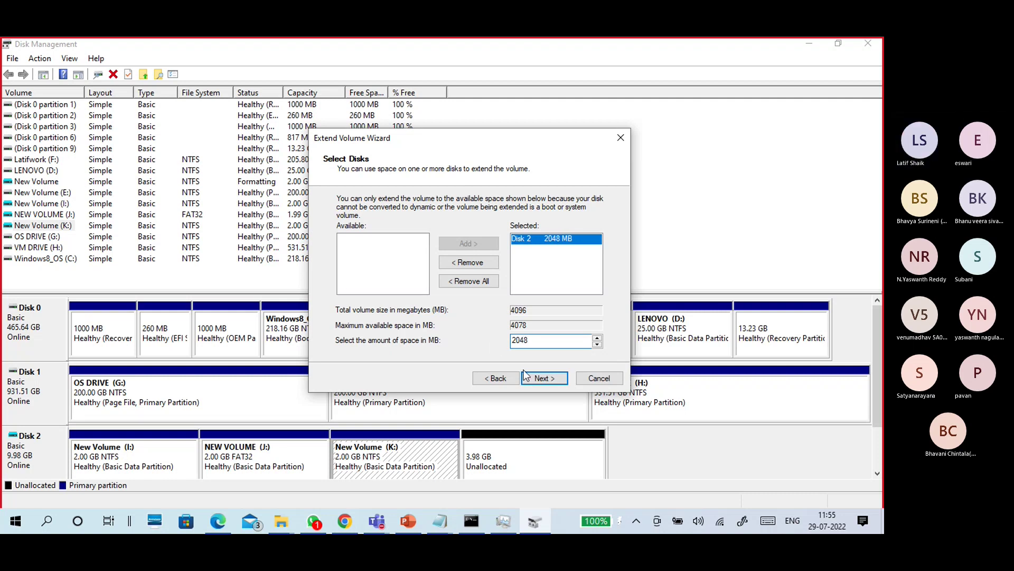
click(547, 382)
click(547, 382)
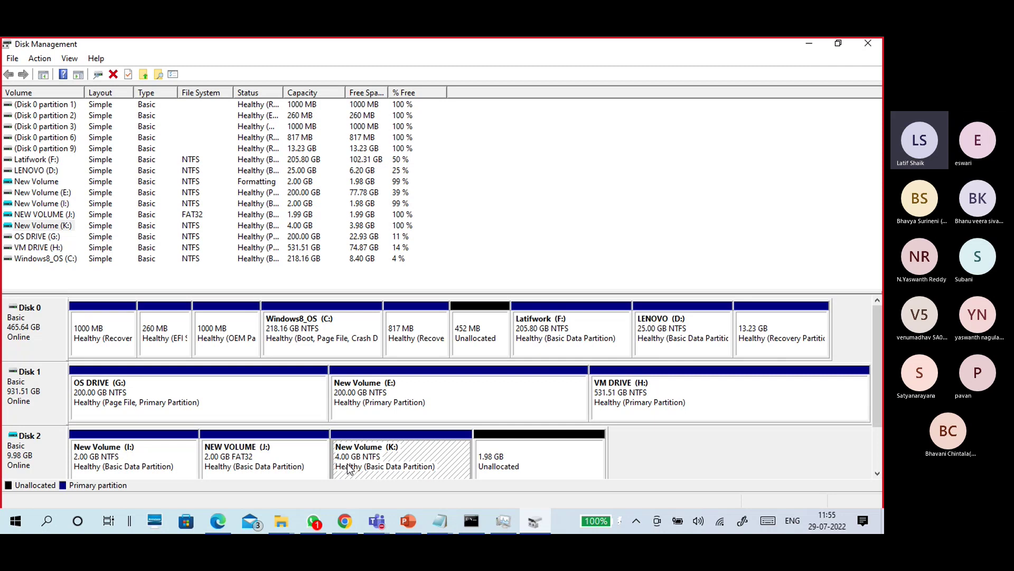
Point out the extended volume K: and the remaining unallocated space on Disk 2.
right_click(421, 456)
click(499, 461)
click(530, 455)
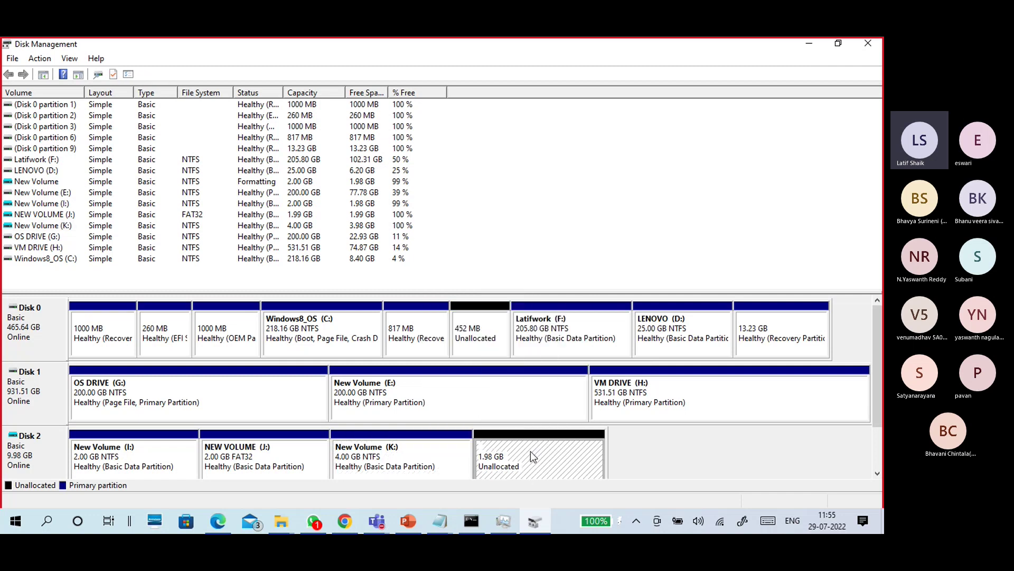
click(428, 458)
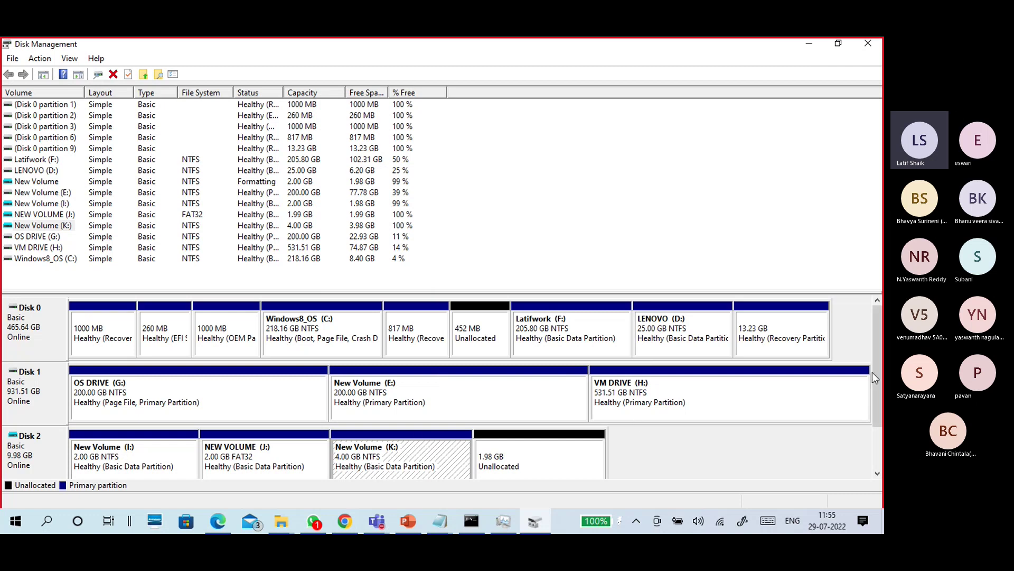
Open volume K: from Disk 2 to view its contents, and close its window.
drag(872, 371, 879, 414)
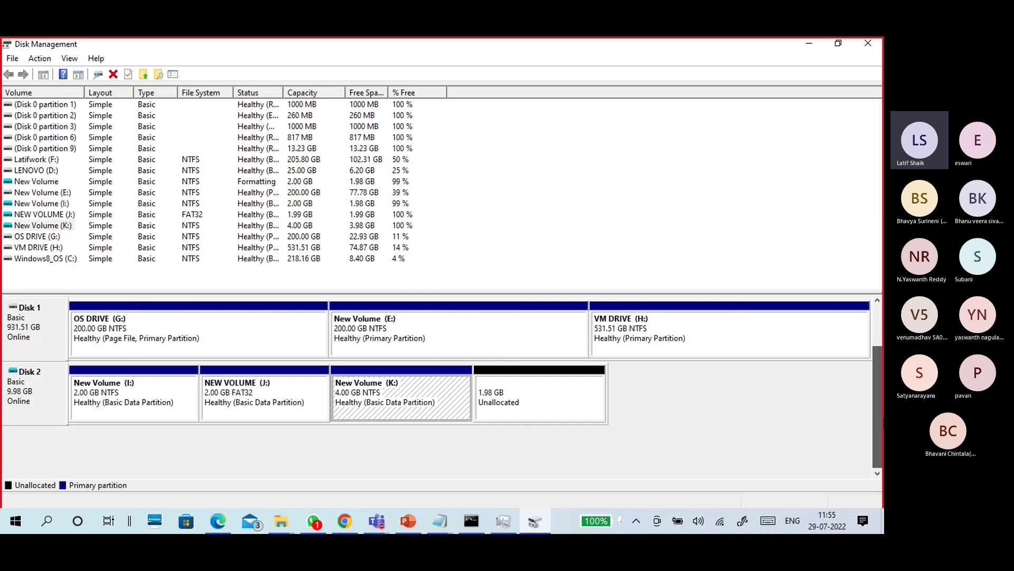
right_click(407, 400)
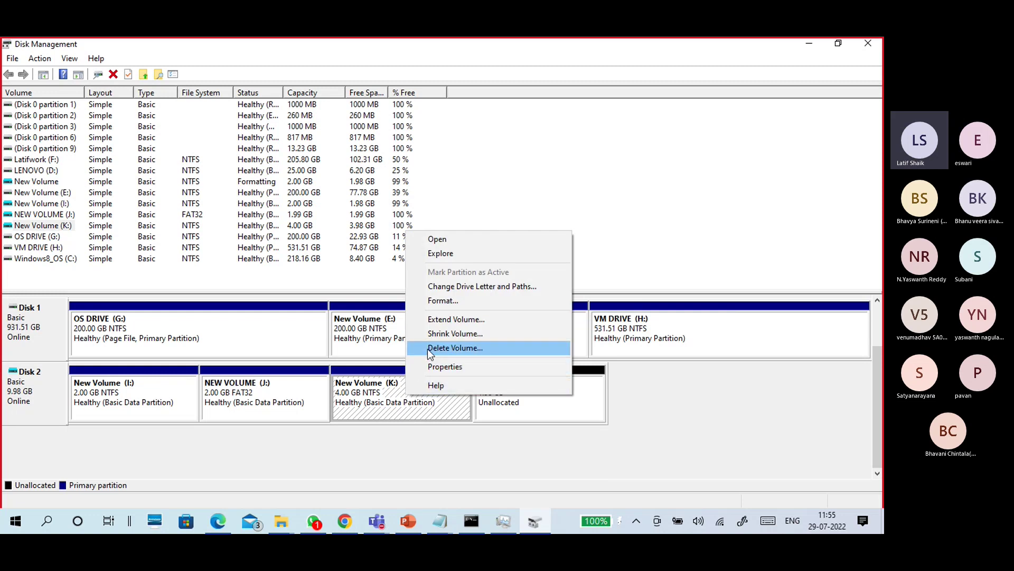
right_click(384, 385)
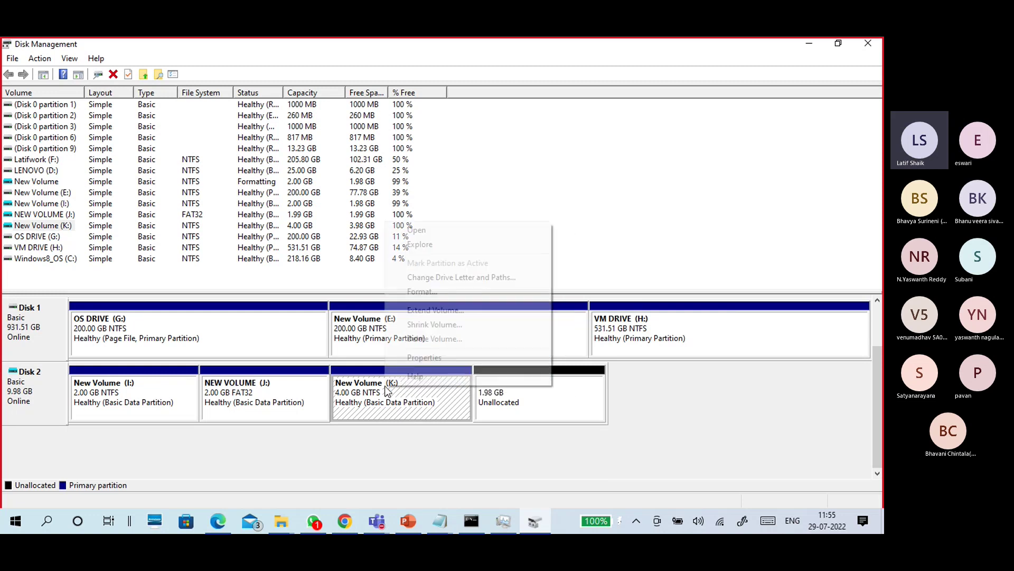
click(423, 232)
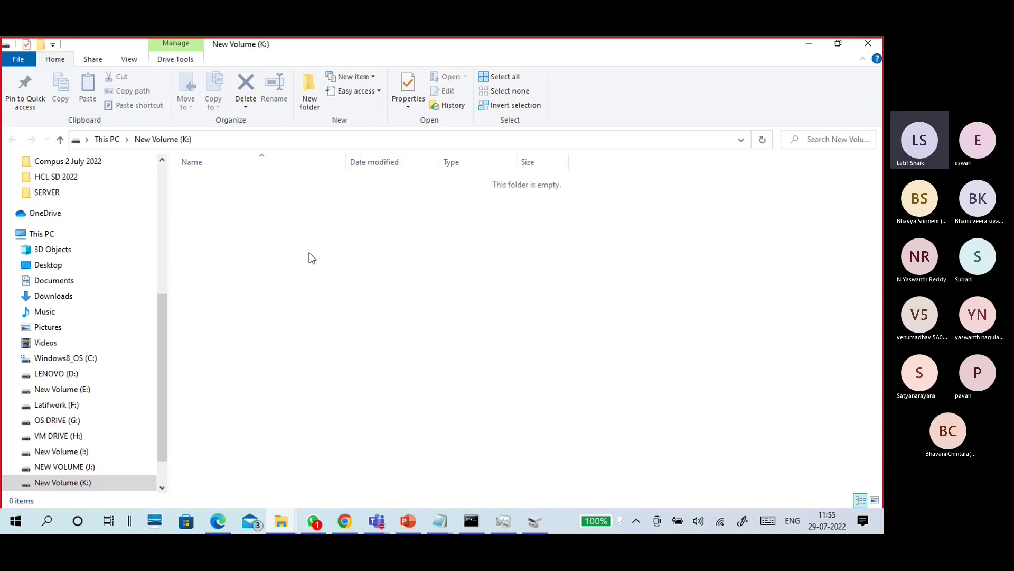
click(868, 43)
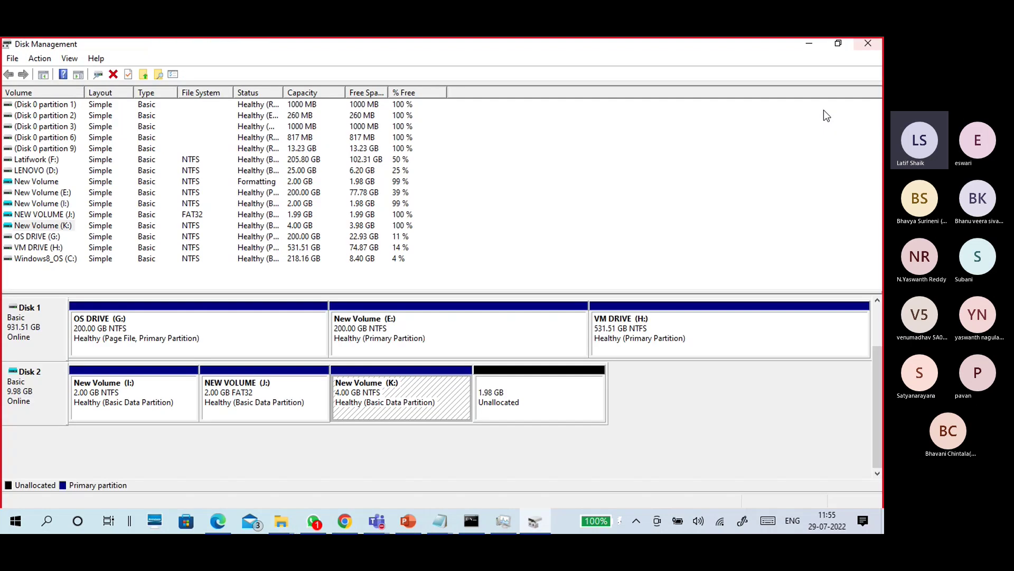
Delete volume K: on Disk 2 and accept the loss of its data.
right_click(433, 387)
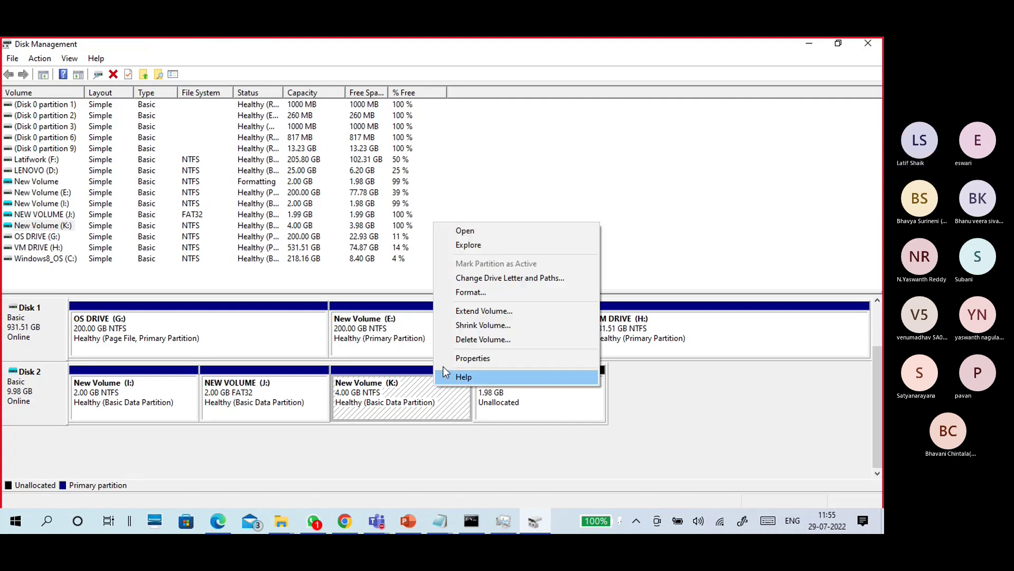
click(455, 340)
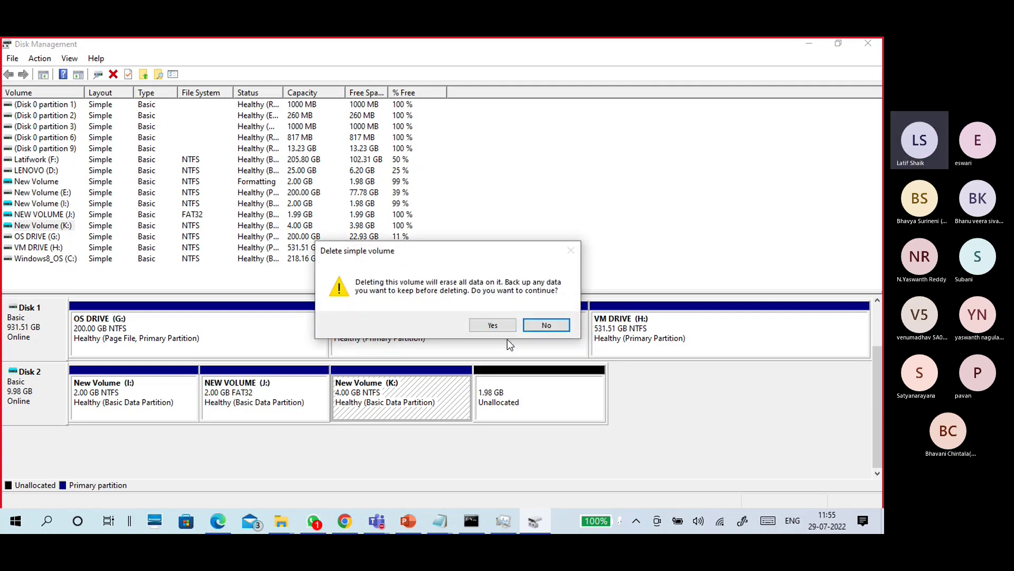
click(509, 325)
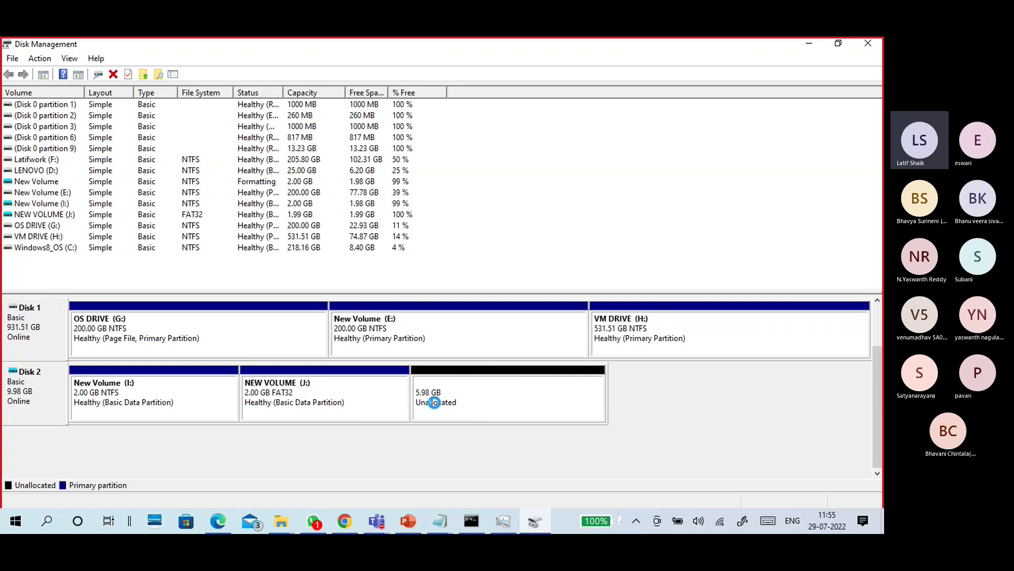
Check whether the FAT32 volume J: next to the unallocated space can be extended or shrunk.
click(465, 406)
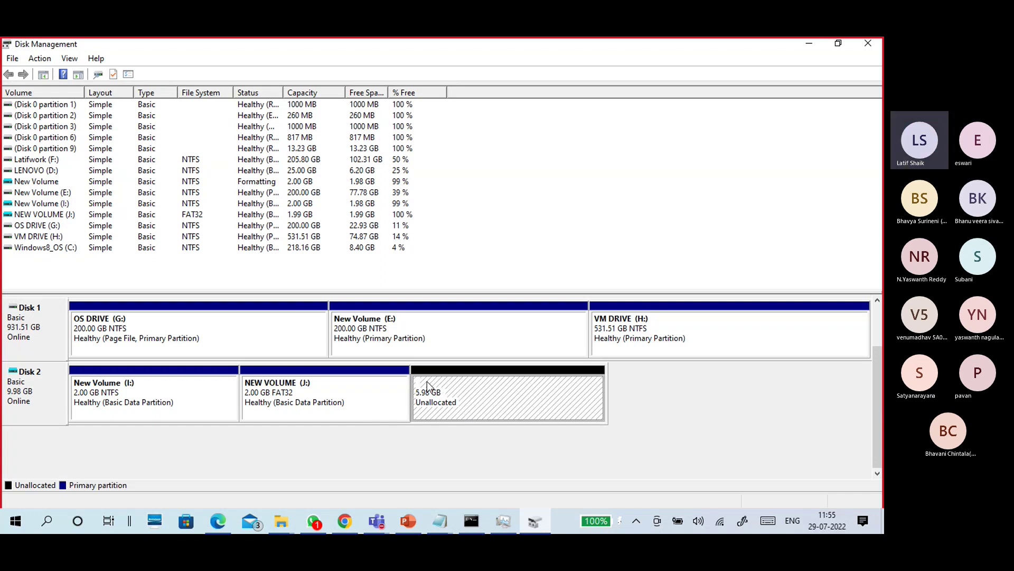
click(324, 391)
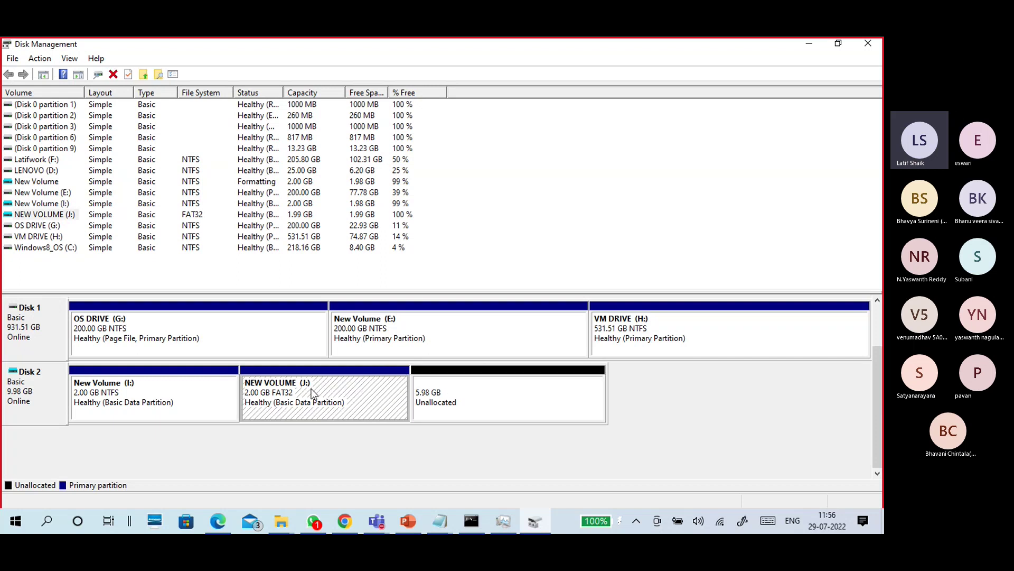
right_click(340, 388)
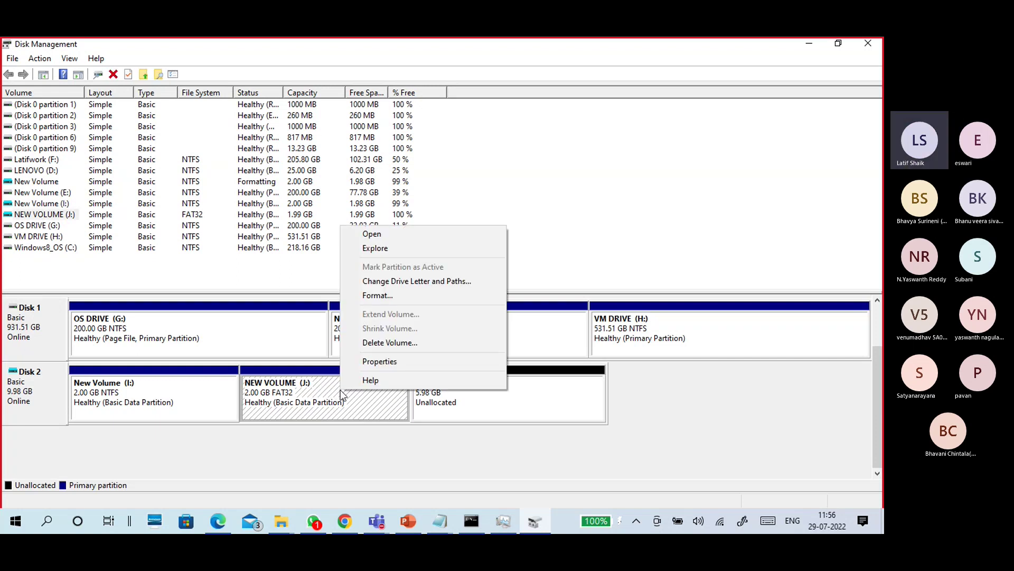
click(378, 405)
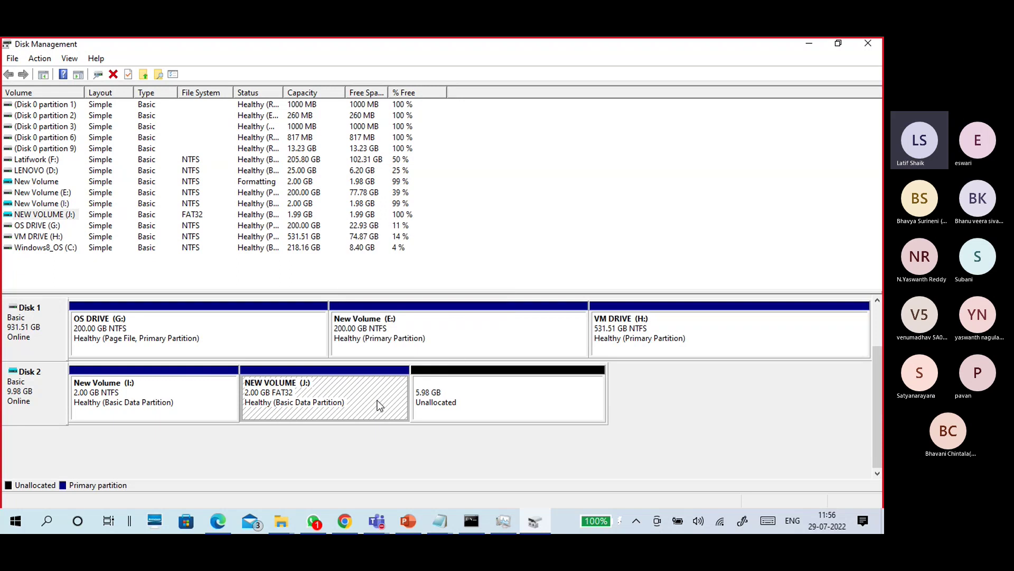
right_click(377, 398)
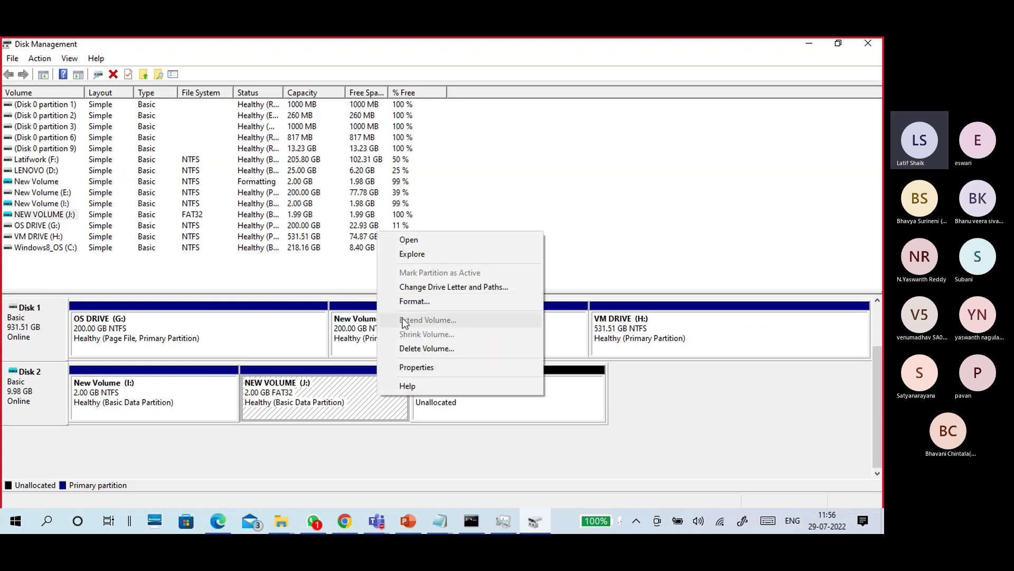
click(350, 407)
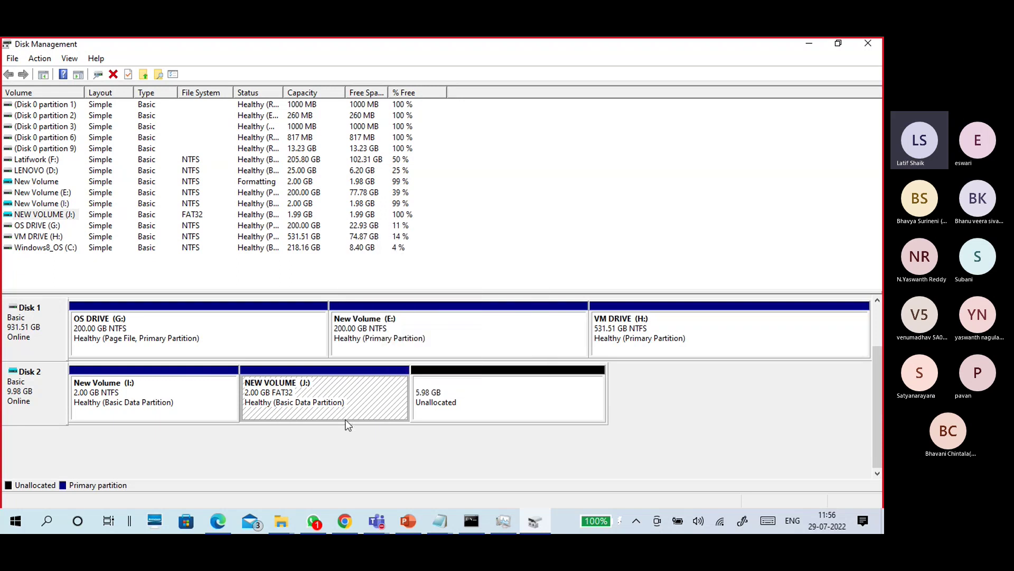
click(464, 388)
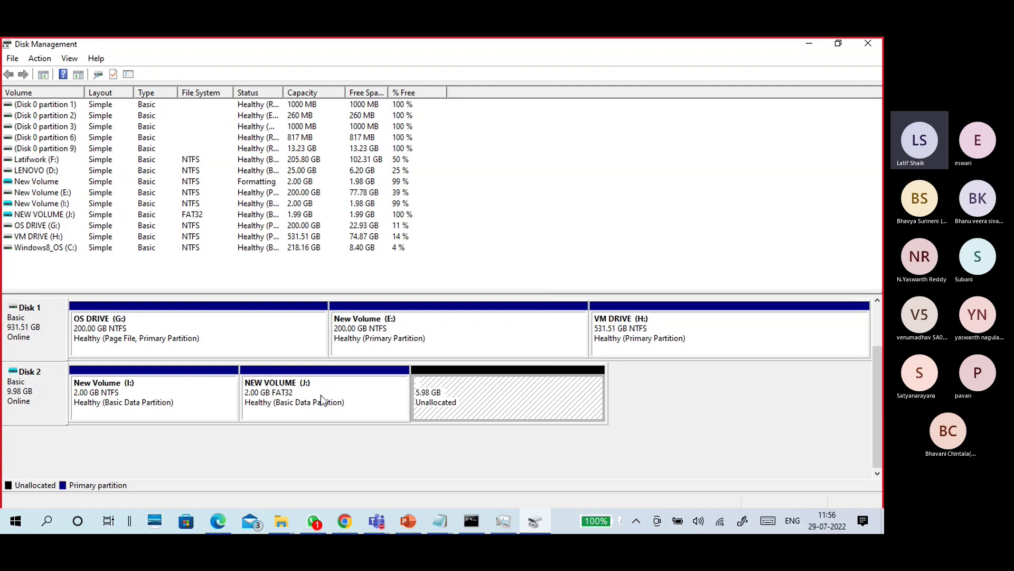
Compare the volume operations offered for NTFS volume I:, the unallocated space and FAT32 volume J: on Disk 2.
click(185, 390)
right_click(186, 391)
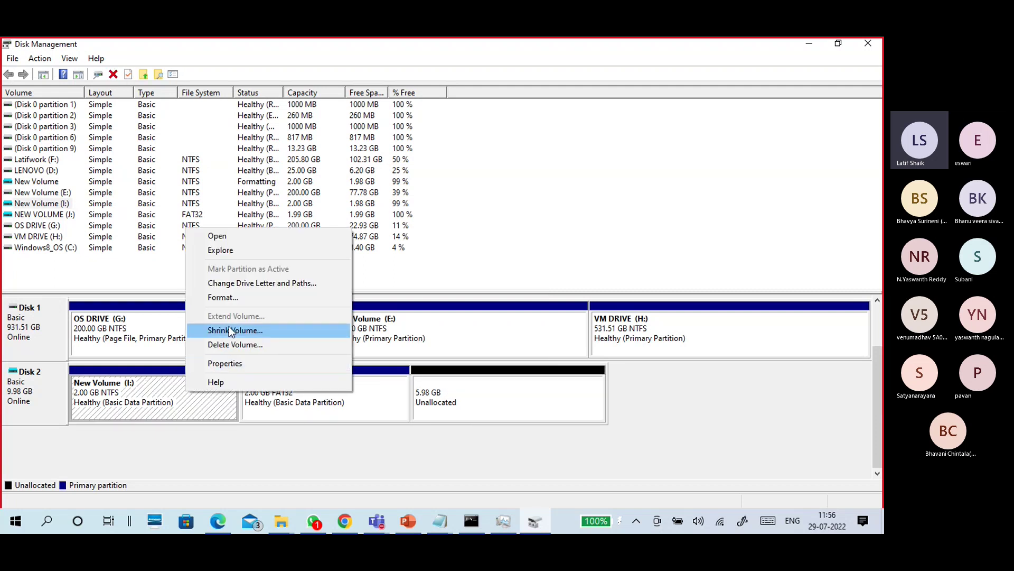
click(366, 401)
right_click(473, 389)
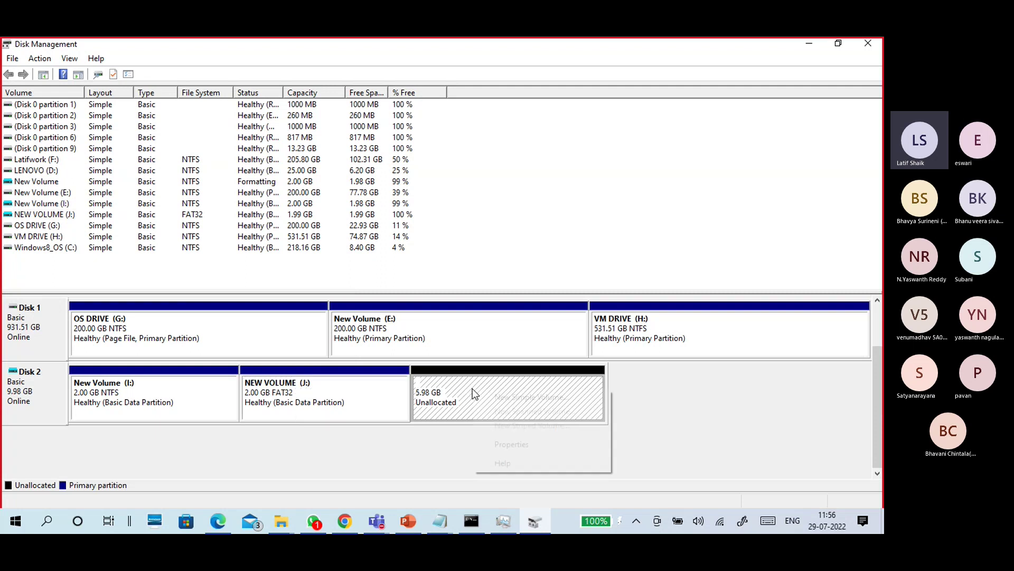
click(377, 413)
right_click(377, 412)
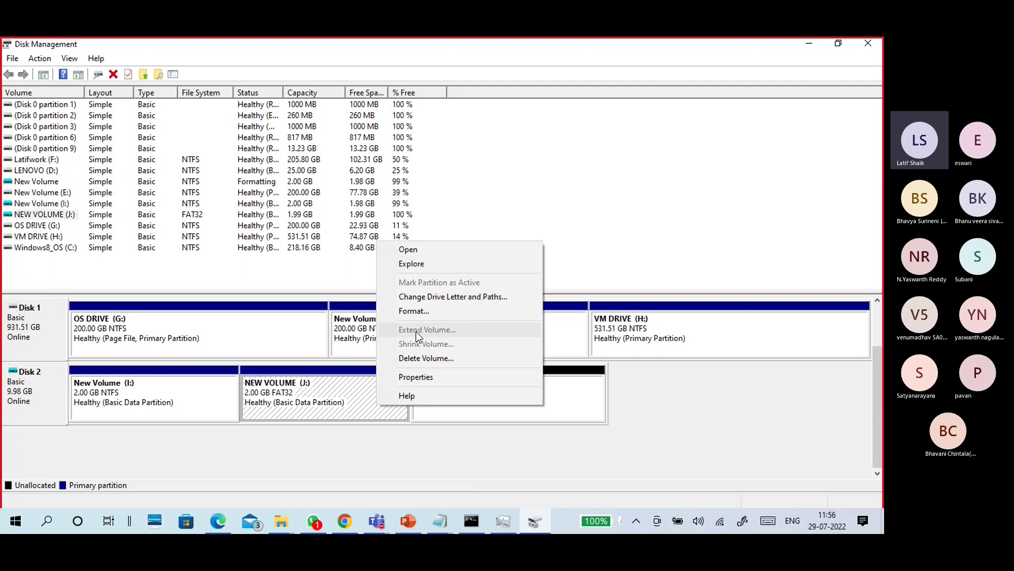
click(327, 414)
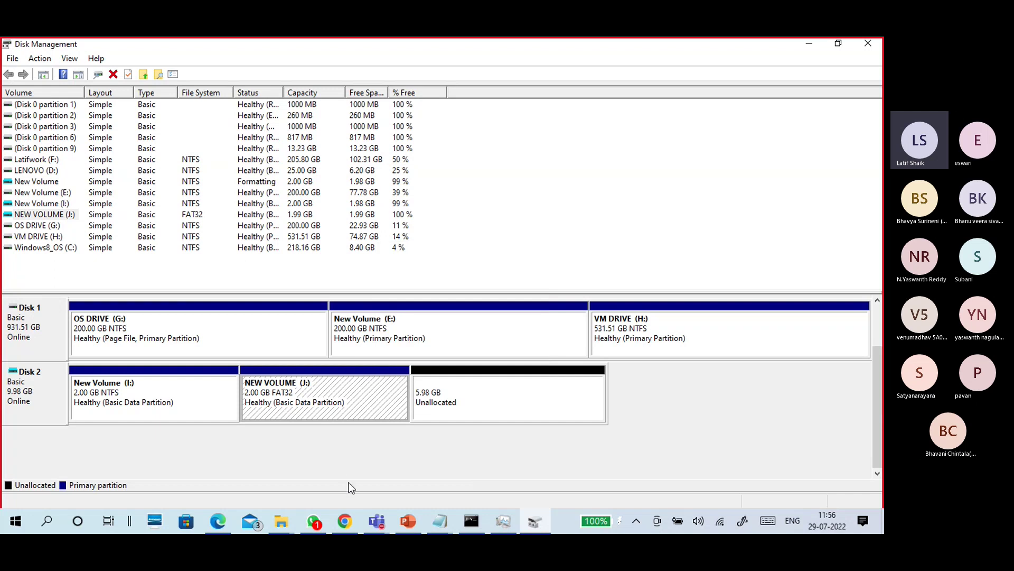
Switch to File Explorer and open drive J: from This PC to view its contents.
click(281, 521)
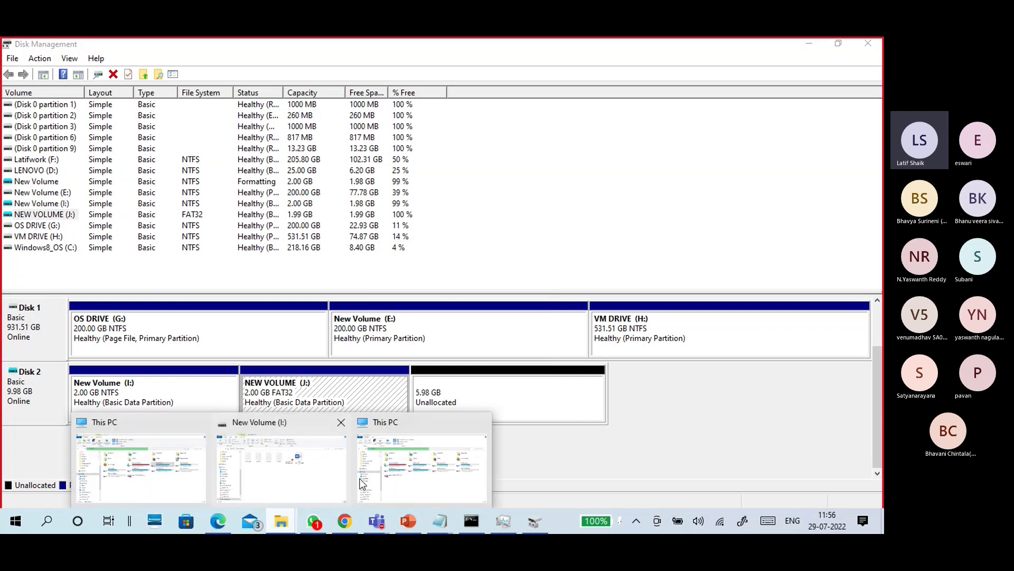
click(420, 493)
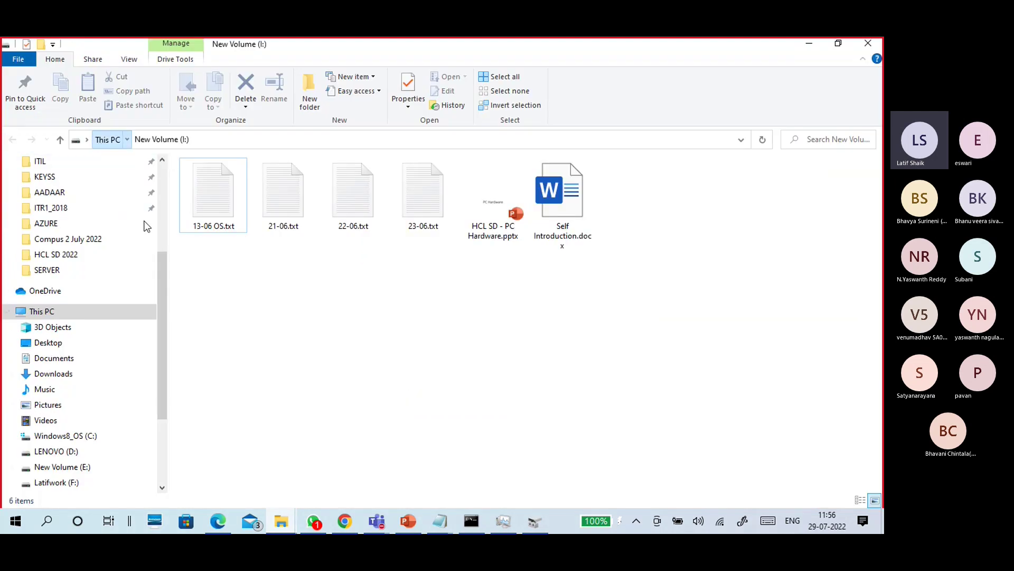
key(alt+Up)
double_click(276, 319)
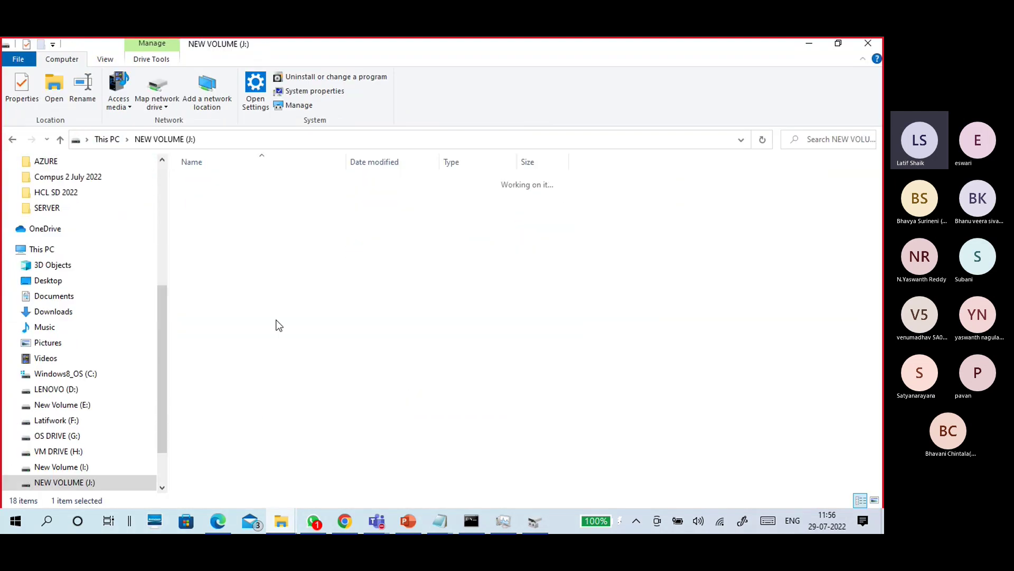
click(108, 140)
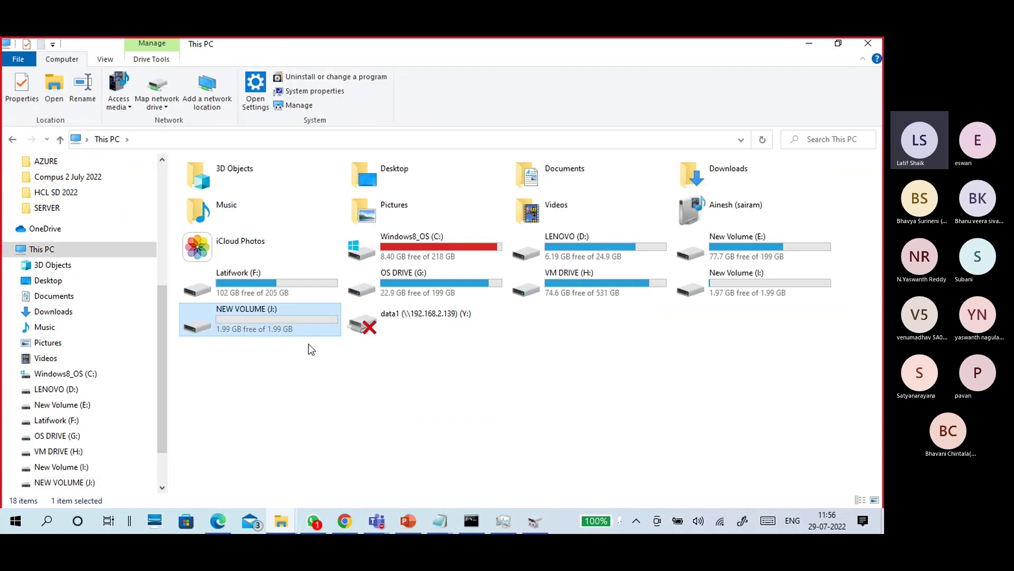
double_click(292, 320)
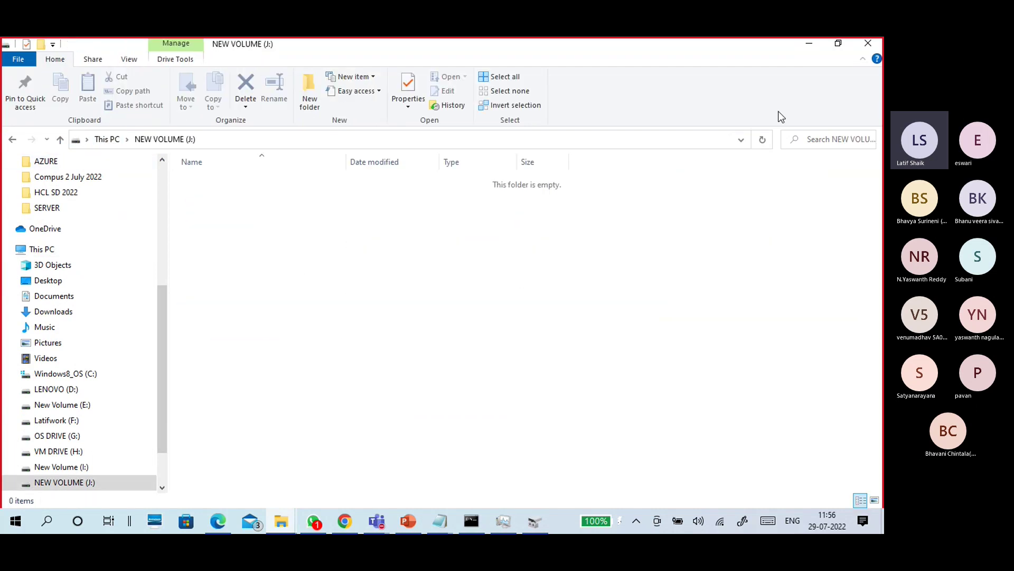
Switch back to Disk Management and delete FAT32 volume J: on Disk 2, accepting the loss of its data.
click(809, 44)
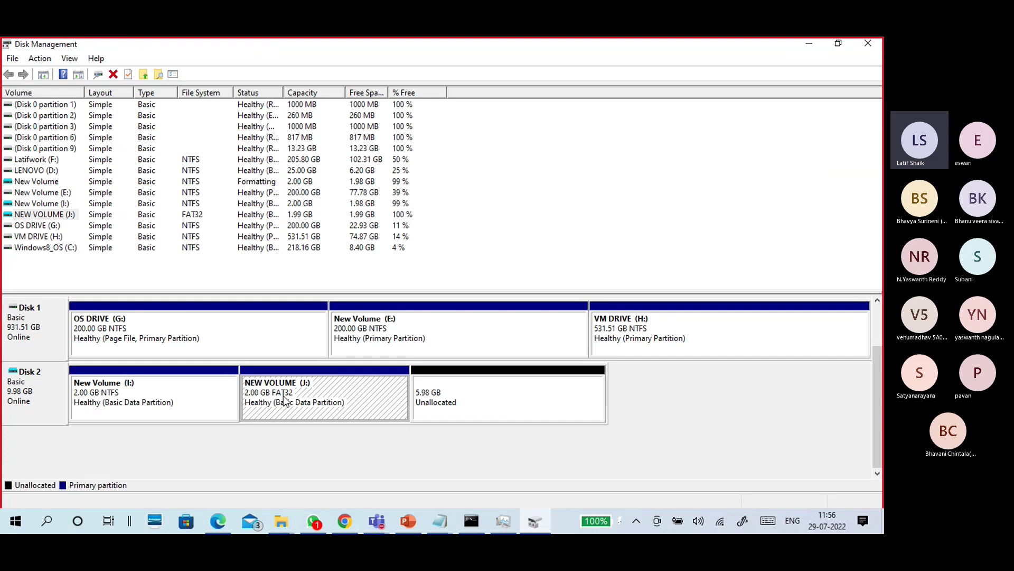
right_click(358, 394)
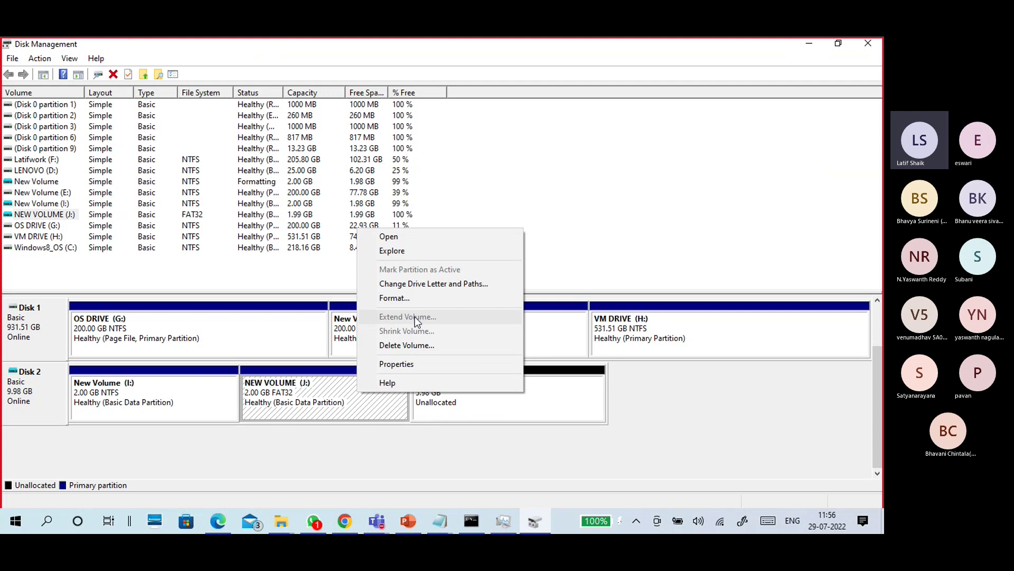
click(414, 345)
click(477, 323)
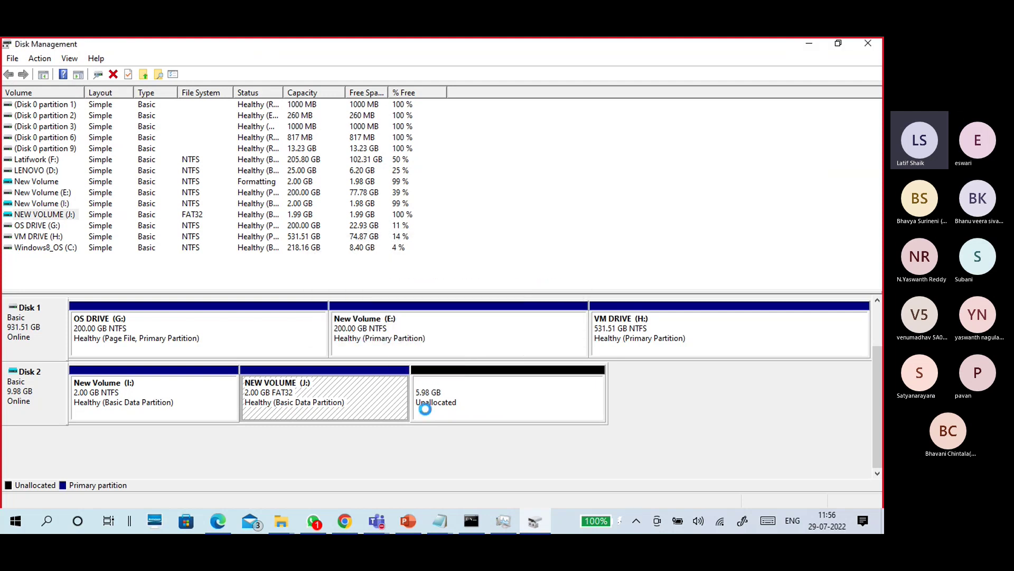
click(391, 401)
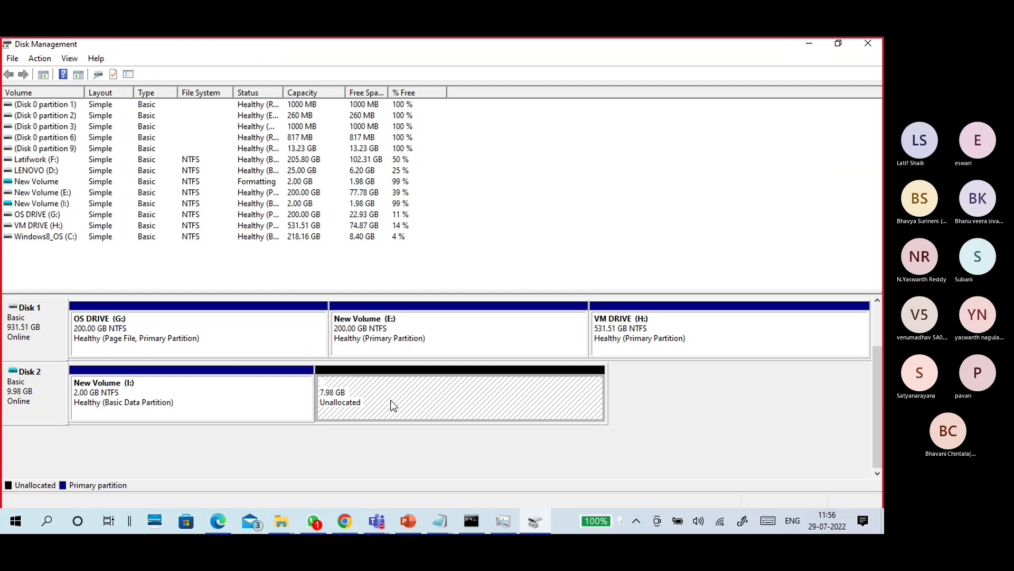
Extend NTFS volume I: on Disk 2 by 8174 MB, using all of the adjacent unallocated space.
click(249, 403)
right_click(258, 404)
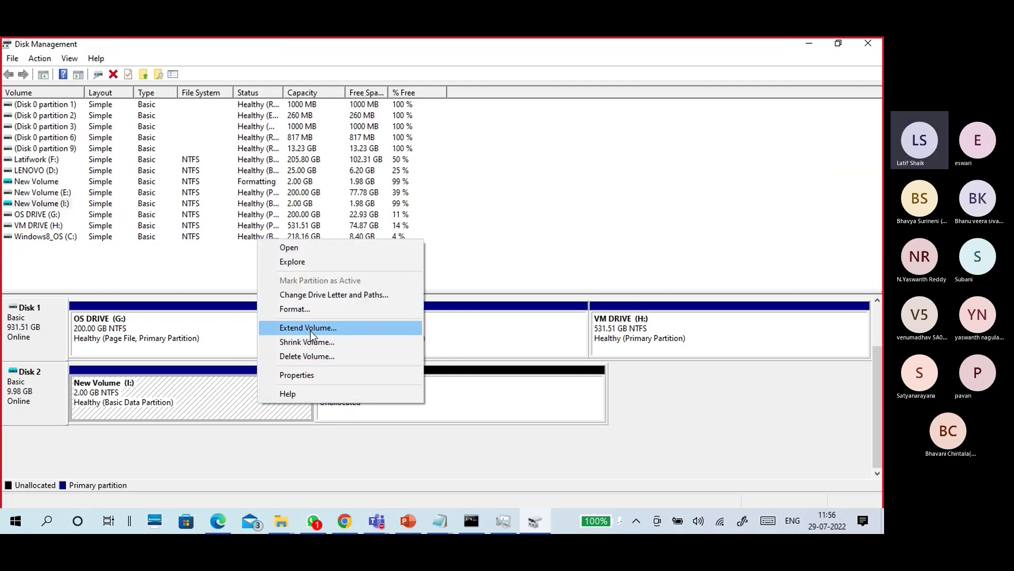
click(204, 387)
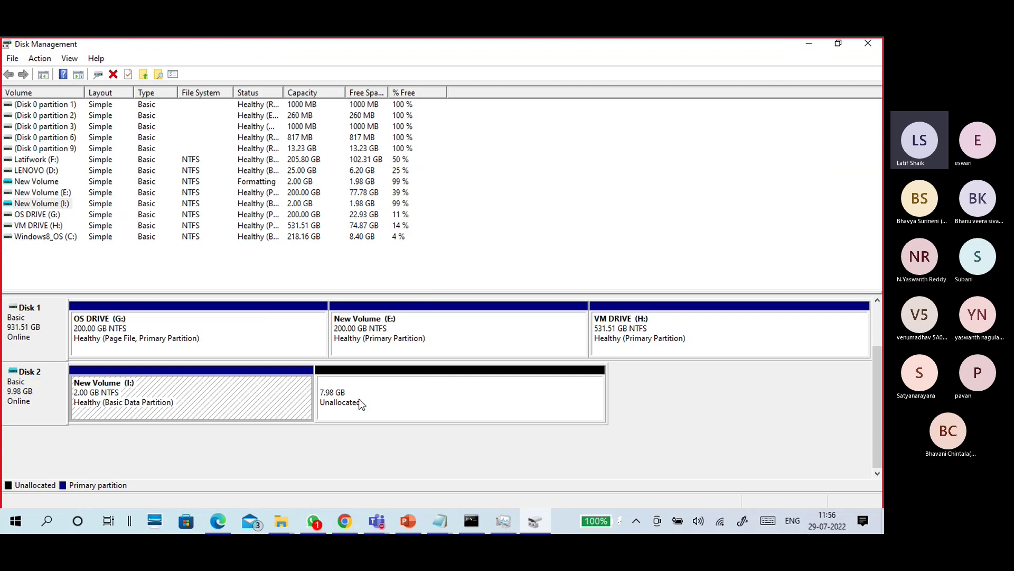
click(380, 398)
click(288, 404)
right_click(284, 400)
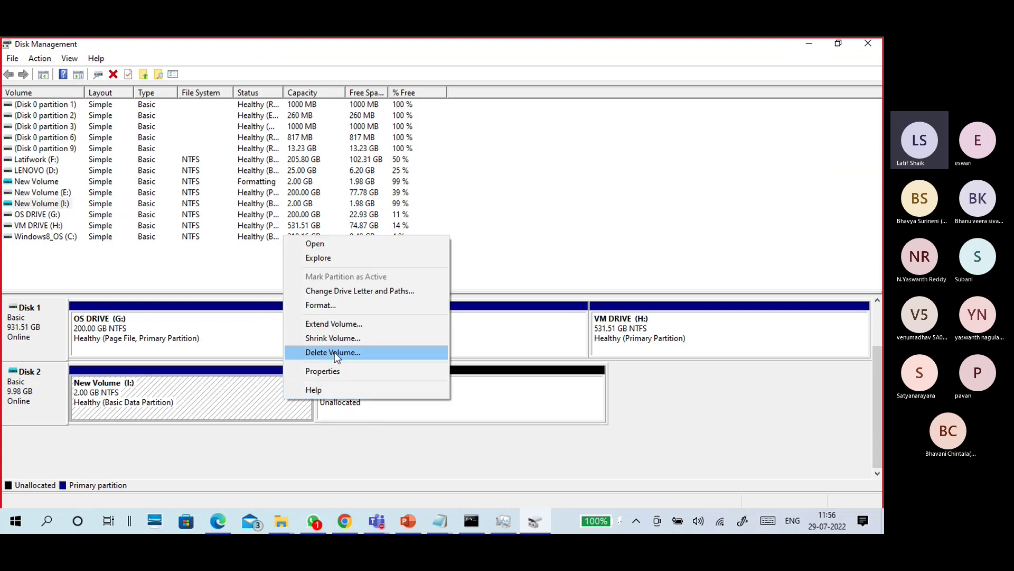
click(342, 324)
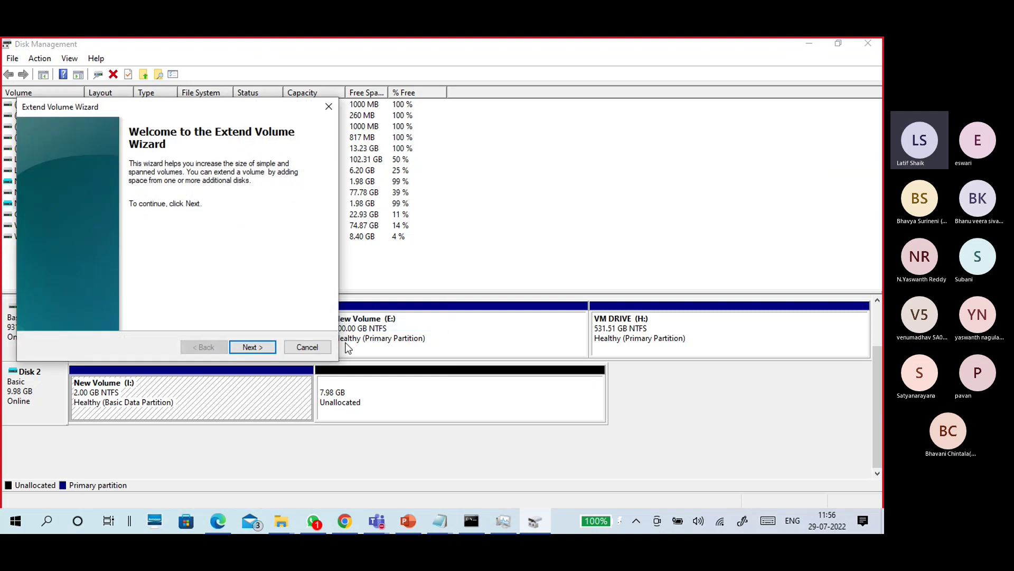
click(273, 346)
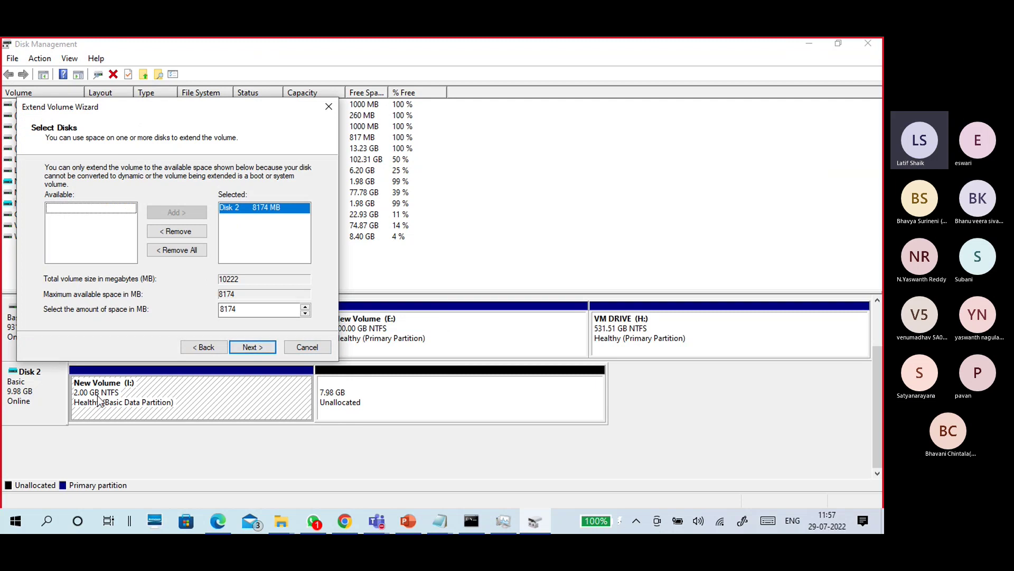
click(258, 348)
click(259, 346)
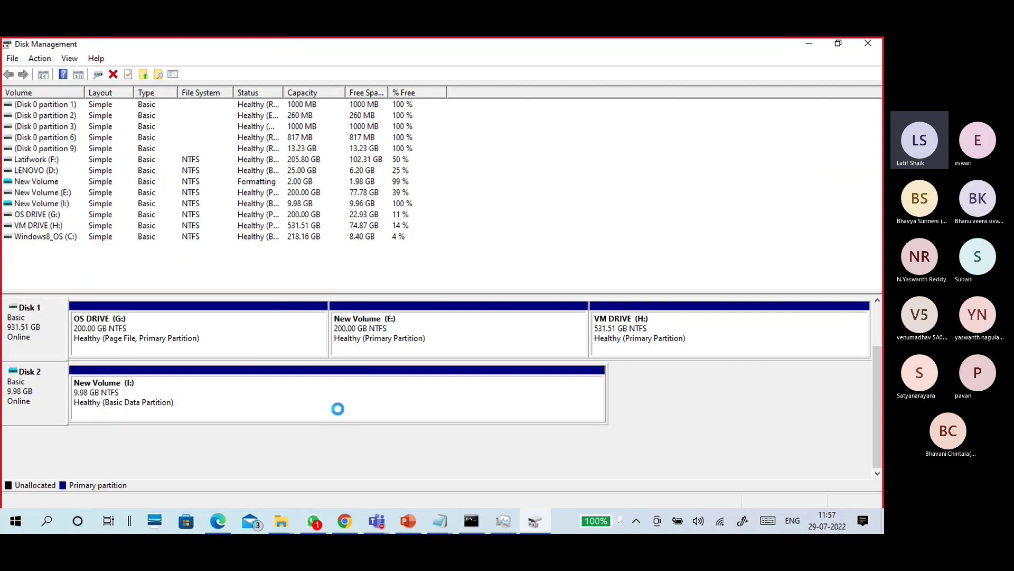
Check the operations offered for the extended volume I: and point out the adjoining volumes E: and H: on Disk 1.
click(273, 417)
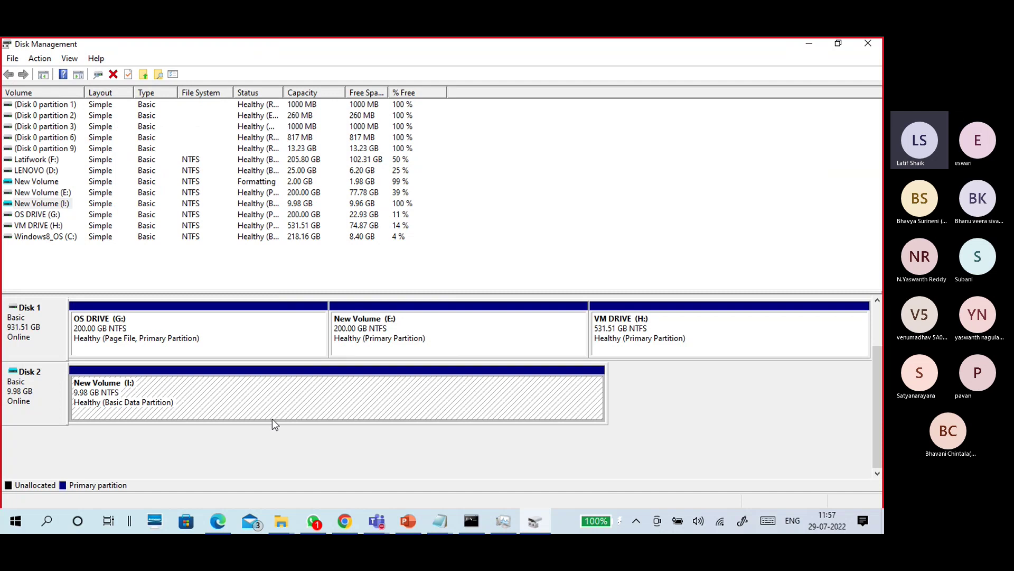
right_click(306, 400)
click(295, 404)
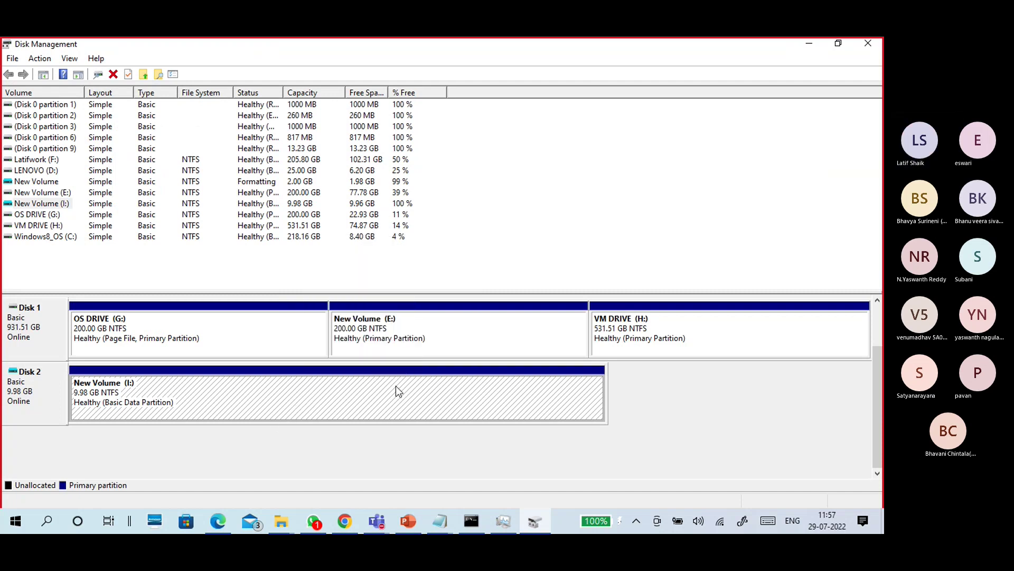
click(651, 320)
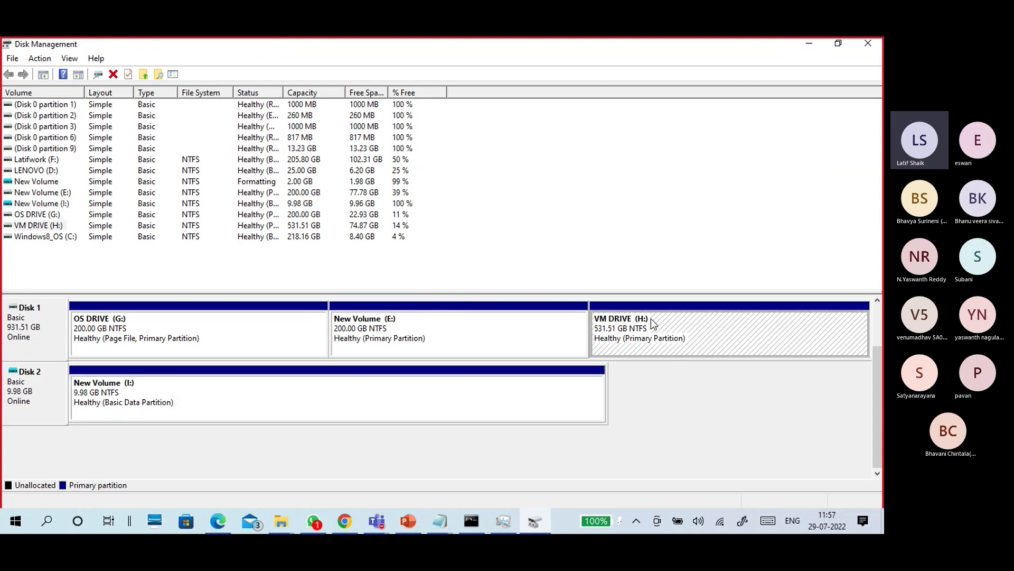
click(512, 331)
click(685, 322)
click(504, 342)
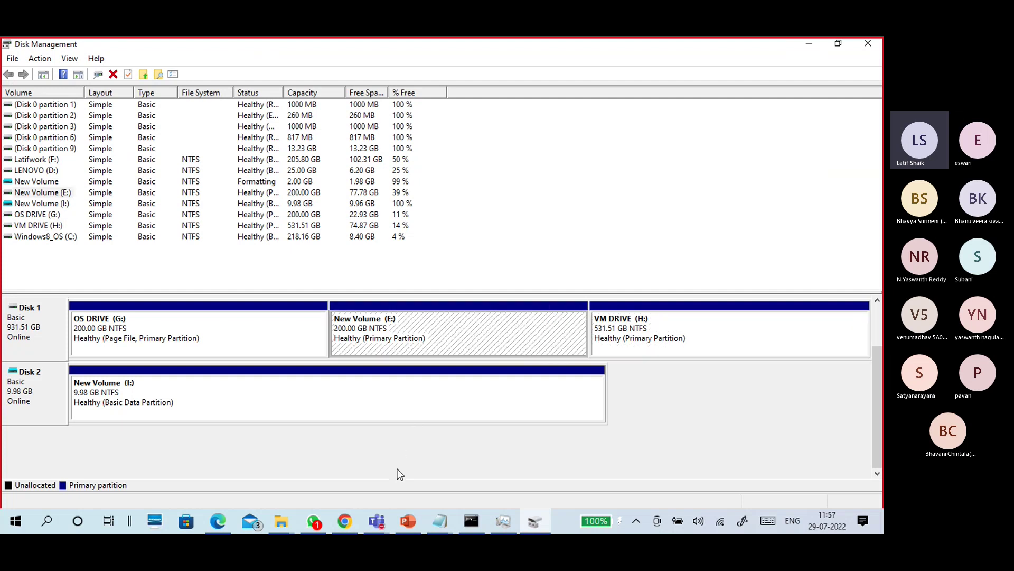
right_click(311, 395)
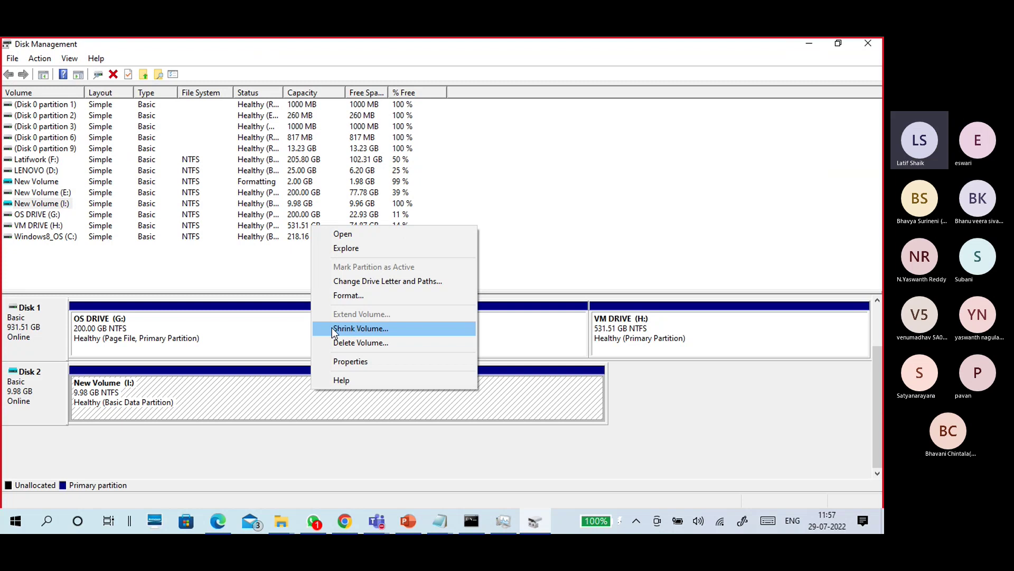
click(267, 396)
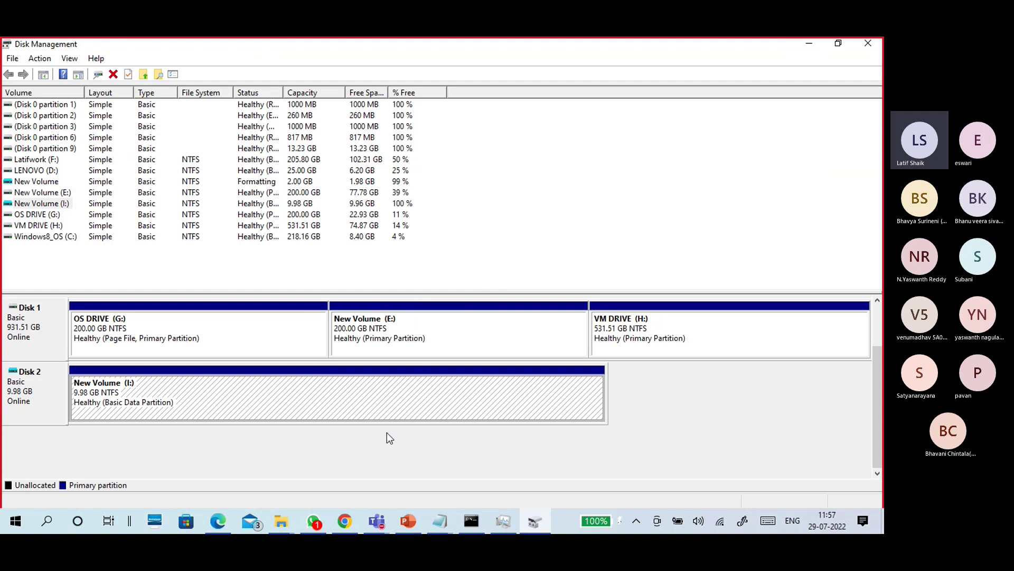
Switch to File Explorer and refresh This PC to check the capacity of drive I:.
mouse_move(283, 521)
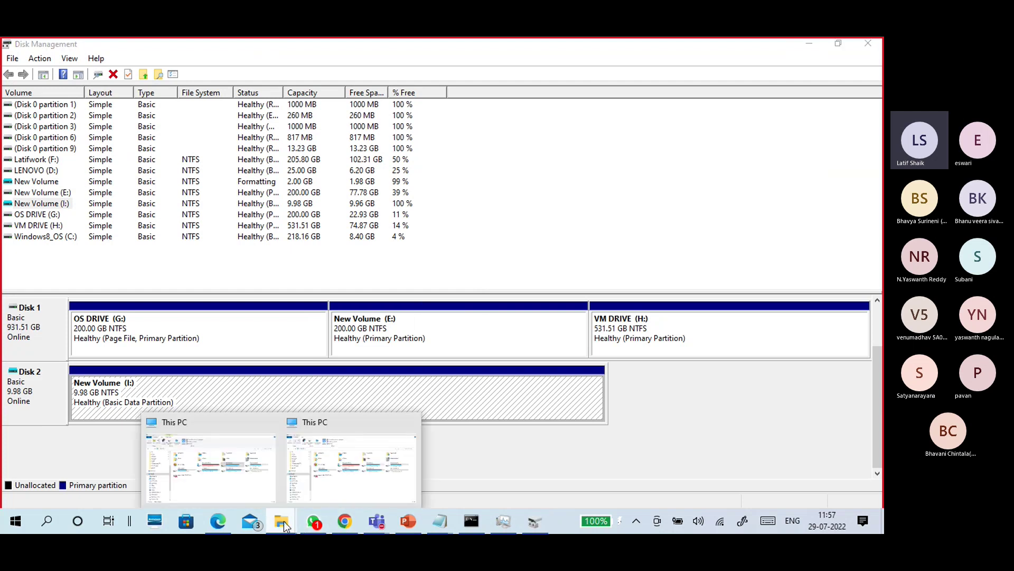
click(309, 492)
click(757, 289)
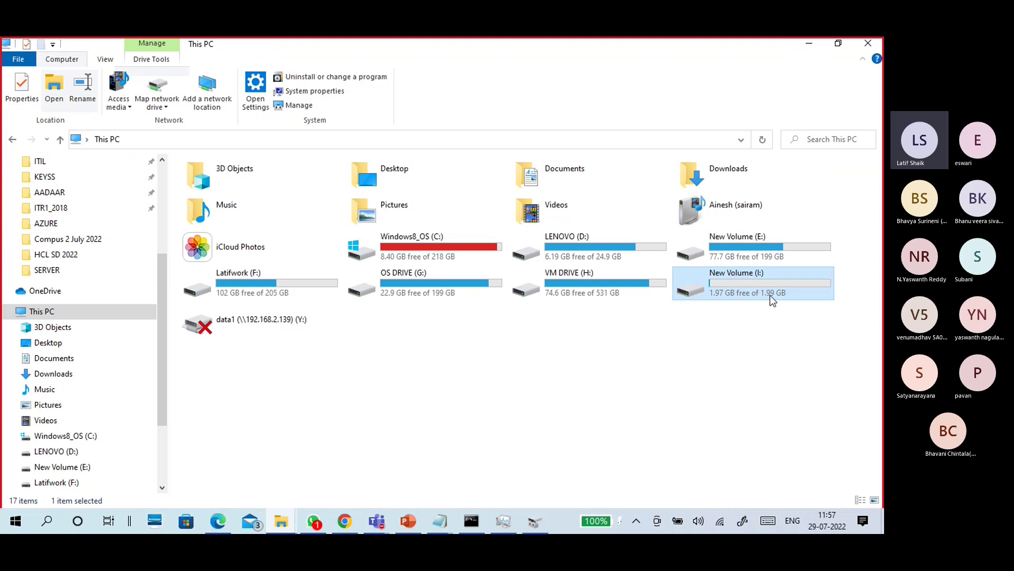
click(756, 324)
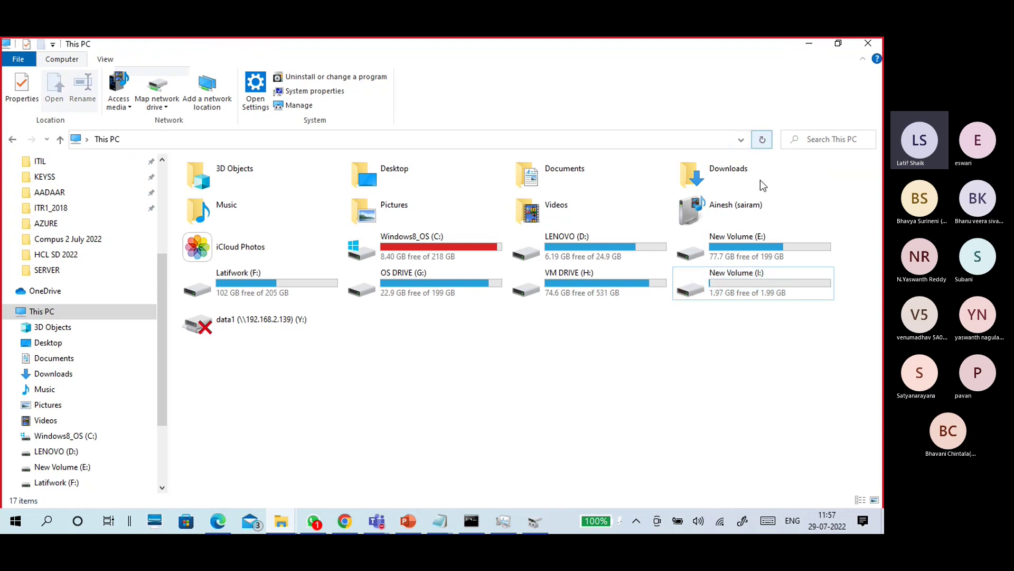
click(728, 296)
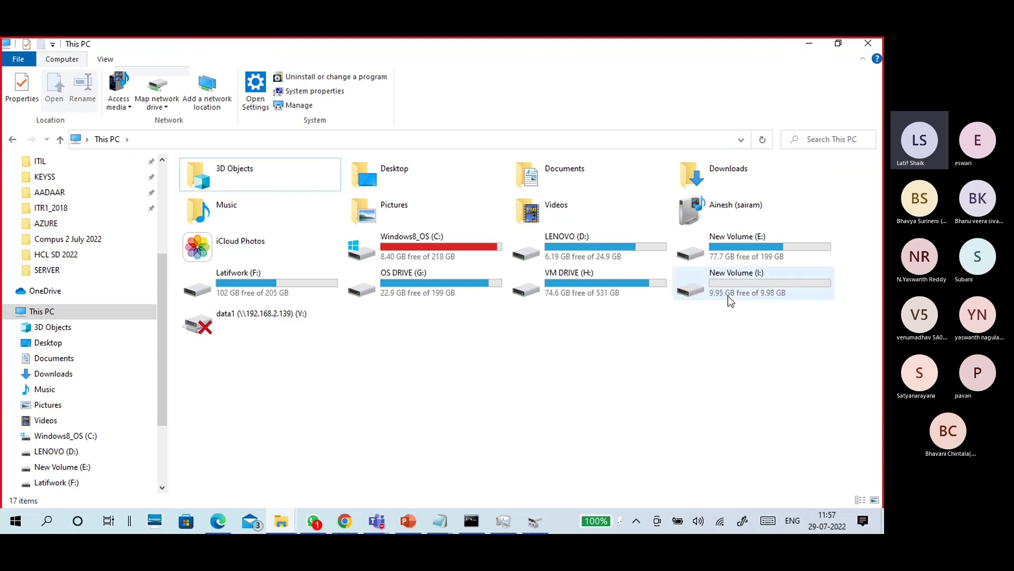
Open drive I: to check that its files are intact, and return to This PC.
double_click(762, 295)
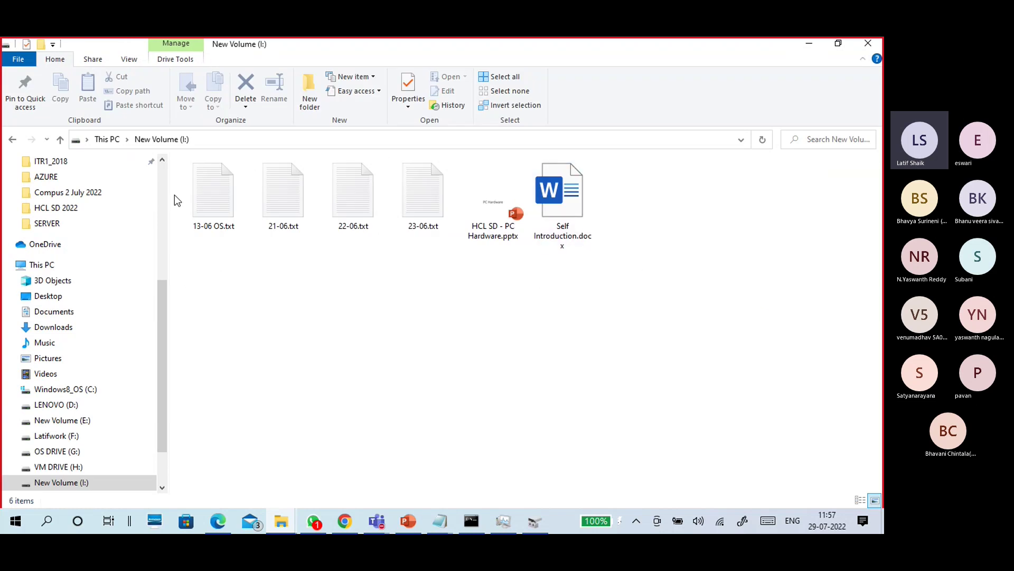
click(112, 140)
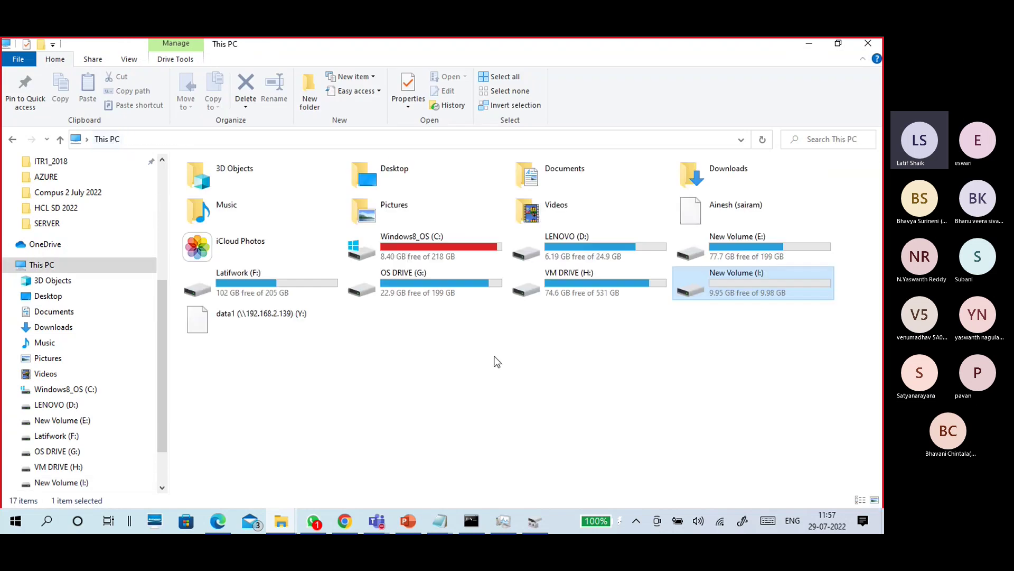
double_click(696, 300)
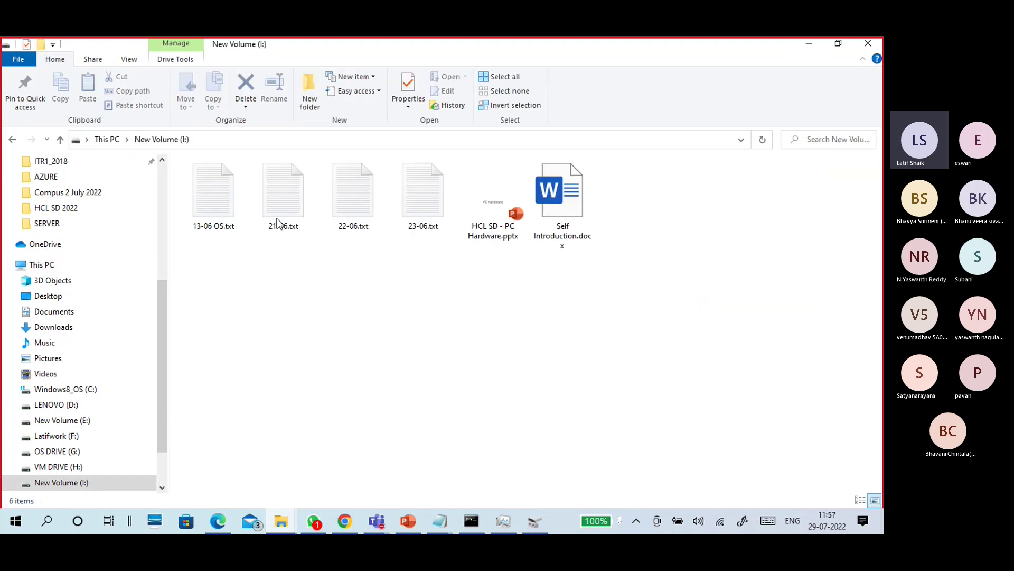
click(108, 139)
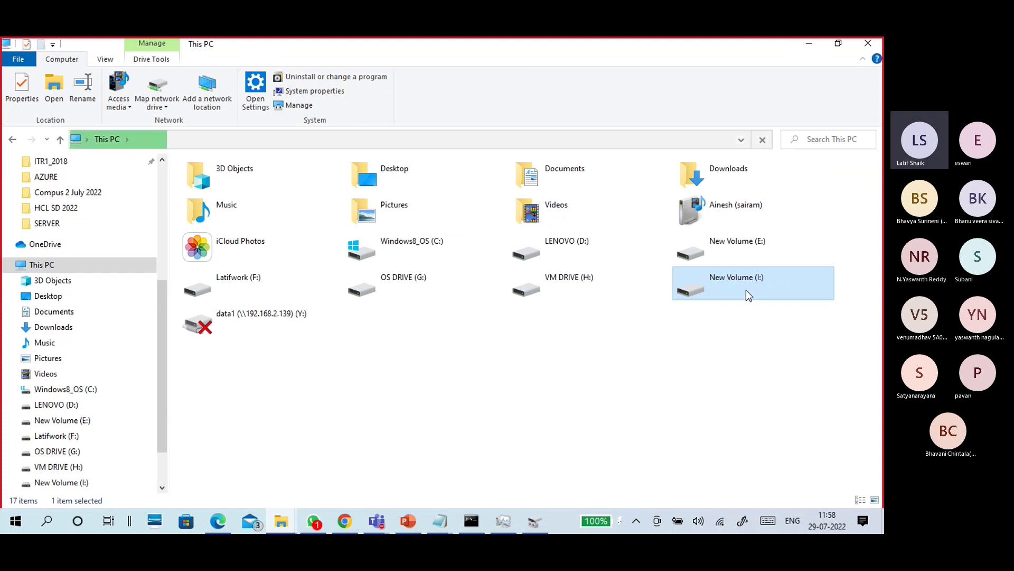
Switch to Disk Management and examine the general properties of volume I:, including used space, free space and capacity.
key(alt+Tab)
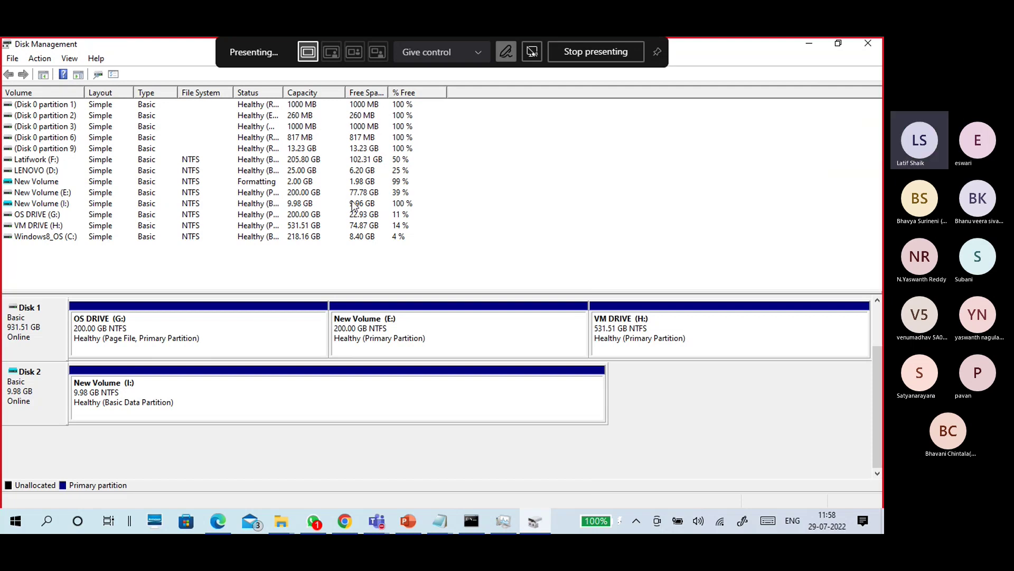
right_click(193, 413)
click(208, 379)
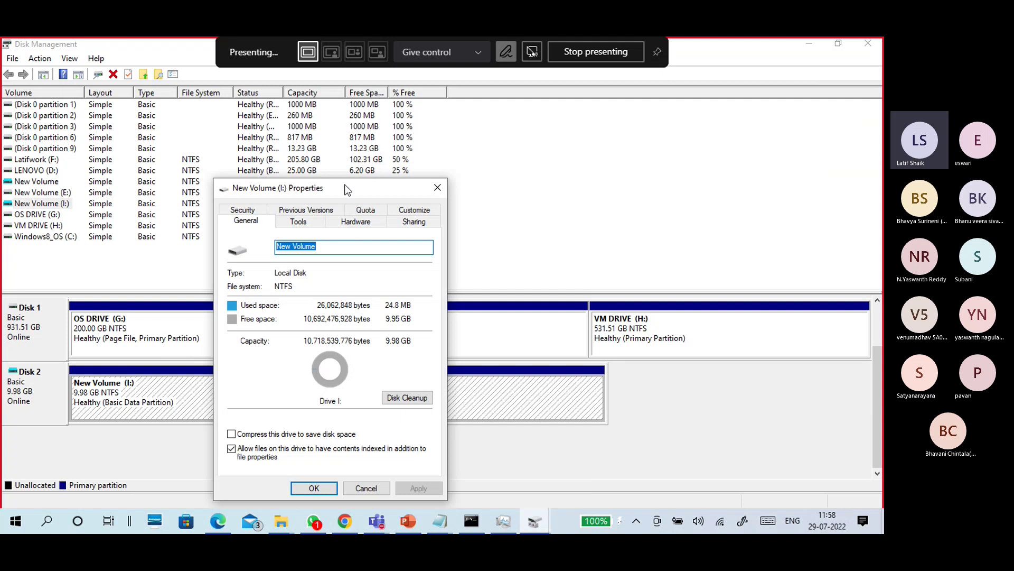
drag(348, 189, 505, 146)
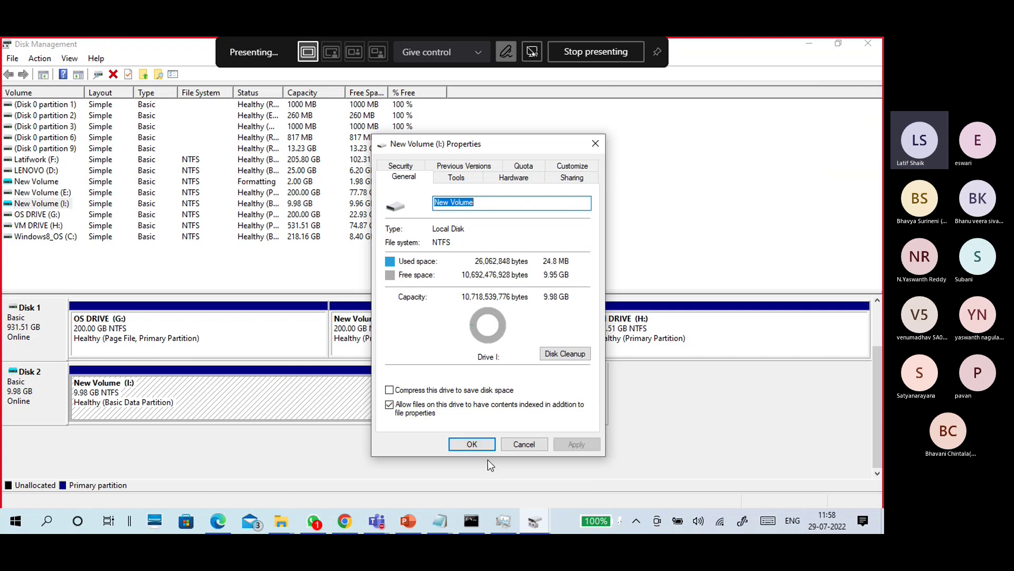
click(520, 444)
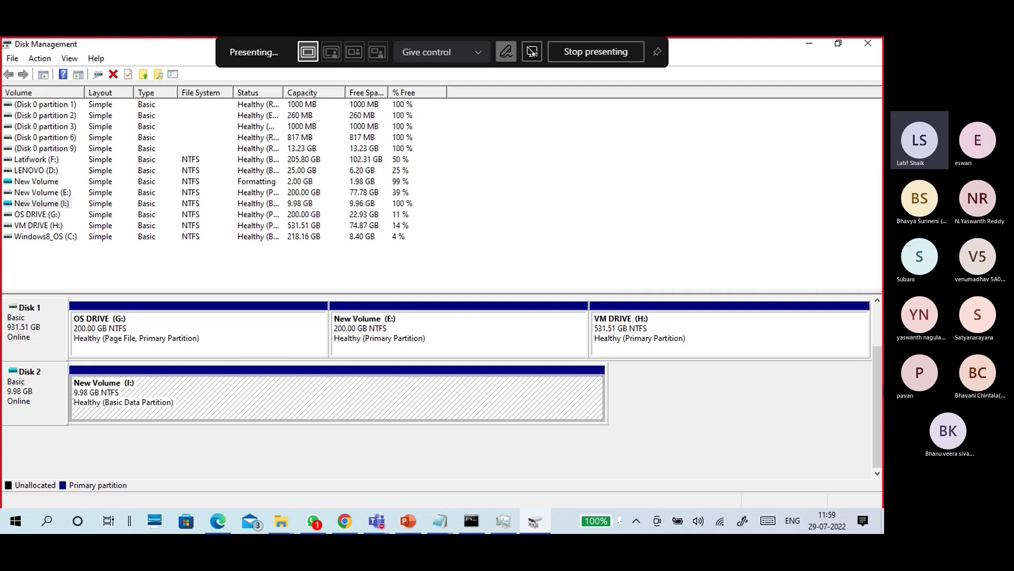
Switch to File Explorer and open OSFOLDER on OS DRIVE (G:) to examine the Windows ISO images and their sizes.
click(153, 331)
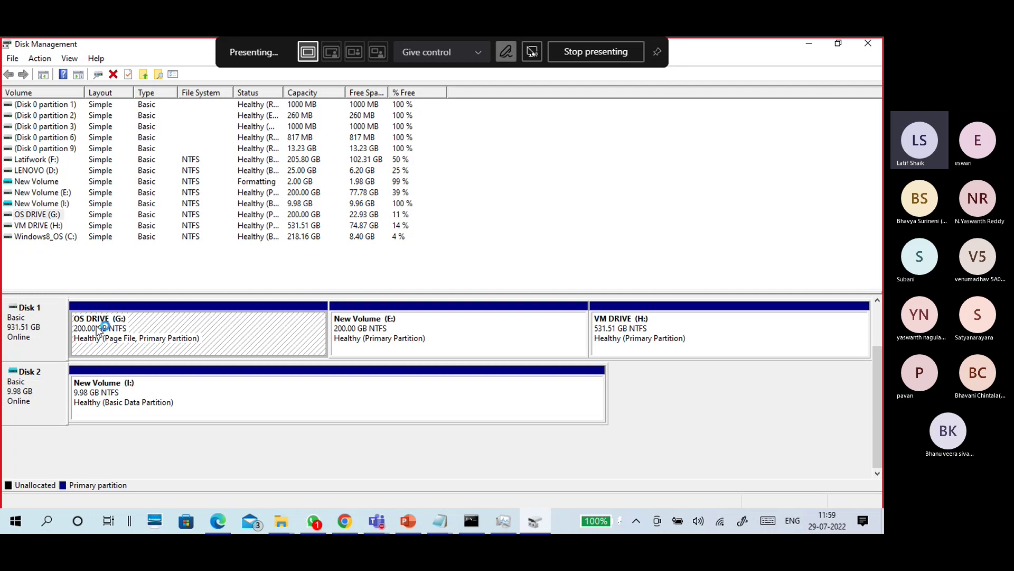
click(288, 521)
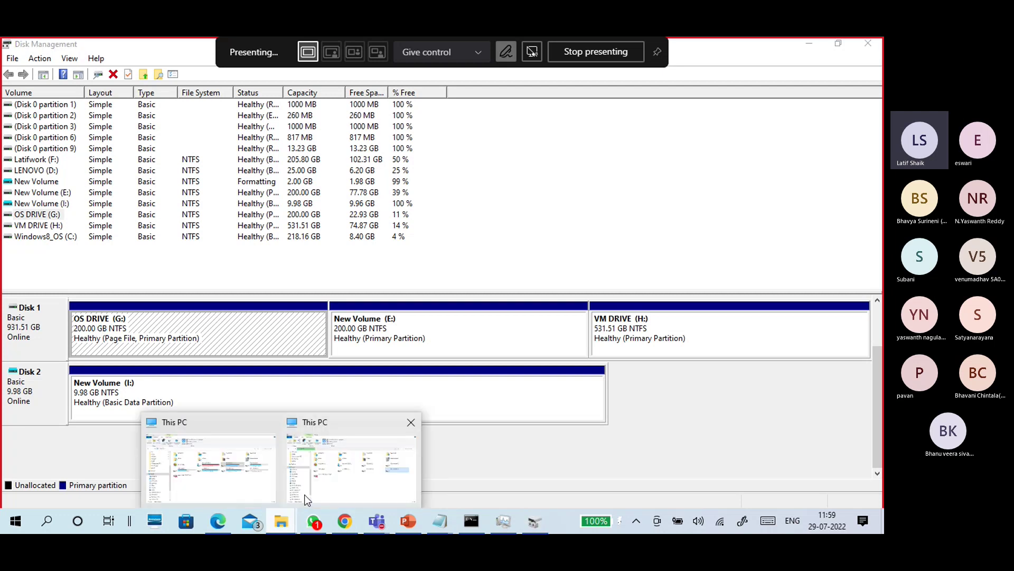
click(318, 490)
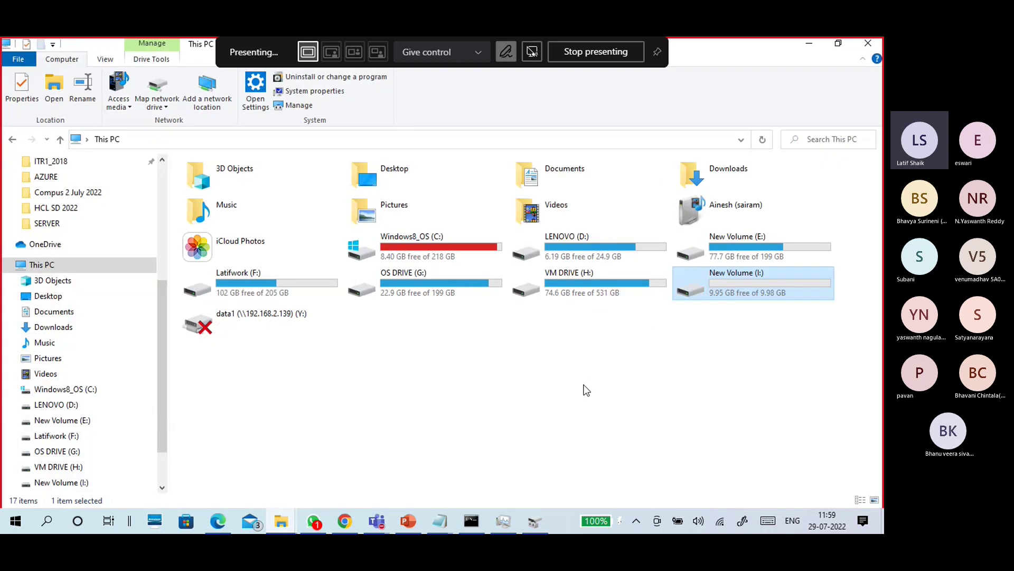
double_click(437, 285)
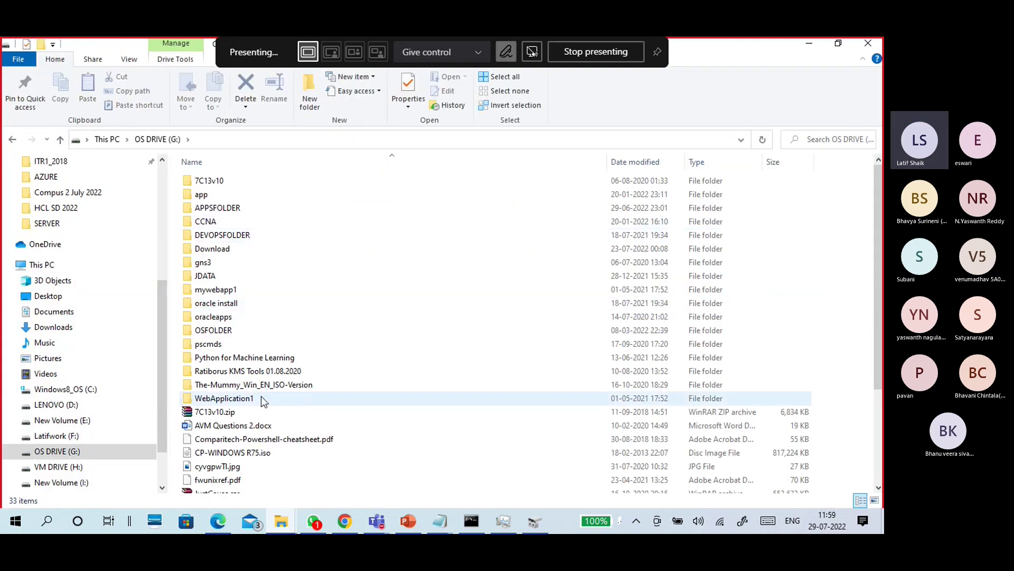
double_click(238, 334)
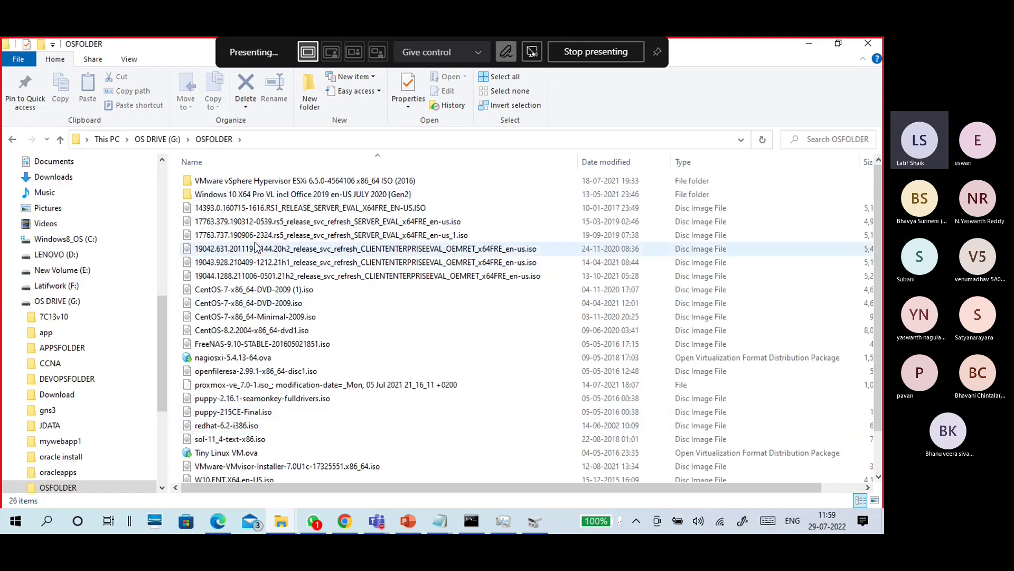
click(260, 221)
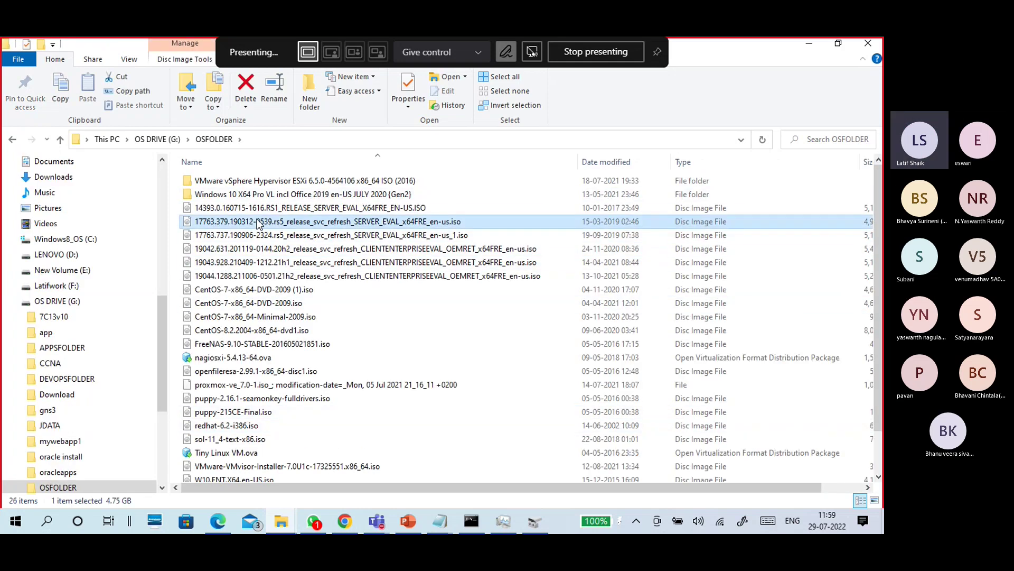
click(259, 250)
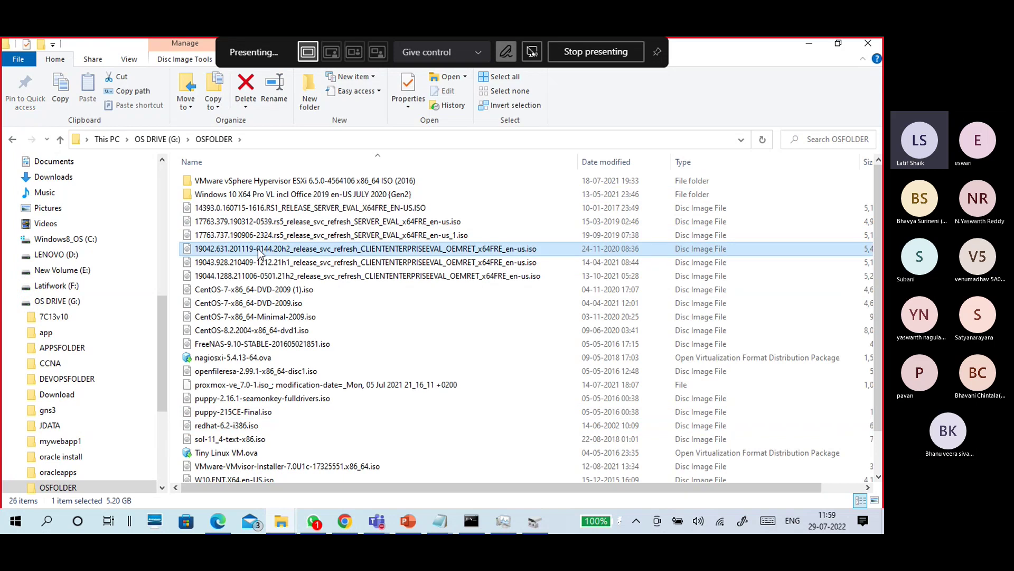
Examine the Windows 10 21H1, CentOS, Nagios XI and Openfiler images in OSFOLDER and their file sizes.
click(353, 266)
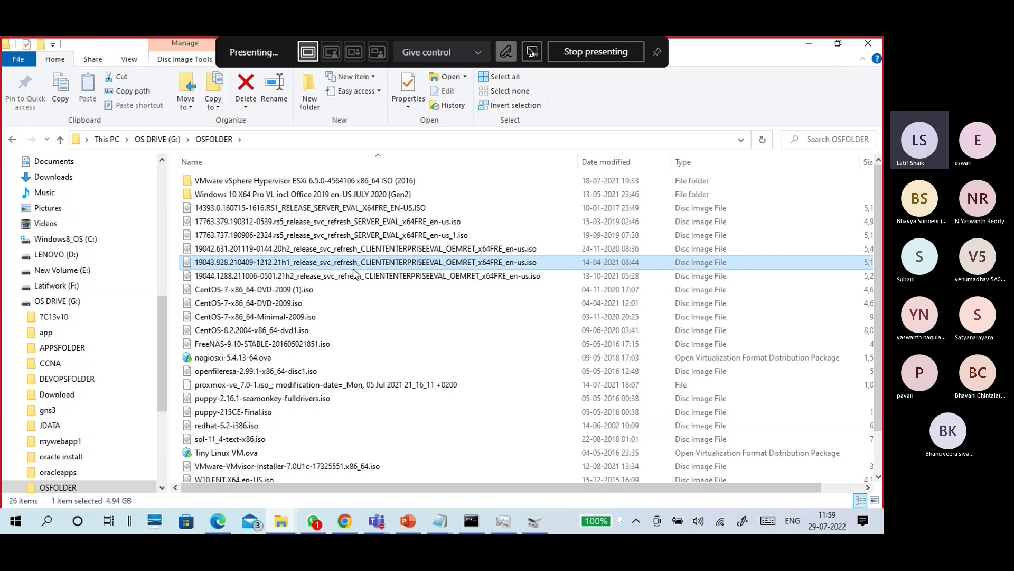
scroll(353, 268, down, 1)
click(261, 257)
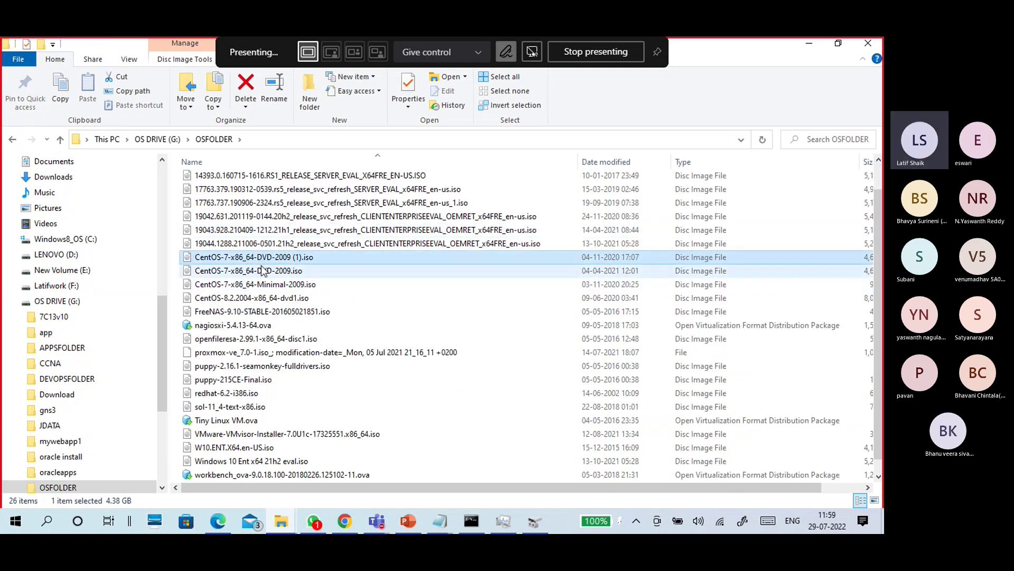
click(275, 328)
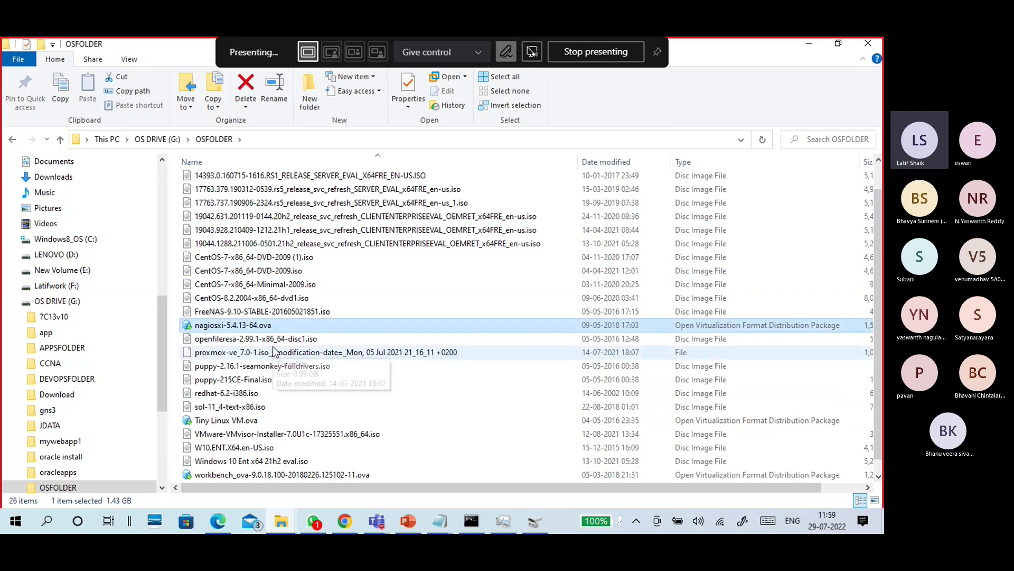
click(275, 344)
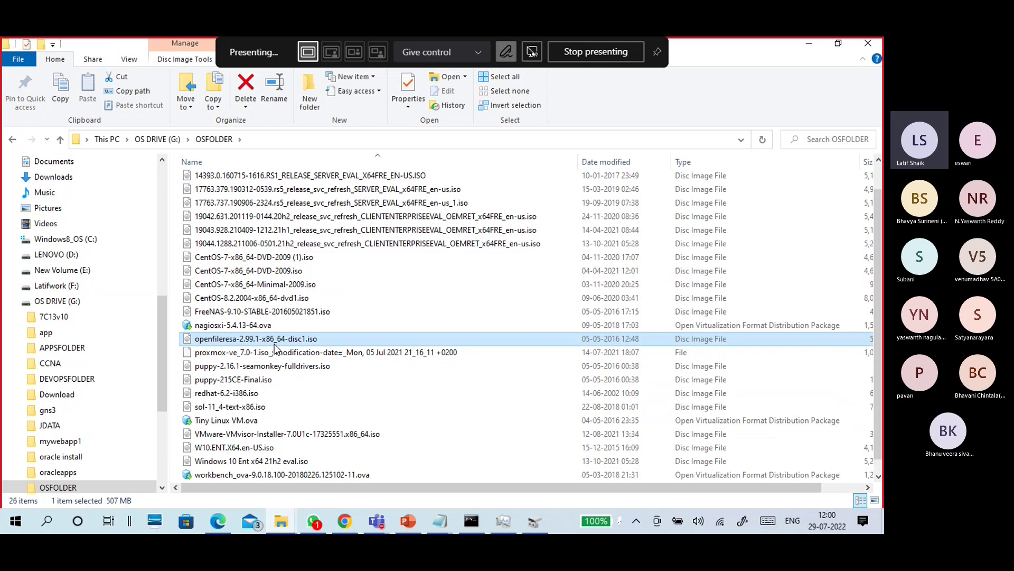
Examine the Puppy, Red Hat, VMware installer, Windows 10 Enterprise and XenServer images in OSFOLDER and their sizes.
scroll(275, 343, down, 1)
click(277, 354)
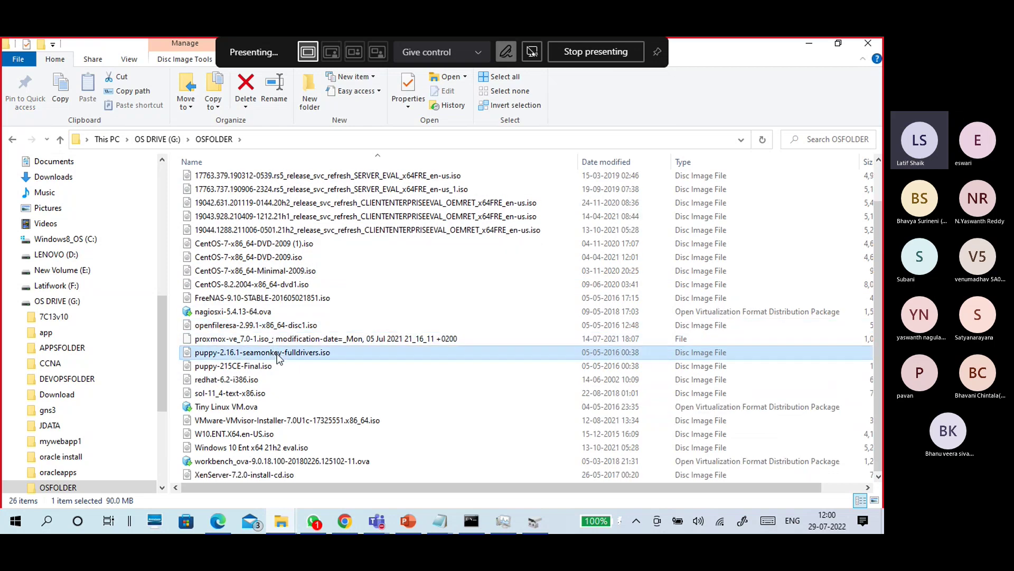
click(267, 368)
click(254, 384)
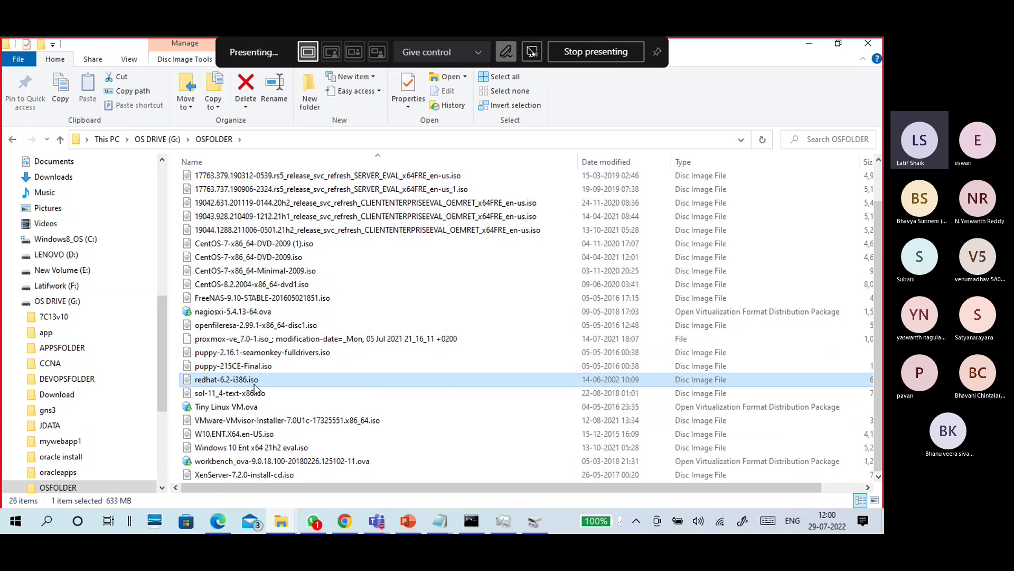
click(267, 421)
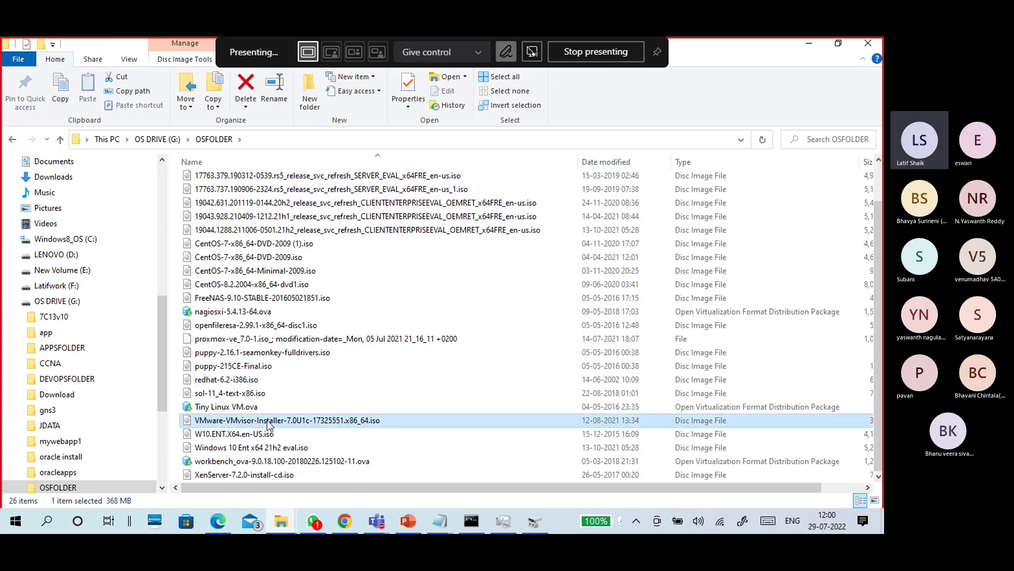
click(261, 434)
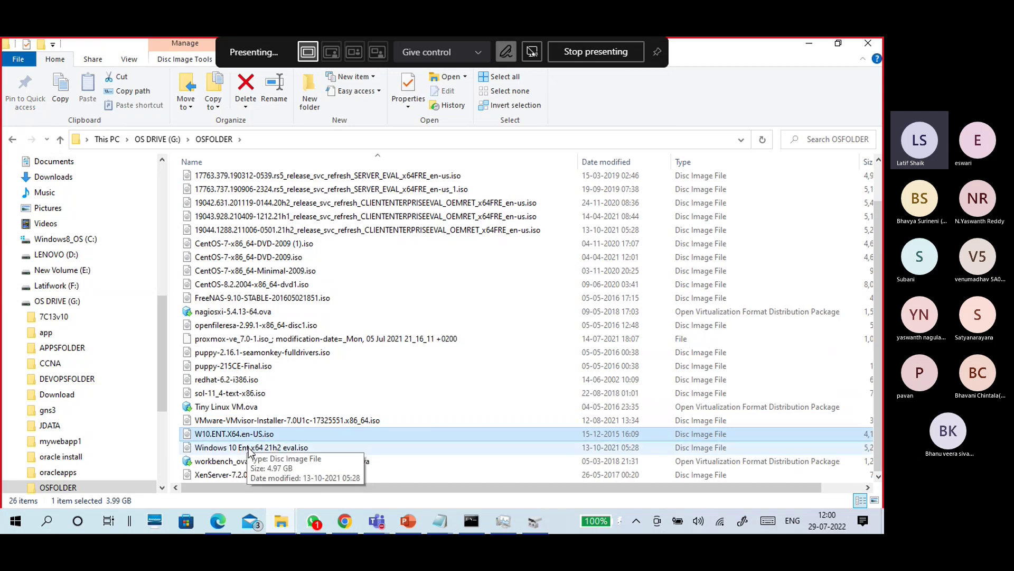
click(254, 449)
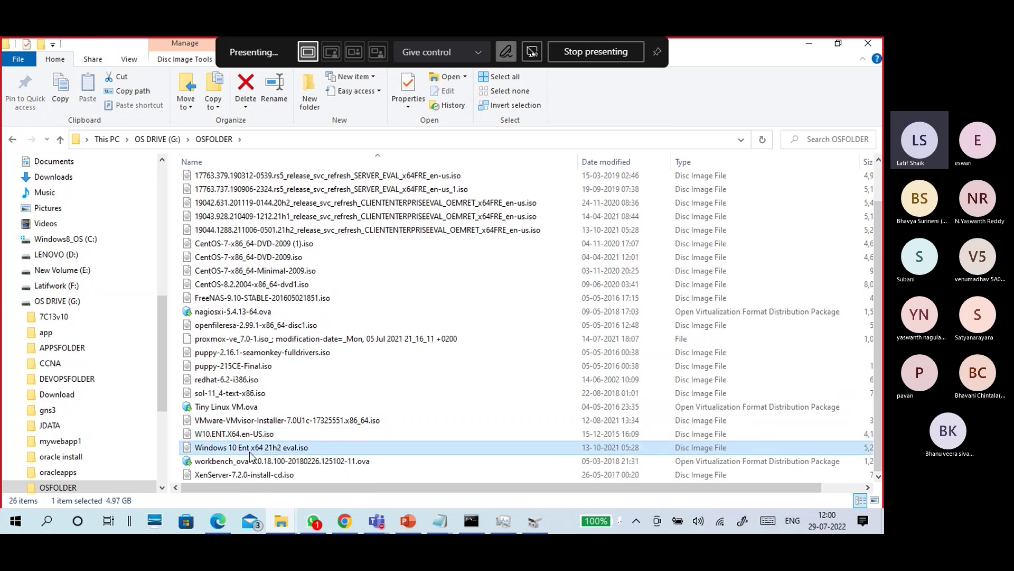
click(271, 477)
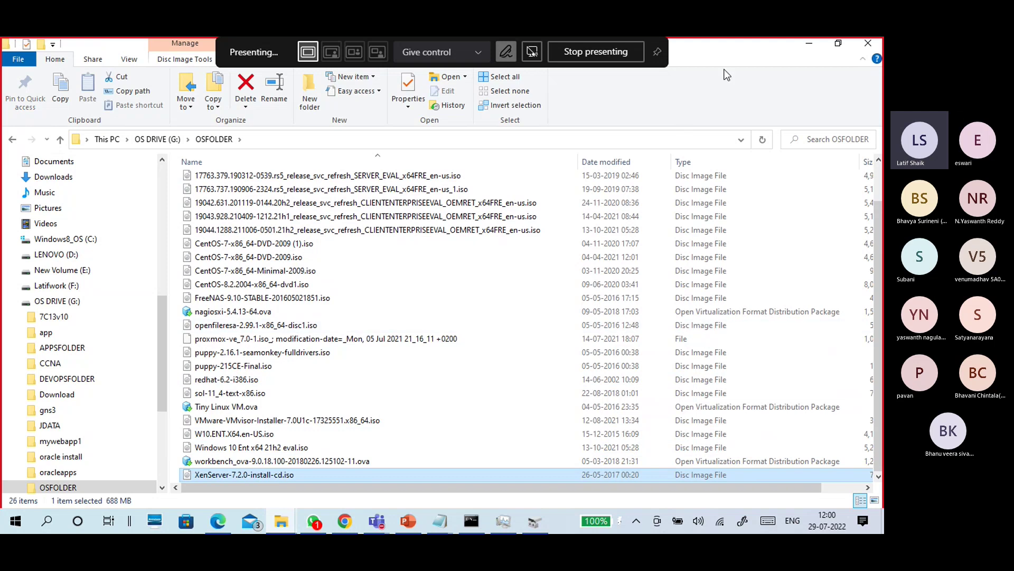
scroll(268, 227, up, 2)
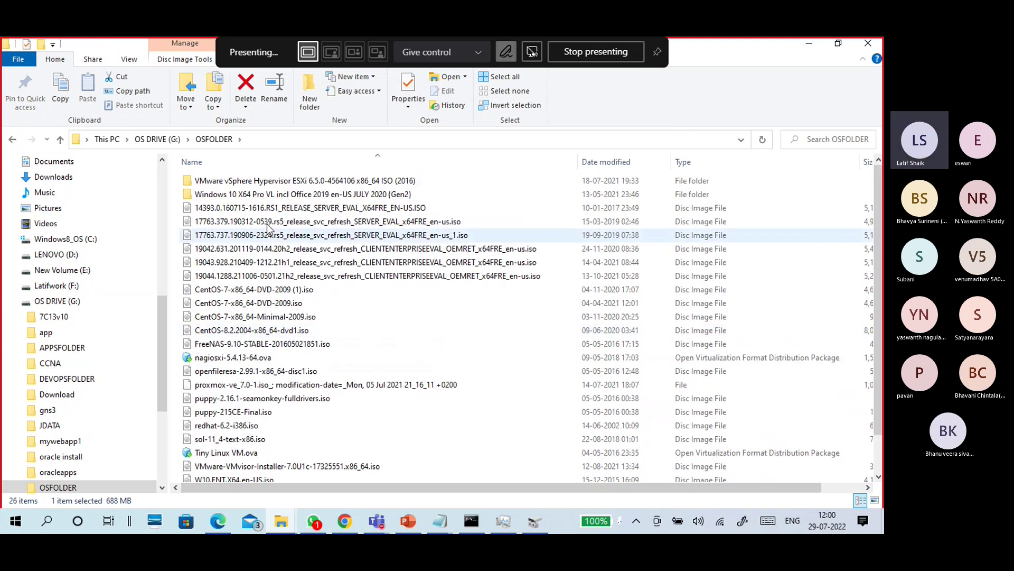
Open APPSFOLDER on OS DRIVE (G:) and examine its Eclipse, winx64_12201_database and VMware Workstation folders.
click(158, 139)
click(228, 213)
double_click(228, 212)
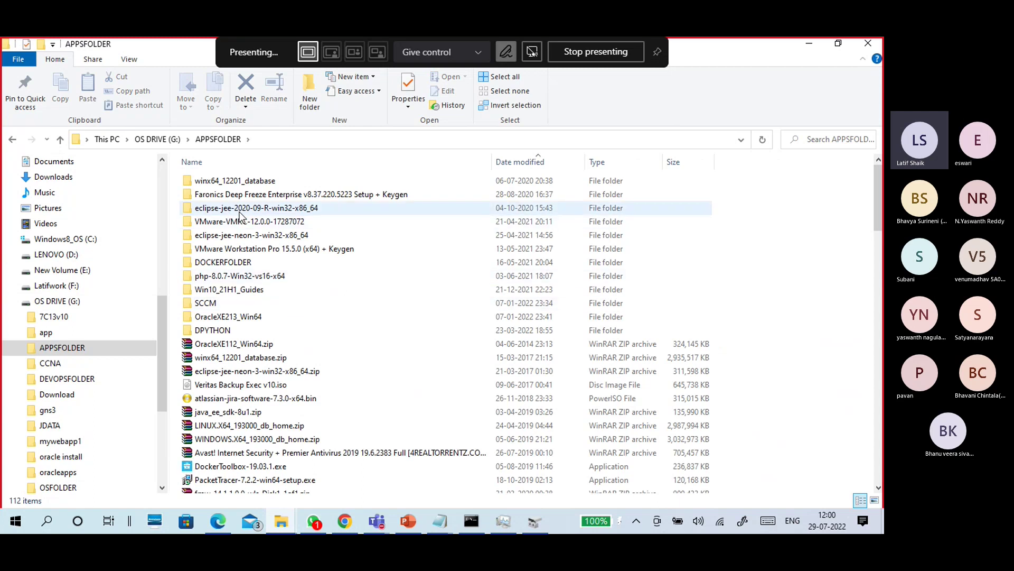
click(238, 207)
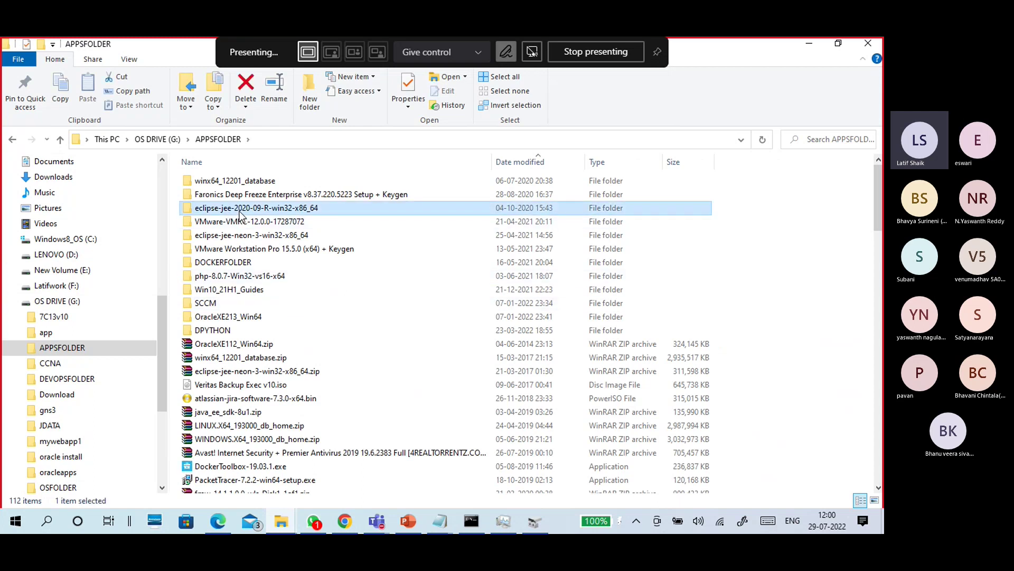
click(230, 183)
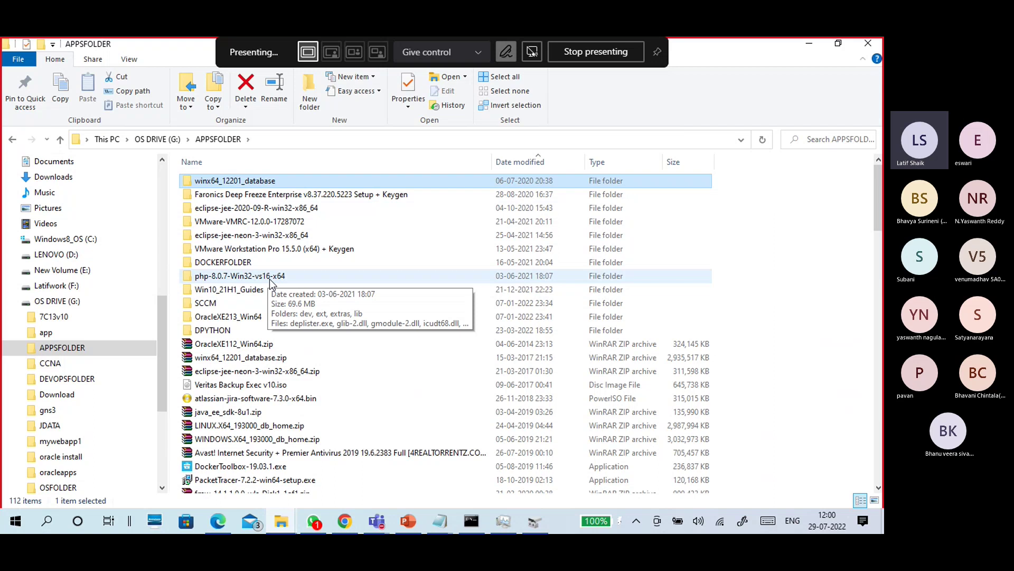
click(268, 249)
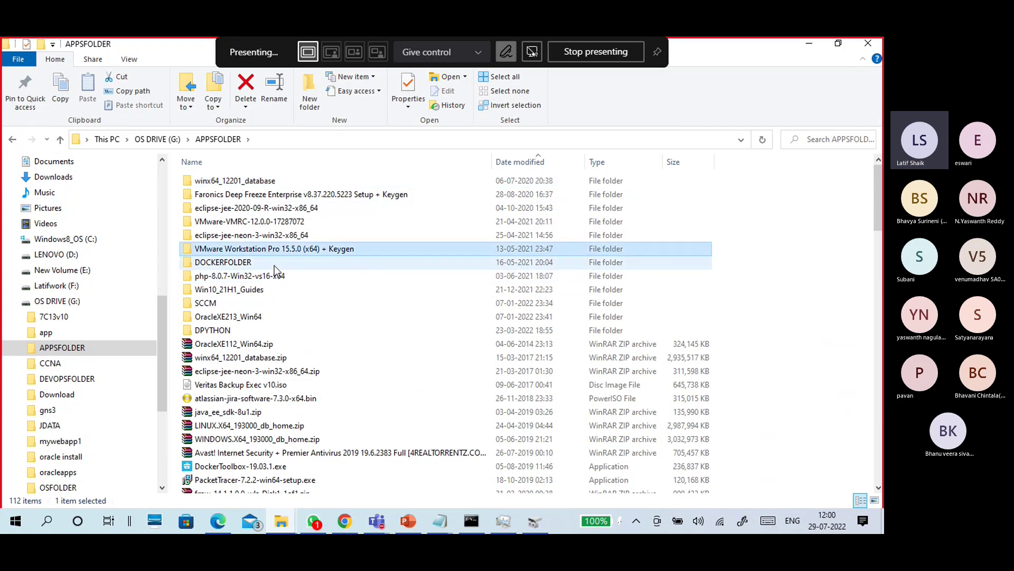
Look inside DOCKERFOLDER, return to APPSFOLDER and check the SCCM, DPYTHON and Win10_21H1_Guides folders.
double_click(274, 262)
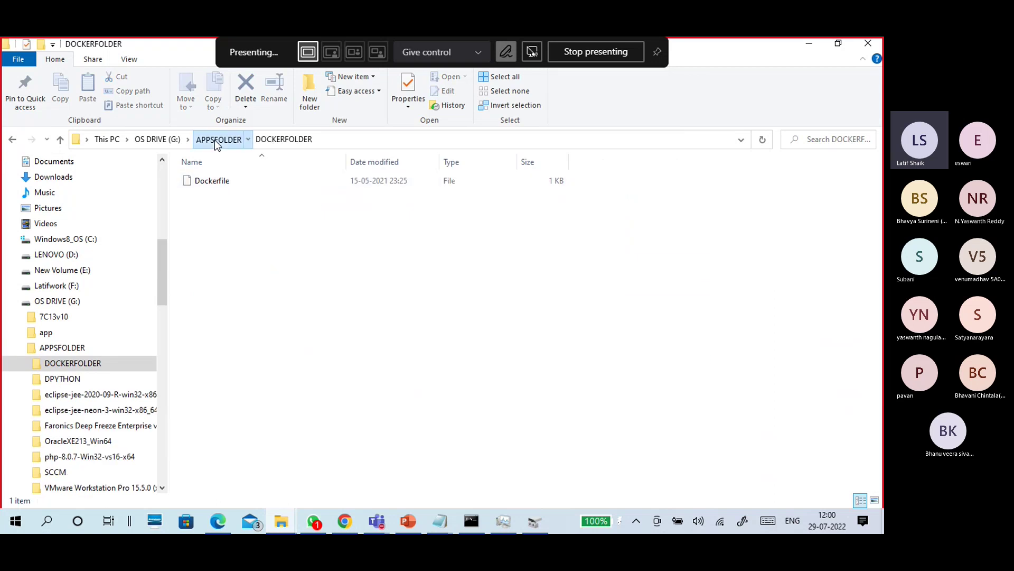
click(215, 140)
click(264, 298)
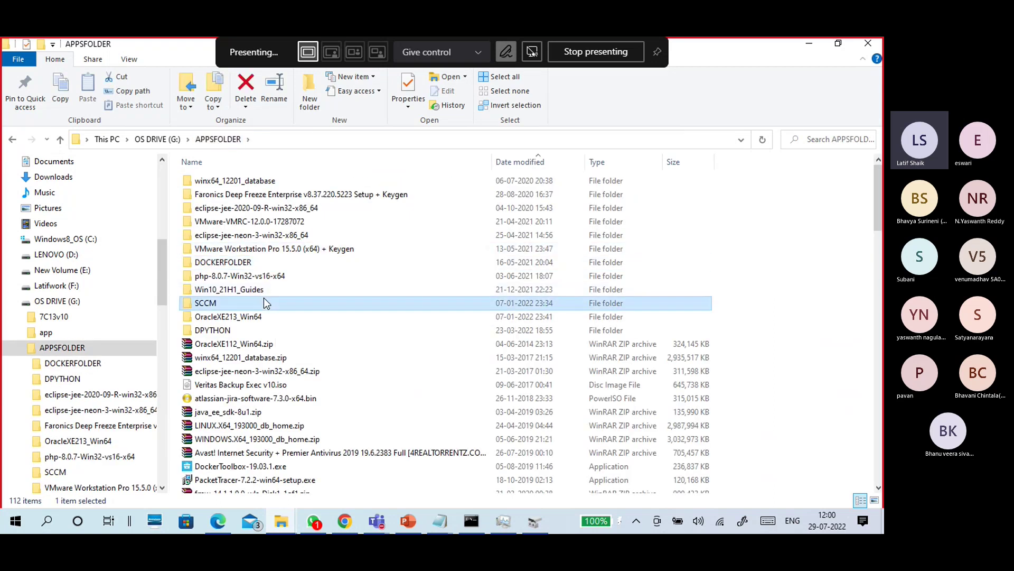
click(272, 329)
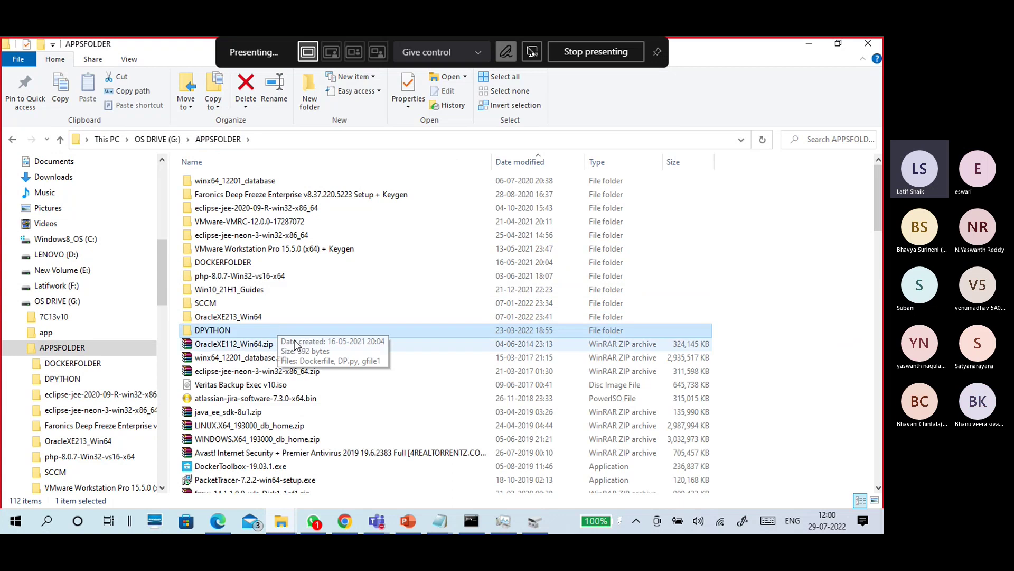
click(254, 289)
Examine the sizes of the Oracle, Veritas Backup Exec, Jira and JDK 11 setup files in APPSFOLDER.
scroll(254, 238, down, 4)
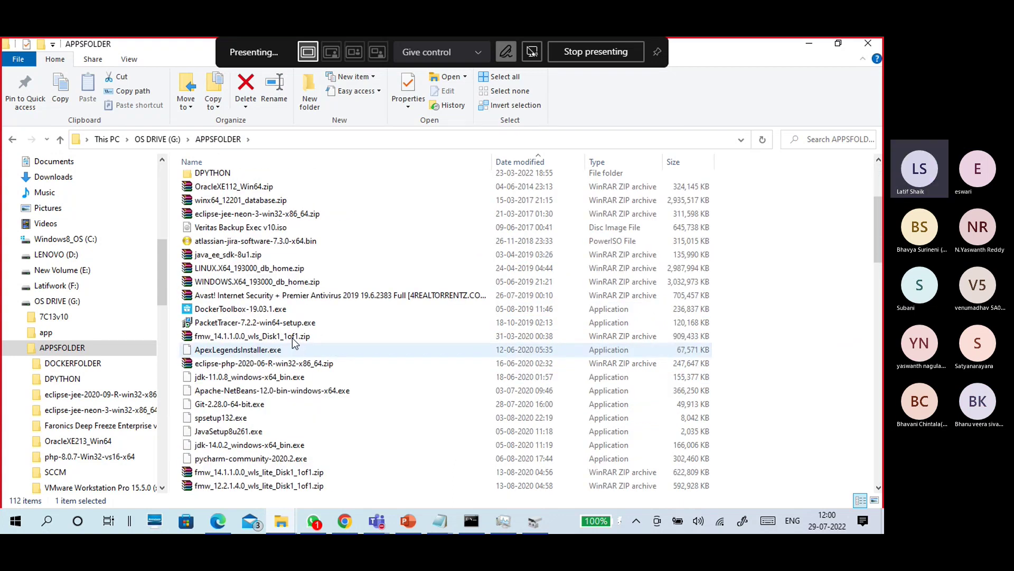
click(243, 189)
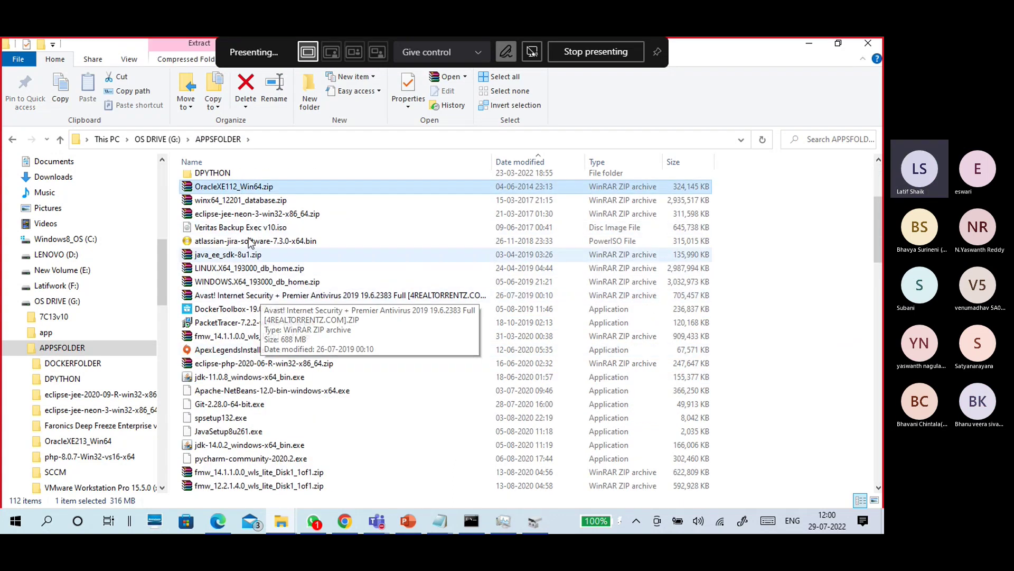
click(239, 204)
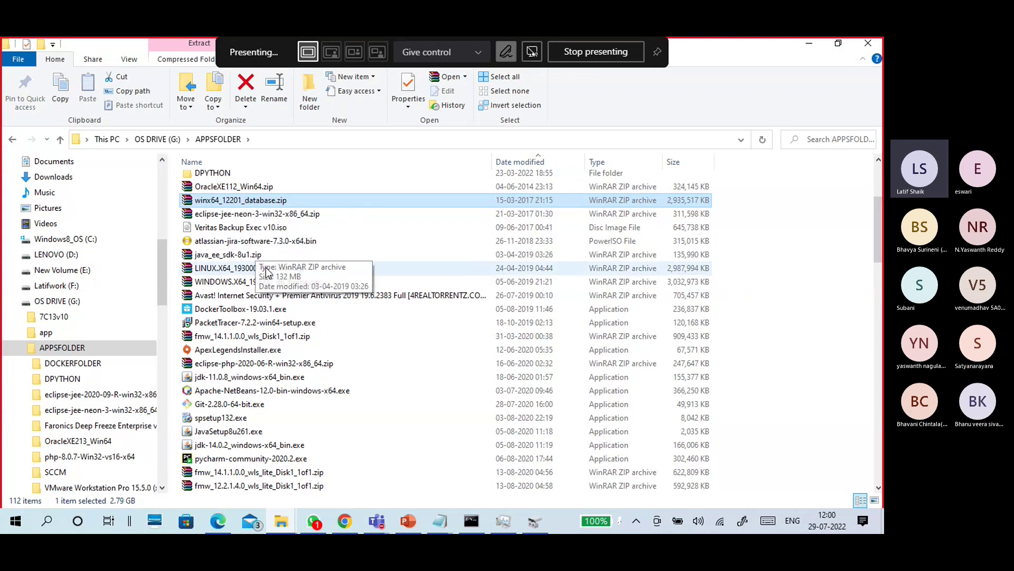
click(243, 227)
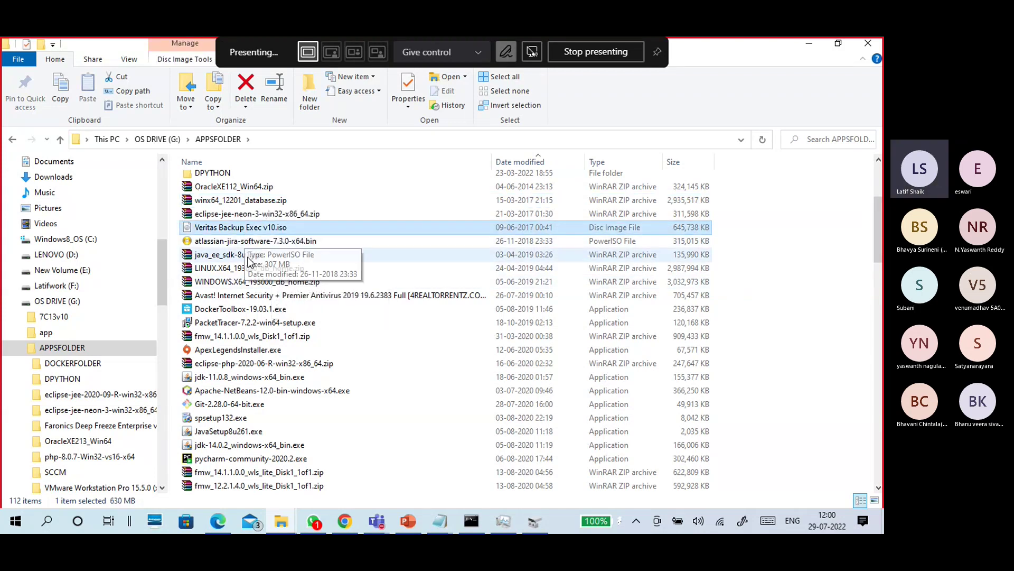
click(243, 241)
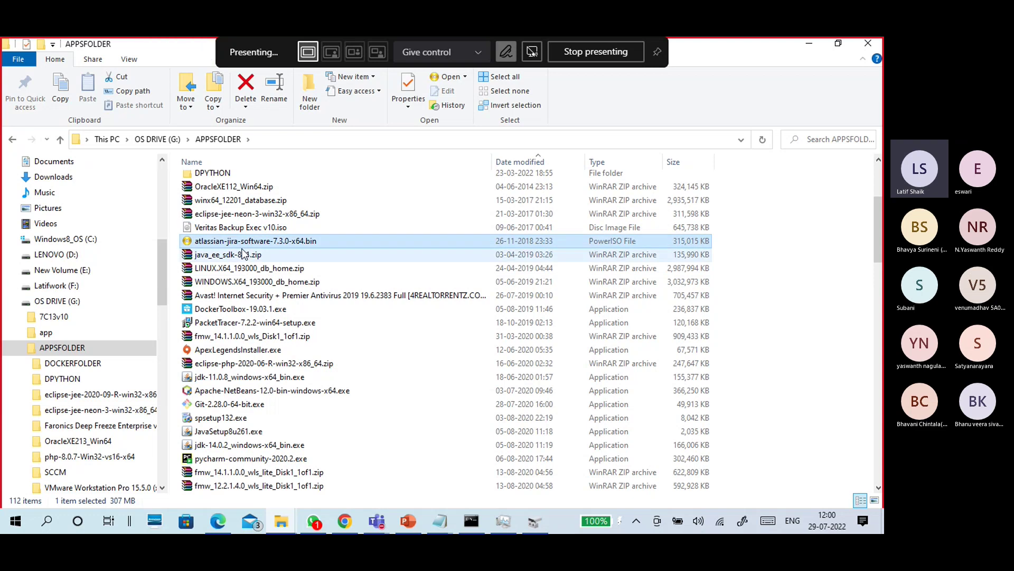
click(239, 379)
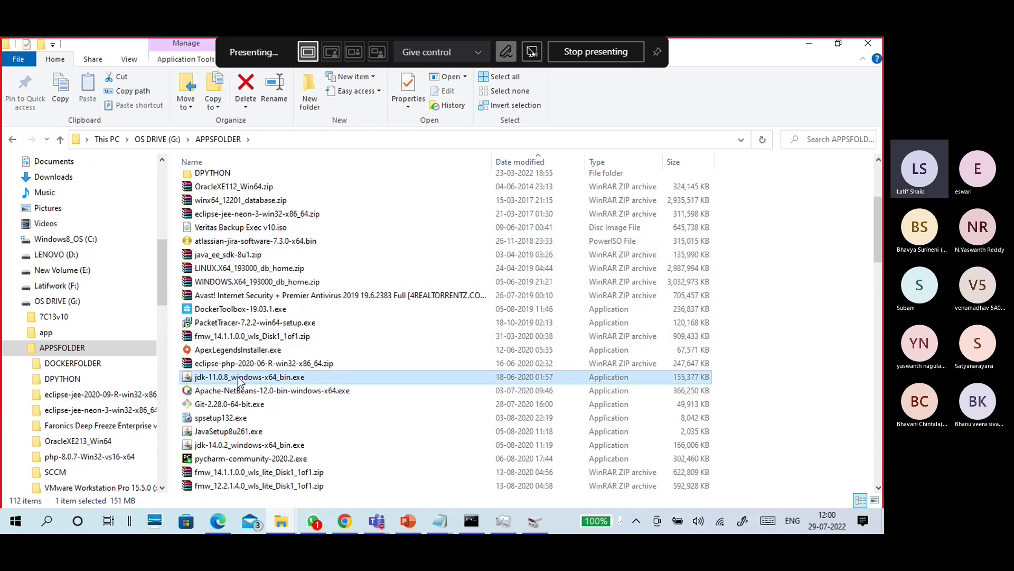
Compare the sizes of the two fmw wls_lite archives and the JavaSetup8u261 installer in APPSFOLDER.
scroll(239, 381, down, 4)
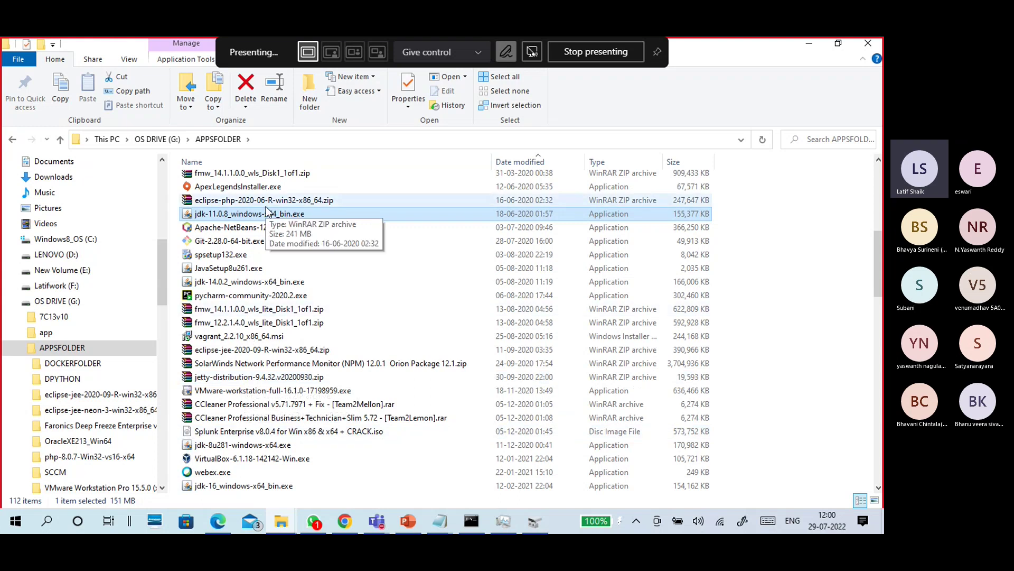
click(267, 310)
click(267, 323)
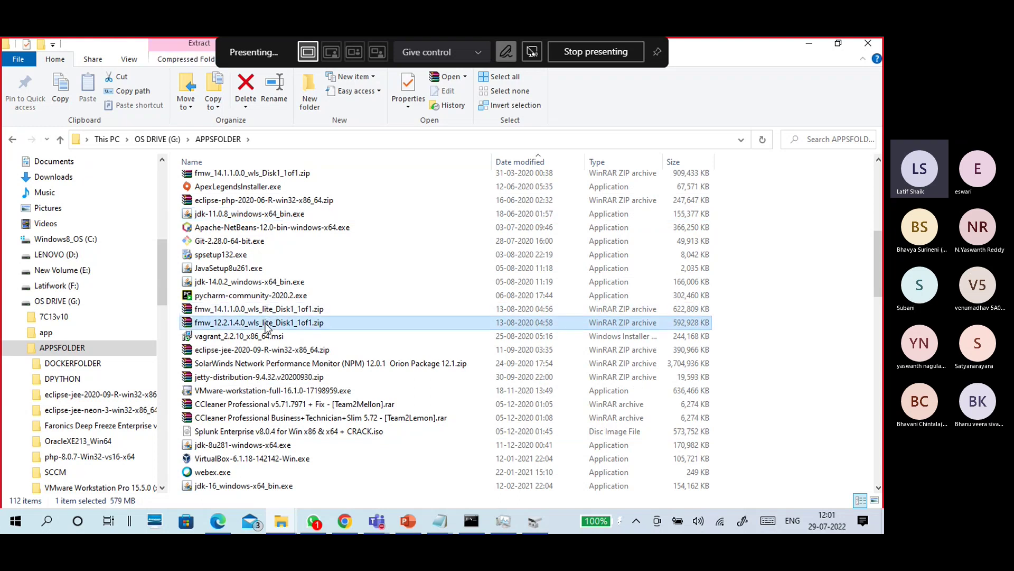
click(267, 311)
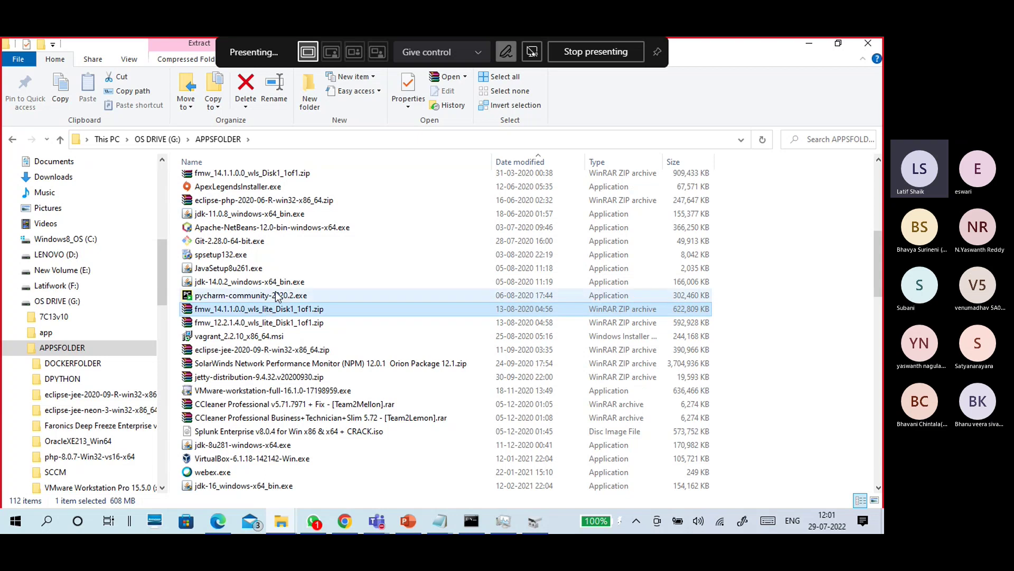
click(268, 267)
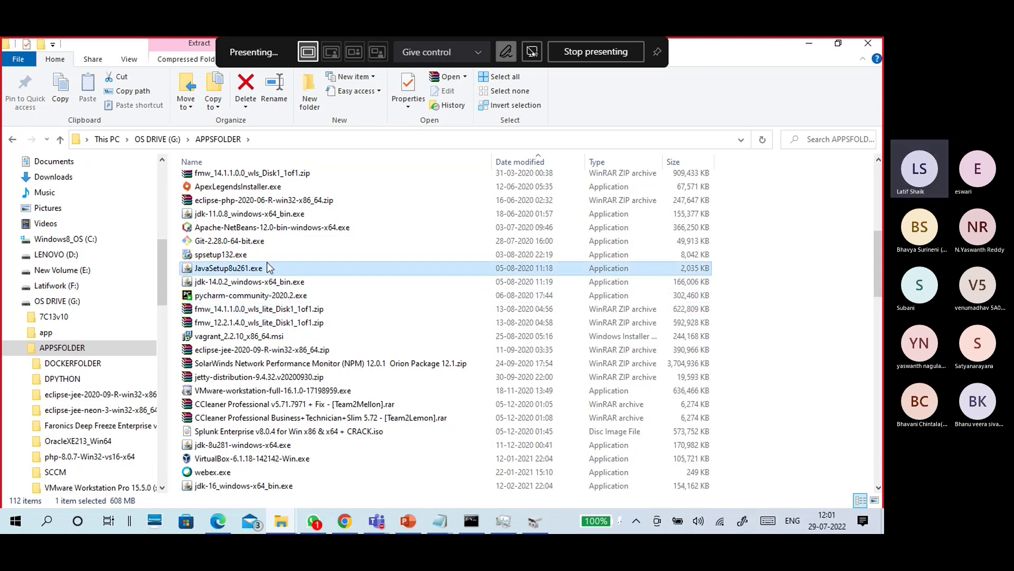
Return to This PC to check the free space of OS DRIVE (G:), briefly reopen that drive, and go back to This PC.
click(157, 139)
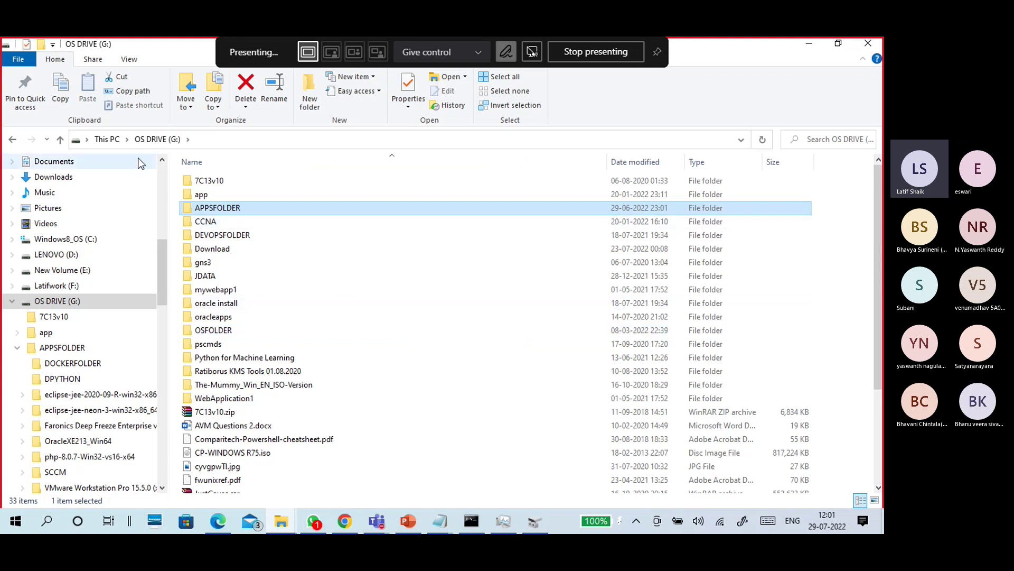
click(108, 139)
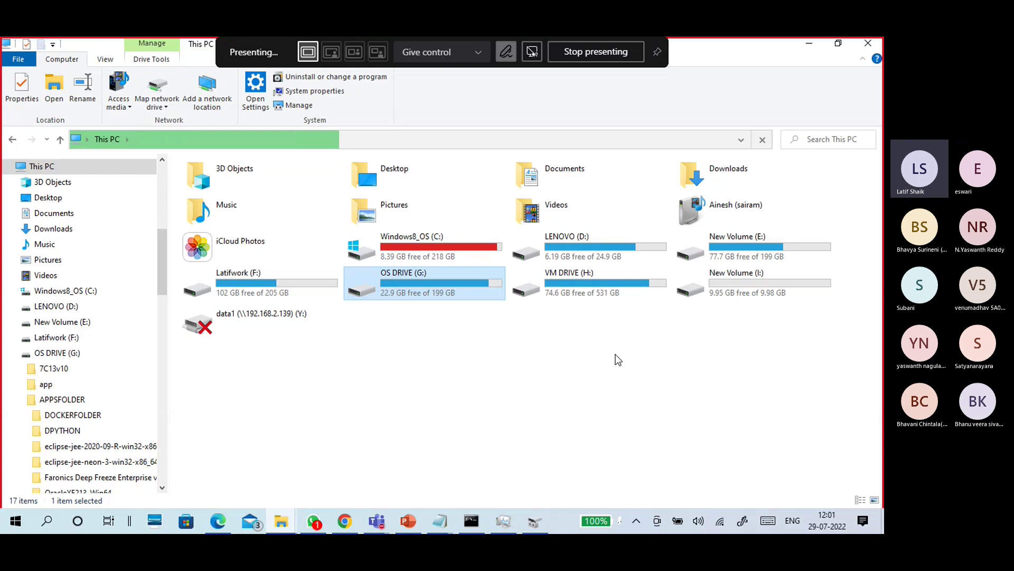
click(507, 385)
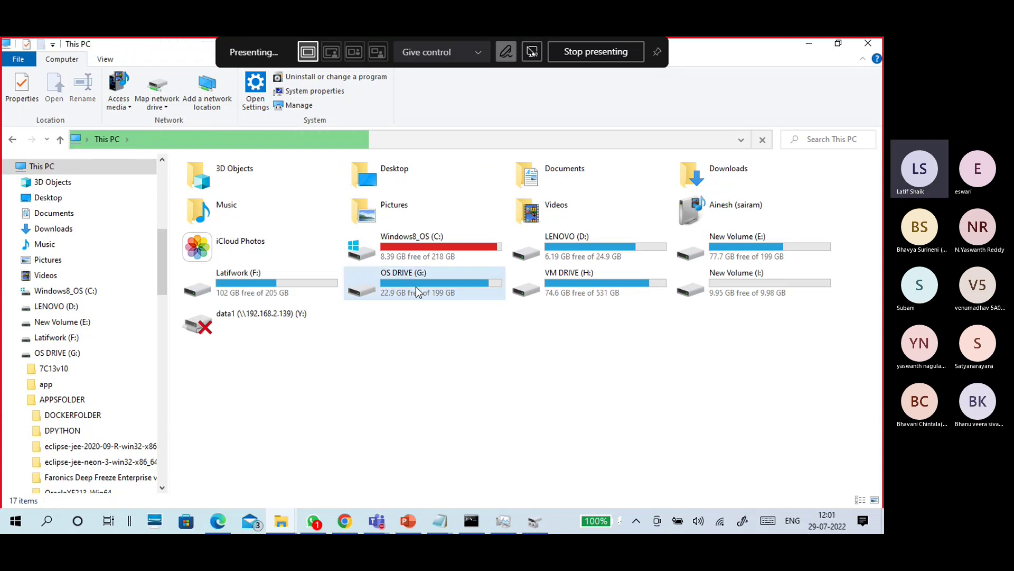
click(416, 284)
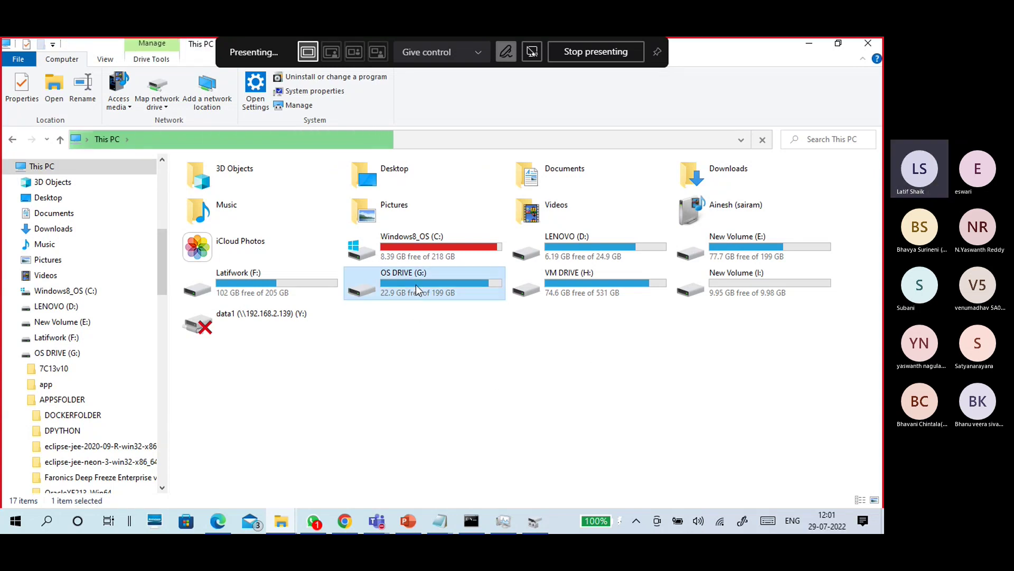
double_click(416, 284)
click(102, 140)
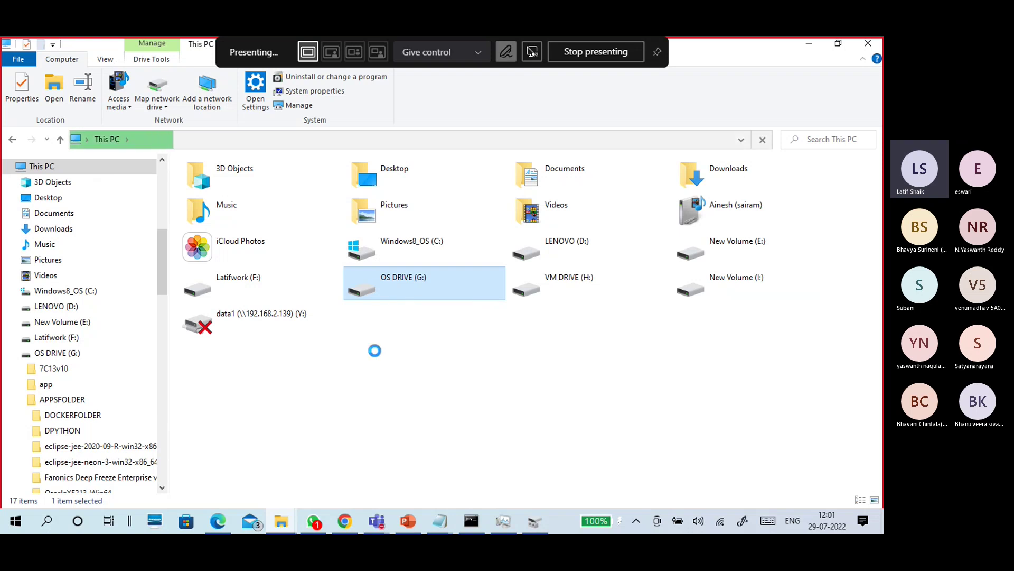
Examine the general properties of OS DRIVE (G:), including used space, free space and capacity, and close them without changes.
right_click(378, 293)
click(273, 497)
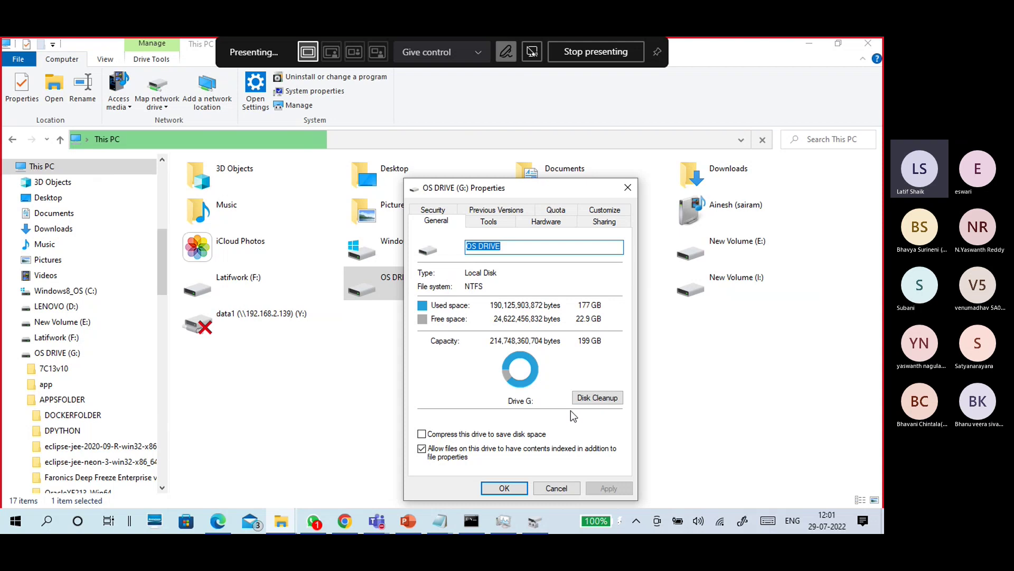
click(557, 488)
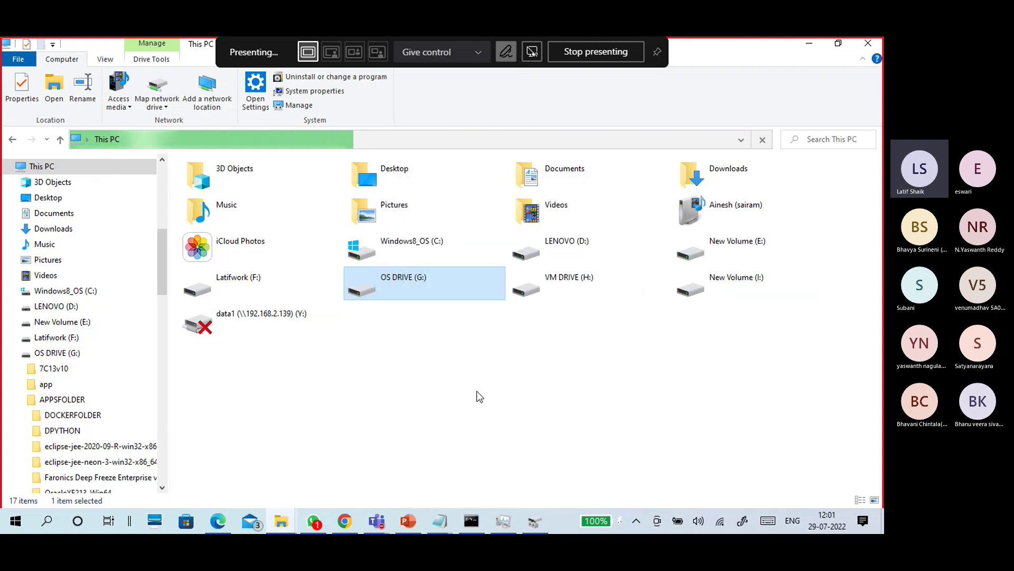
Permanently delete the Windows 10 Pro 21H2 v19044.1645 with Office 2021 folder from the Download folder of OS DRIVE (G:).
double_click(435, 286)
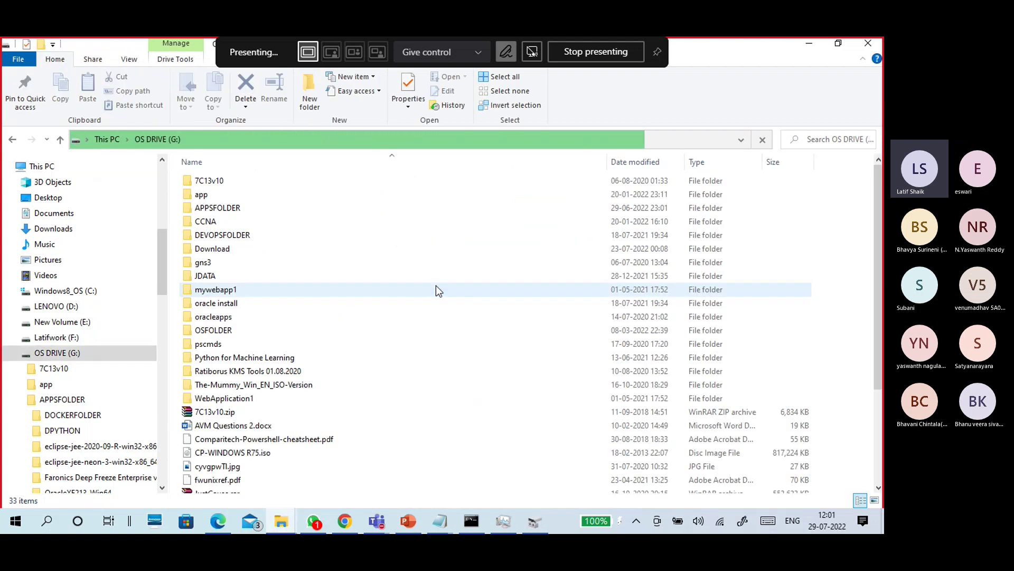
double_click(274, 249)
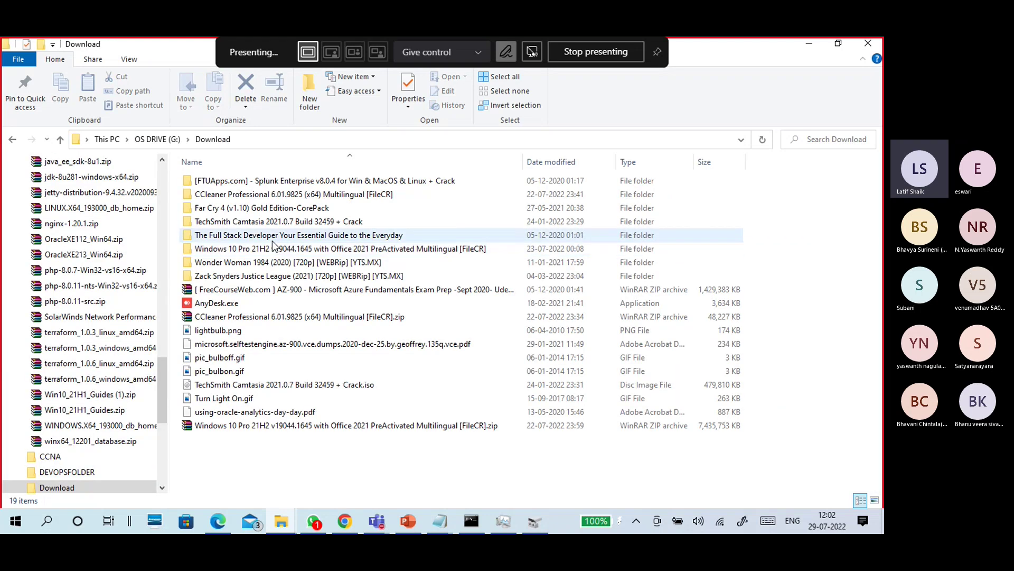
click(269, 250)
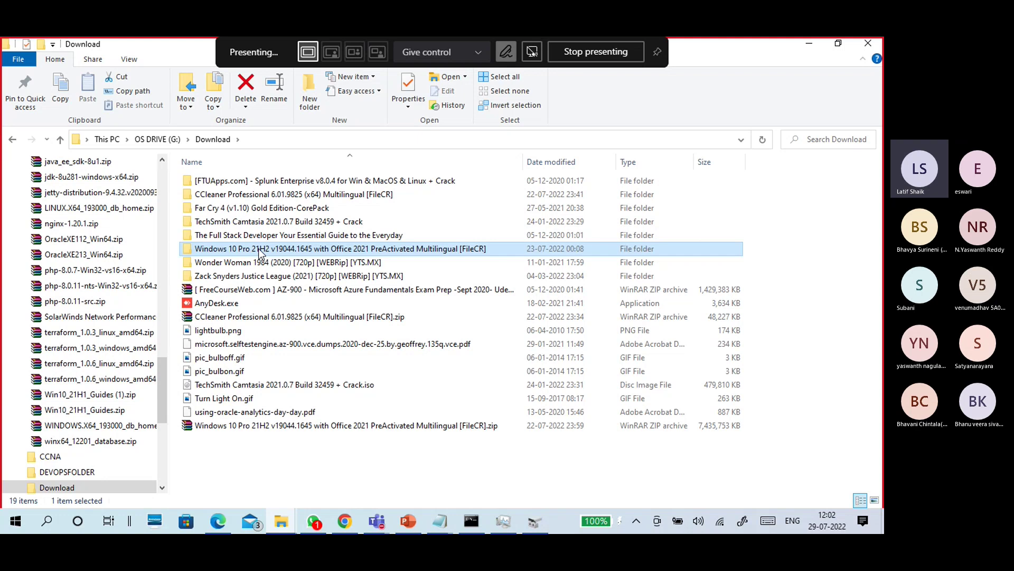
key(shift+Delete)
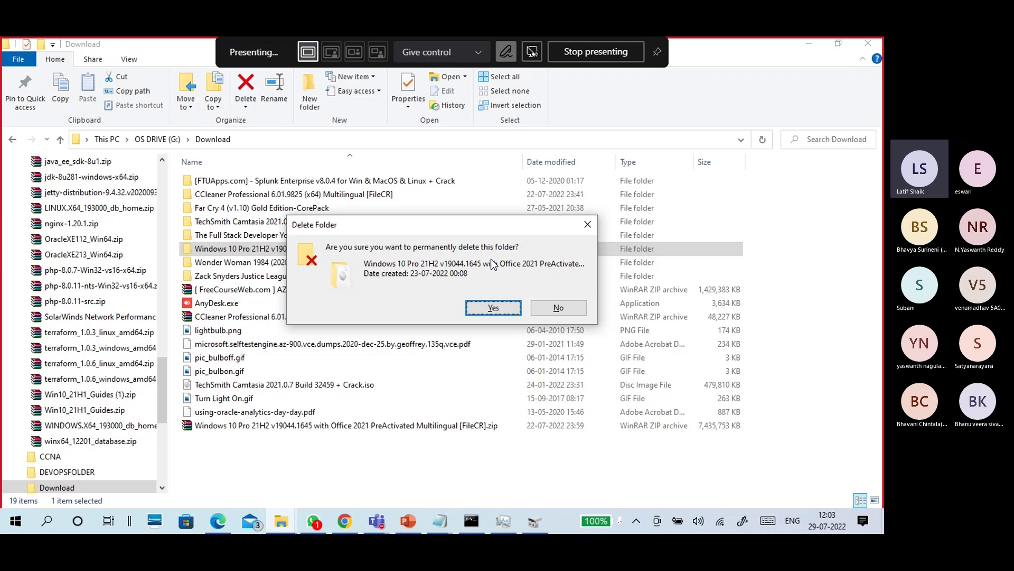
click(479, 312)
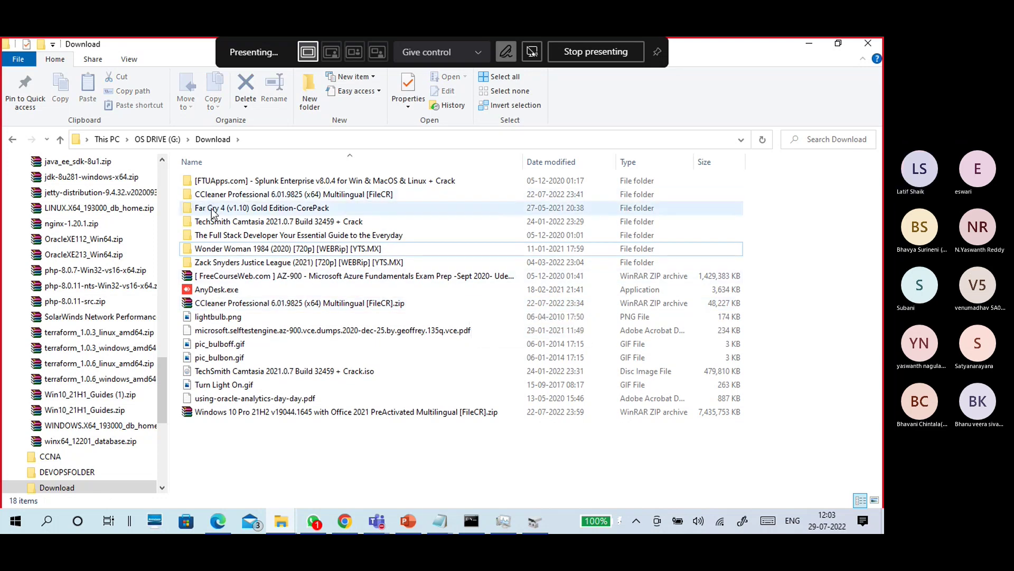
Return to This PC to check the free space of OS DRIVE (G:) and Windows8_OS (C:), and collapse the APPSFOLDER branch.
click(173, 141)
click(112, 140)
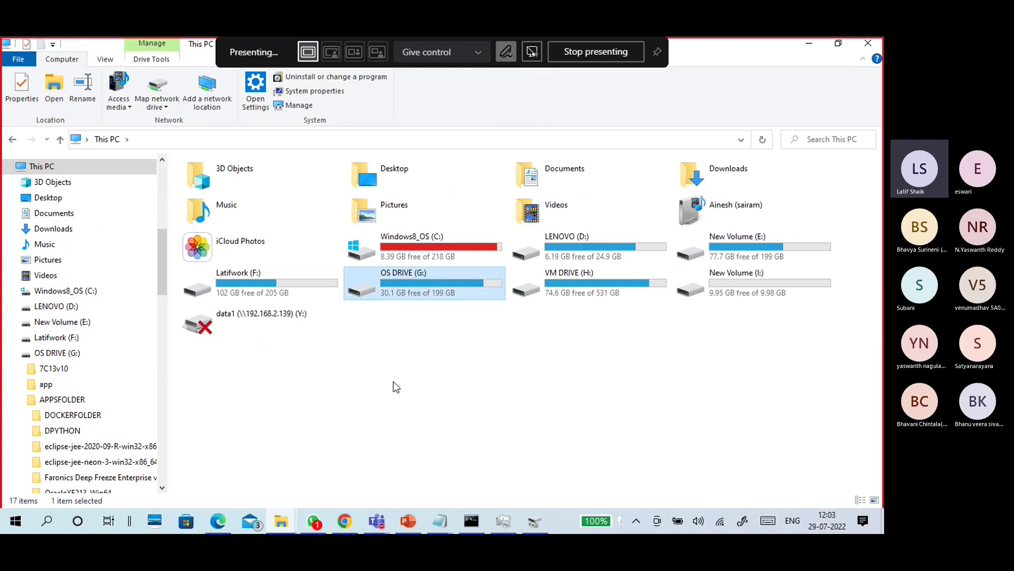
click(420, 245)
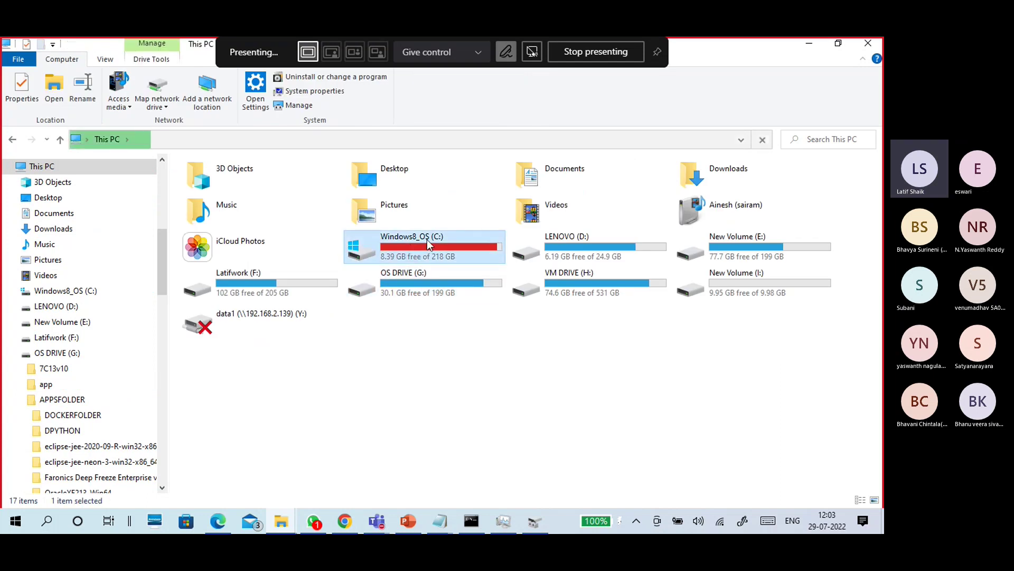
click(402, 361)
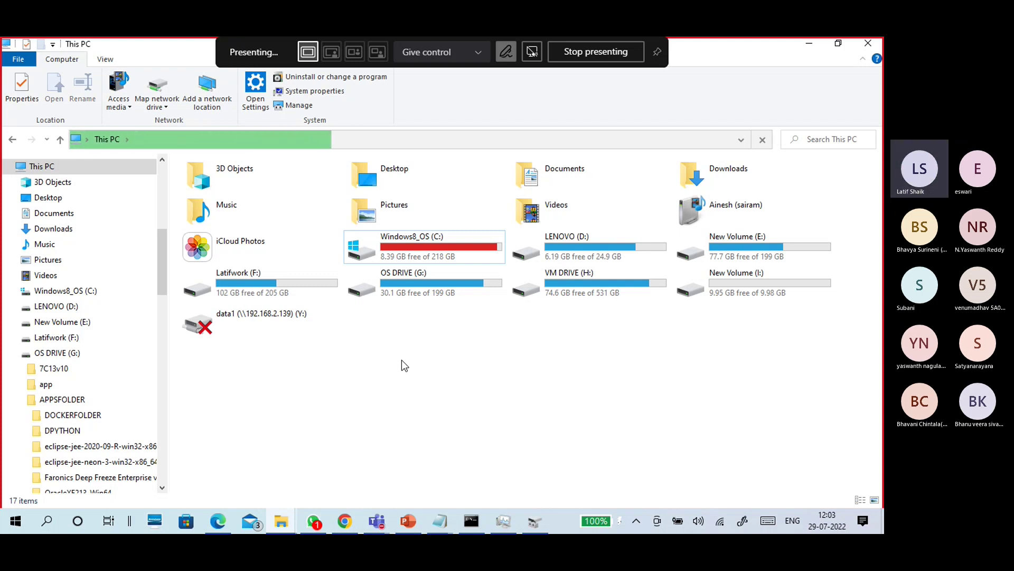
click(13, 399)
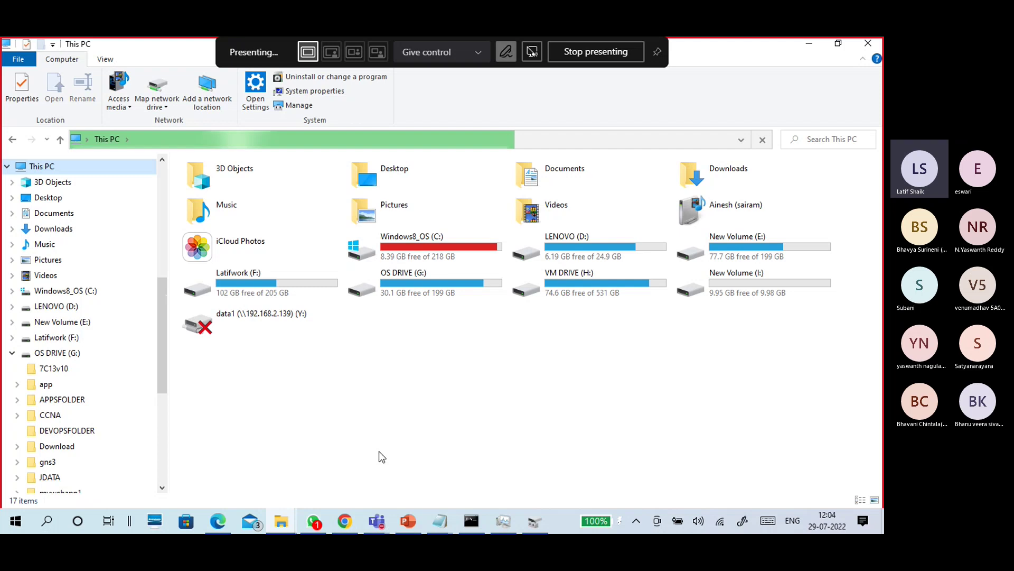
Switch to Disk Management and examine the used space, free space and capacity of New Volume (E:) on Disk 1, closing its properties without changes.
click(809, 43)
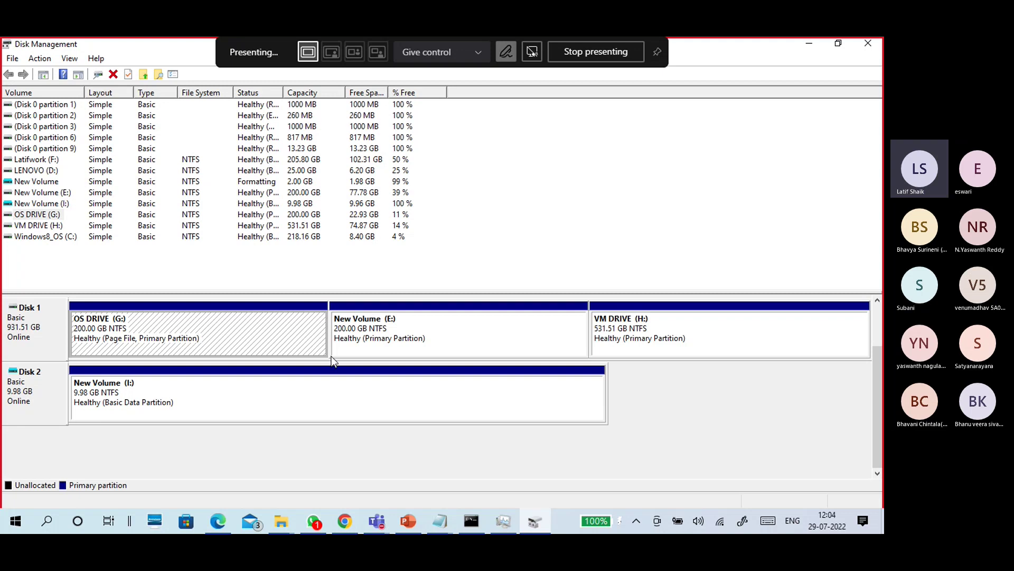
click(461, 337)
click(646, 343)
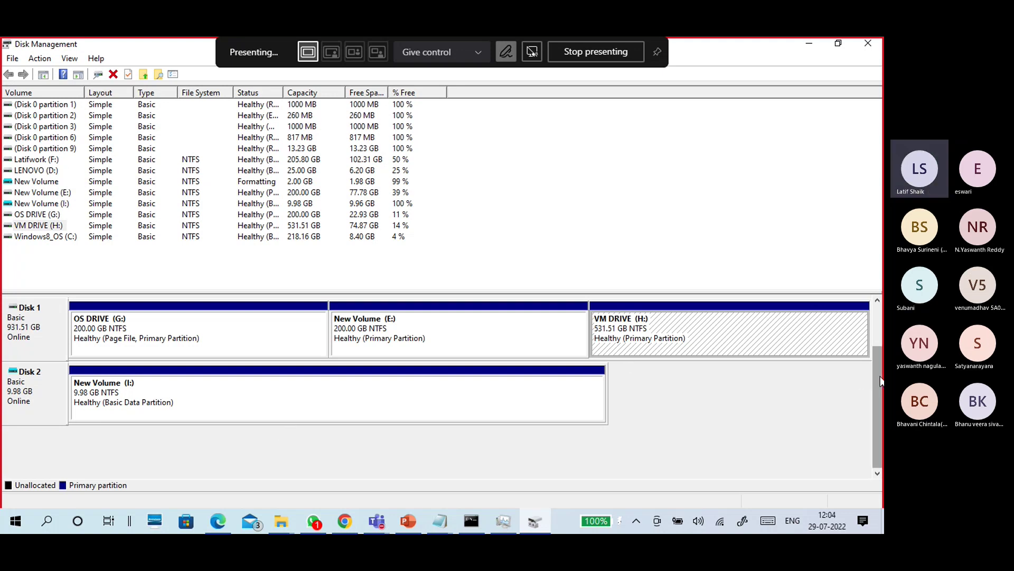
drag(878, 385, 878, 344)
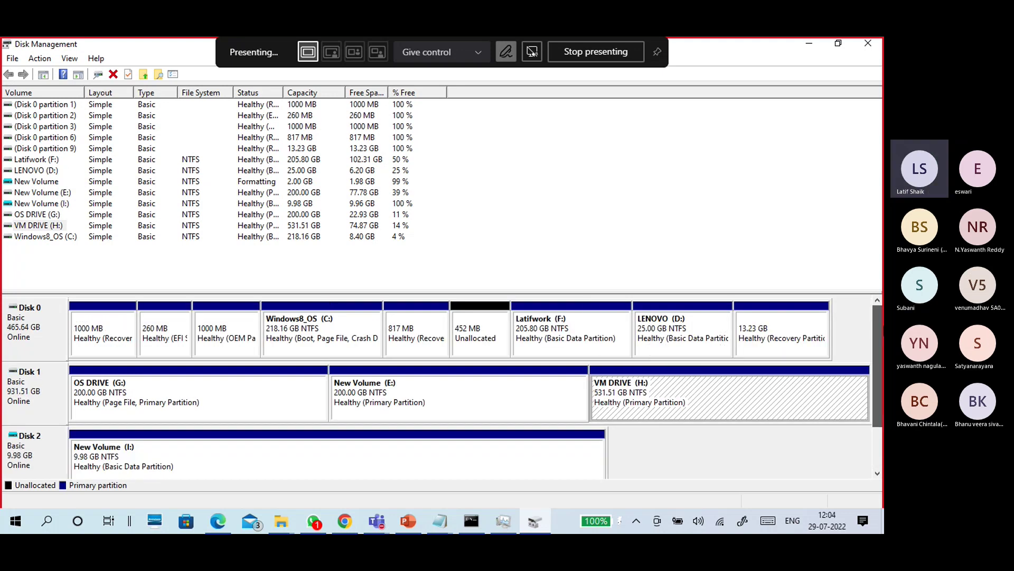
right_click(524, 385)
click(544, 350)
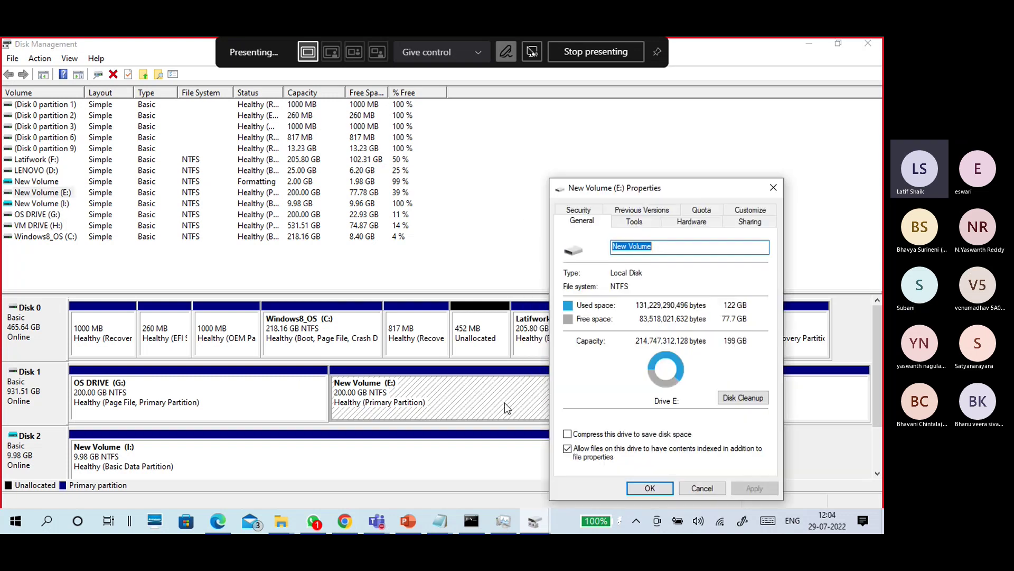
drag(696, 188, 636, 147)
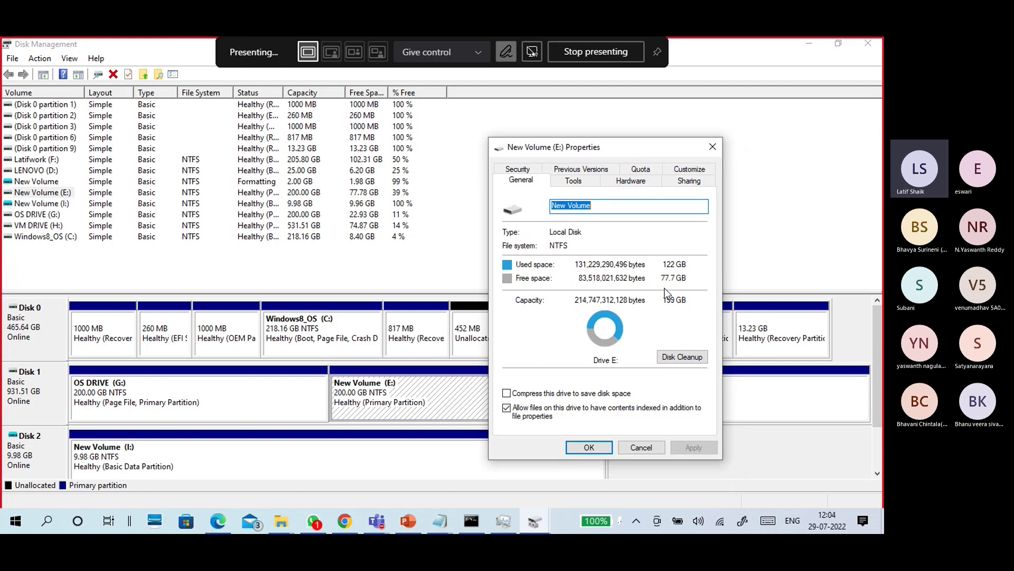
click(660, 447)
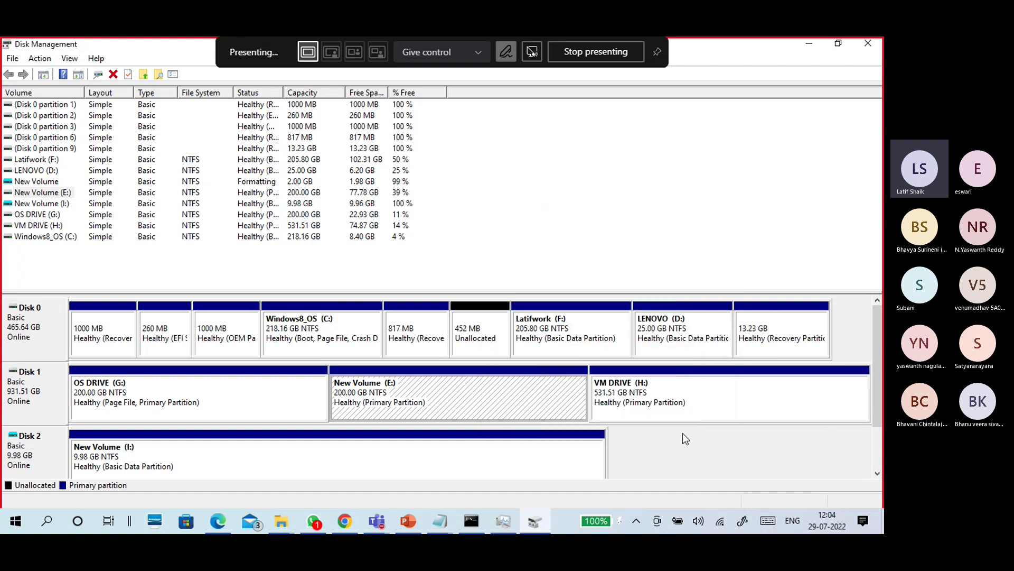
Examine the used space, free space and capacity in the general properties of VM DRIVE (H:), and close them without changes.
right_click(676, 402)
click(698, 367)
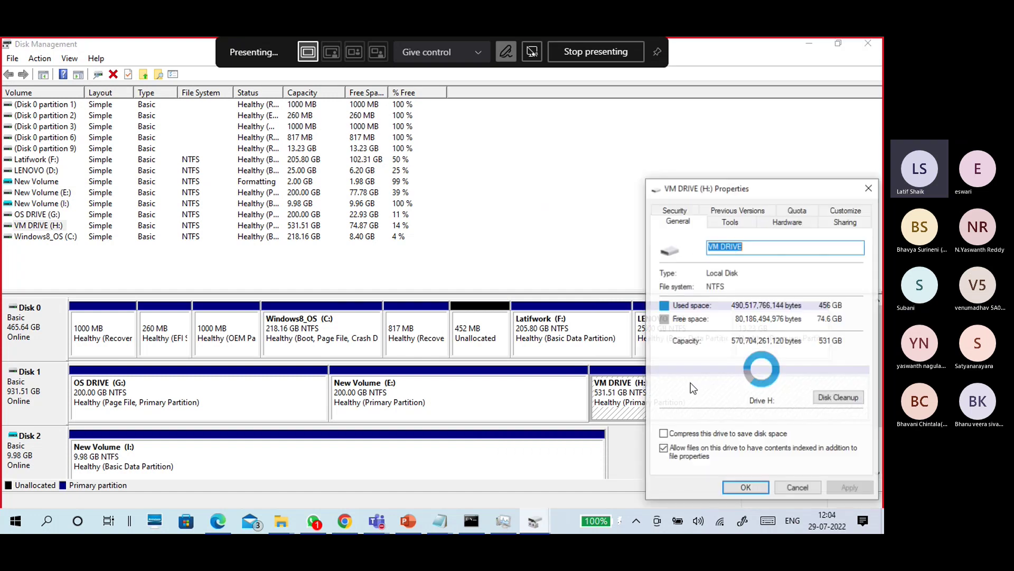
drag(764, 196, 635, 156)
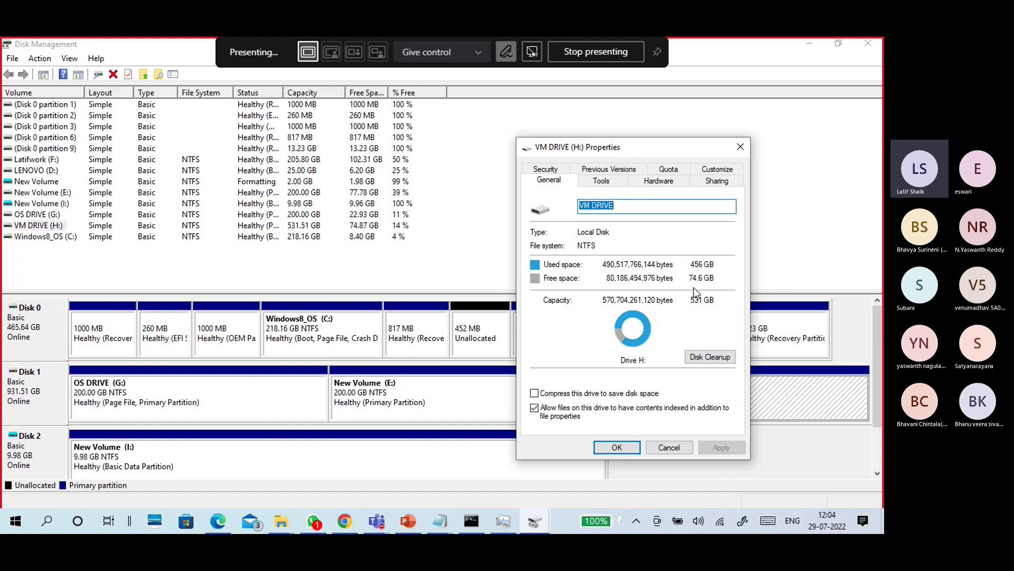
click(669, 449)
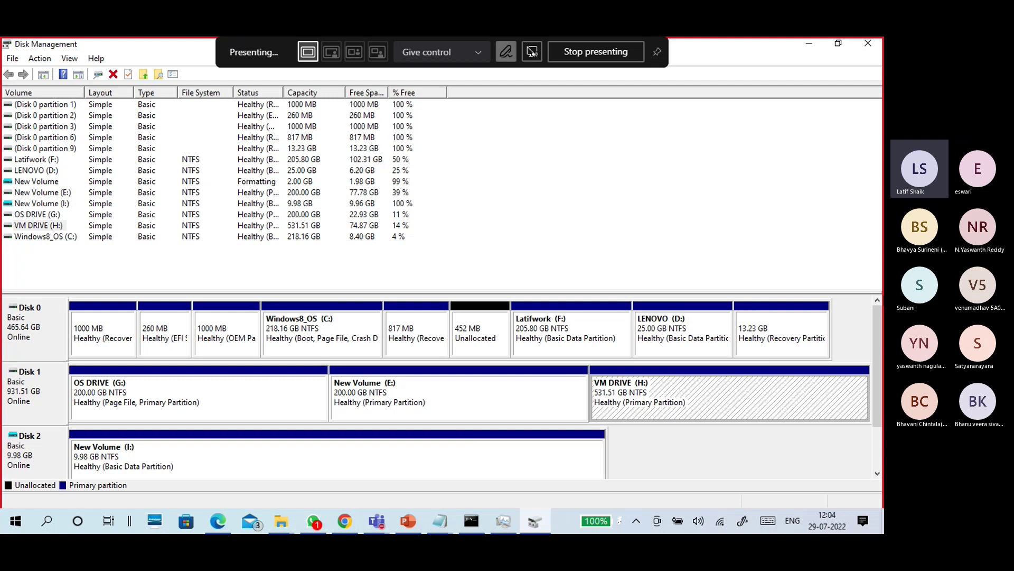
Compare which volume operations, such as Extend and Shrink, are offered for New Volume (E:) and New Volume (I:).
drag(877, 343, 877, 383)
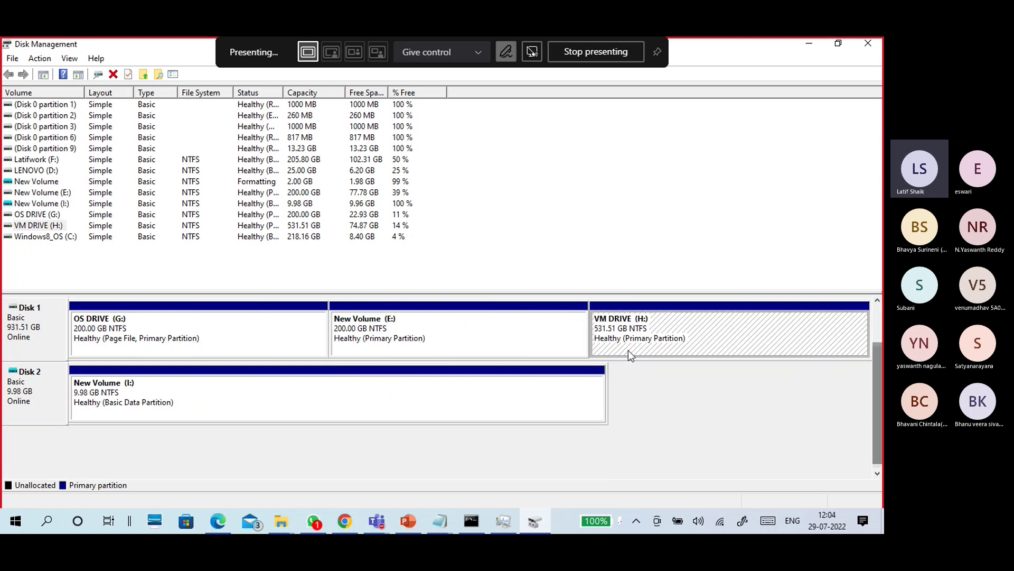
right_click(477, 327)
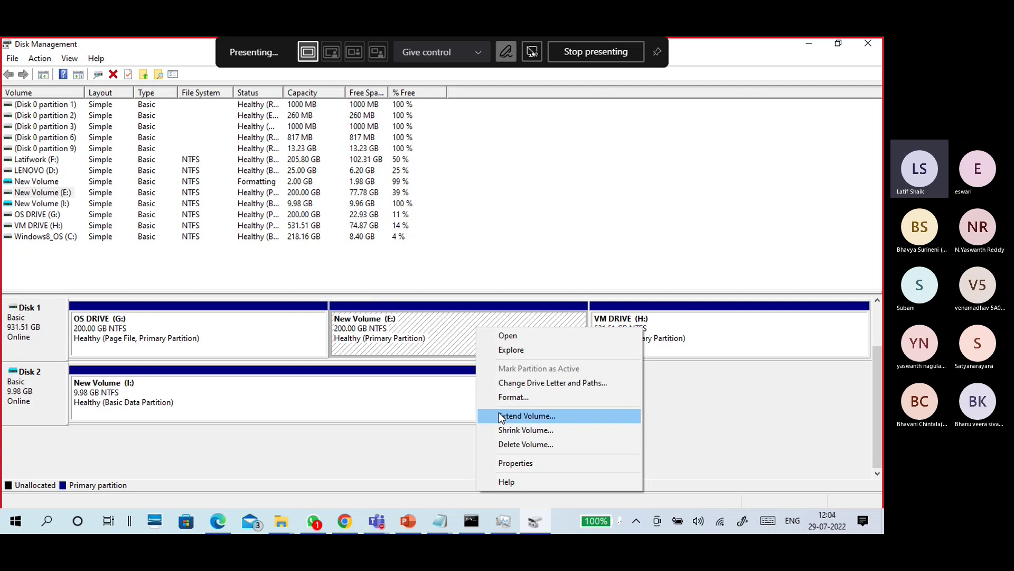
click(383, 407)
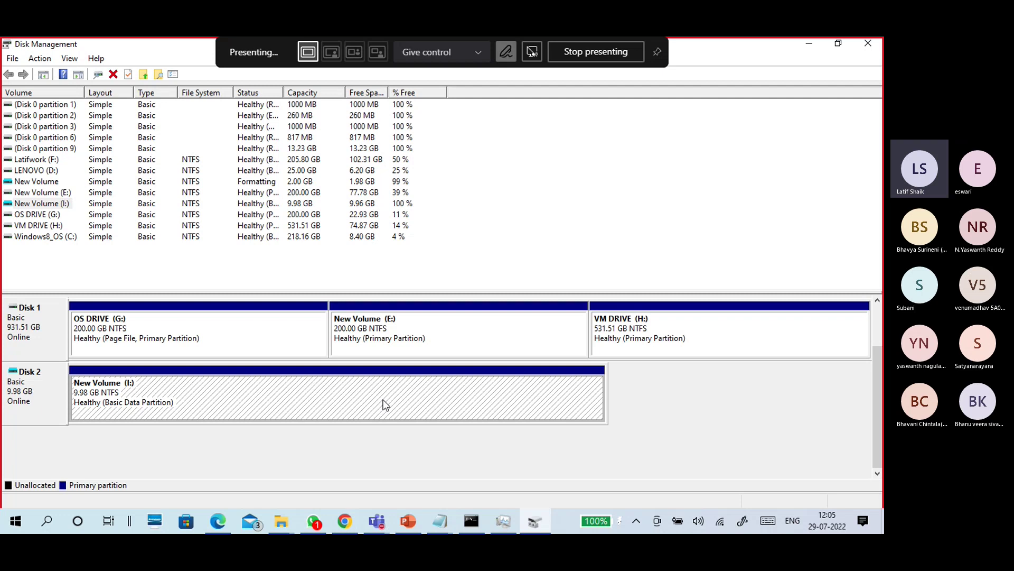
right_click(385, 404)
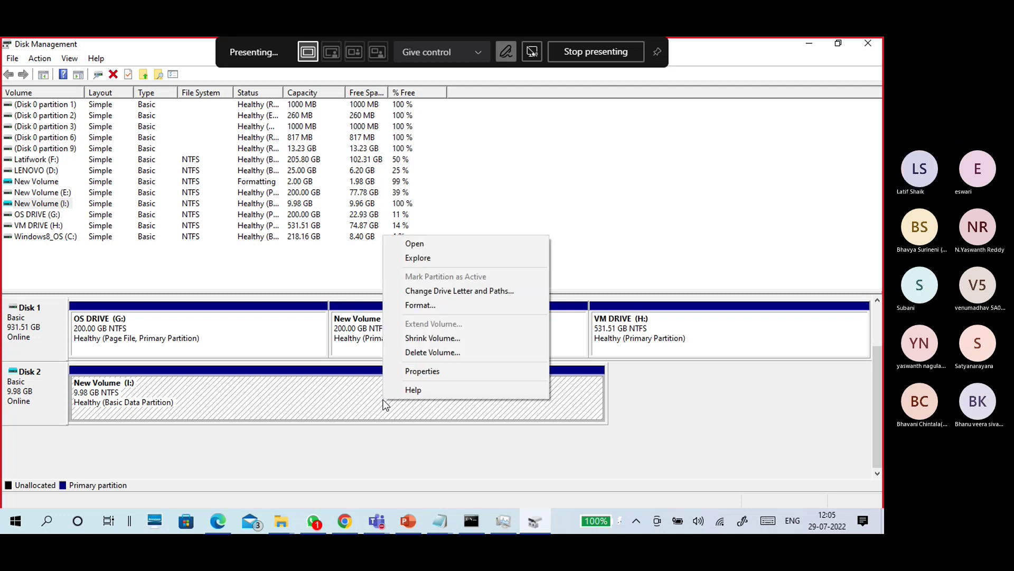
click(320, 399)
click(40, 389)
click(322, 377)
right_click(365, 375)
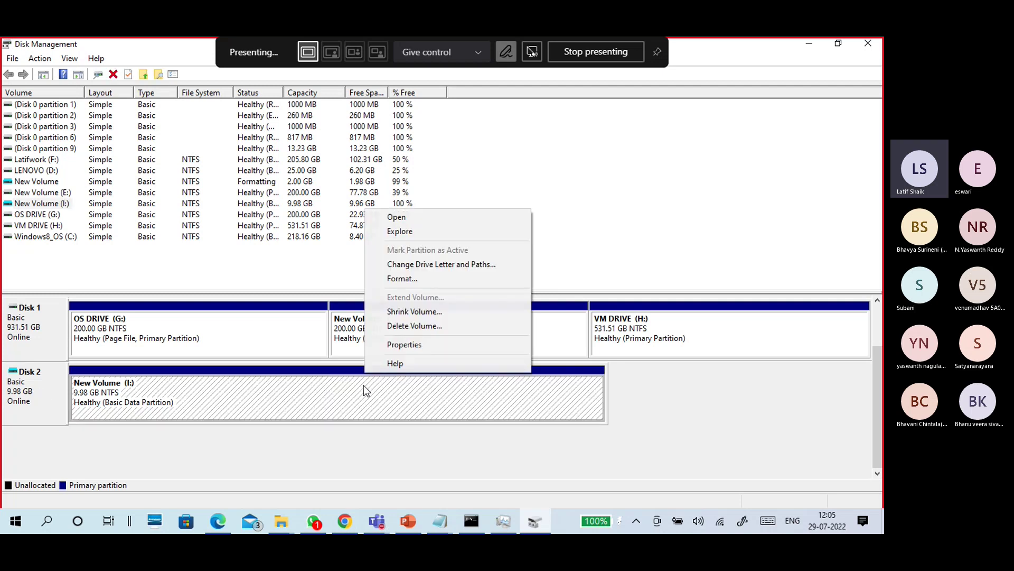
click(356, 400)
Shrink New Volume (I:) on Disk 2 by 4096 MB.
right_click(356, 400)
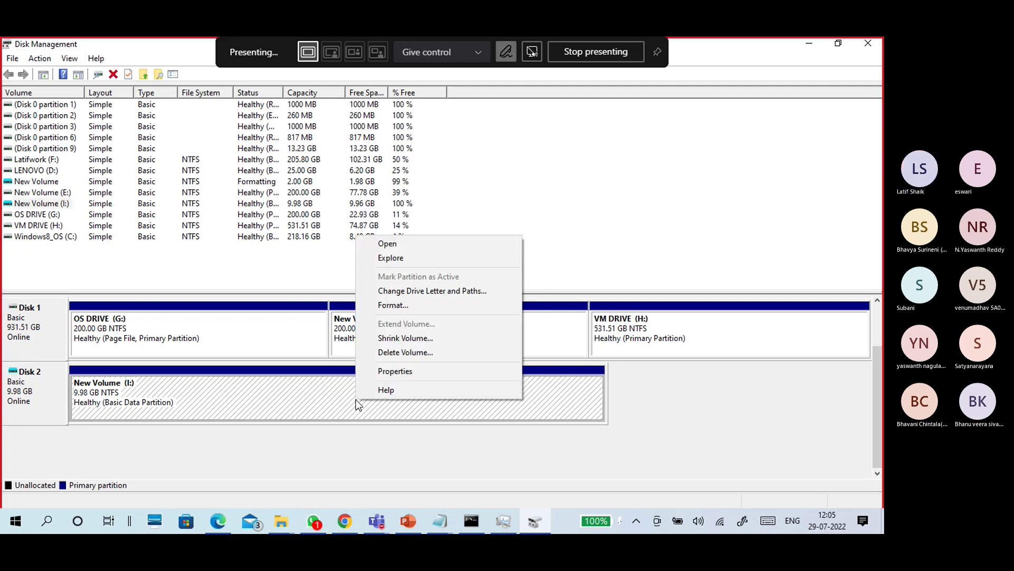
click(379, 340)
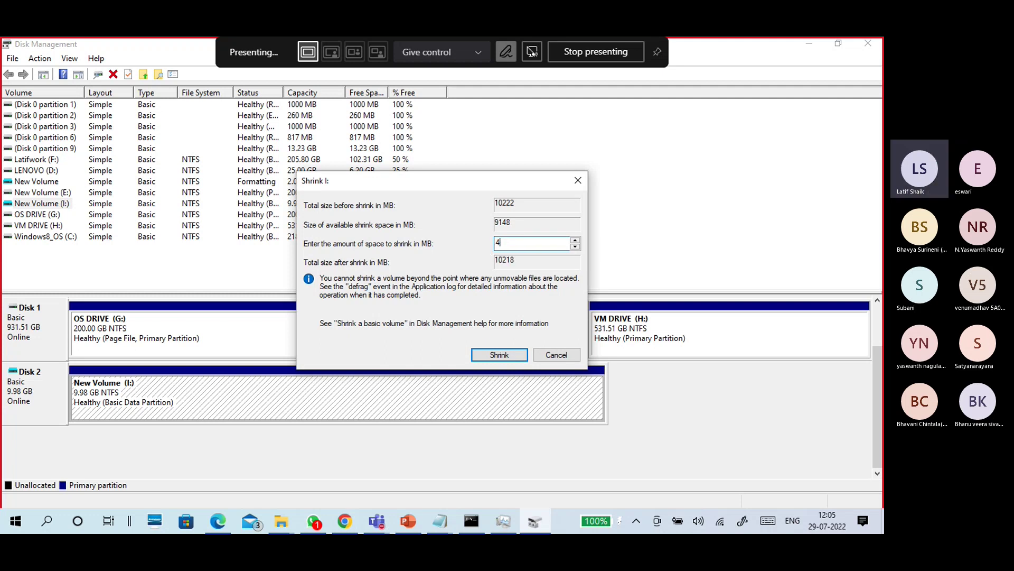
text(096)
key(Return)
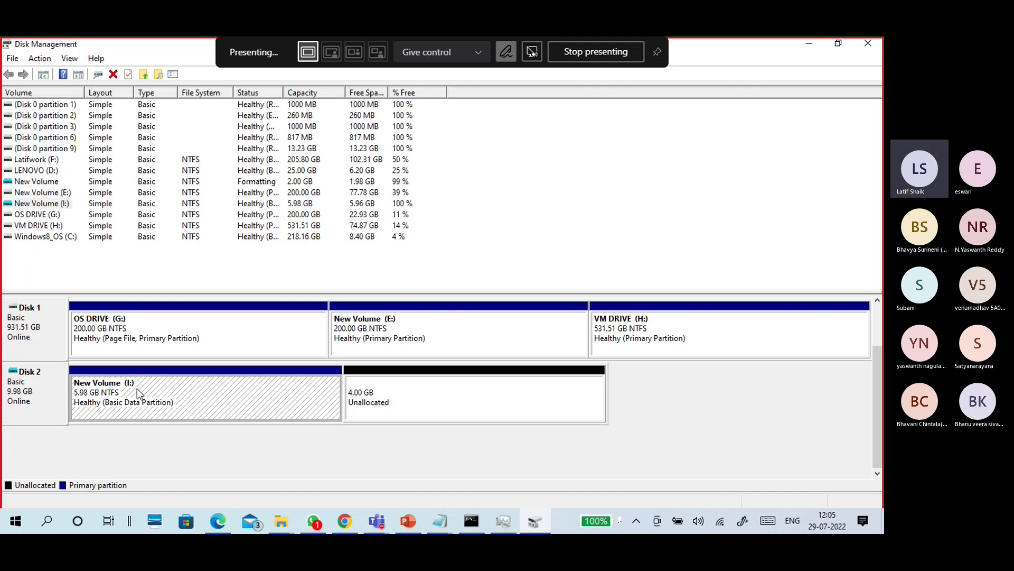
Create a 2048 MB simple volume in Disk 2's unallocated space, with drive letter J, NTFS and the label New Volume.
click(380, 392)
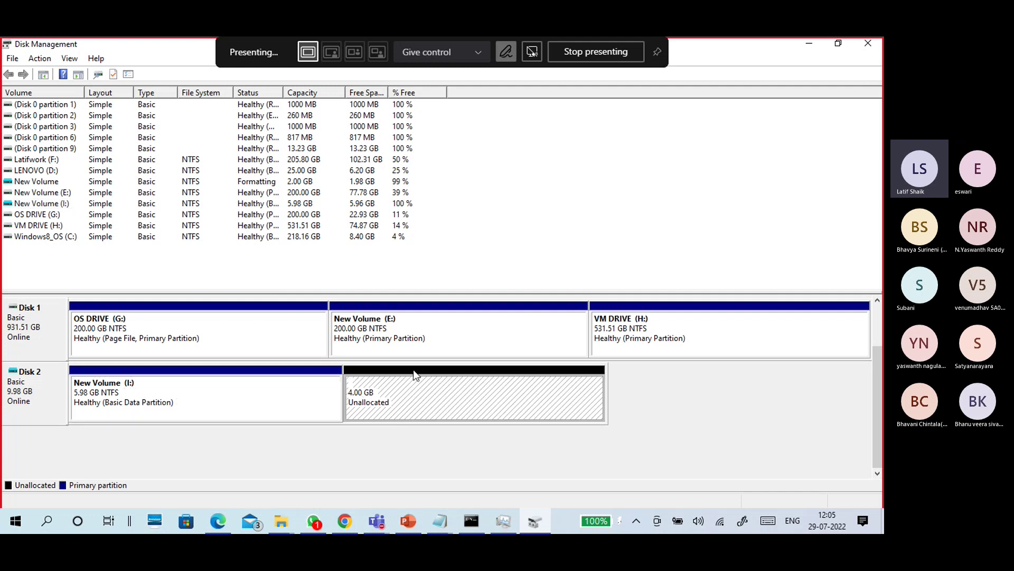
right_click(396, 403)
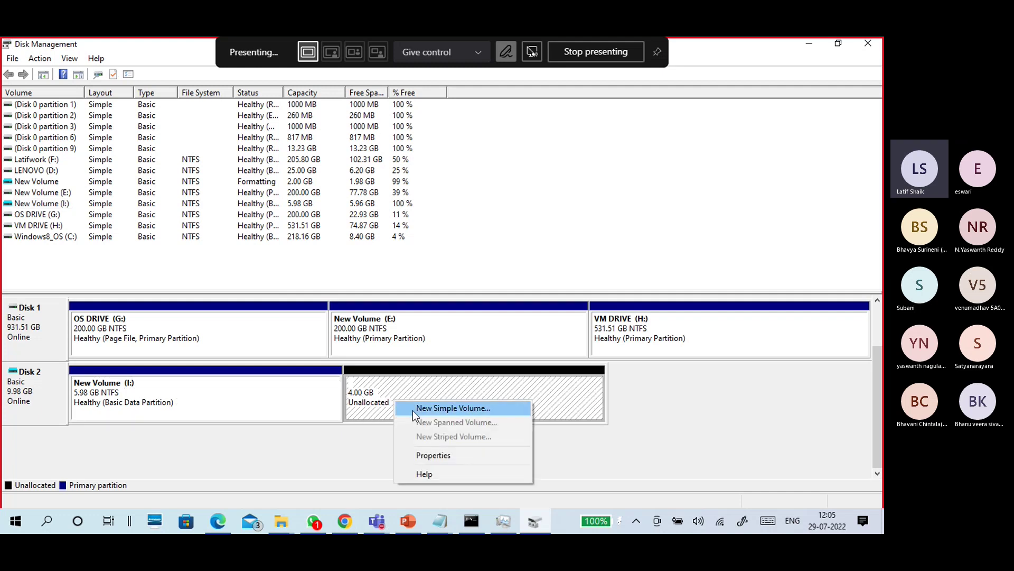
click(413, 410)
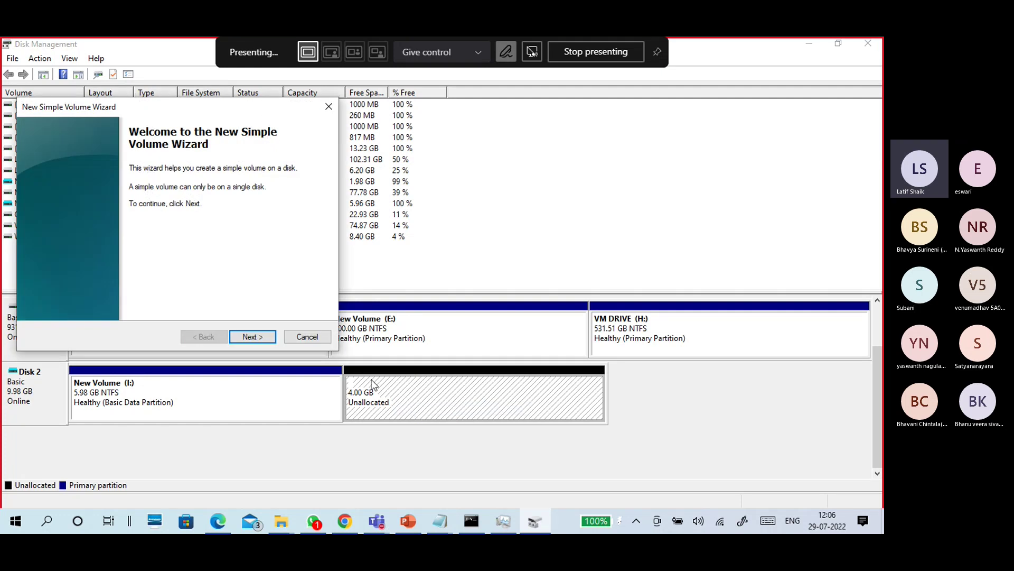
click(273, 338)
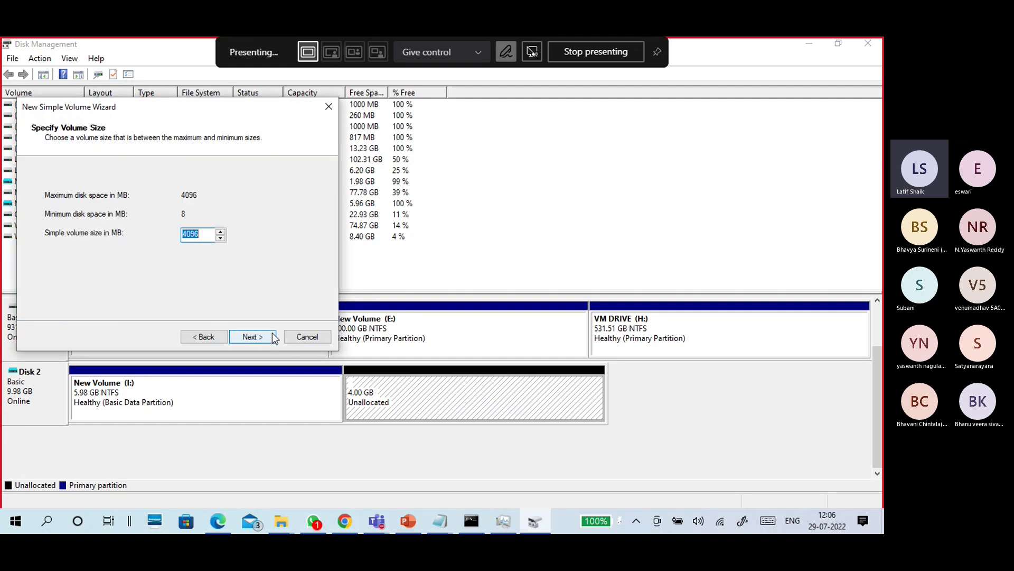
click(272, 337)
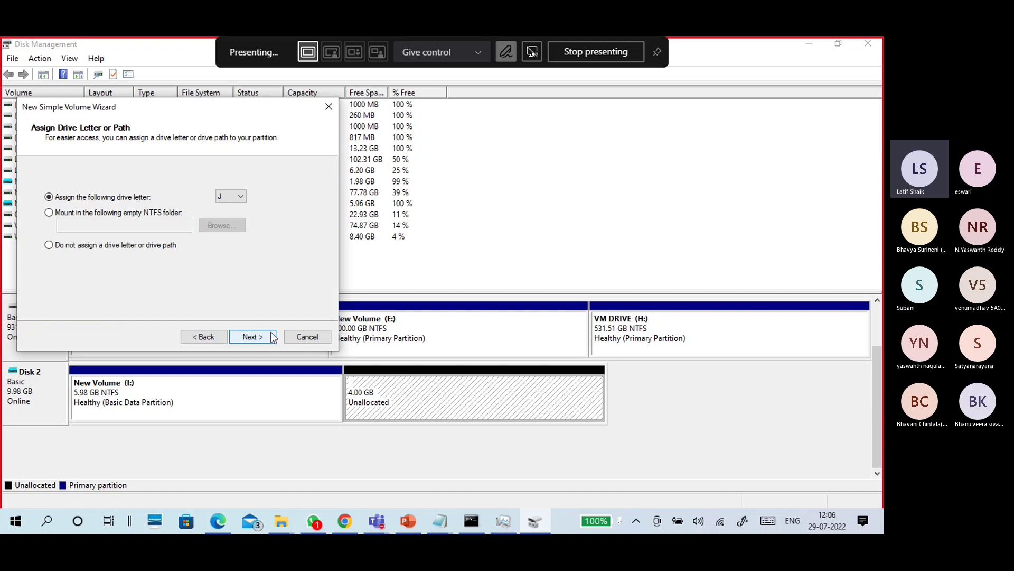
click(184, 337)
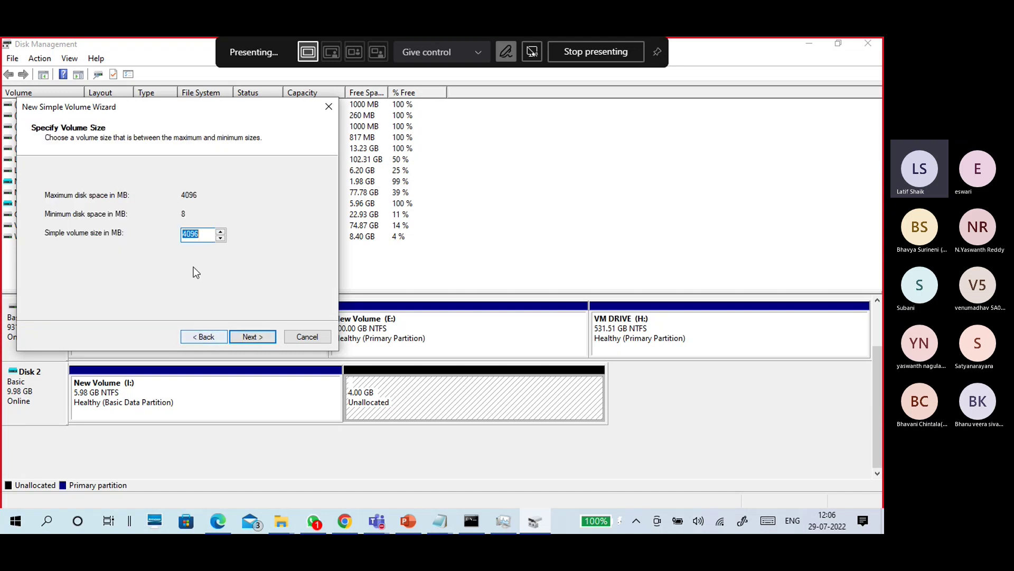
text(2048)
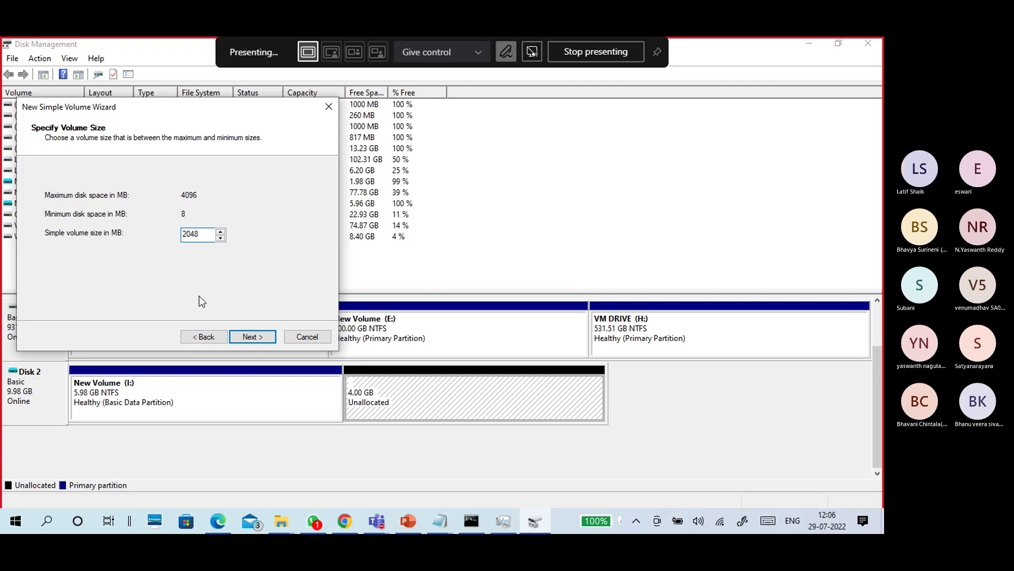
click(250, 337)
click(250, 339)
click(249, 338)
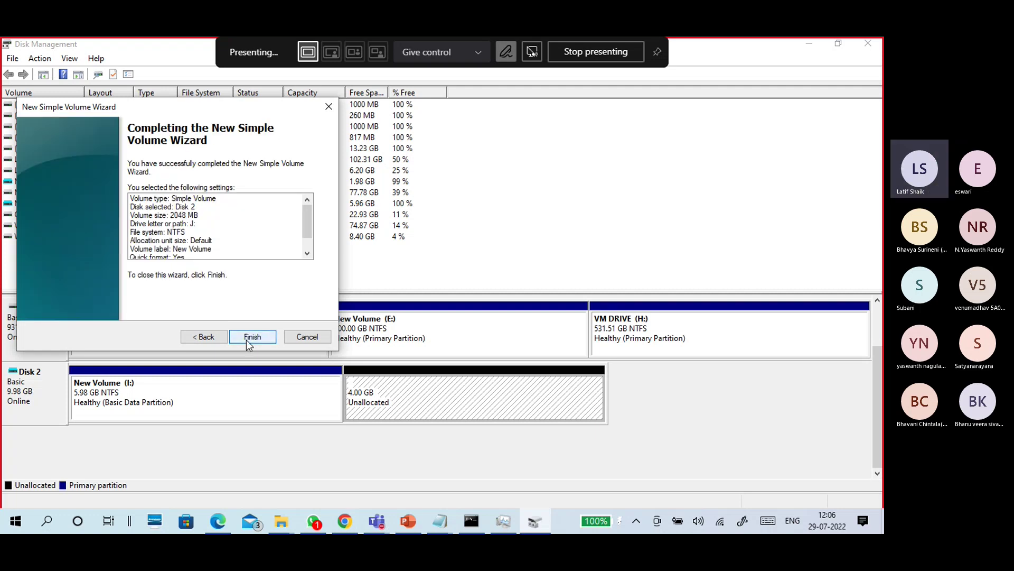
click(249, 338)
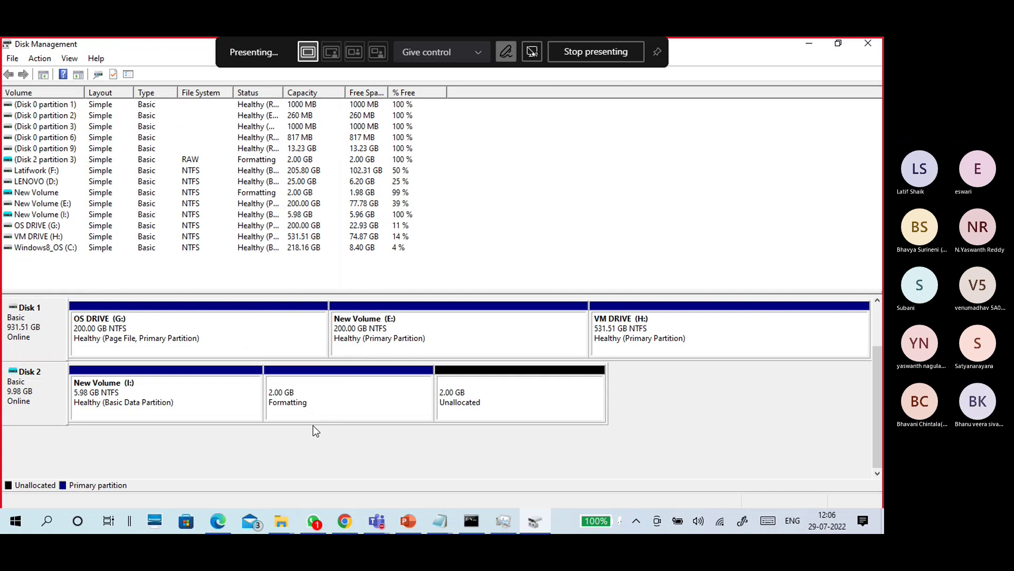
Switch to File Explorer and check the free space and total size of New Volume (I:) and New Volume (J:) under This PC.
click(320, 403)
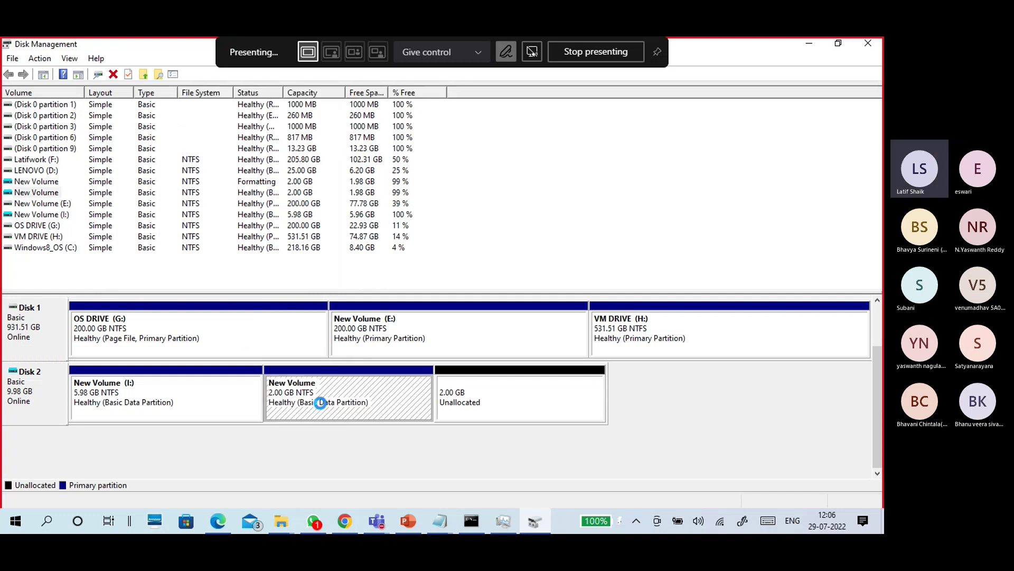
click(281, 520)
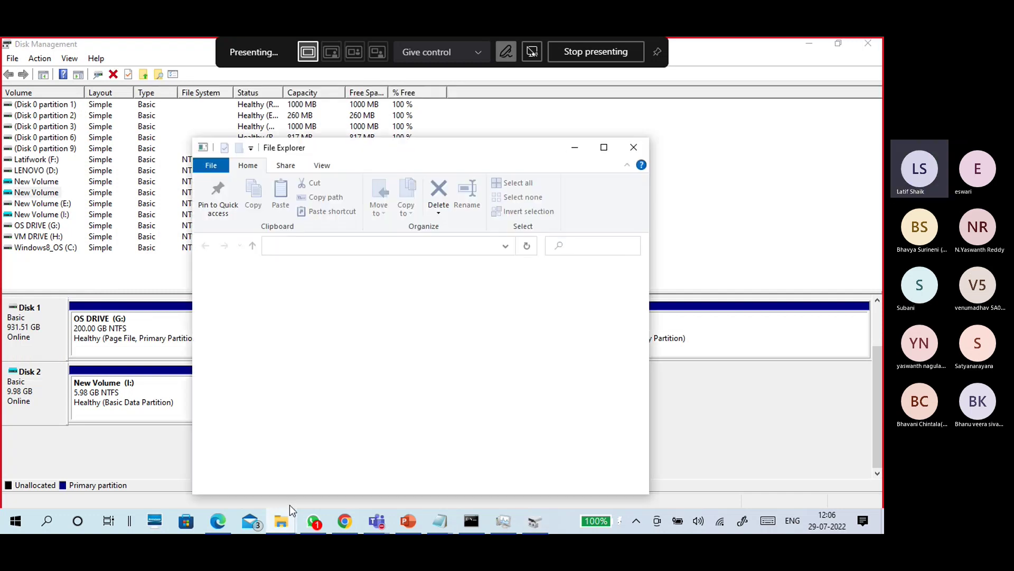
click(604, 148)
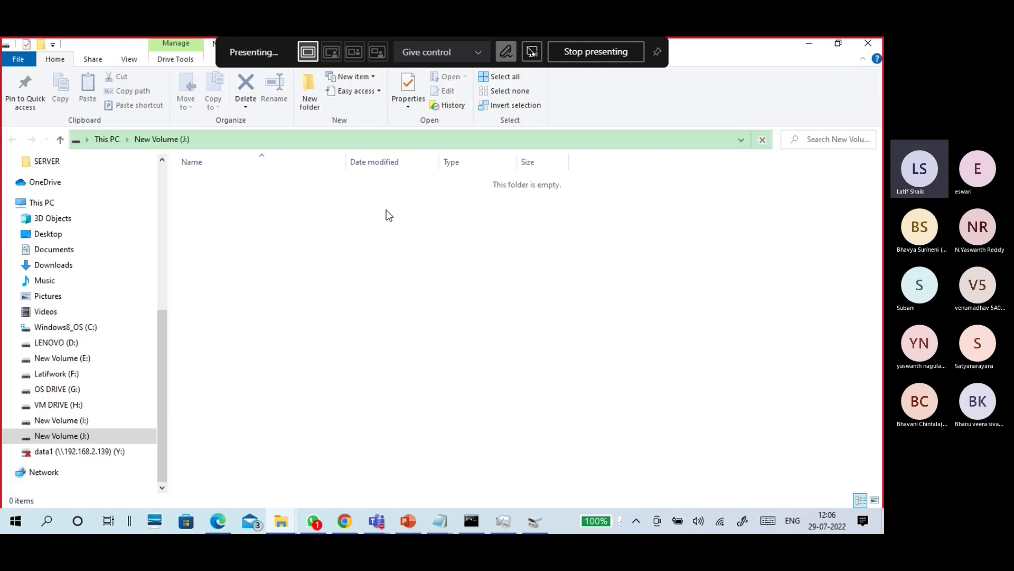
click(105, 139)
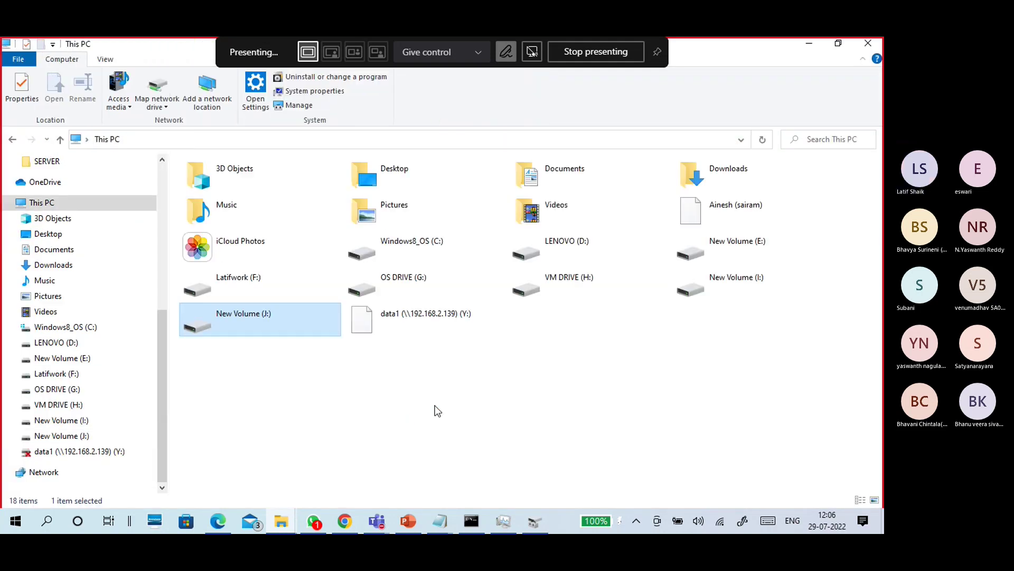
click(724, 298)
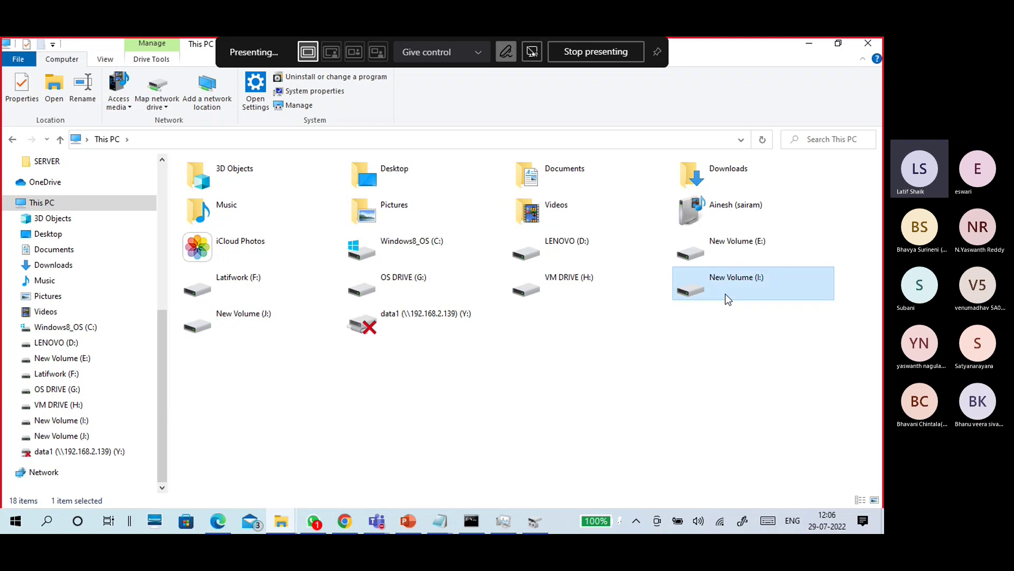
double_click(723, 297)
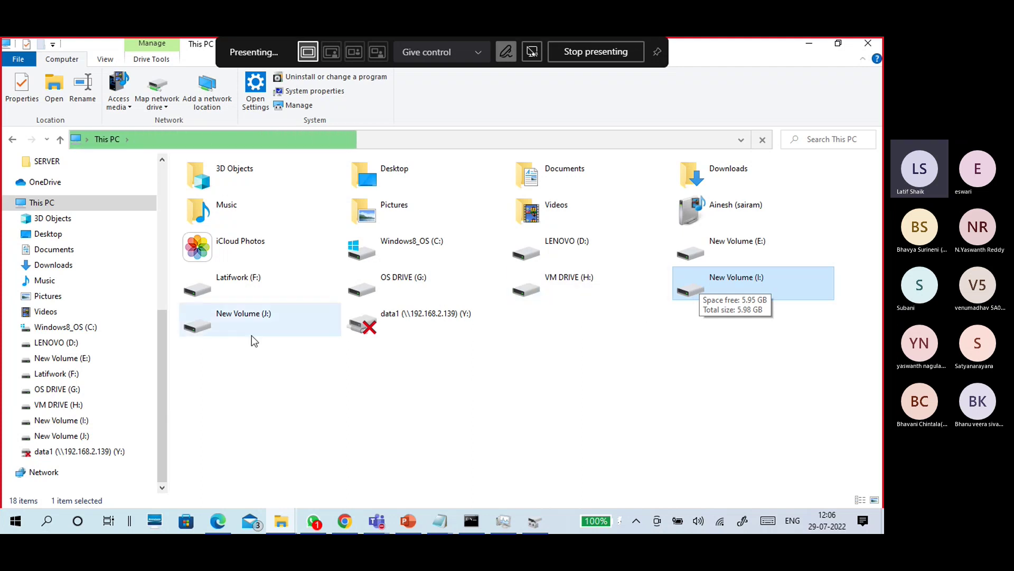
click(243, 320)
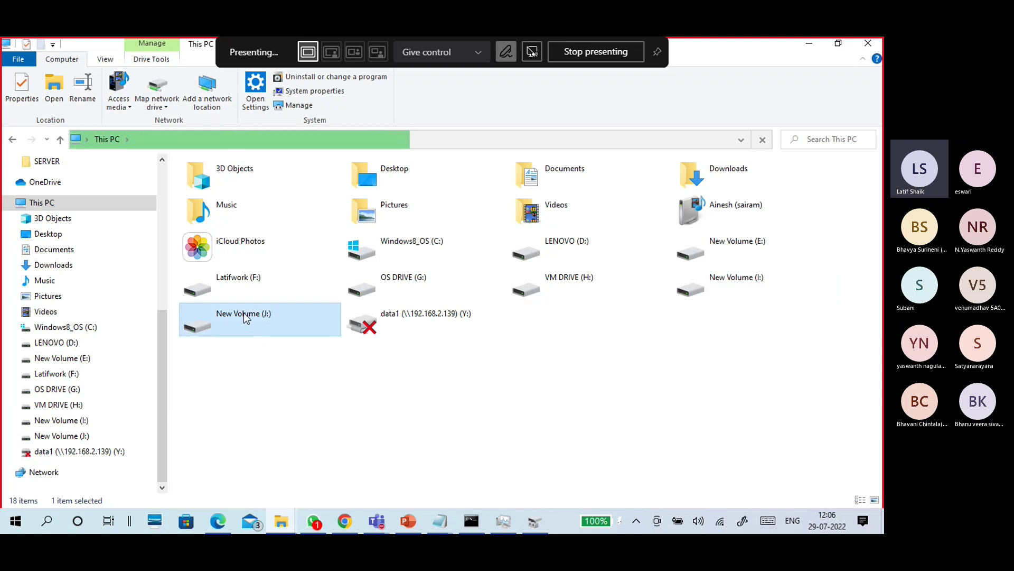
mouse_move(243, 312)
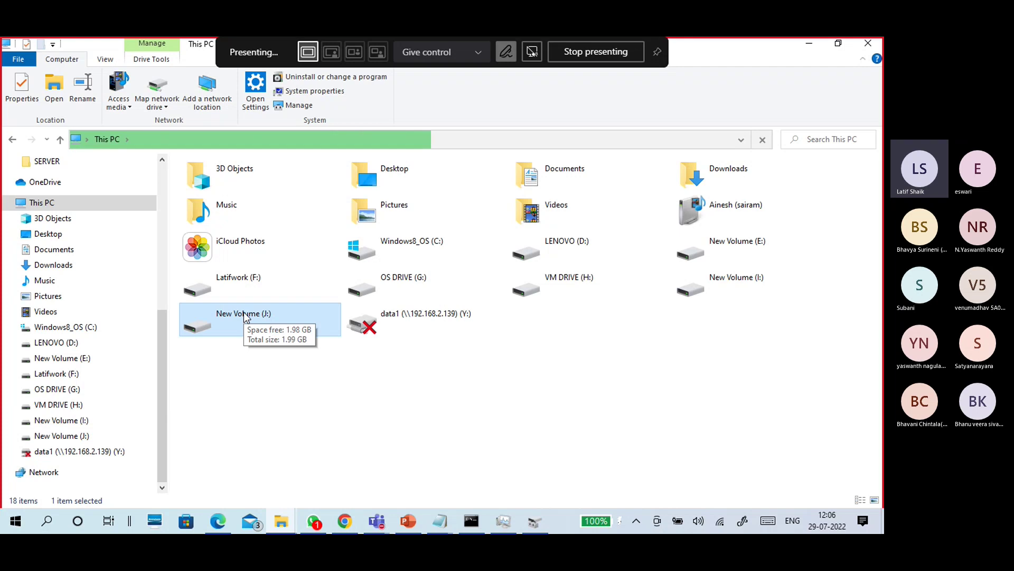
Return to Disk Management and extend New Volume (J:) by the 2048 MB of unallocated space on Disk 2.
key(alt+Tab)
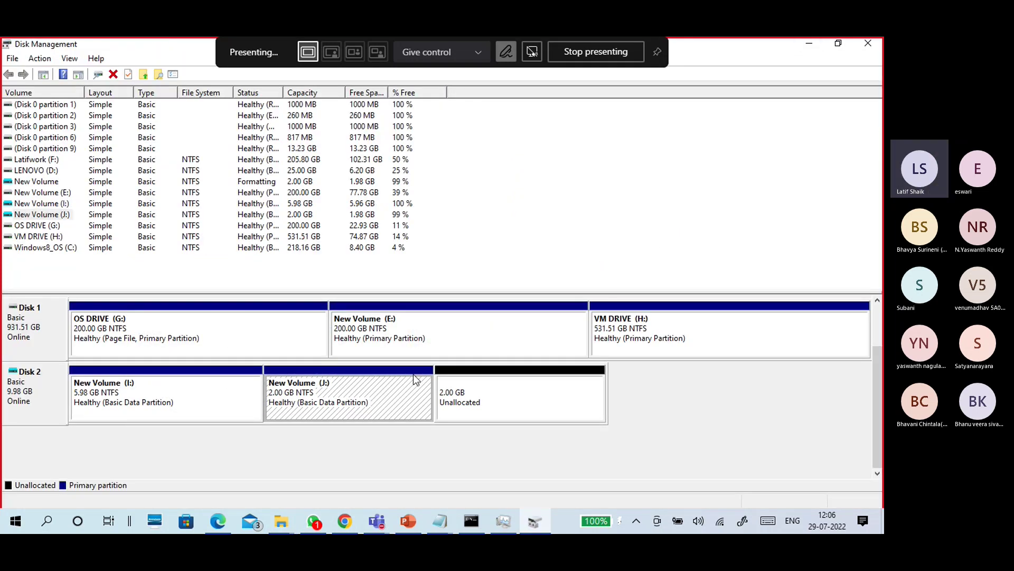
click(487, 400)
click(380, 389)
right_click(382, 392)
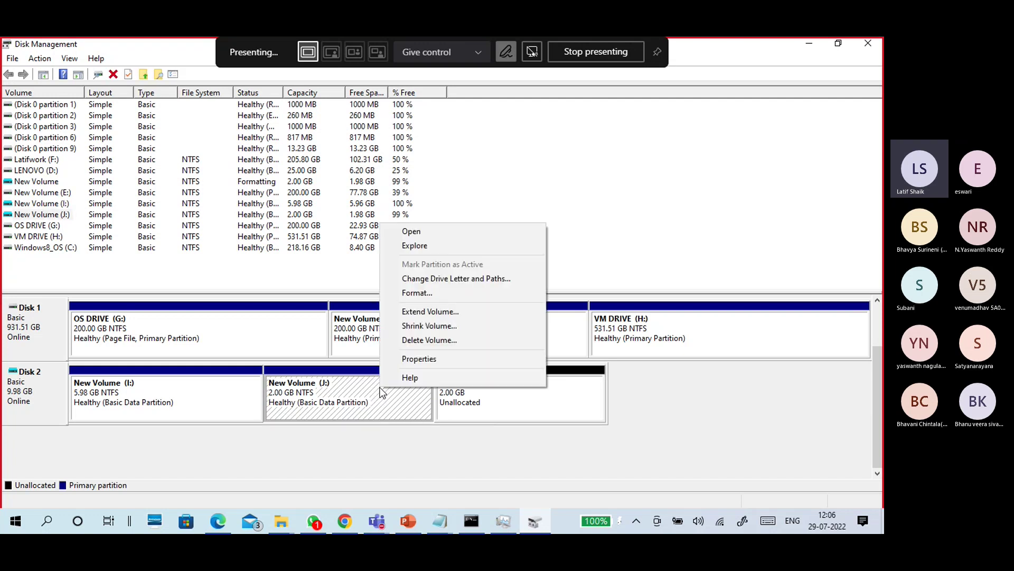
click(411, 311)
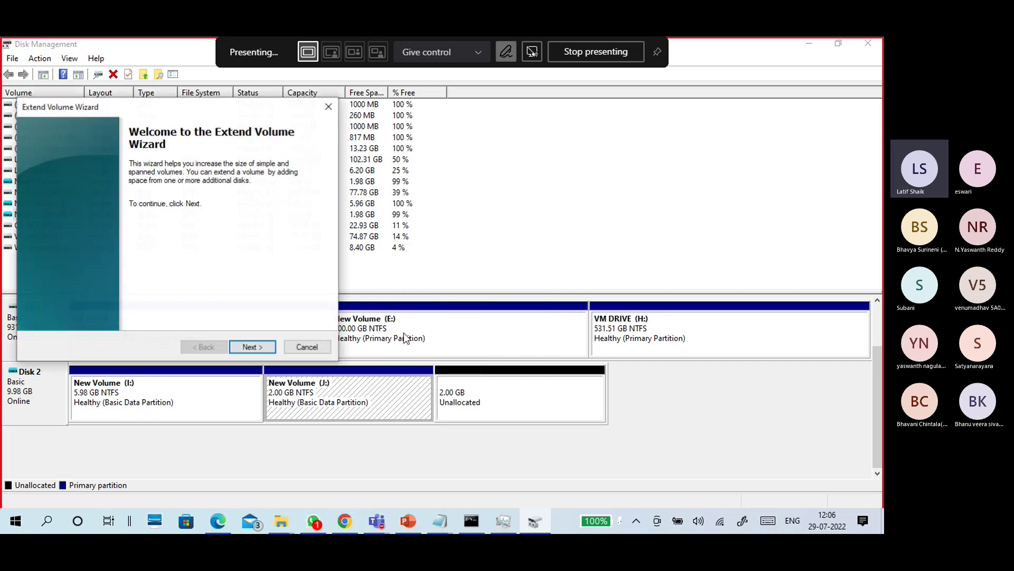
click(252, 347)
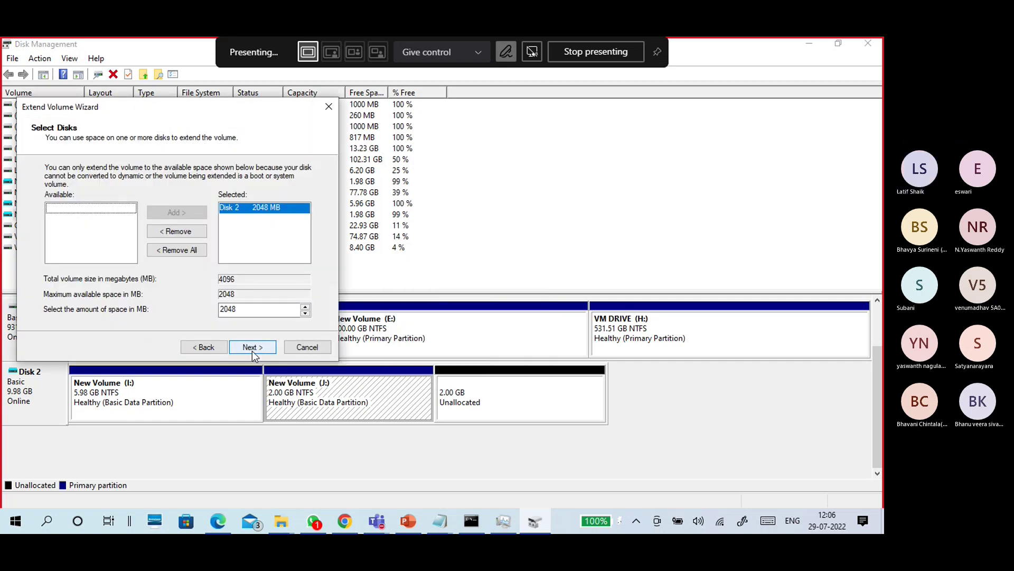
click(252, 347)
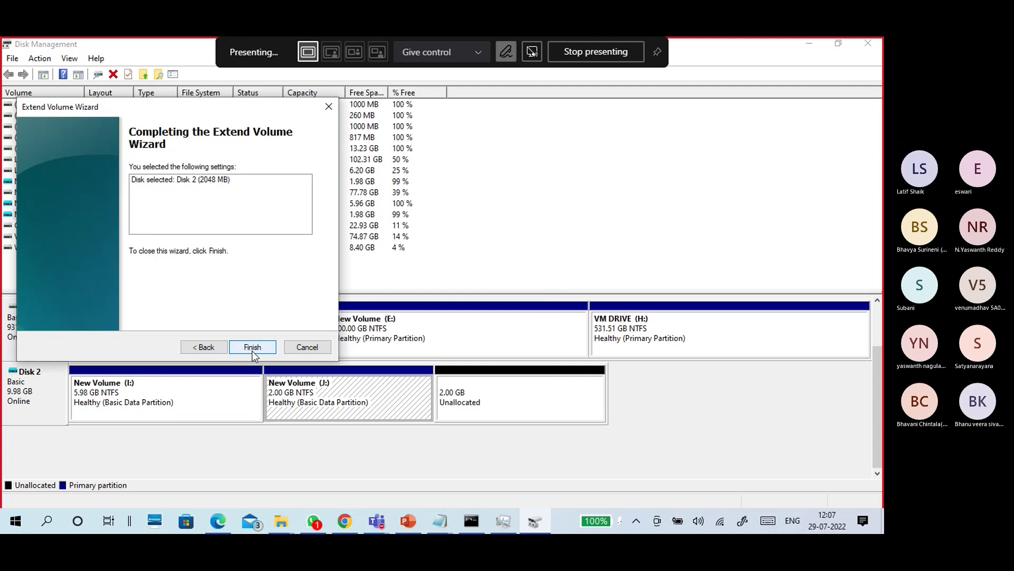
Complete the extension of volume J: on Disk 2 with the 2048 MB of unallocated space.
click(252, 347)
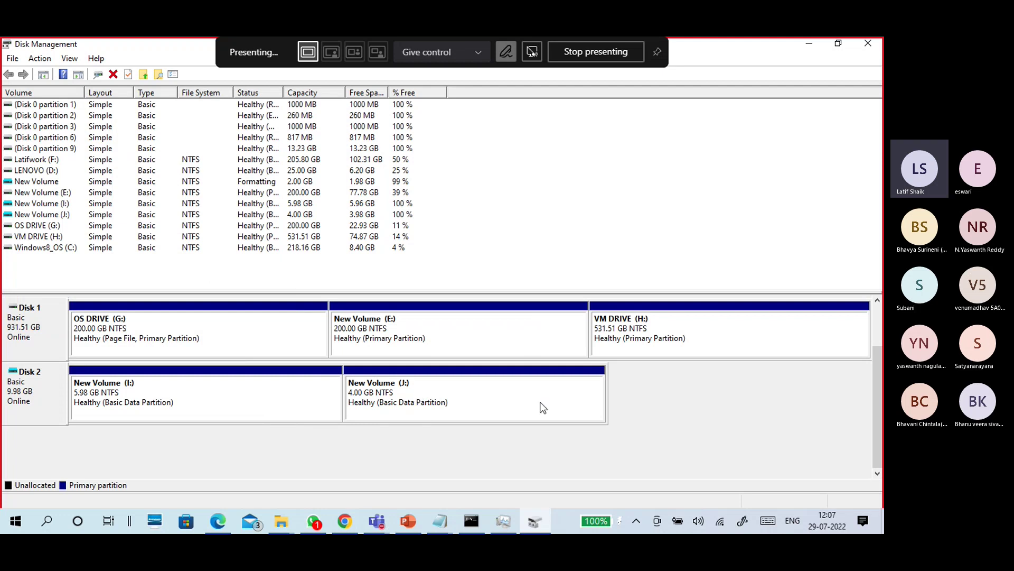
click(140, 404)
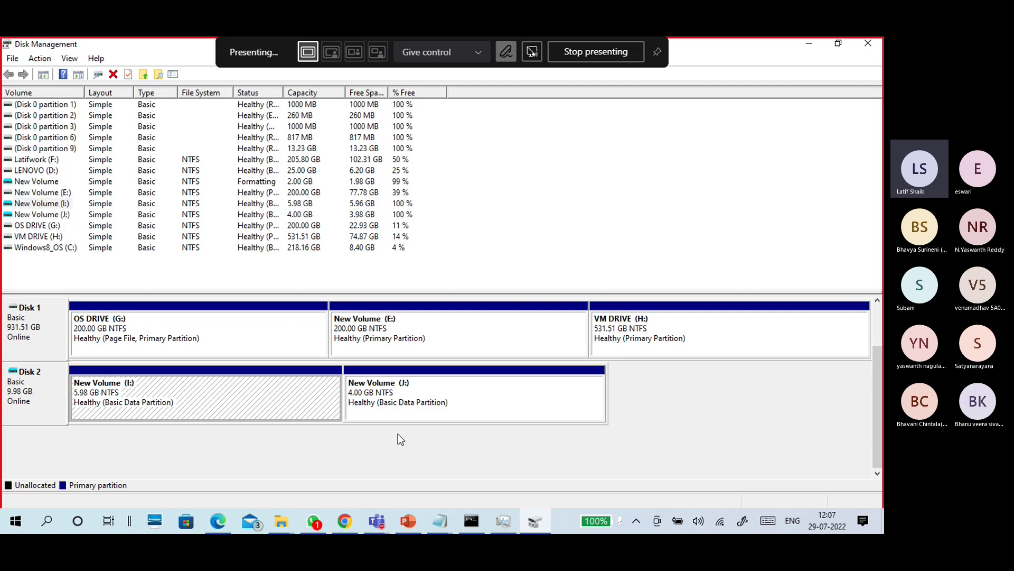
Shrink volume J: on Disk 2 by 2048 MB.
click(448, 402)
right_click(448, 402)
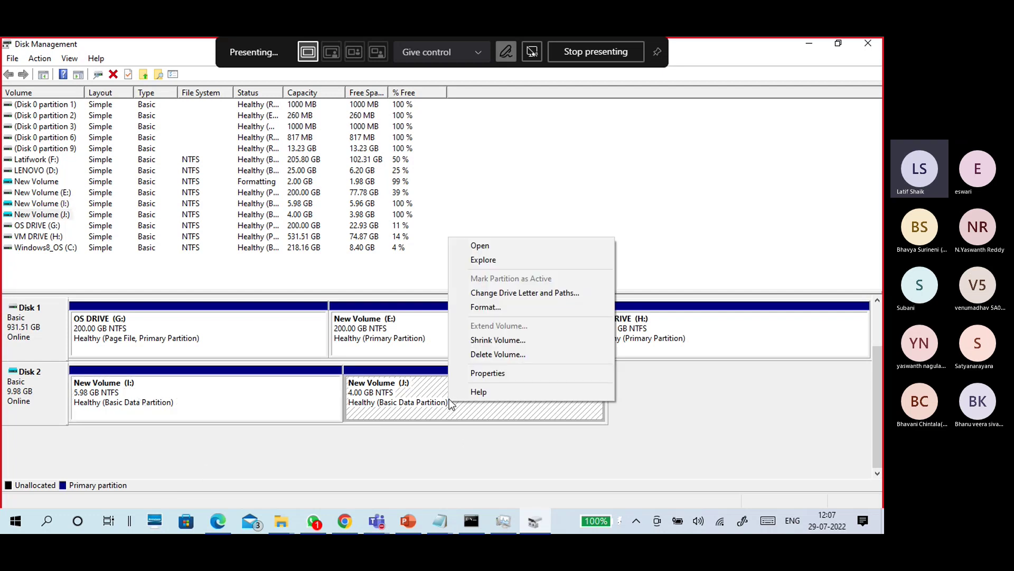
click(470, 340)
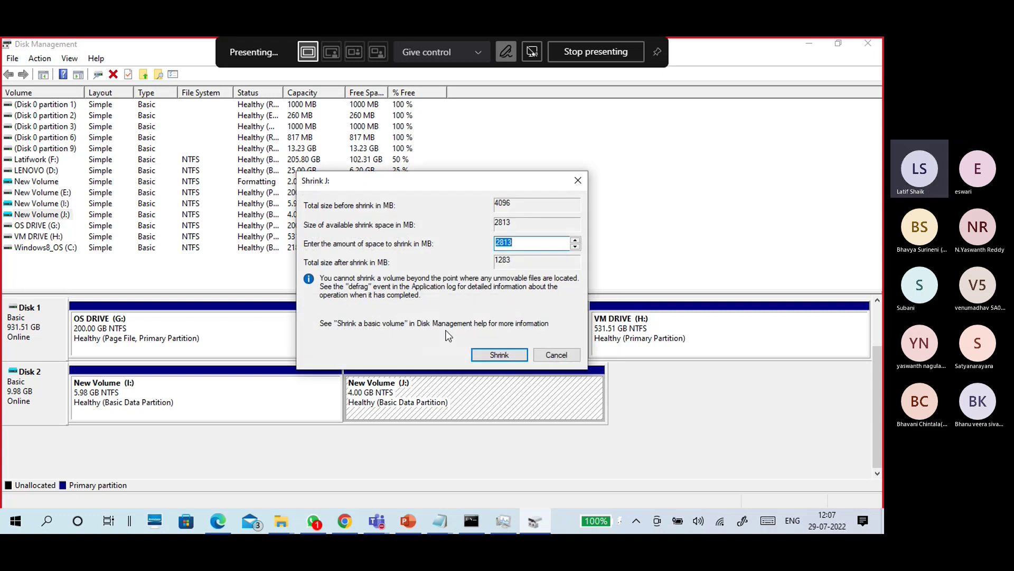
text(201)
key(BackSpace)
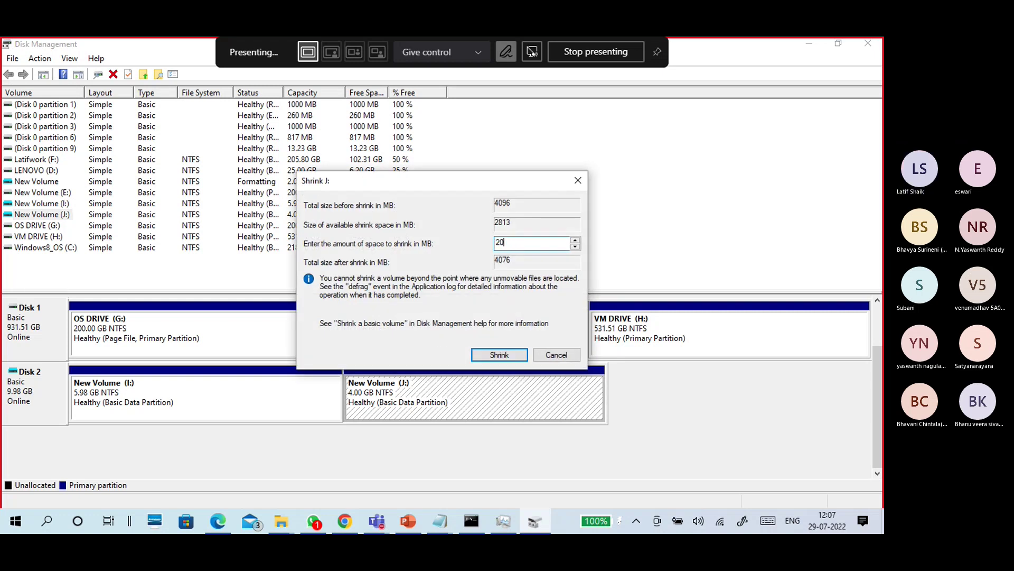
text(48)
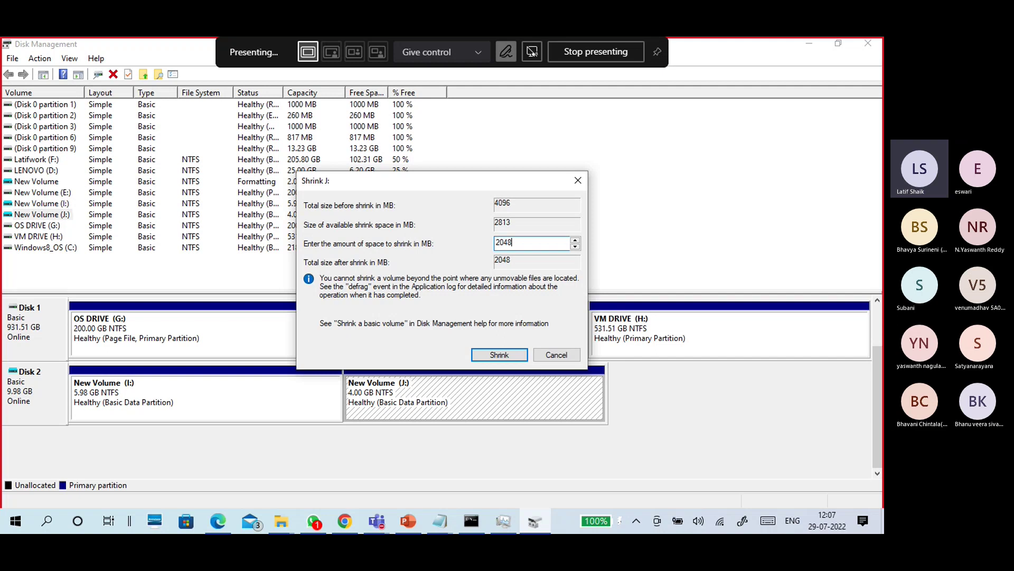
click(491, 356)
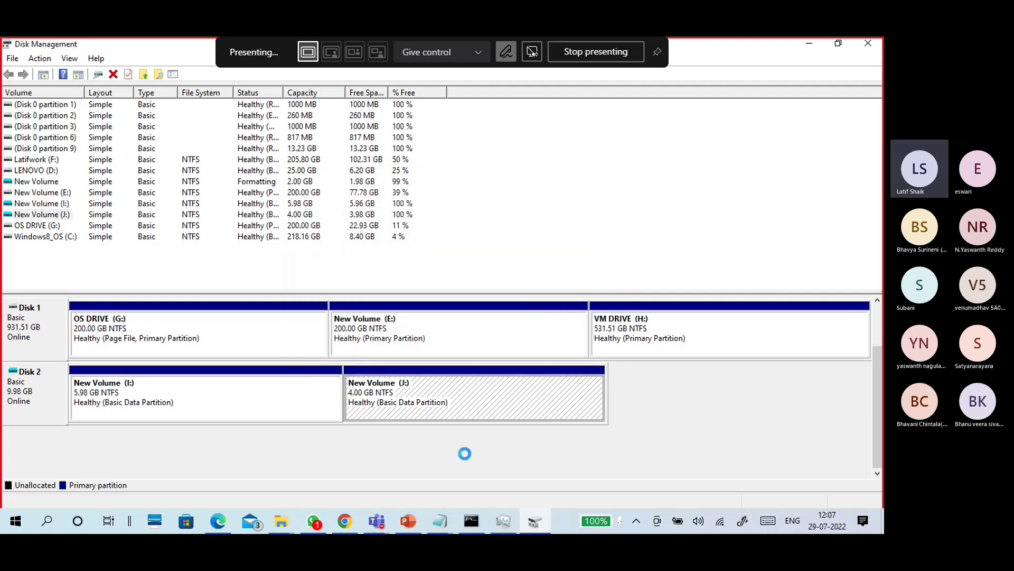
click(497, 404)
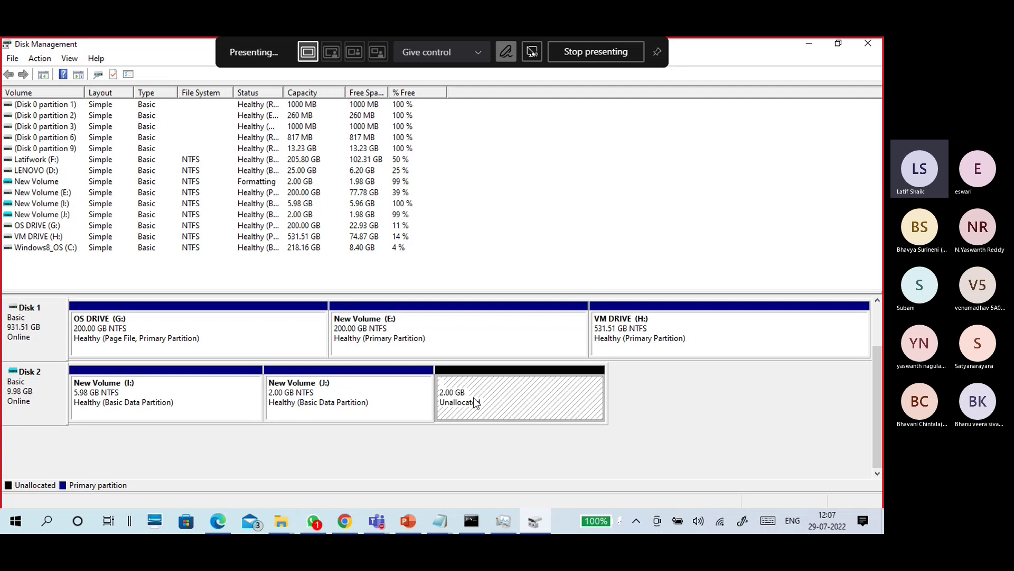
Compare whether Extend Volume is offered for volumes I: and J: relative to the unallocated space on Disk 2.
click(355, 391)
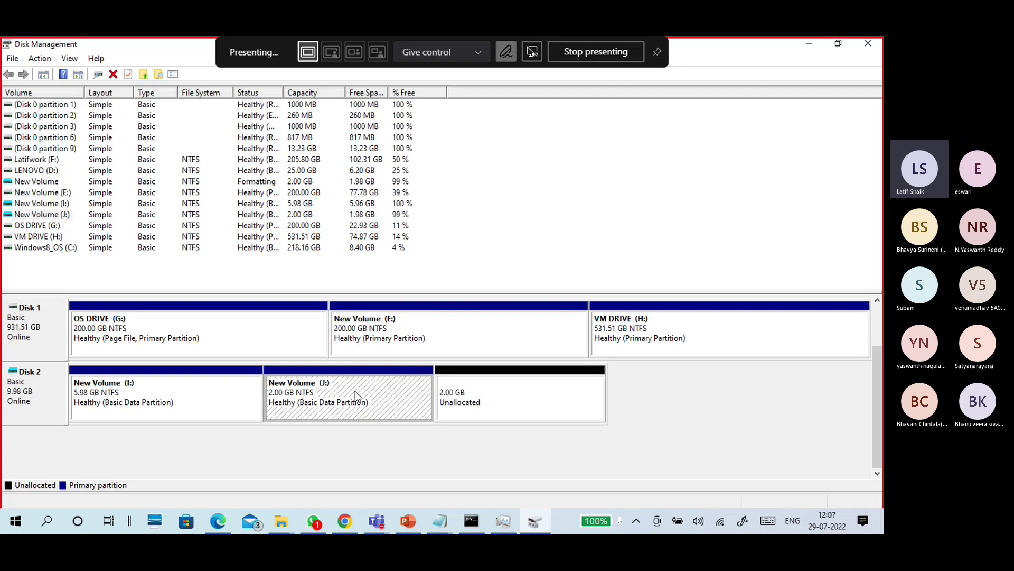
click(459, 394)
click(400, 392)
click(499, 397)
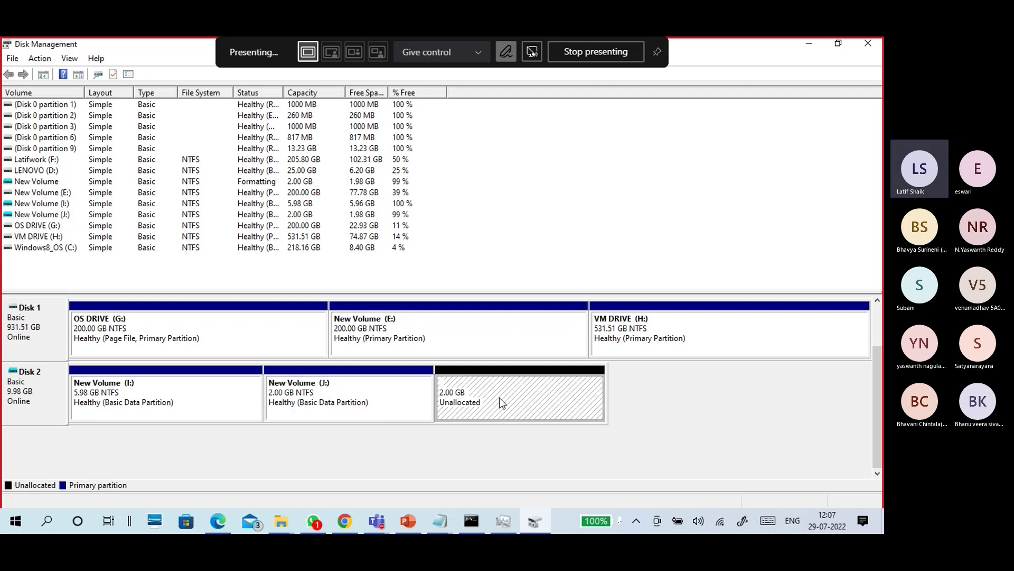
click(389, 395)
click(488, 397)
click(185, 389)
right_click(185, 389)
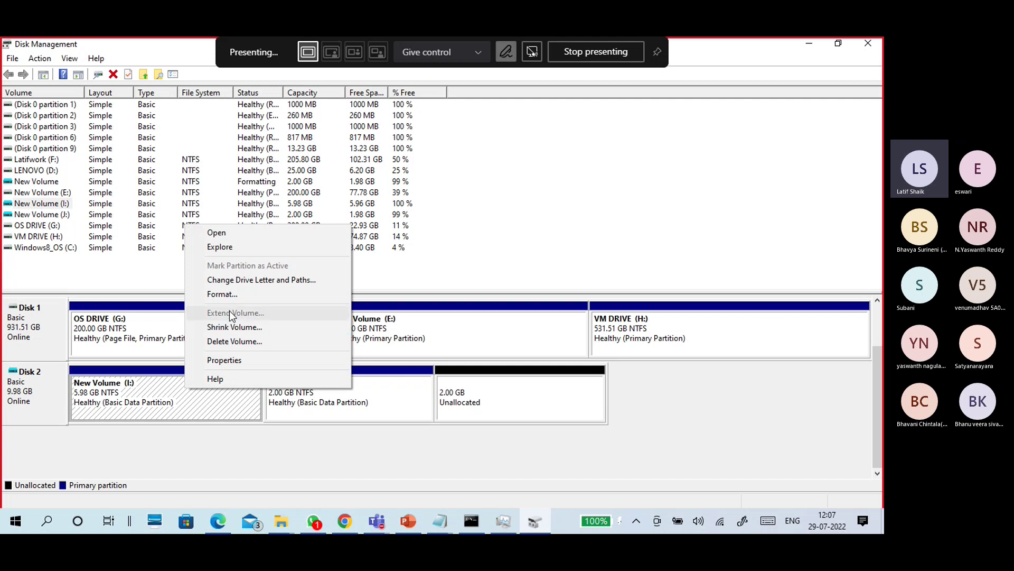
right_click(385, 392)
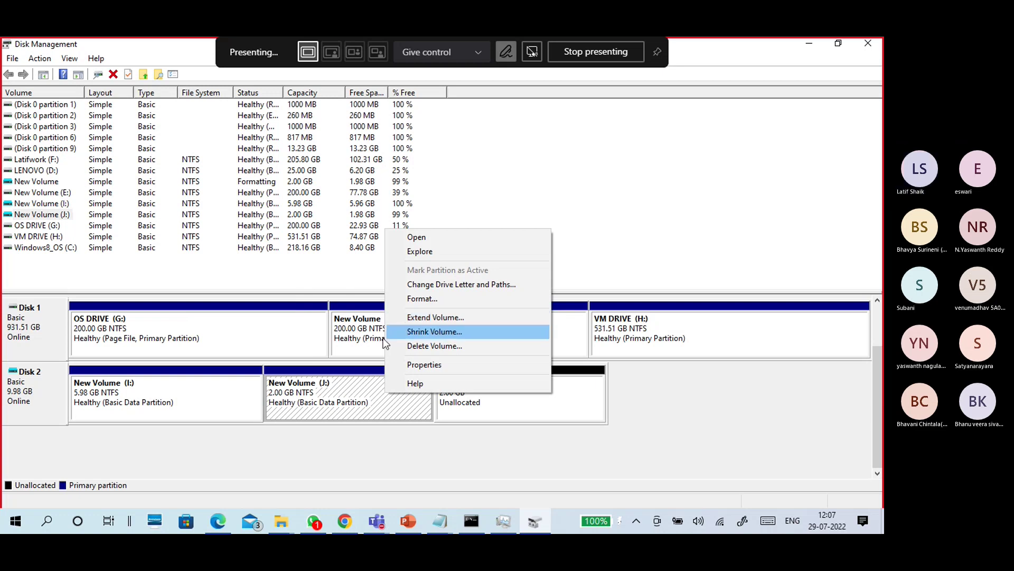
right_click(203, 400)
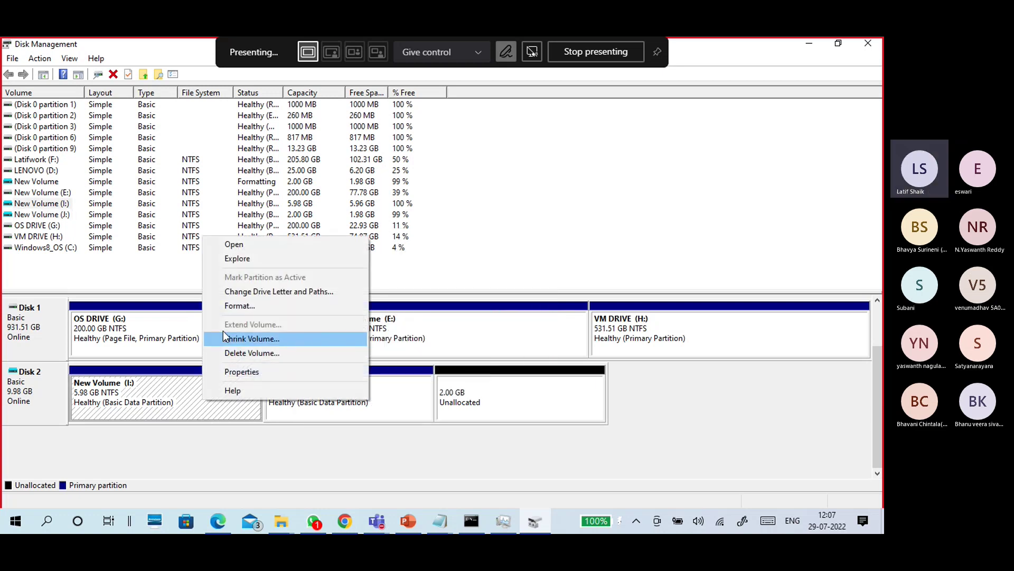
click(511, 400)
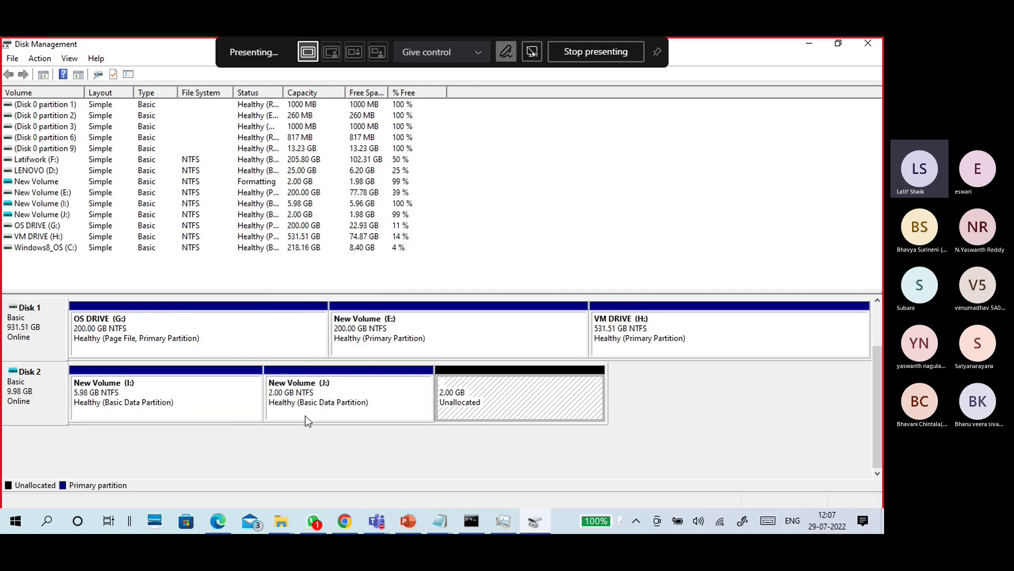
click(238, 378)
click(501, 410)
click(386, 398)
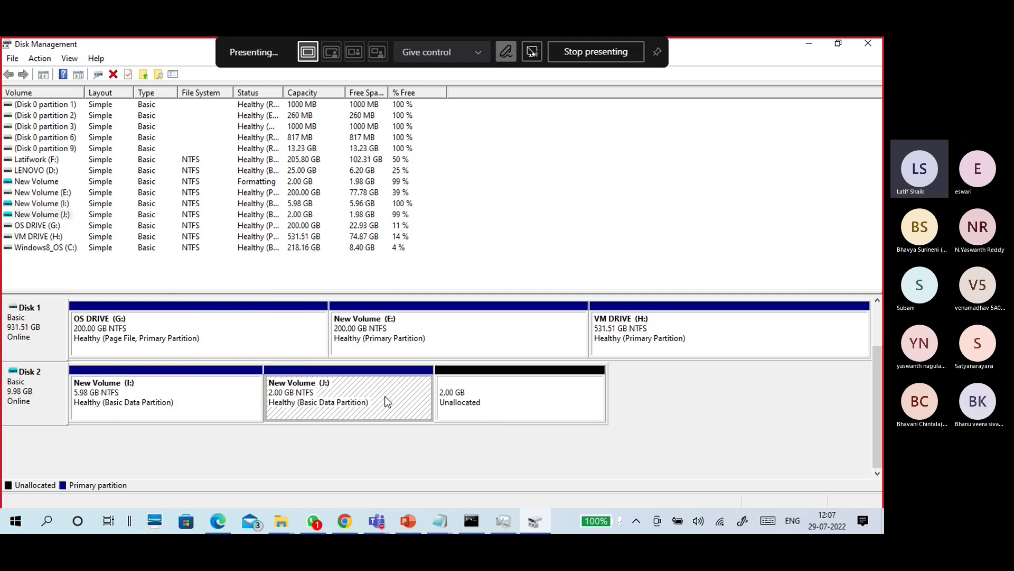
click(490, 397)
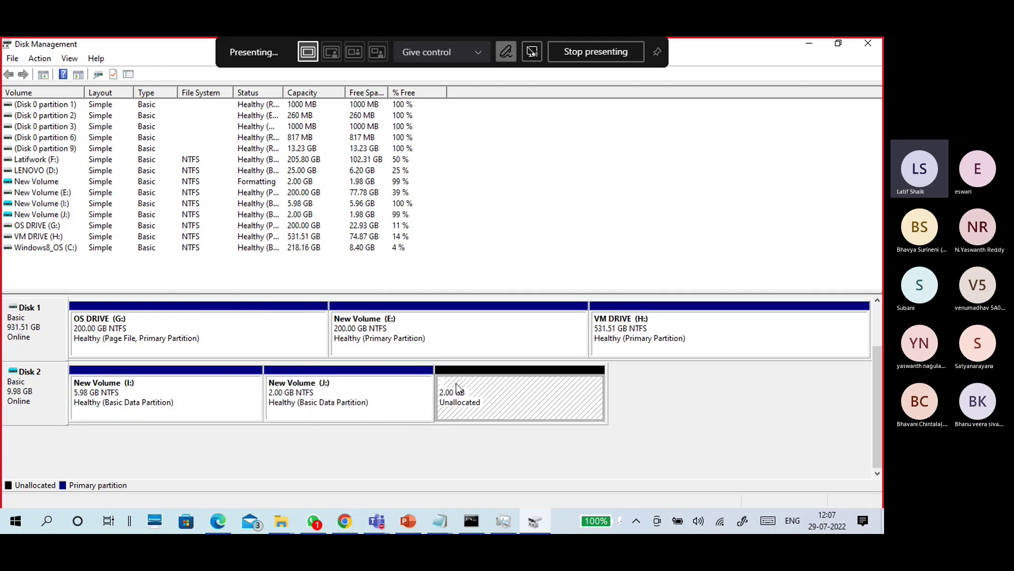
click(386, 407)
click(505, 391)
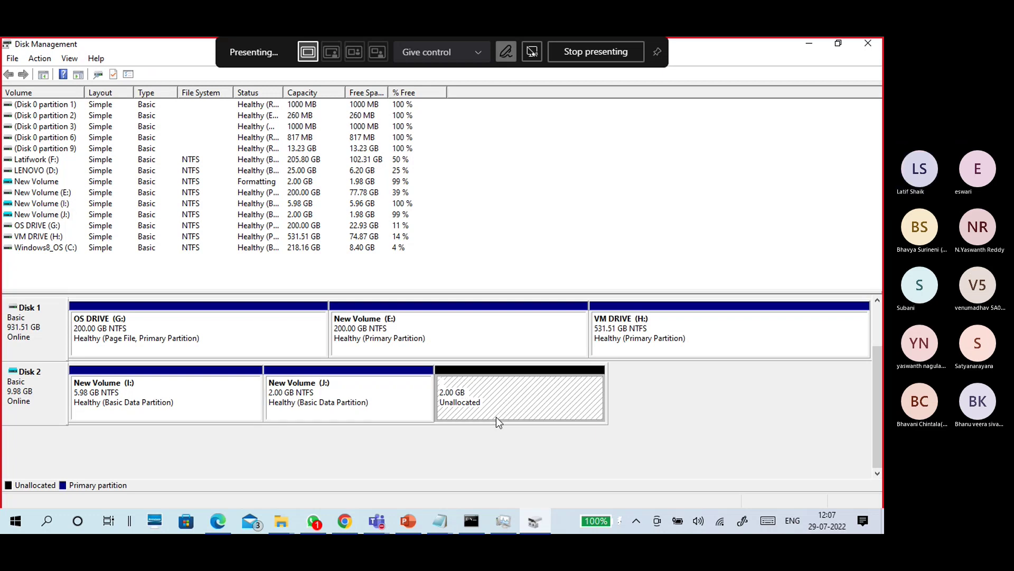
Launch OpenBoard in desktop annotation mode and bring Disk Management back up for drawing over it.
click(803, 47)
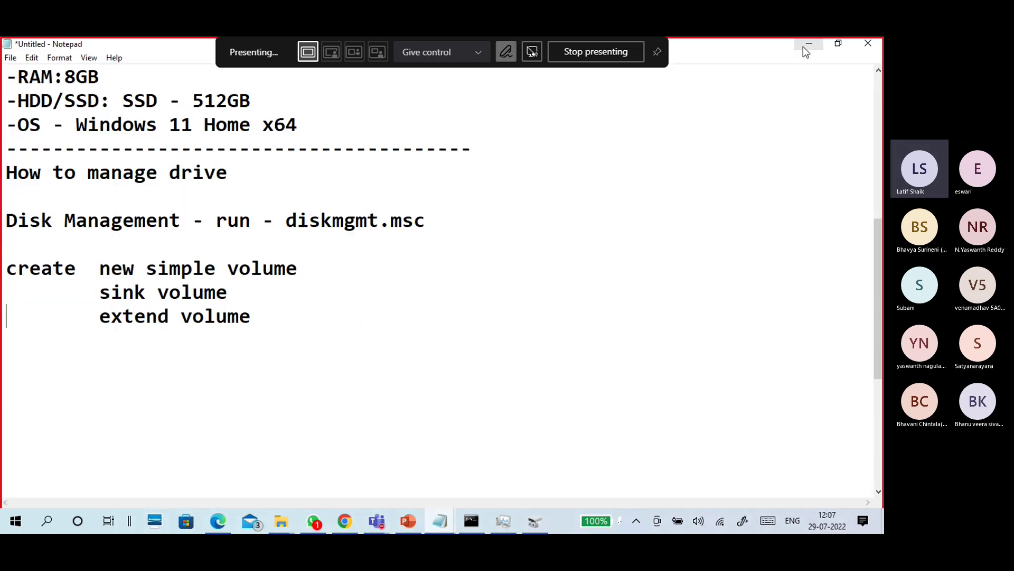
click(803, 47)
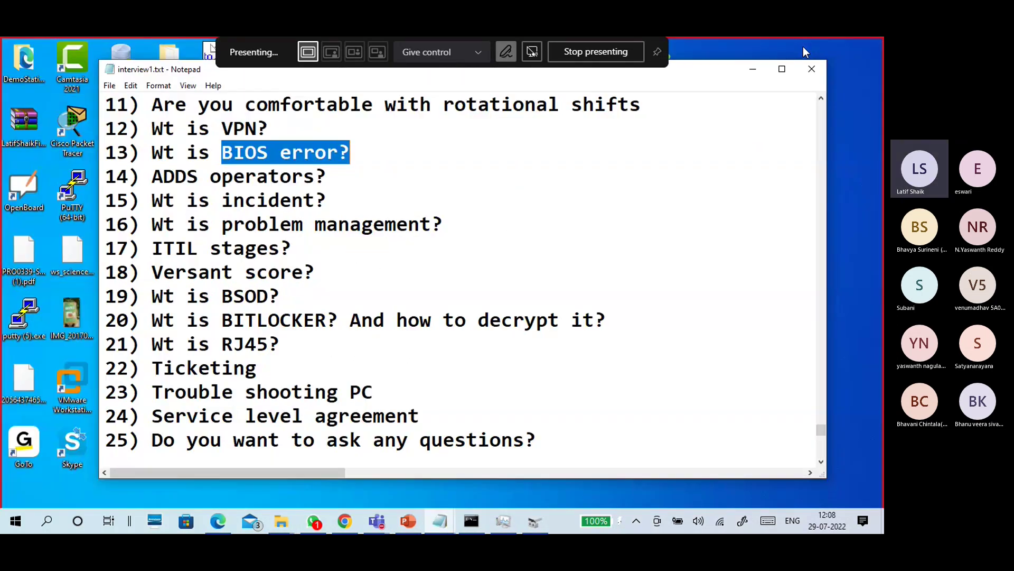
click(33, 196)
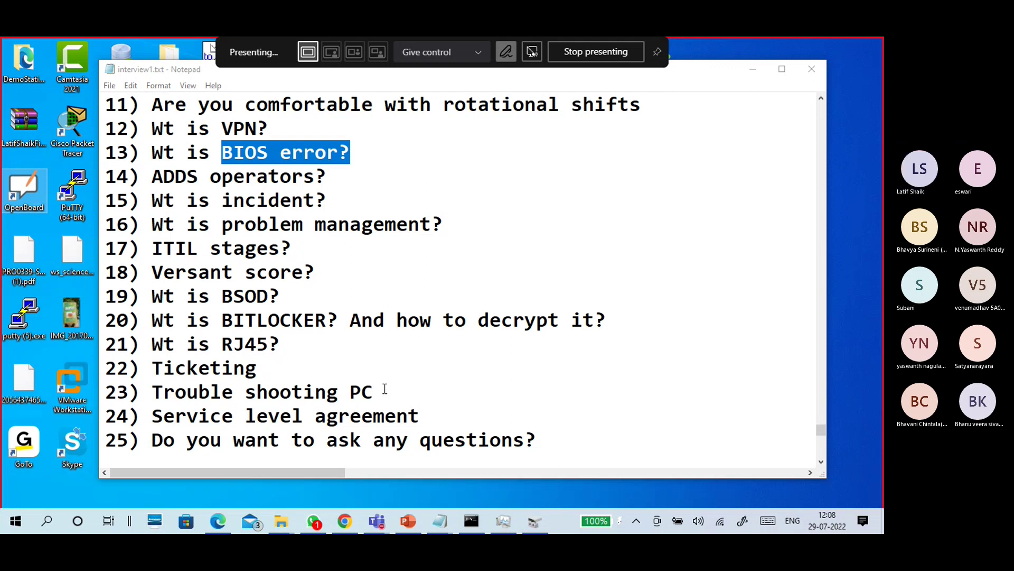
click(536, 519)
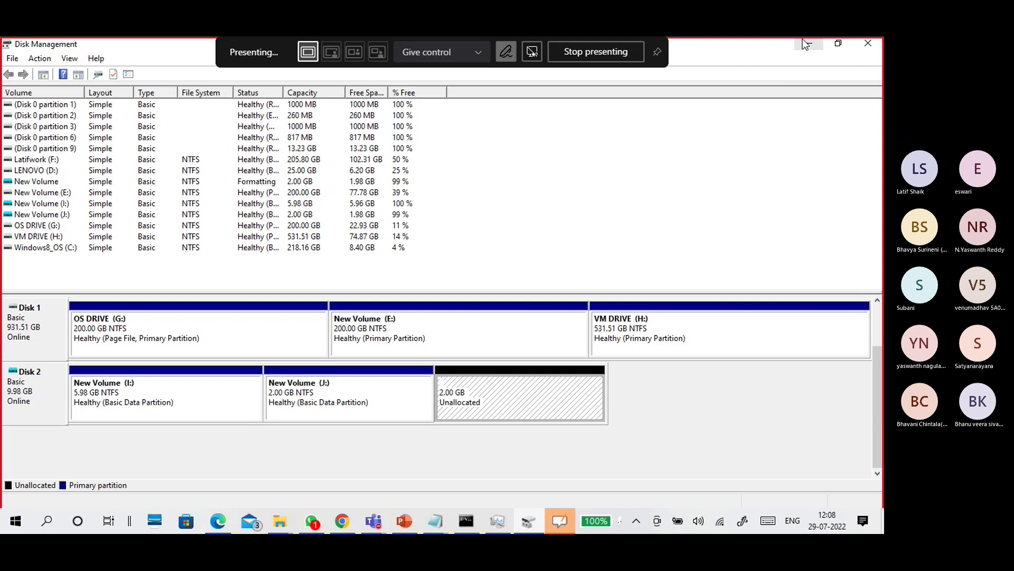
click(560, 522)
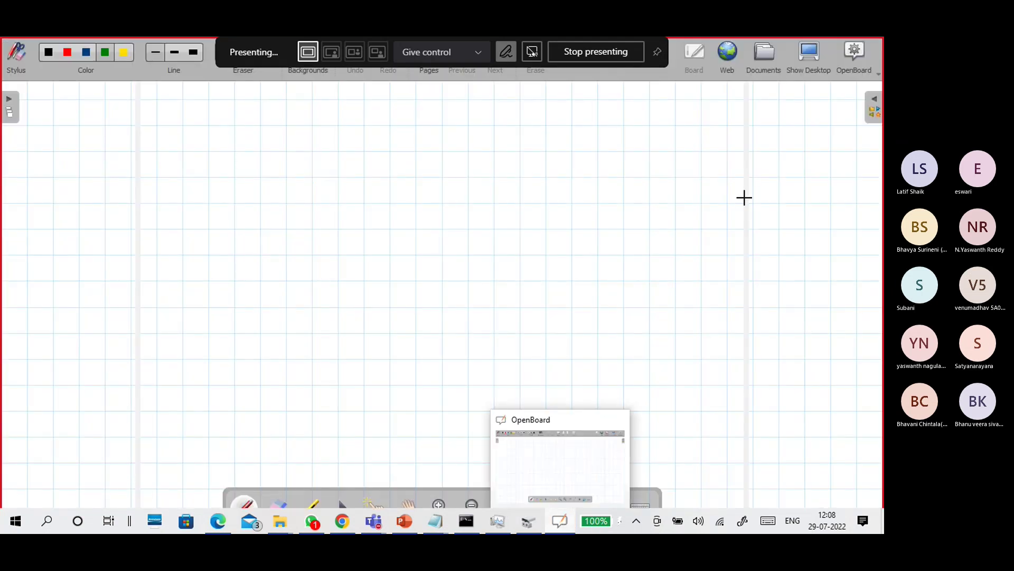
click(808, 59)
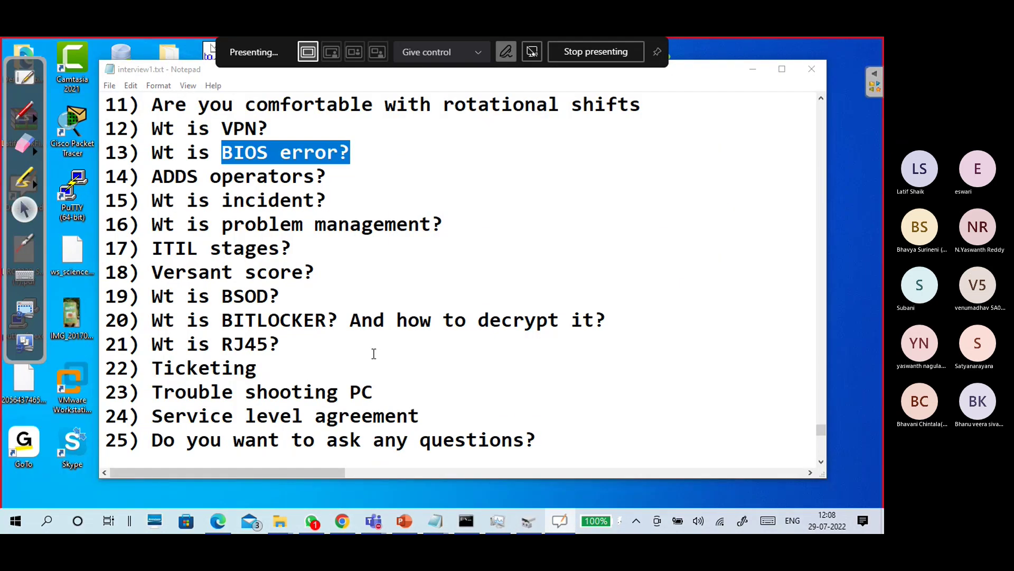
click(529, 522)
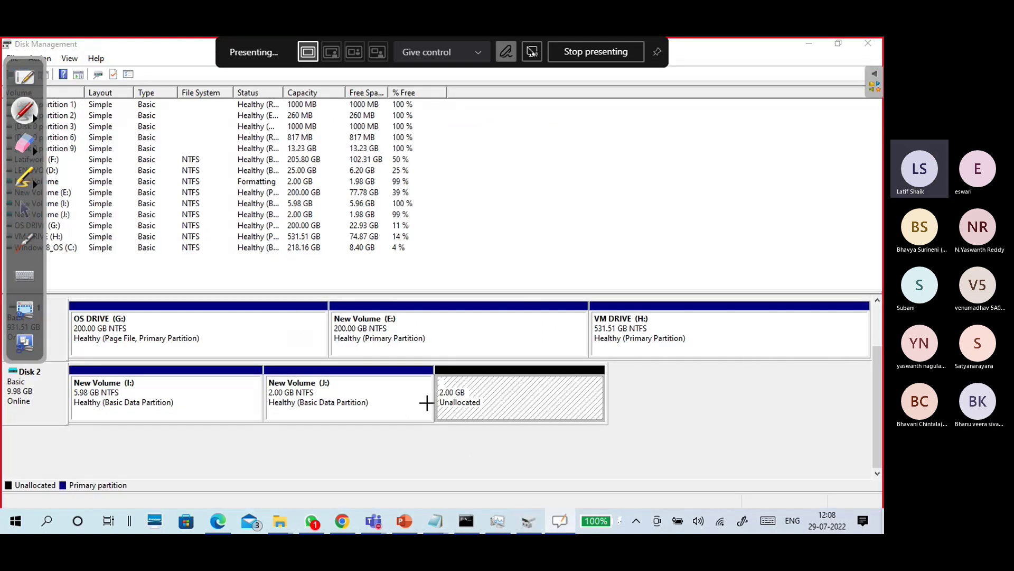
Draw arrows from the unallocated space to J: and a crossed-out arrow to I:, and box the end of I: beside J:.
mouse_move(406, 381)
mouse_down()
mouse_move(408, 357)
mouse_move(462, 371)
mouse_up()
drag(394, 400, 473, 392)
mouse_move(410, 392)
mouse_down()
mouse_move(410, 408)
mouse_move(283, 449)
mouse_move(243, 417)
mouse_move(246, 431)
mouse_move(257, 405)
mouse_up()
drag(327, 447, 349, 464)
drag(345, 446, 331, 463)
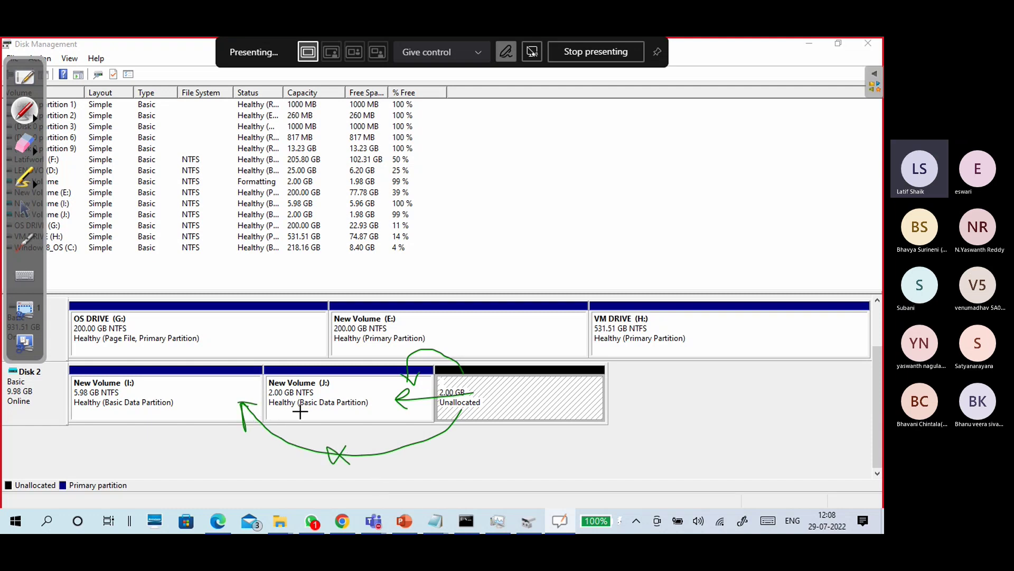
mouse_move(206, 364)
mouse_down()
mouse_move(206, 422)
mouse_move(265, 421)
mouse_move(249, 354)
mouse_move(194, 361)
mouse_up()
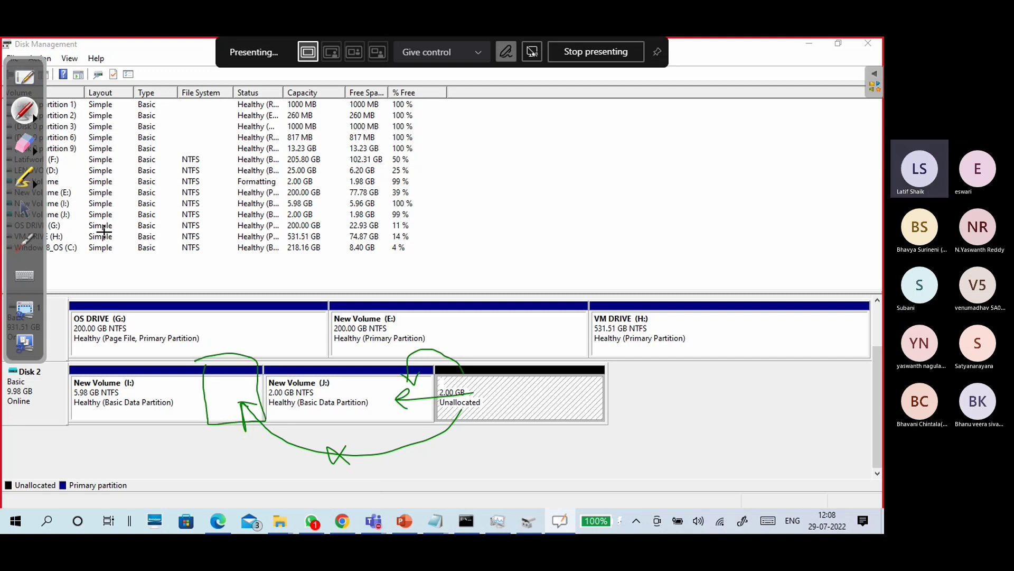
Replace the annotations with a box at the end of I:, an arrow from it into I: and a crossed-out arrow to J:.
click(24, 142)
mouse_move(294, 431)
mouse_down()
mouse_move(373, 465)
mouse_move(369, 387)
mouse_move(324, 430)
mouse_move(252, 379)
mouse_move(196, 375)
mouse_move(251, 442)
mouse_move(221, 364)
mouse_up()
click(24, 110)
mouse_move(217, 403)
mouse_down()
mouse_move(151, 413)
mouse_move(173, 423)
mouse_up()
mouse_move(239, 386)
mouse_down()
mouse_move(274, 332)
mouse_move(332, 388)
mouse_up()
mouse_move(286, 351)
mouse_down()
mouse_move(271, 368)
mouse_move(294, 378)
mouse_up()
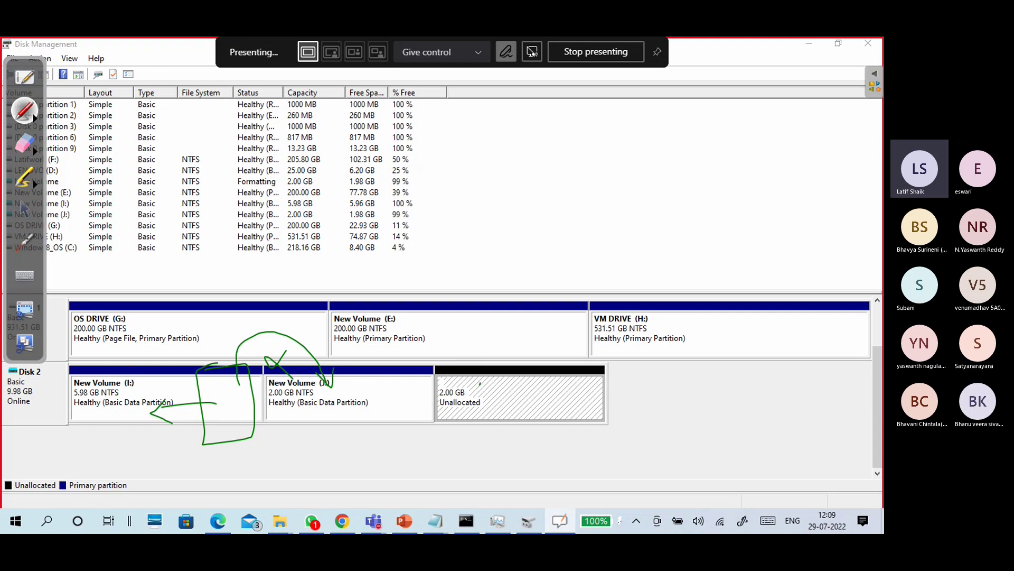
Draw an arrow from the unallocated space to J:, a crossed-out one to I:, and a box beyond the unallocated space joined by arrows.
mouse_move(480, 383)
mouse_down()
mouse_move(400, 401)
mouse_move(417, 410)
mouse_move(468, 373)
mouse_move(194, 363)
mouse_move(241, 363)
mouse_up()
mouse_move(436, 314)
mouse_down()
mouse_move(429, 320)
mouse_move(454, 346)
mouse_up()
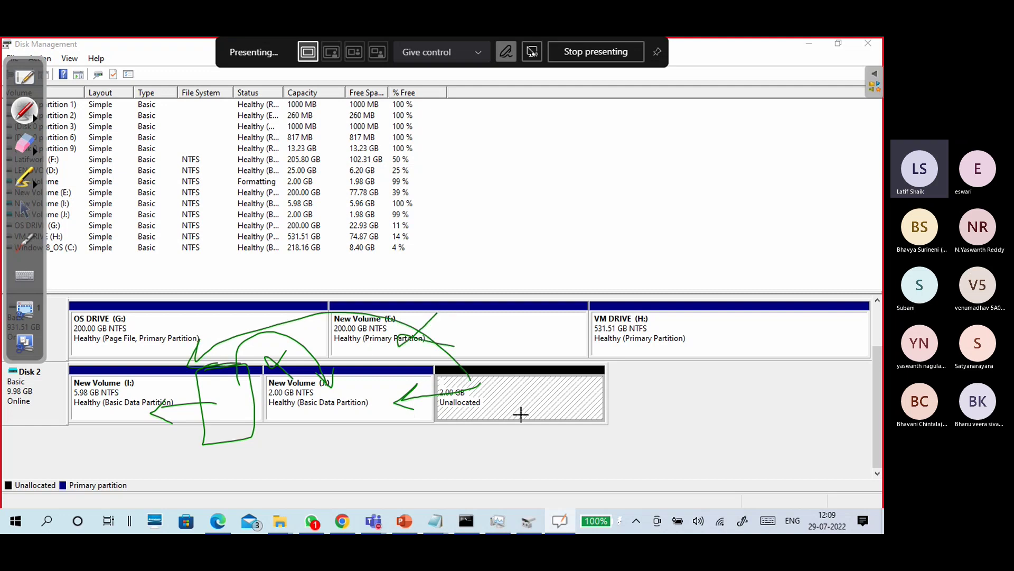
mouse_move(671, 364)
mouse_down()
mouse_move(636, 362)
mouse_move(621, 432)
mouse_move(789, 403)
mouse_move(639, 374)
mouse_up()
mouse_move(587, 392)
mouse_down()
mouse_move(653, 390)
mouse_move(646, 405)
mouse_up()
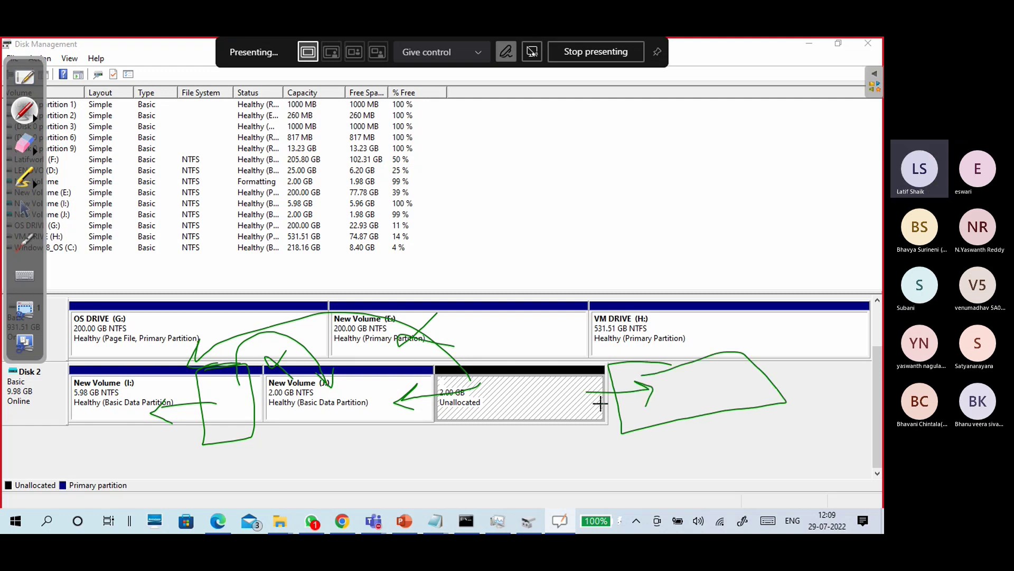
drag(581, 384, 605, 411)
mouse_move(256, 367)
mouse_down()
mouse_move(208, 370)
mouse_move(232, 383)
mouse_up()
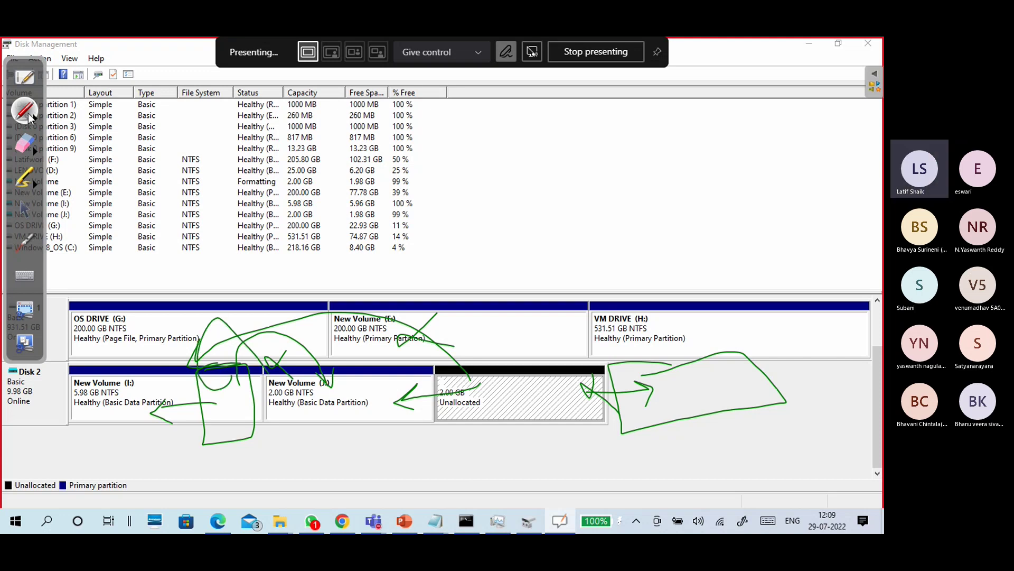
Erase all annotations drawn over Disk Management and return to the selection tool.
click(30, 143)
mouse_move(236, 340)
mouse_down()
mouse_move(249, 464)
mouse_move(238, 380)
mouse_move(451, 393)
mouse_move(340, 303)
mouse_up()
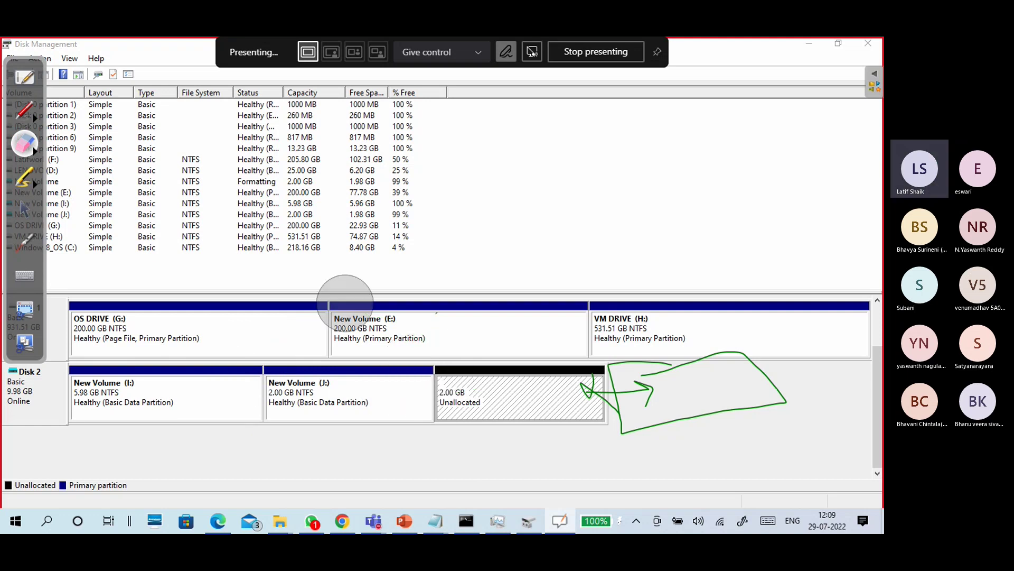
mouse_move(555, 359)
mouse_down()
mouse_move(736, 410)
mouse_move(797, 369)
mouse_up()
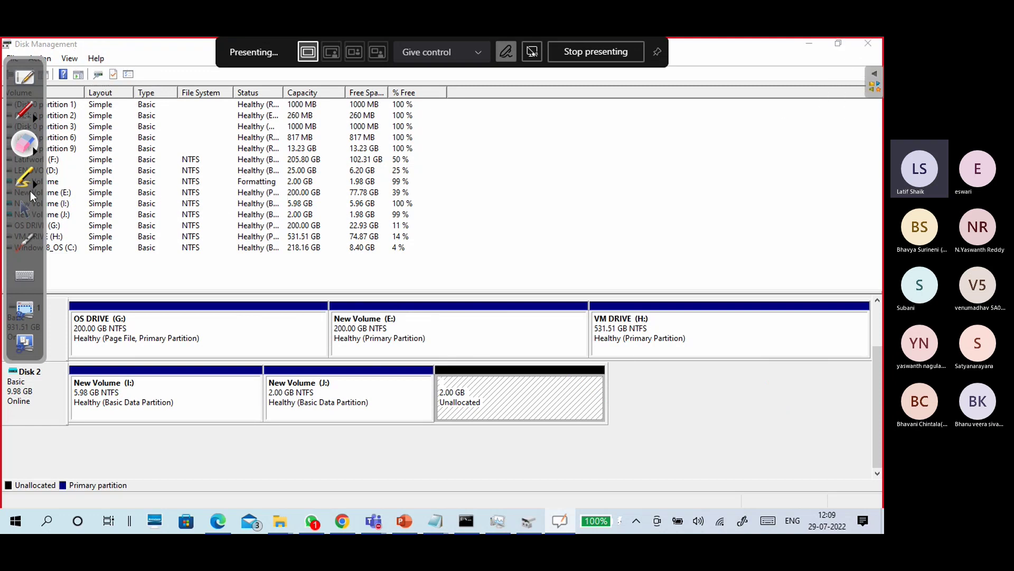
click(24, 209)
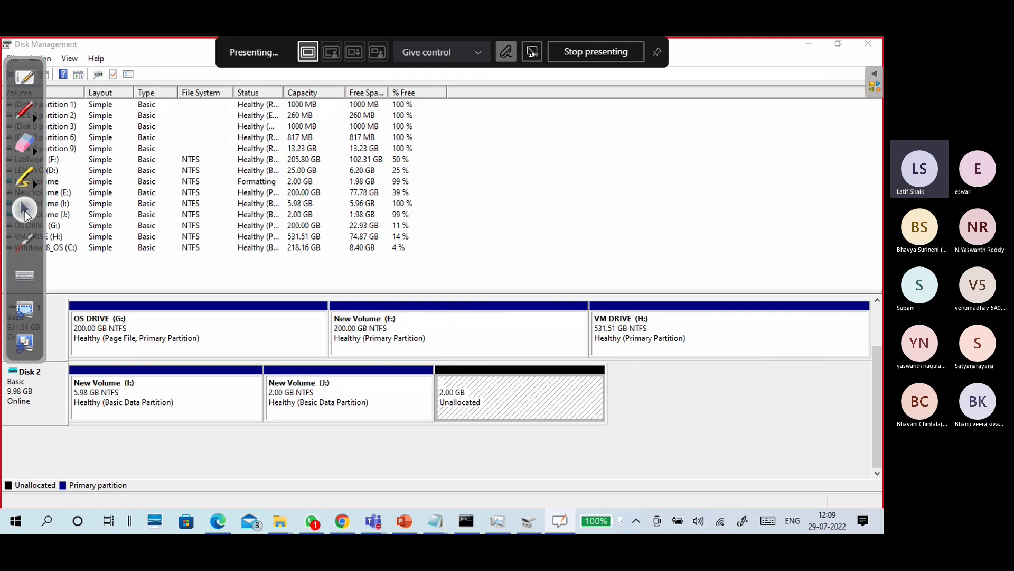
Close Disk Management and switch to the untitled Notepad document with the drive management notes.
click(868, 44)
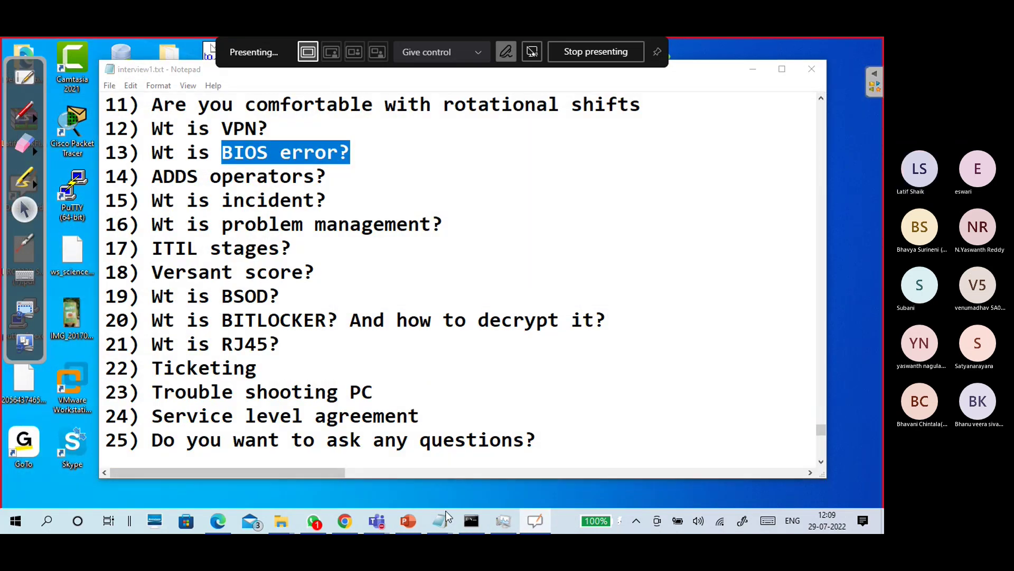
mouse_move(440, 521)
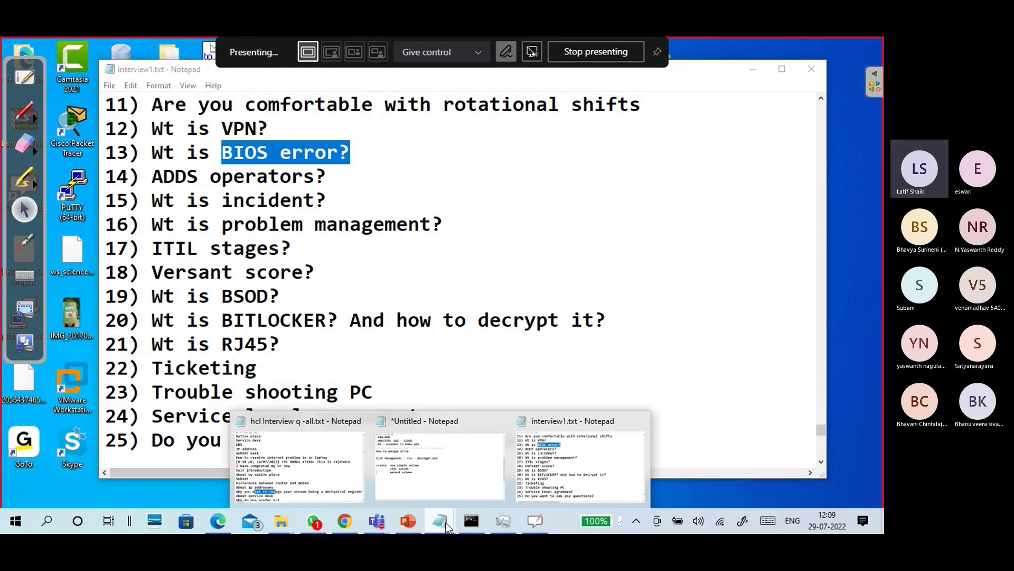
click(490, 491)
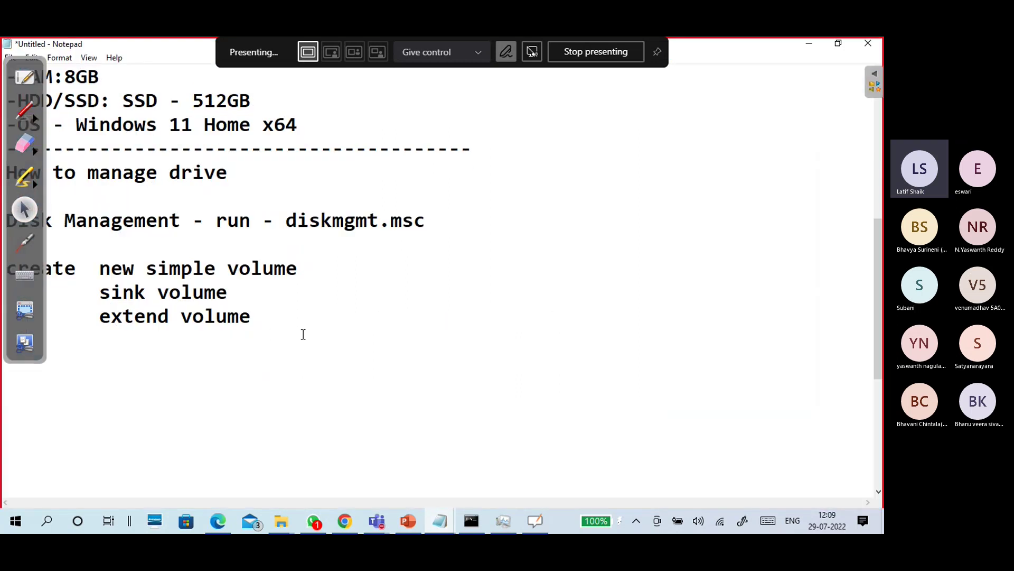
Add a dashed separator line below "extend volume" and restore the maximized notes window to its smaller size.
click(299, 320)
key(Return)
text(------------------------)
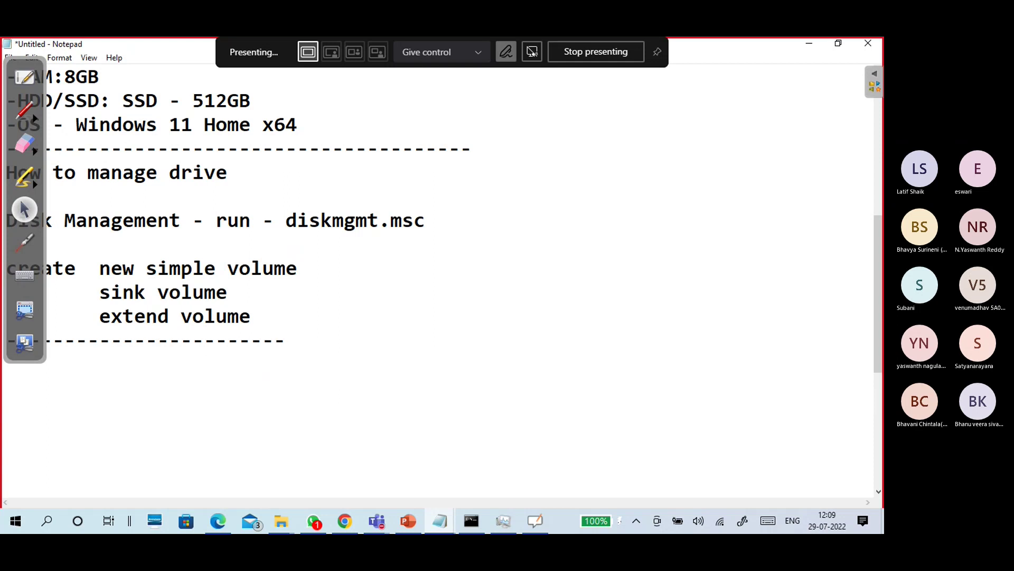
double_click(160, 45)
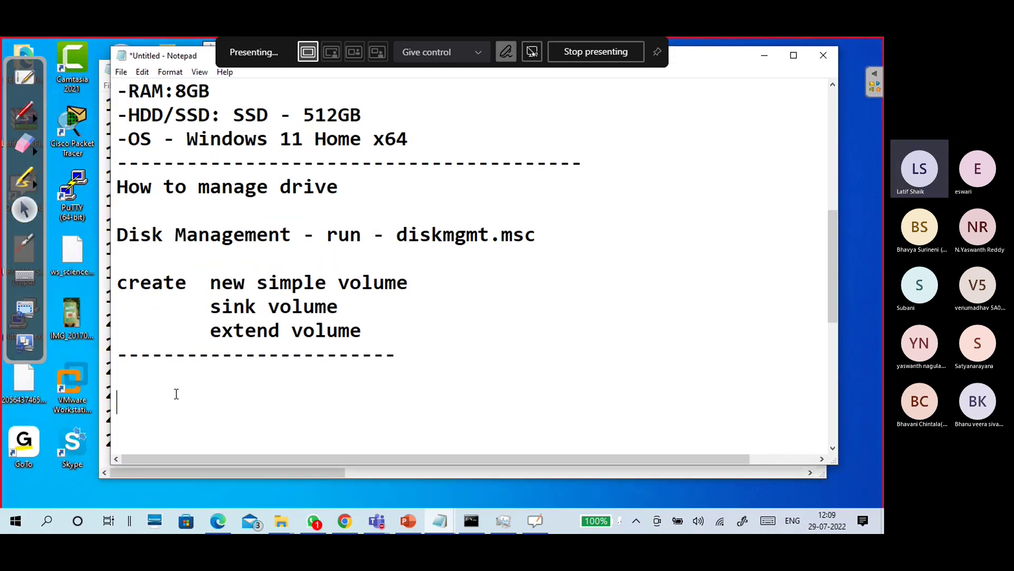
Write "format the drive" on the line below the dashed separator.
scroll(166, 376, down, 2)
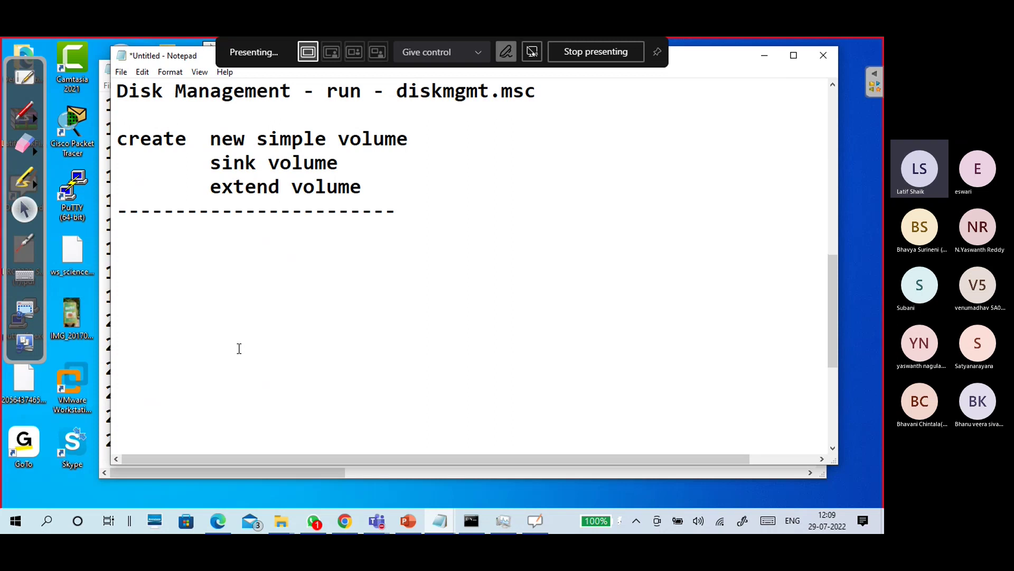
text(format th)
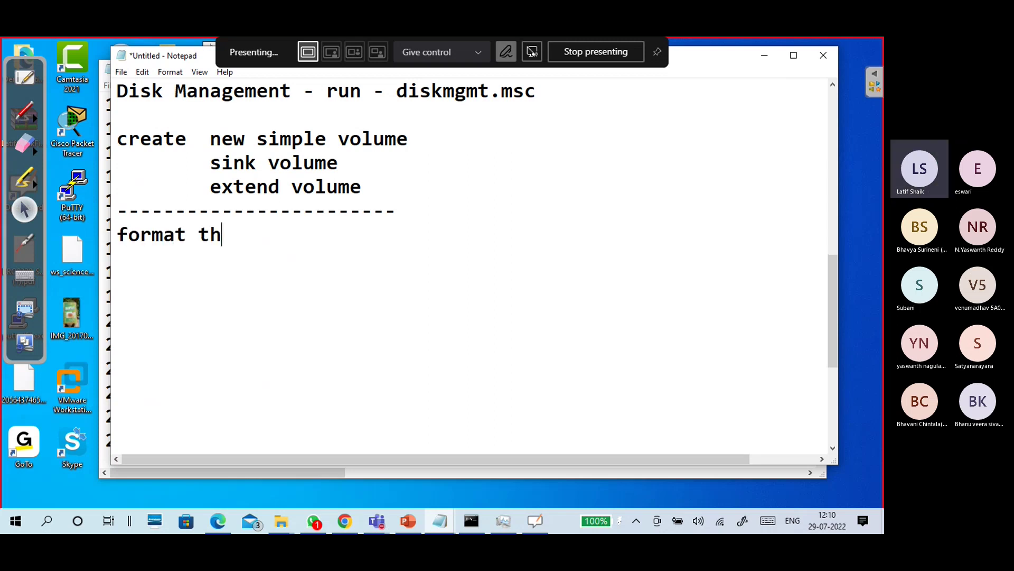
key(BackSpace)
key(BackSpace)
text(drive)
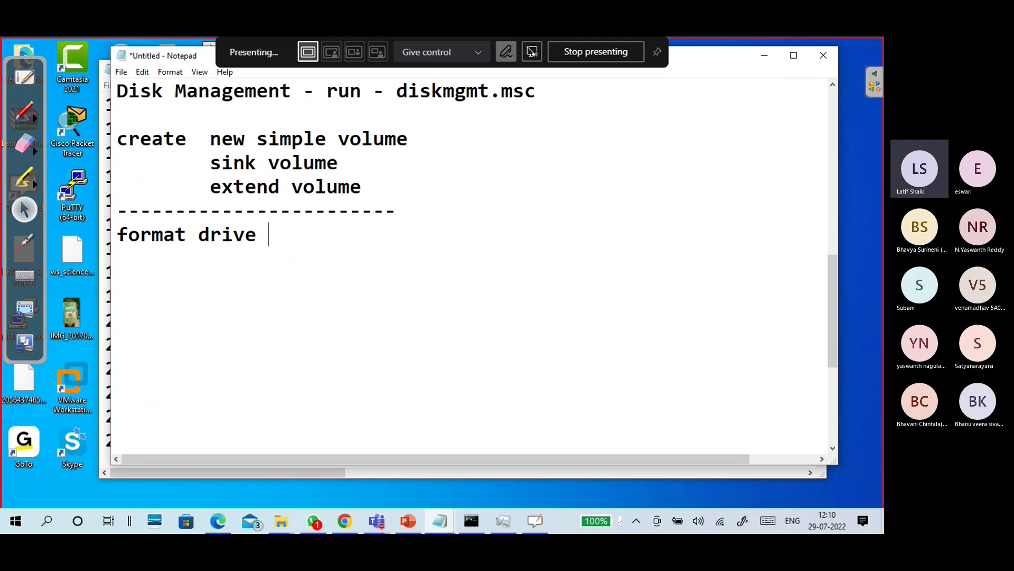
key(Left)
key(Left)
key(Left)
key(Left)
key(Left)
text(the)
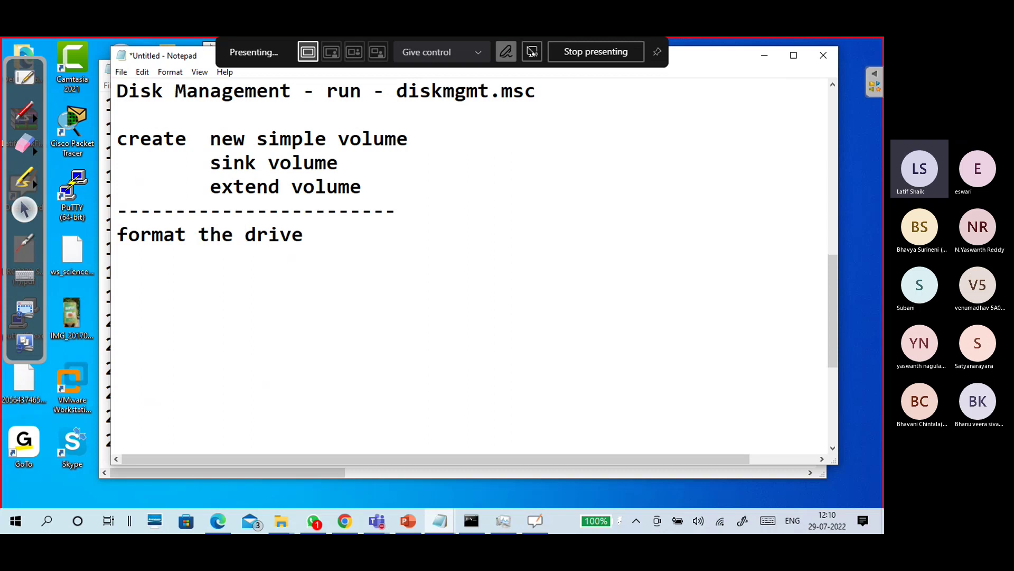
Complete the line about formatting the drive with "with a file system" and start a new line.
key(Right)
key(Right)
key(Right)
key(Right)
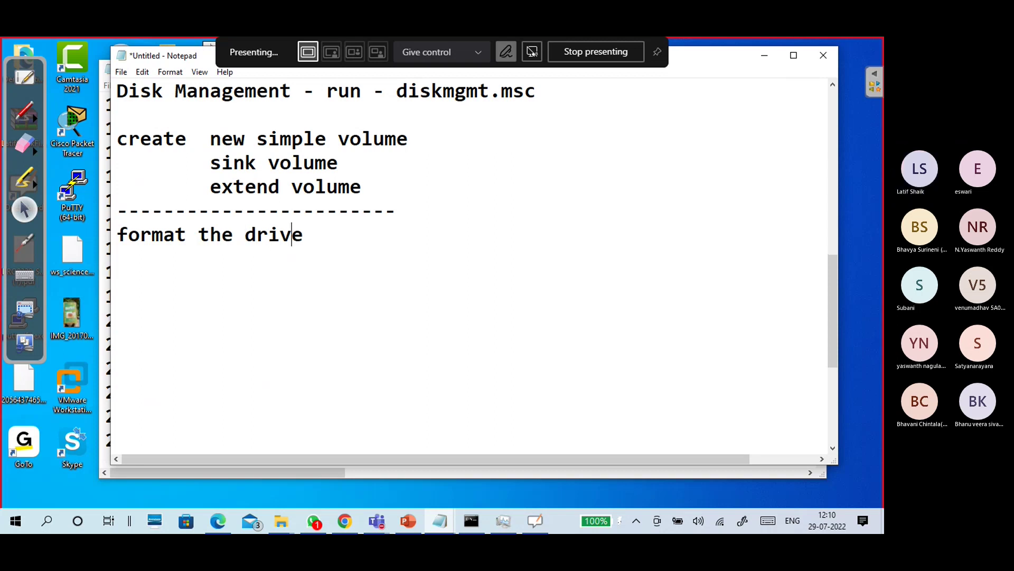
key(Right)
key(Right)
text(with a )
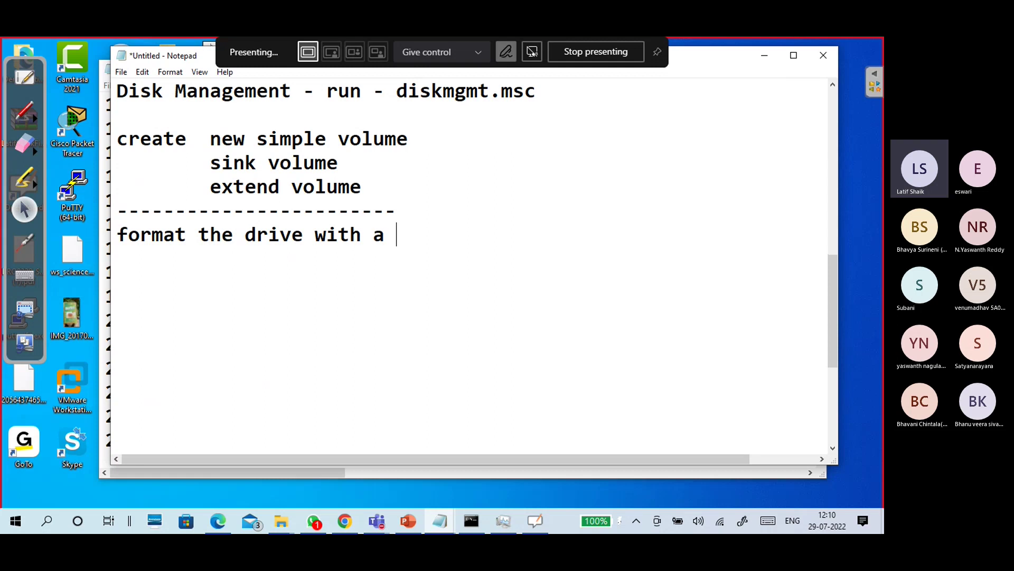
text(file sys)
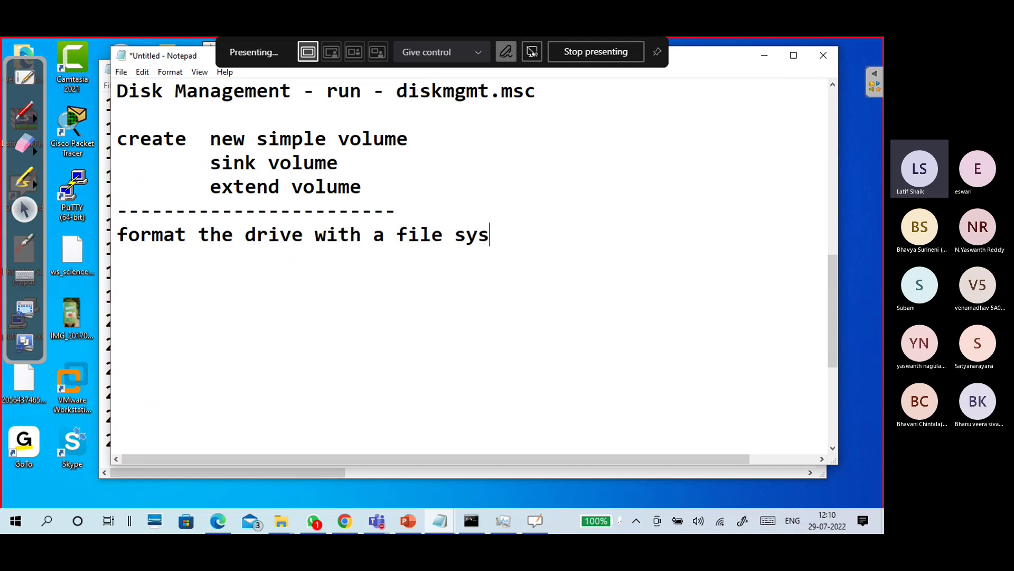
text(tem)
key(Return)
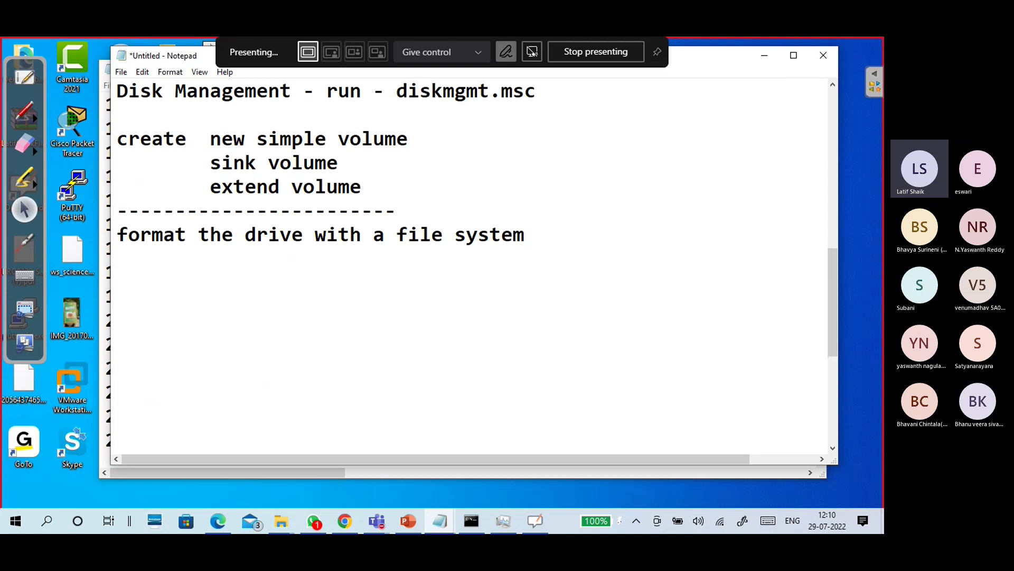
Write the definition "format - defining file system" under the previous line, leaving a blank line after it.
text(format -)
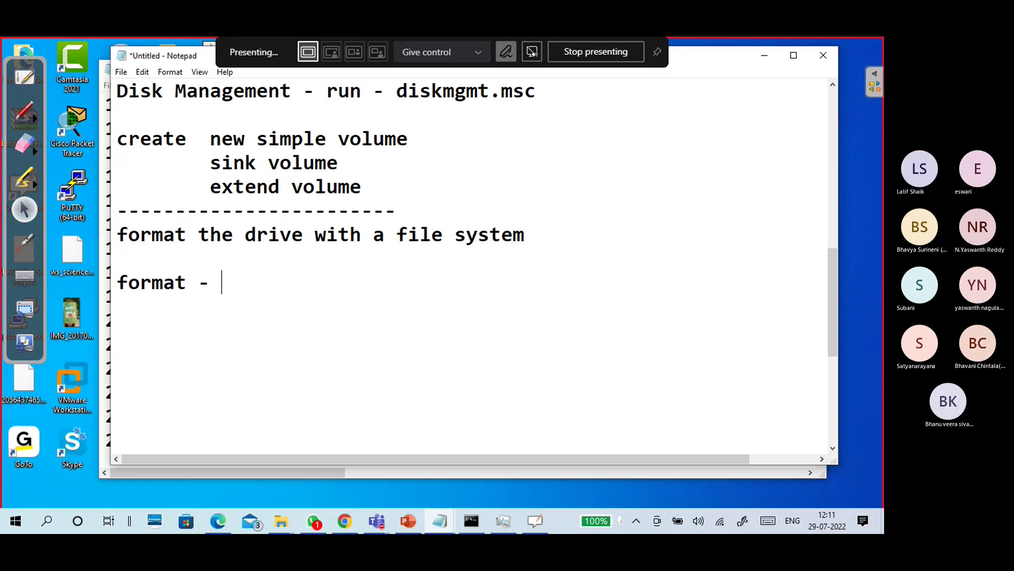
text(define)
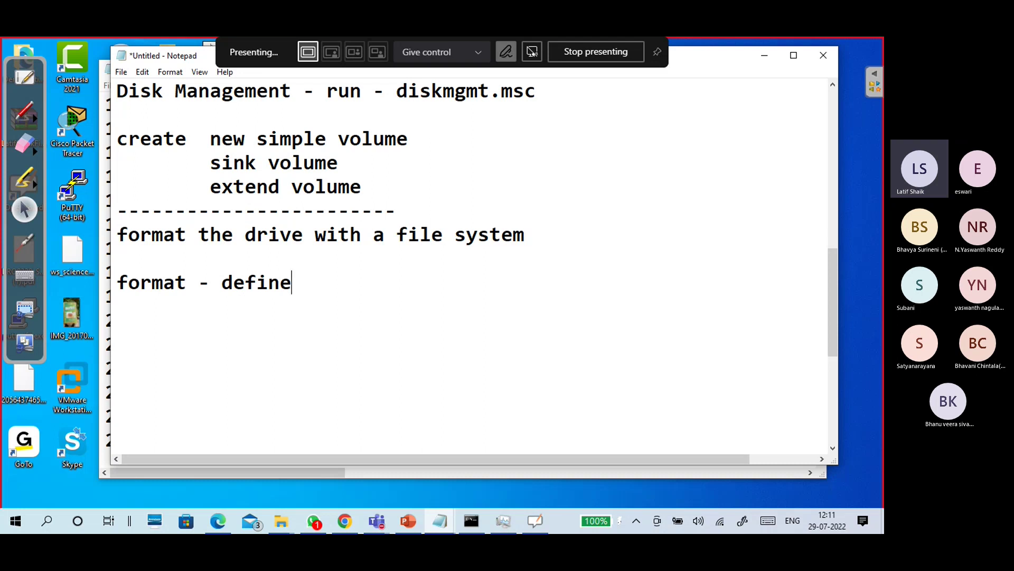
key(BackSpace)
text(ing )
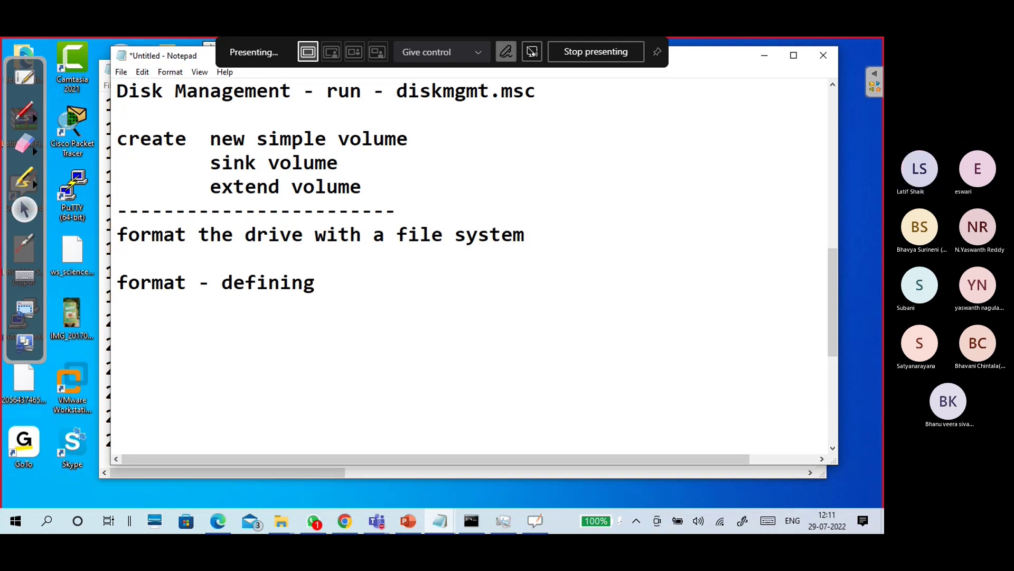
text(file sys)
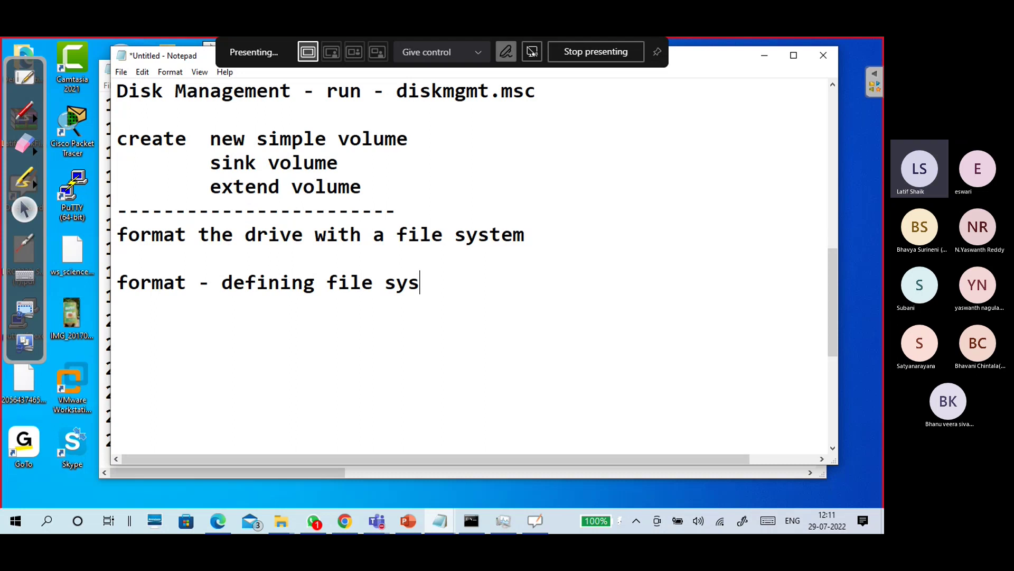
text(tem)
key(Return)
key(Return)
Write "file system" as a heading below the format definition.
text(f)
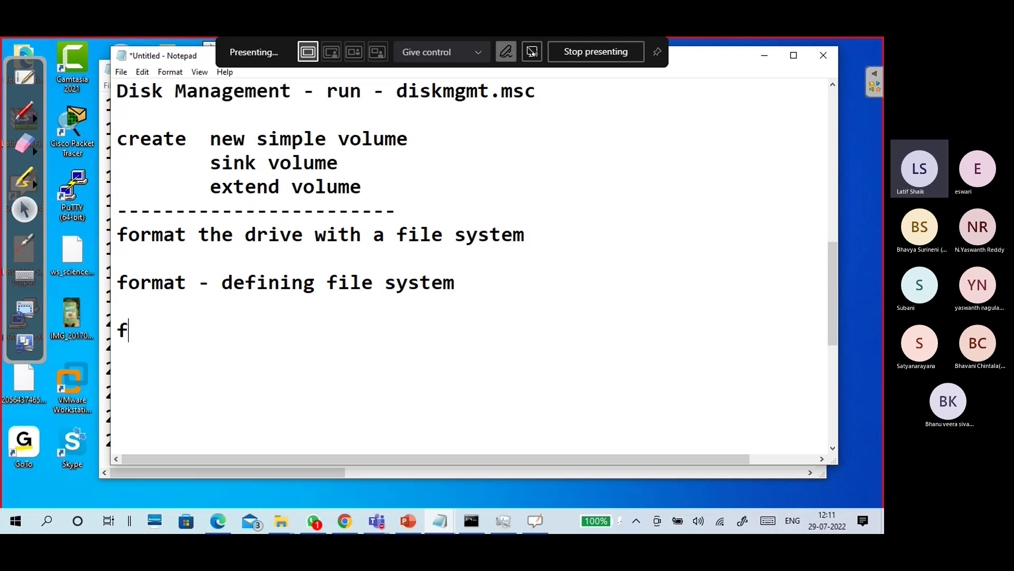
text(ilesy)
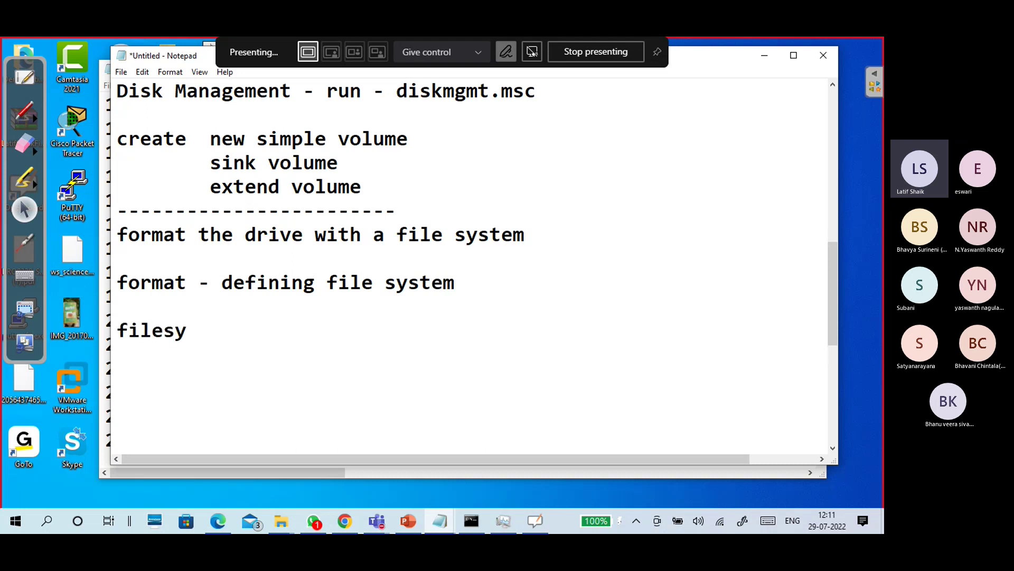
key(BackSpace)
key(BackSpace)
text(systen)
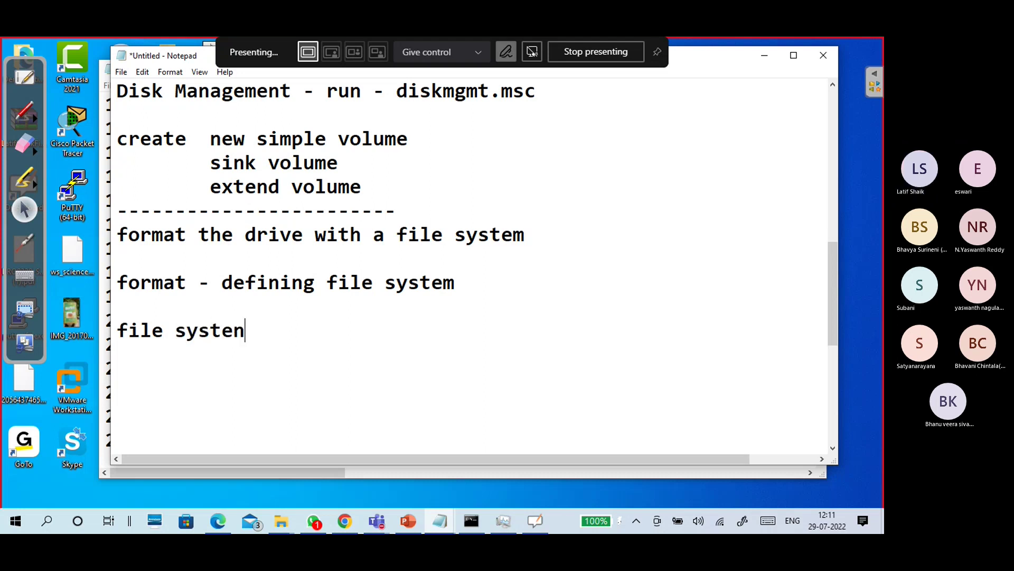
key(BackSpace)
text(m)
Insert a block of blank lines below the "file system" heading and return the cursor to just beneath it.
key(Return)
key(Return)
key(Return)
key(Return)
key(Return)
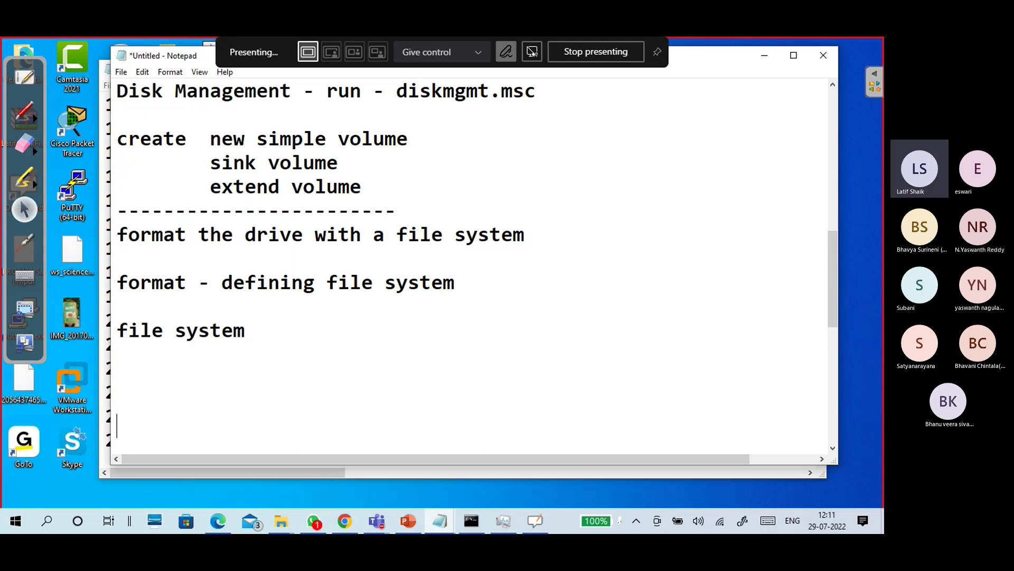
key(Return)
key(Return)
key(Return)
key(Return)
key(Return)
key(Return)
key(Return)
key(Return)
key(Up)
key(Up)
key(Up)
key(Up)
key(Up)
key(Up)
key(Up)
key(Up)
key(Up)
key(Up)
key(Up)
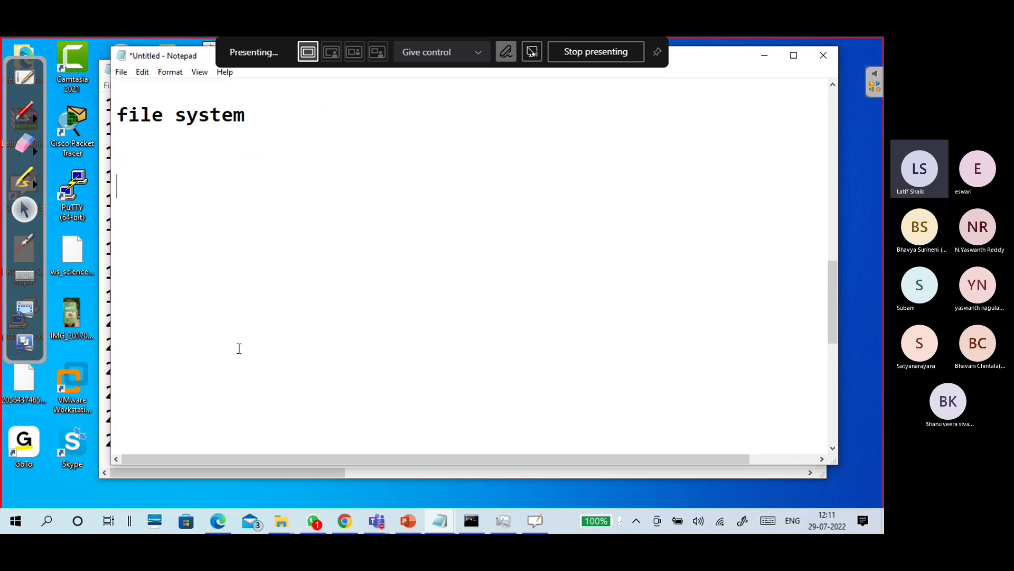
Write "windows - FAT" below the "file system" heading and trim the entry to just "FAT".
text(window)
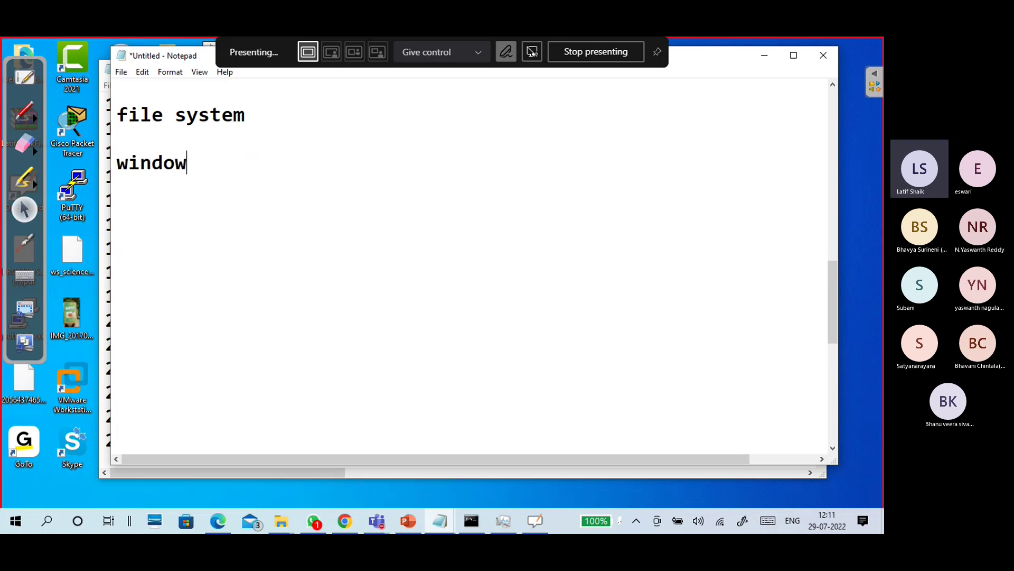
text(s - FAT)
key(Left)
key(Left)
key(Left)
key(Left)
key(BackSpace)
key(BackSpace)
key(BackSpace)
key(BackSpace)
key(BackSpace)
key(BackSpace)
key(BackSpace)
key(BackSpace)
key(BackSpace)
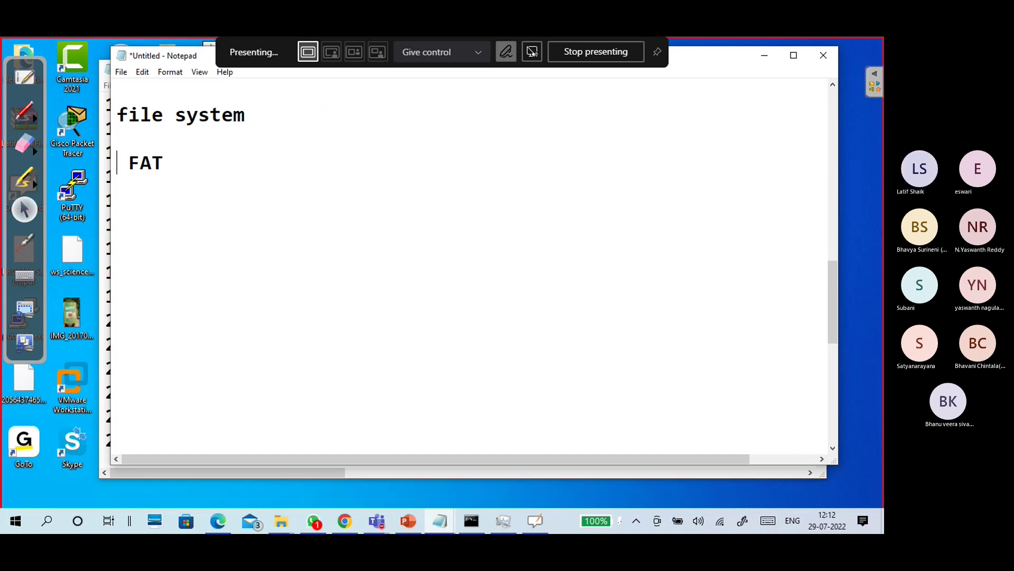
key(Delete)
Add "NTFS" on the line below FAT.
key(Return)
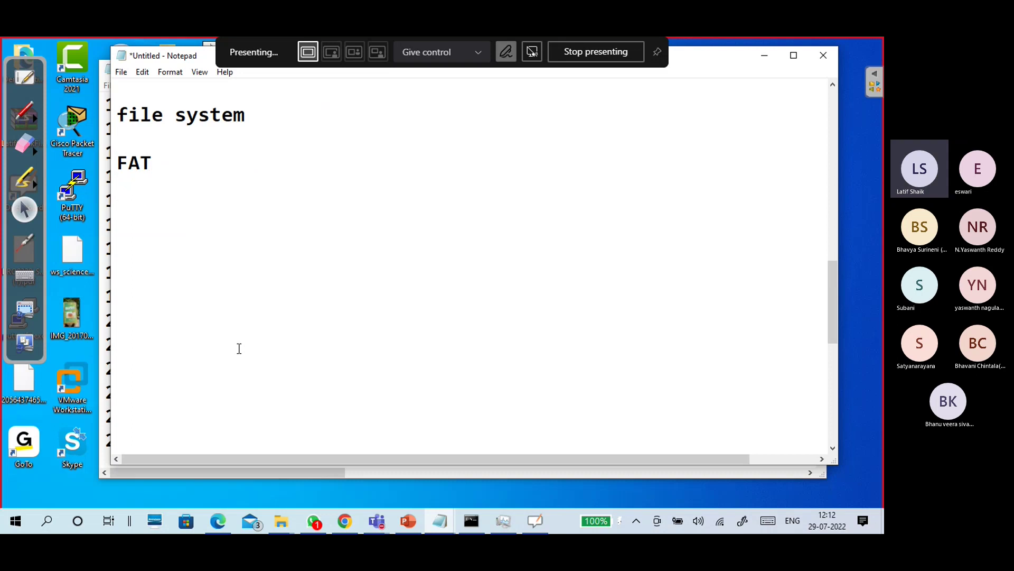
text(NF)
key(BackSpace)
text(TS)
key(BackSpace)
text(FS)
Insert the subheading "windowns:" above FAT and NTFS, followed by a blank line.
key(Up)
key(Up)
key(Return)
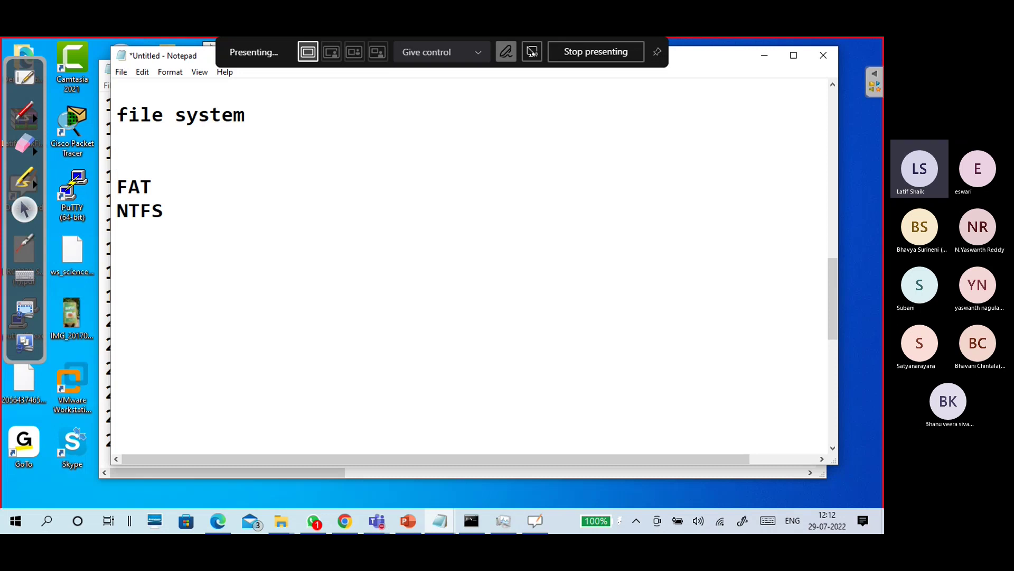
text(windowns)
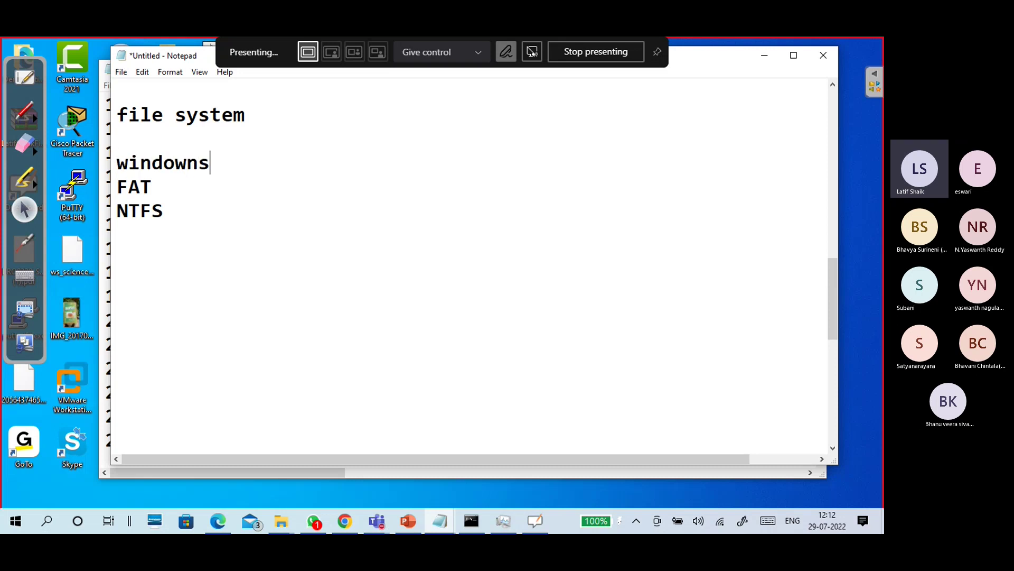
text(:)
key(Return)
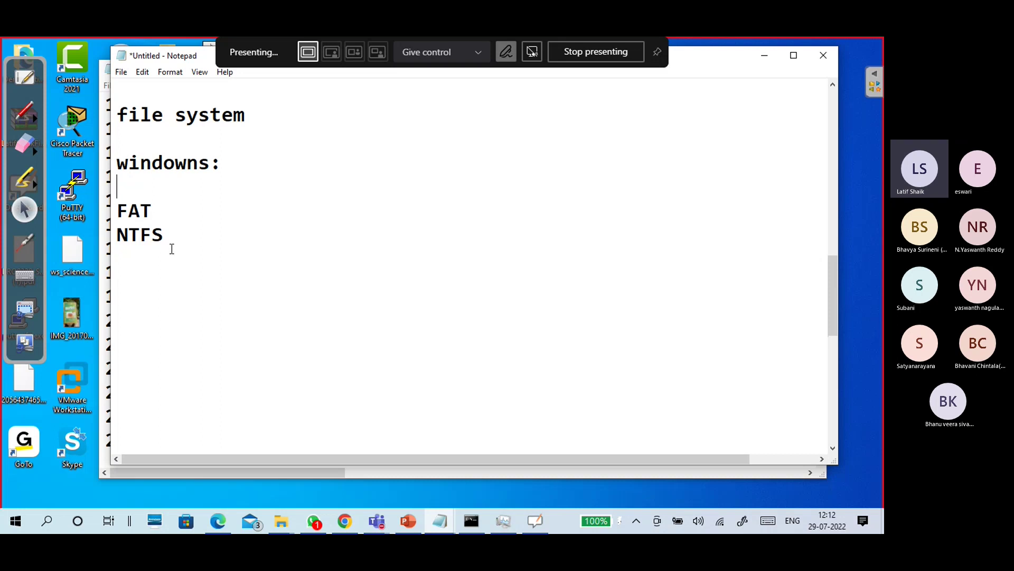
Add the tabbed description "-- File Allocation Table" beside FAT and correct the subheading's spelling to "windows:".
drag(170, 245, 118, 207)
click(191, 221)
key(Tab)
text(--)
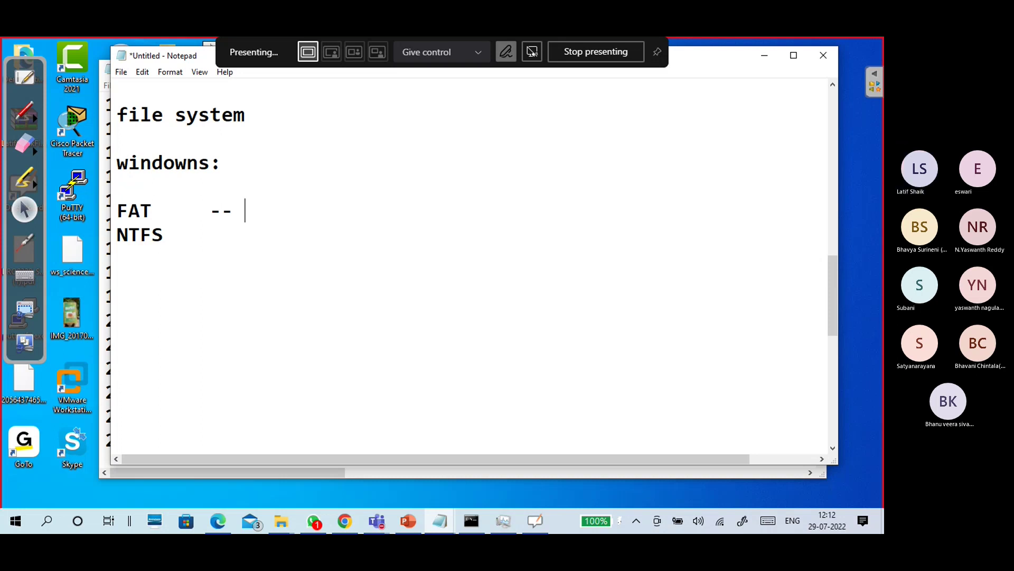
click(198, 162)
key(BackSpace)
text(File)
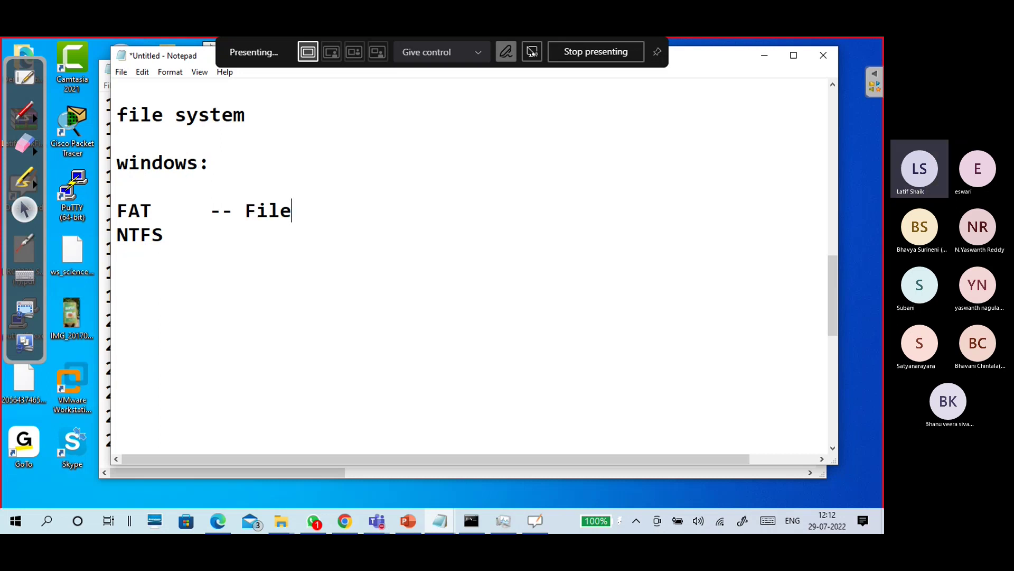
text( Allocation Table)
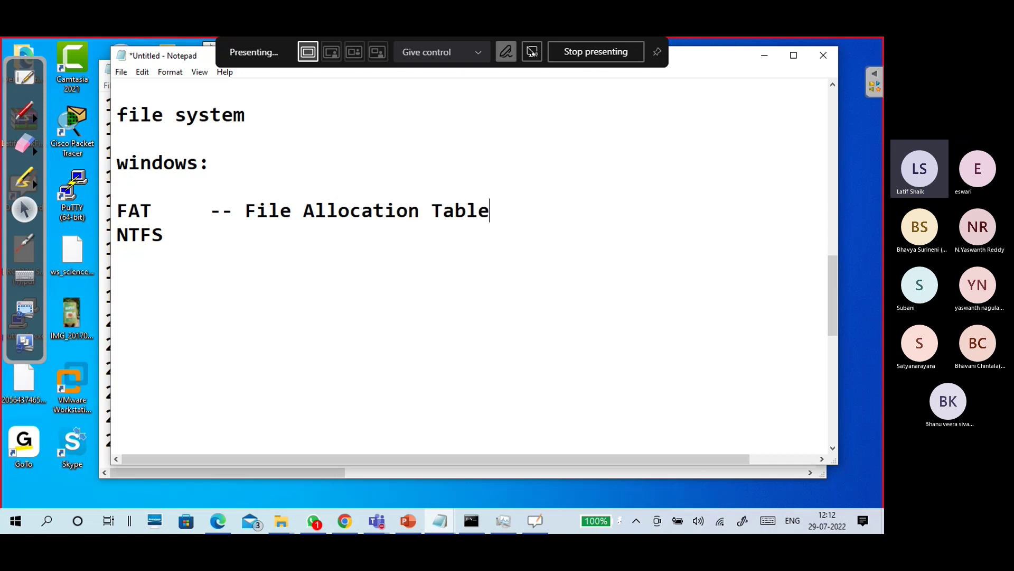
Add the tabbed description "-- New Technology File System" beside NTFS.
key(Down)
key(Tab)
text(-- Ne)
text(w )
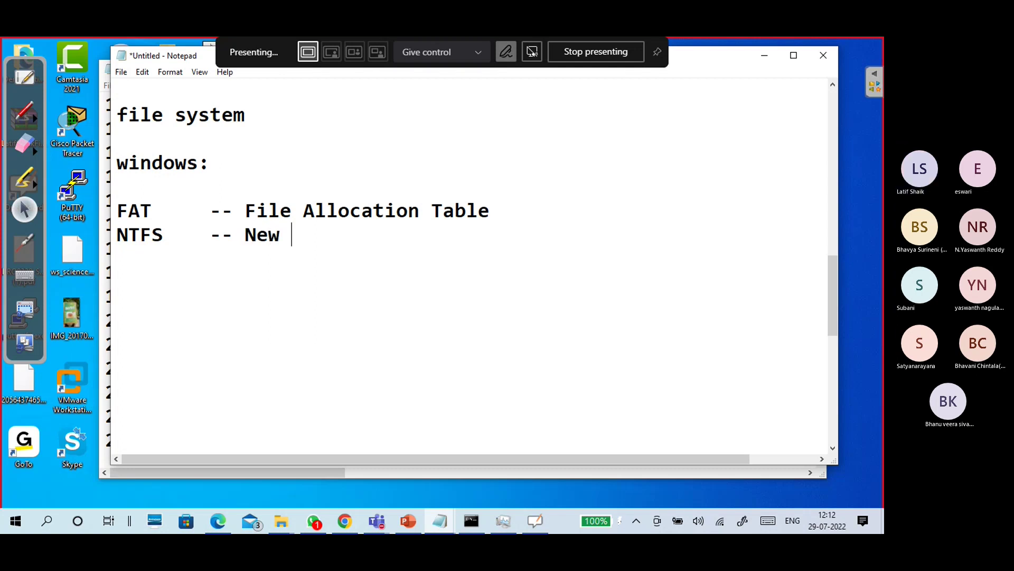
text(Techn)
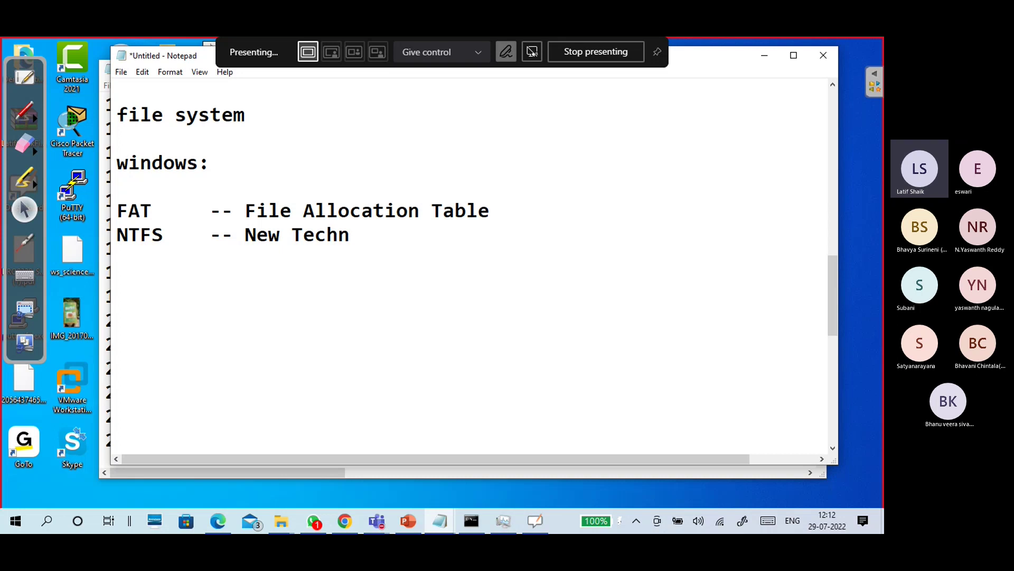
text(p)
key(BackSpace)
text(ology )
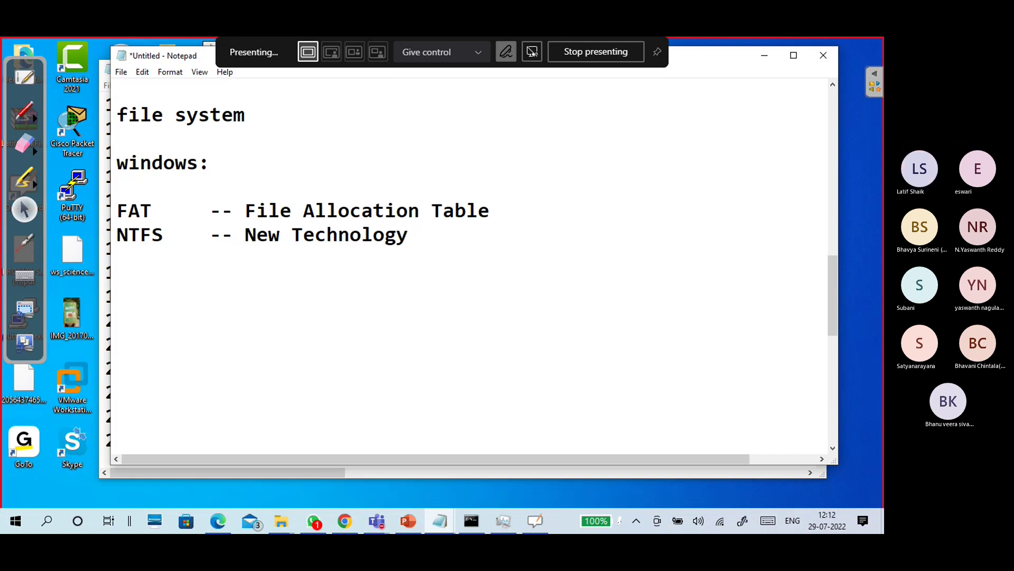
text(File S)
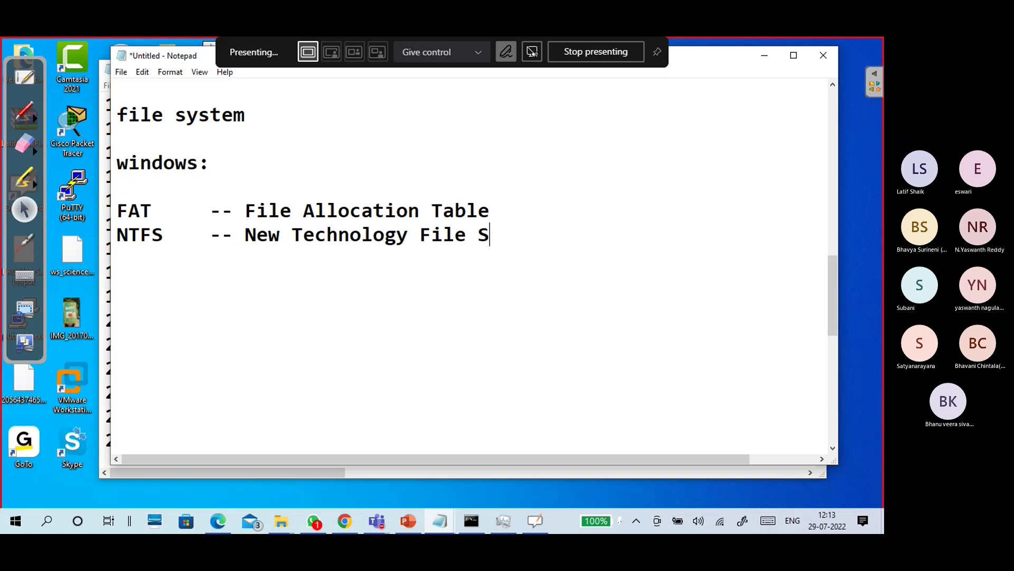
text(ystem)
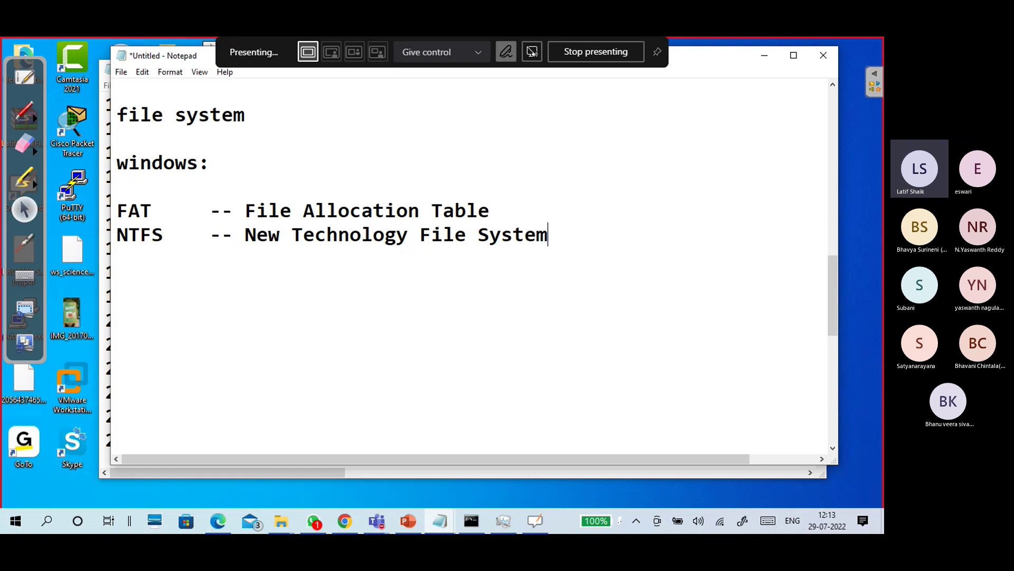
Insert a blank line between the FAT and NTFS entries.
key(Return)
key(Return)
key(BackSpace)
key(BackSpace)
key(Return)
key(Up)
key(Return)
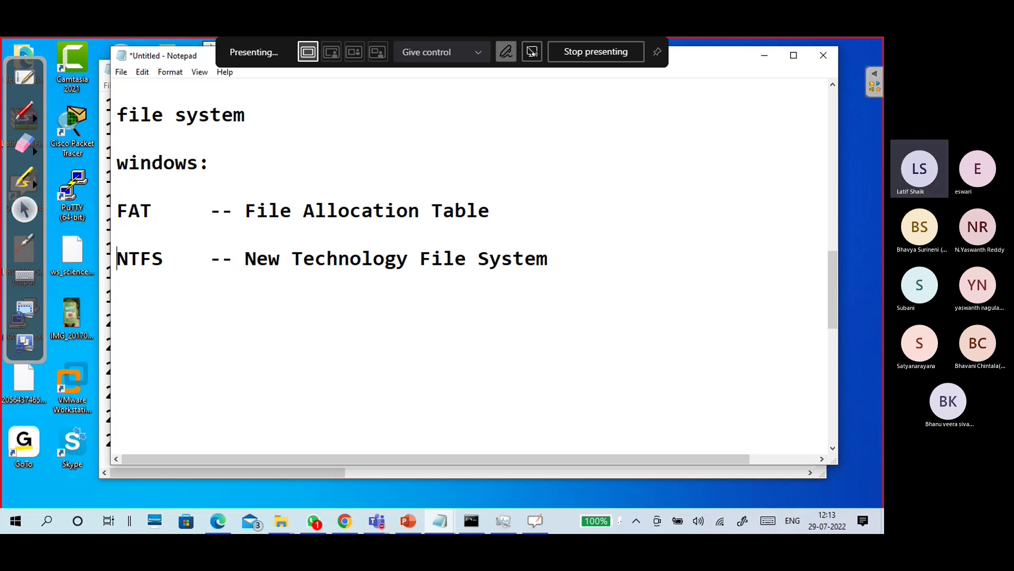
Add the indented sub-entries "--fat" and "--FAT32" on separate lines beneath the FAT description.
key(Up)
key(Tab)
key(BackSpace)
text(-)
key(BackSpace)
text(-)
key(BackSpace)
text(fat)
key(Return)
key(Tab)
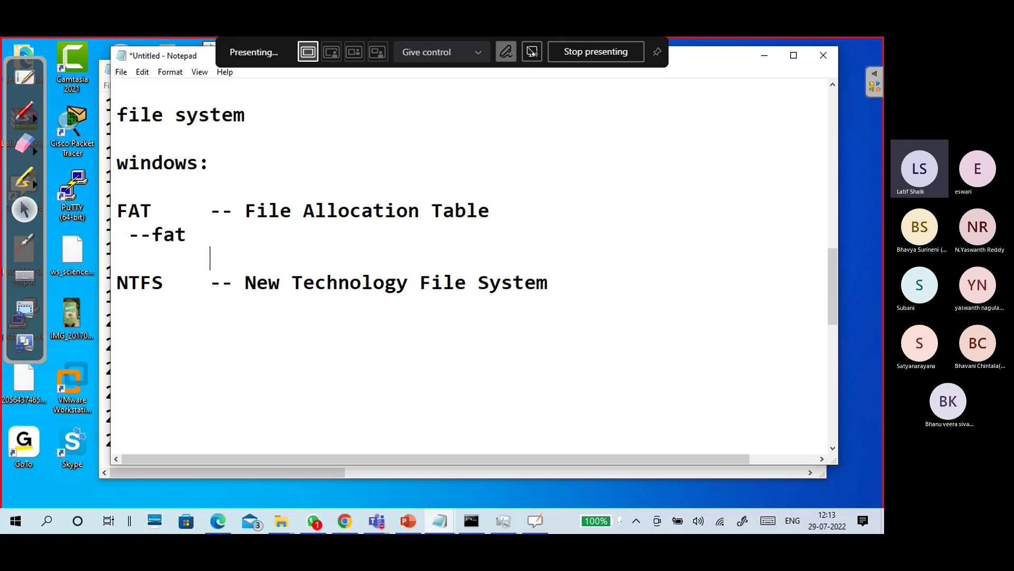
key(BackSpace)
key(BackSpace)
text(--FAT32)
Change the "fat" sub-entry to uppercase "FAT" and add "-- 4GB partition" beside it.
key(Up)
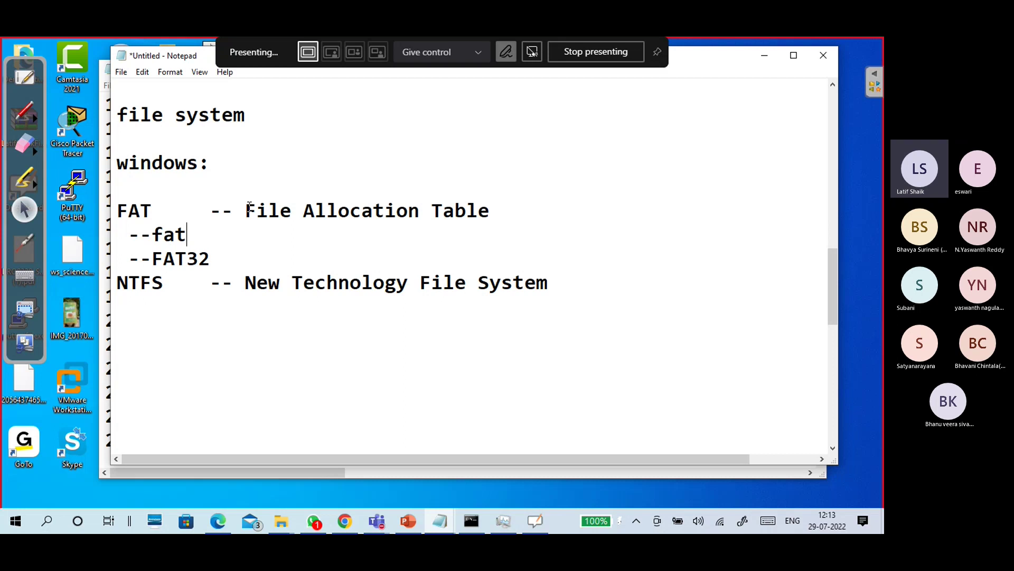
key(BackSpace)
key(BackSpace)
key(BackSpace)
text(FAT  -- 4G)
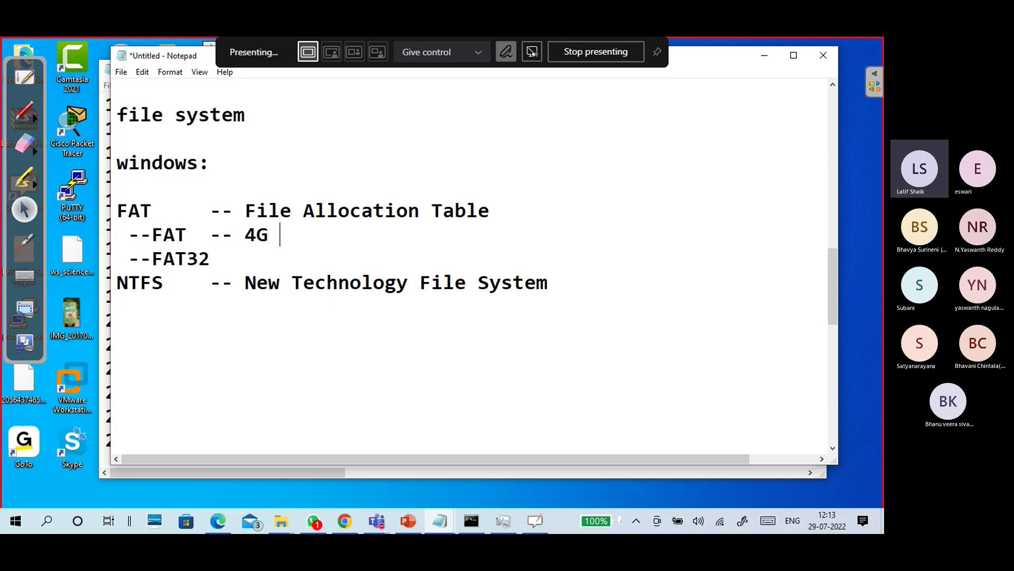
key(BackSpace)
text(B )
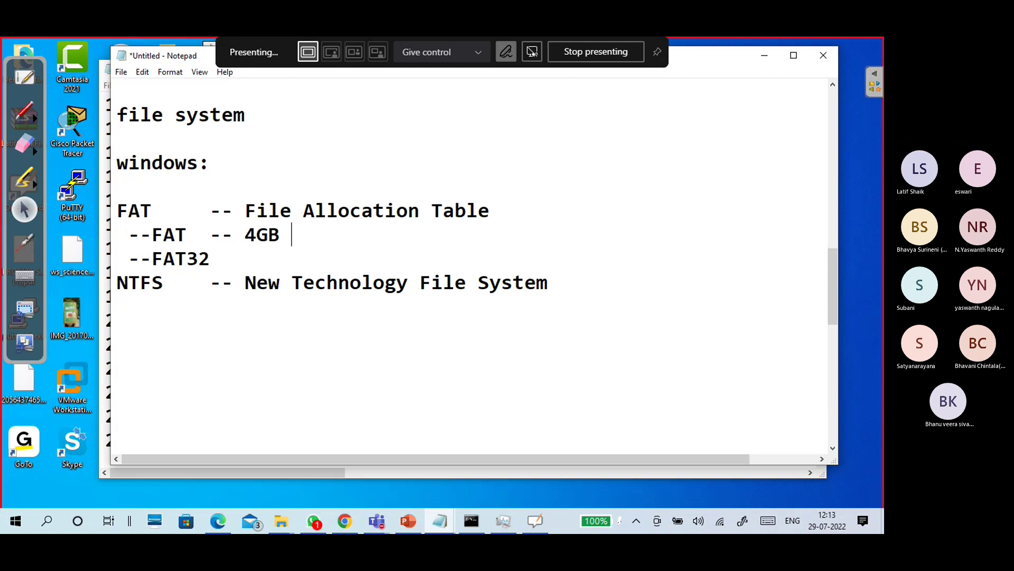
text(partition)
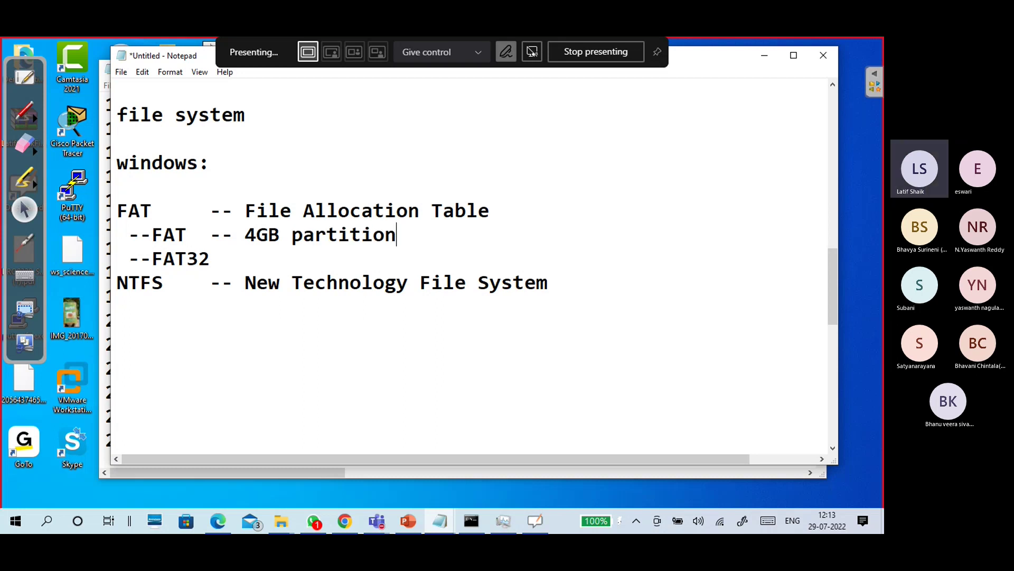
Add "-- 32GB parition size" beside FAT32 and append "size" to the 4GB partition note.
key(Down)
text(-- 32GB pa)
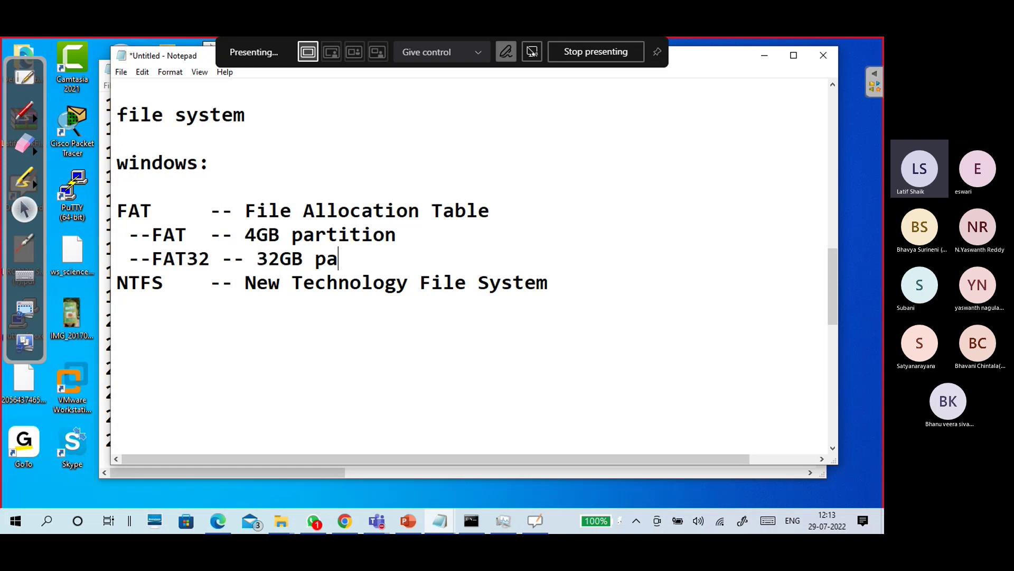
text(rition size)
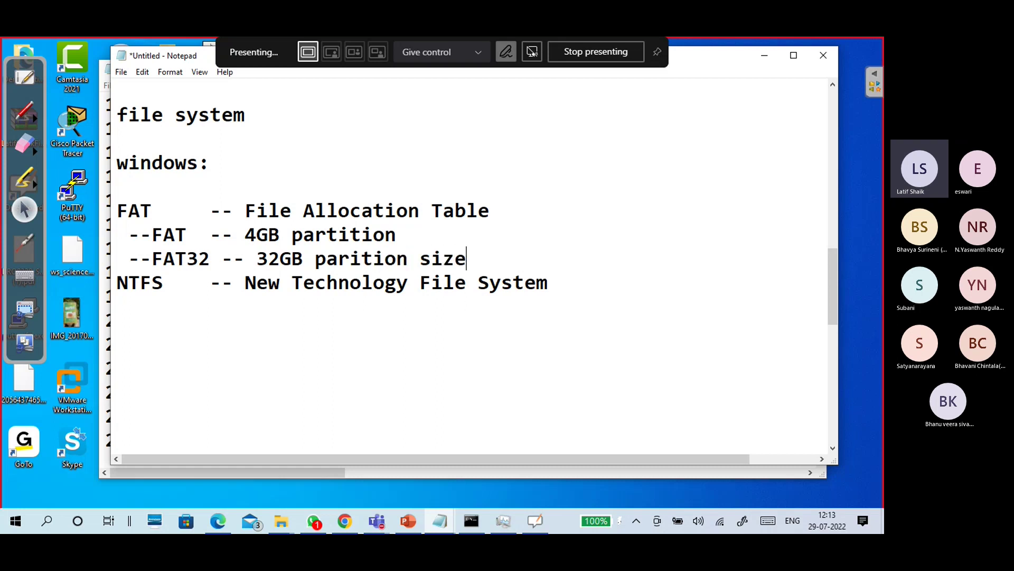
key(Up)
text(size)
Add the line "FAT dont store large files" below FAT32, leaving one blank line before NTFS.
key(Down)
key(End)
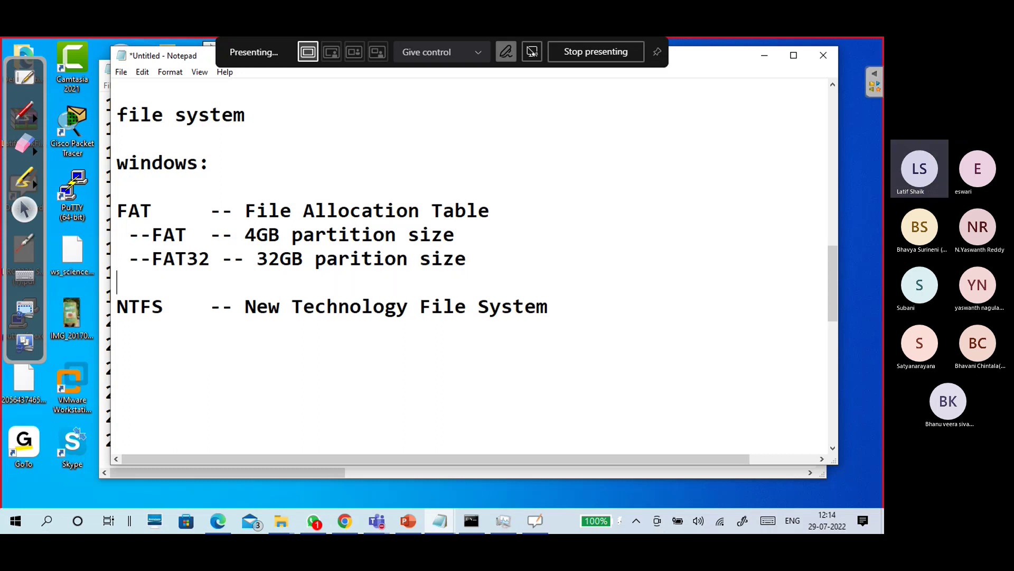
key(Return)
text(FAT dont )
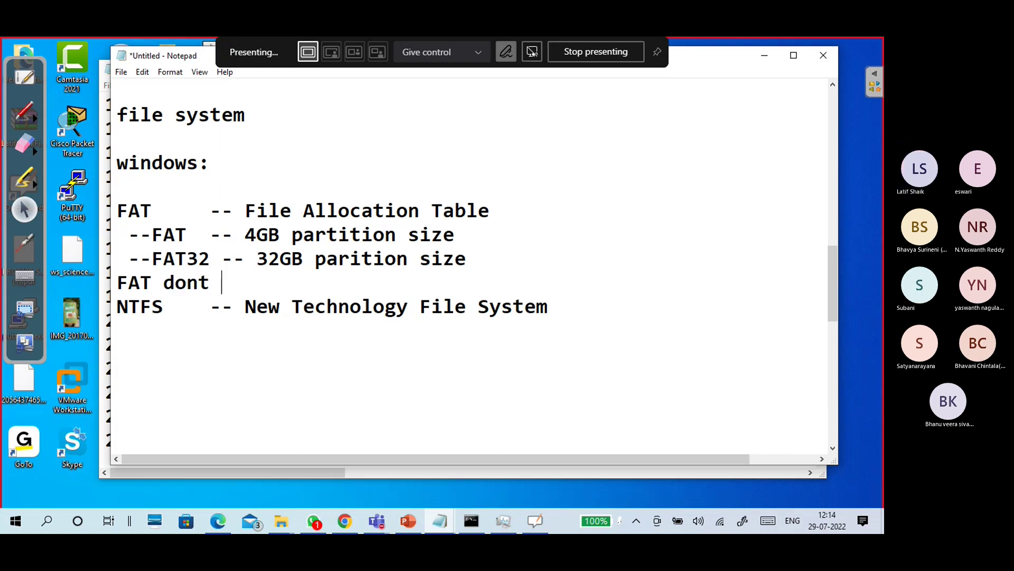
text(store la)
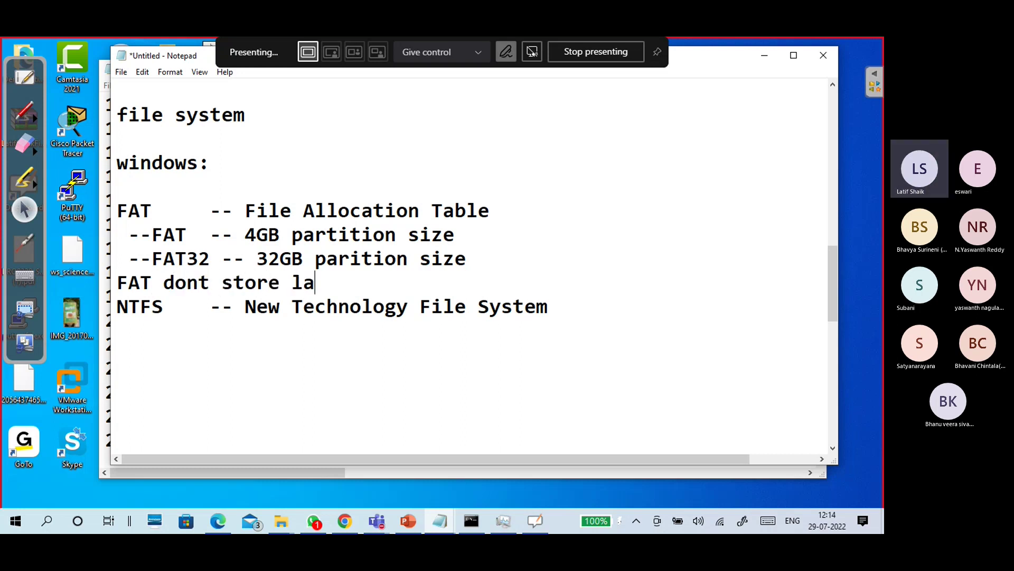
text(rge files)
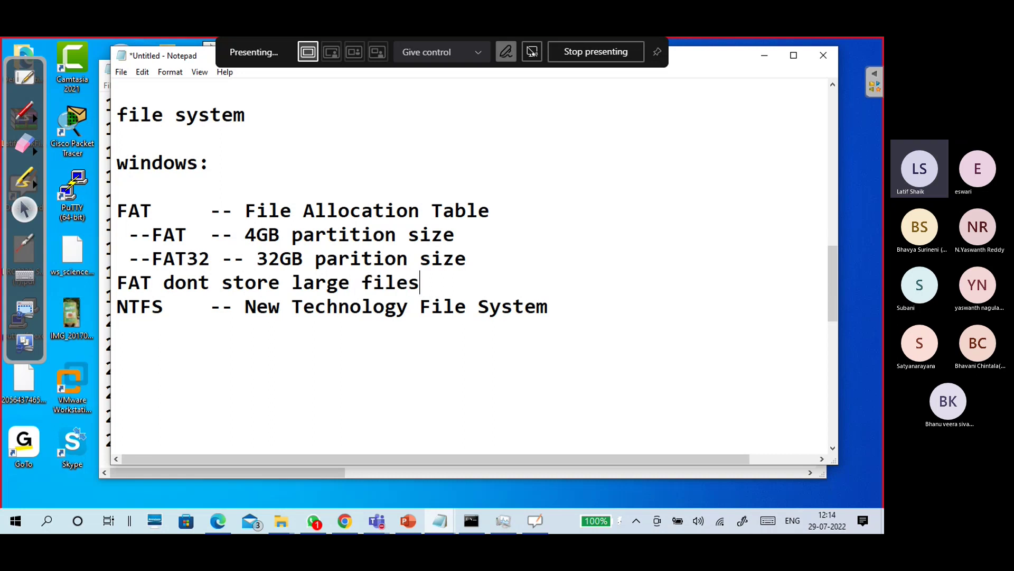
key(Return)
key(Return)
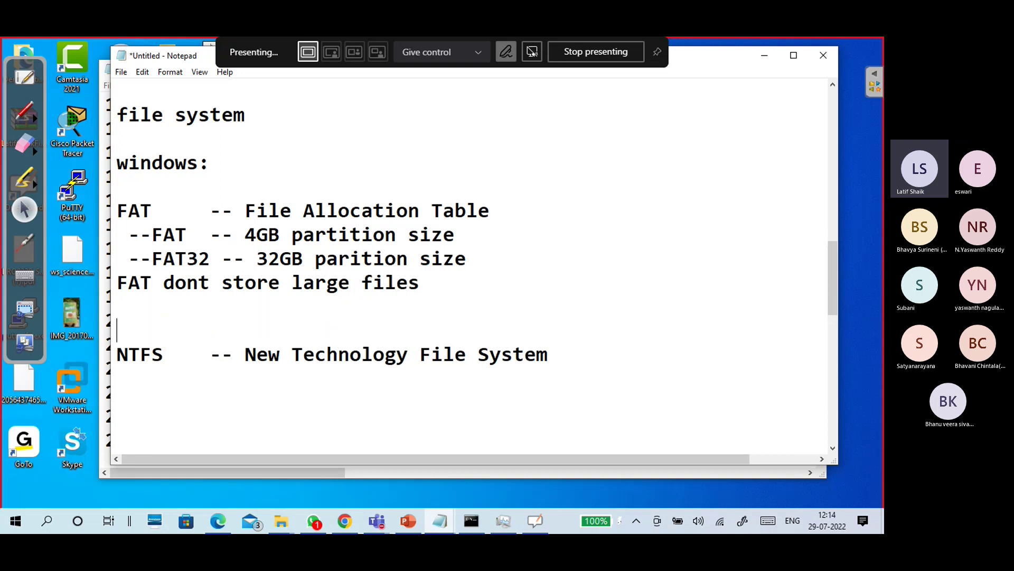
key(BackSpace)
Add the indented note "-2TB parition size" on the line below NTFS.
scroll(236, 213, down, 2)
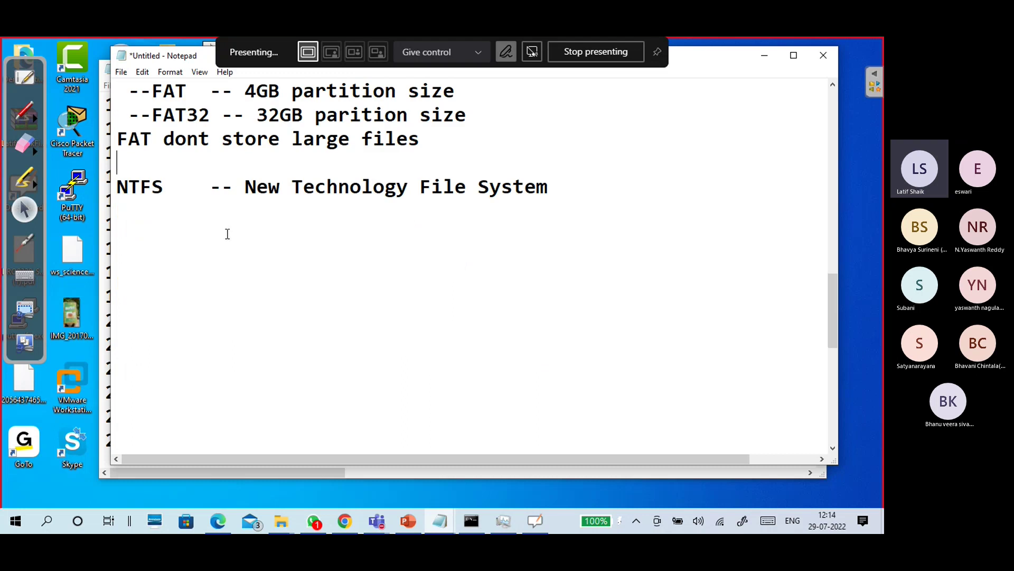
click(220, 221)
text(--)
key(BackSpace)
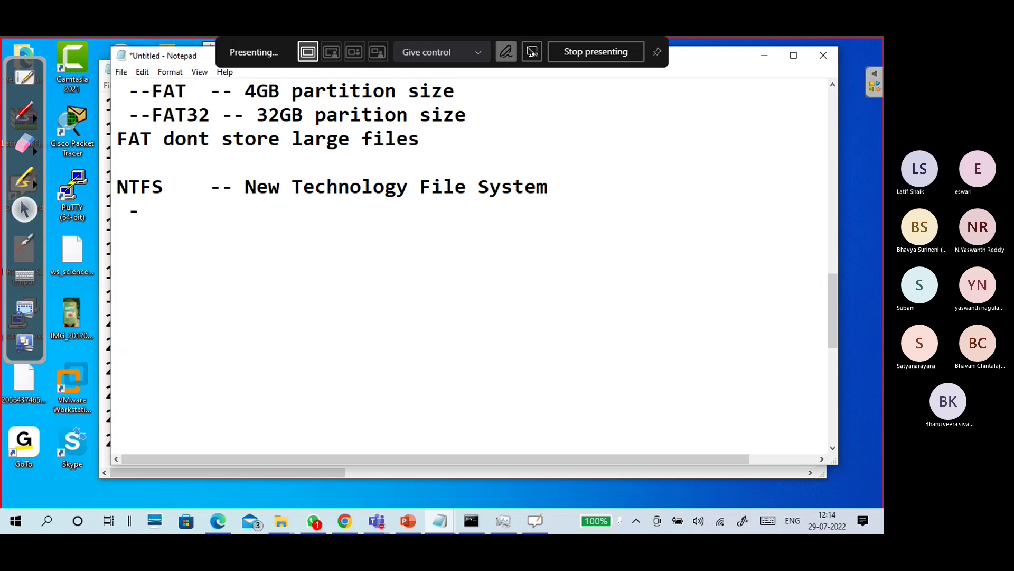
text(2TB )
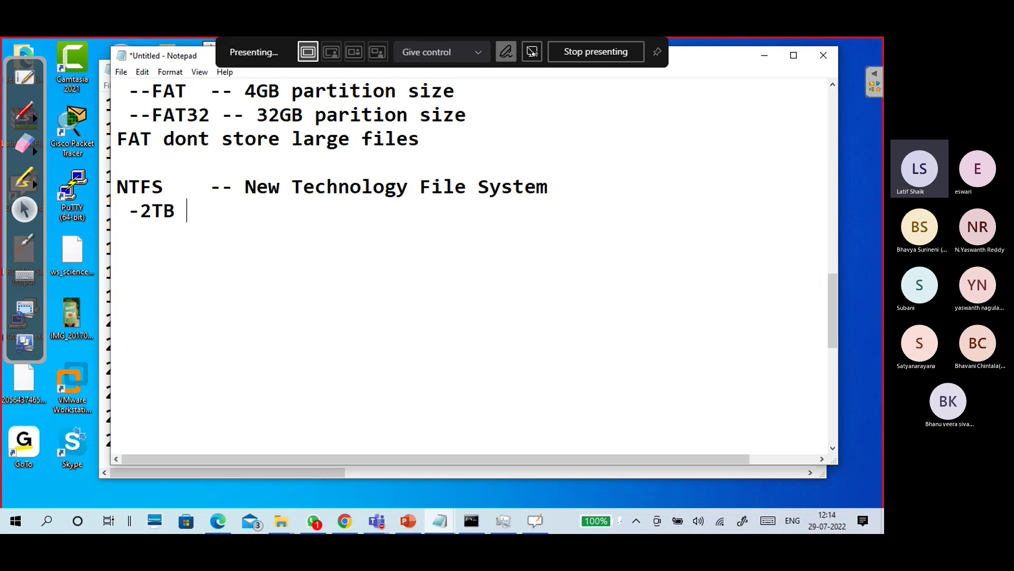
text(parition s)
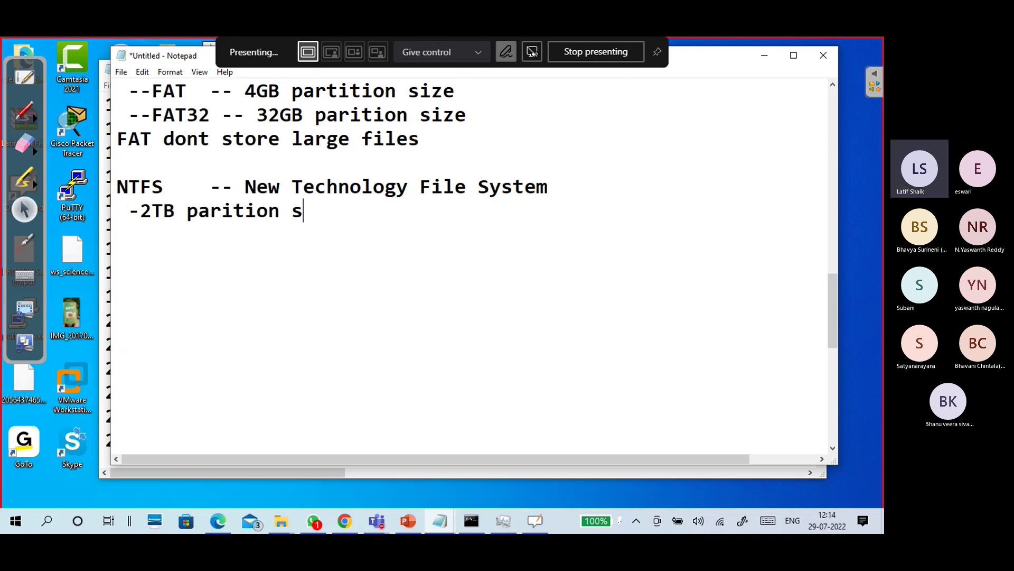
text(izr)
key(BackSpace)
text(e)
Insert "more than" before 2TB in the NTFS partition size note.
key(Left)
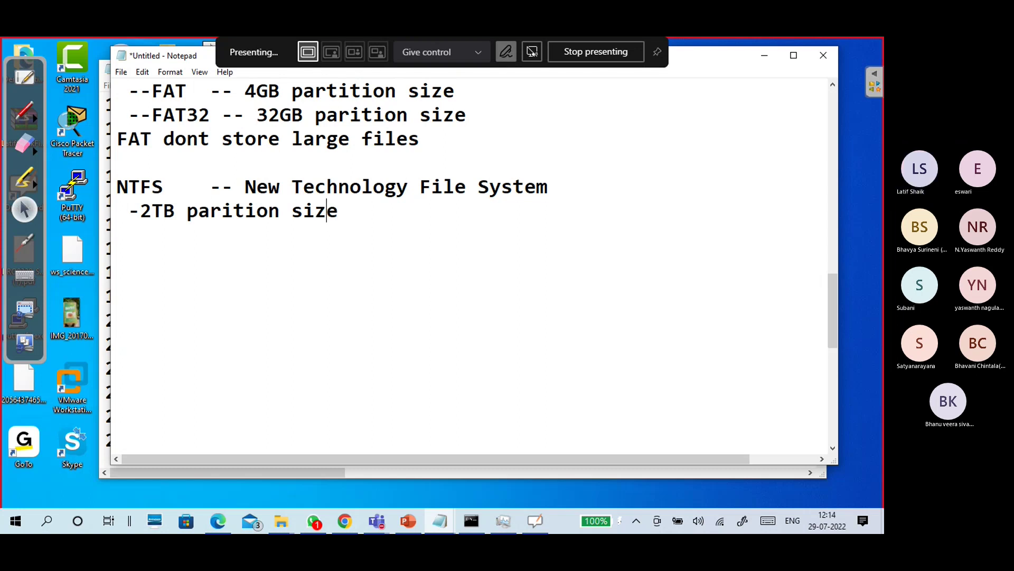
key(Left)
key(Left)
key(Left)
key(Left)
key(Left)
key(Left)
key(Left)
key(Left)
key(Left)
key(Left)
key(Left)
key(Left)
key(Left)
key(Left)
key(Left)
key(Left)
text(more )
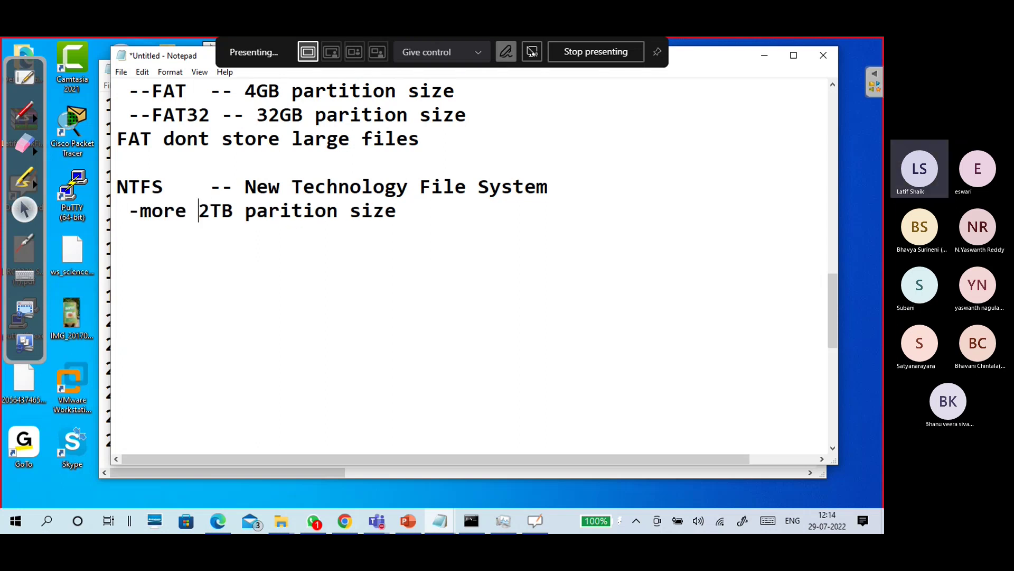
text(than)
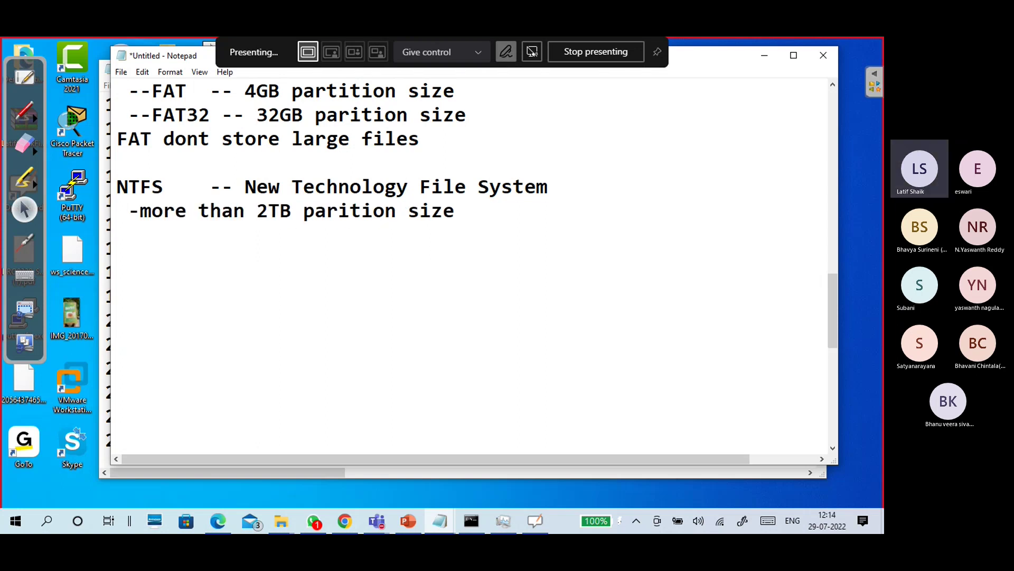
Add the indented note "-upto 18EB" below the 2TB note, followed by a blank line.
click(466, 216)
key(Return)
text(-upto )
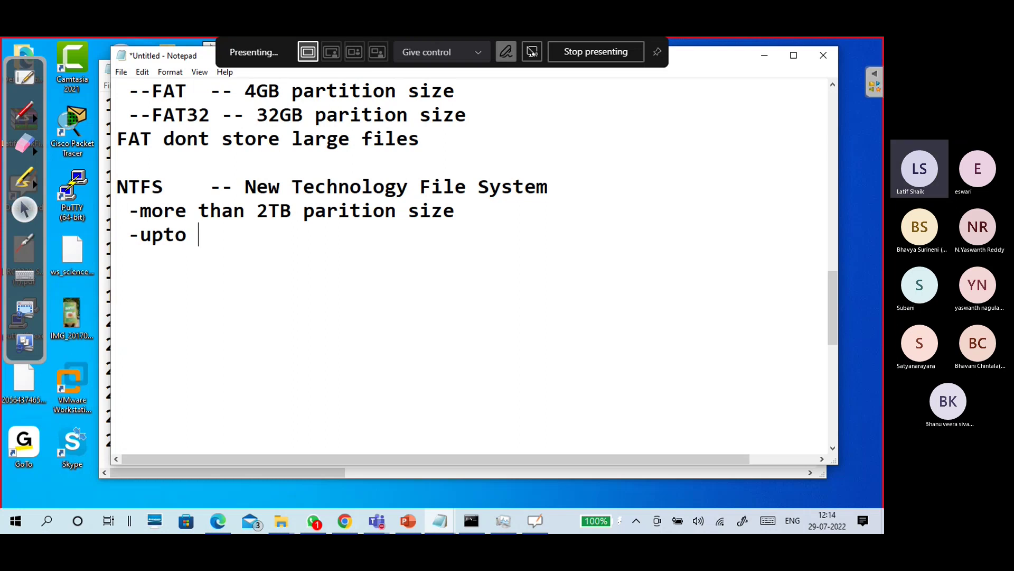
text(18R+E)
key(BackSpace)
key(BackSpace)
key(BackSpace)
text(EB)
key(Return)
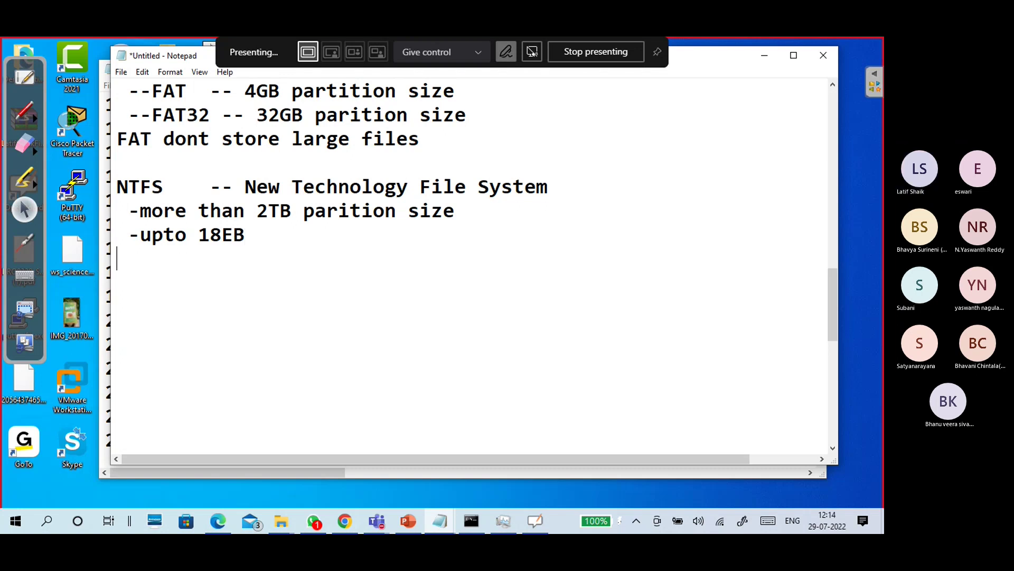
key(Return)
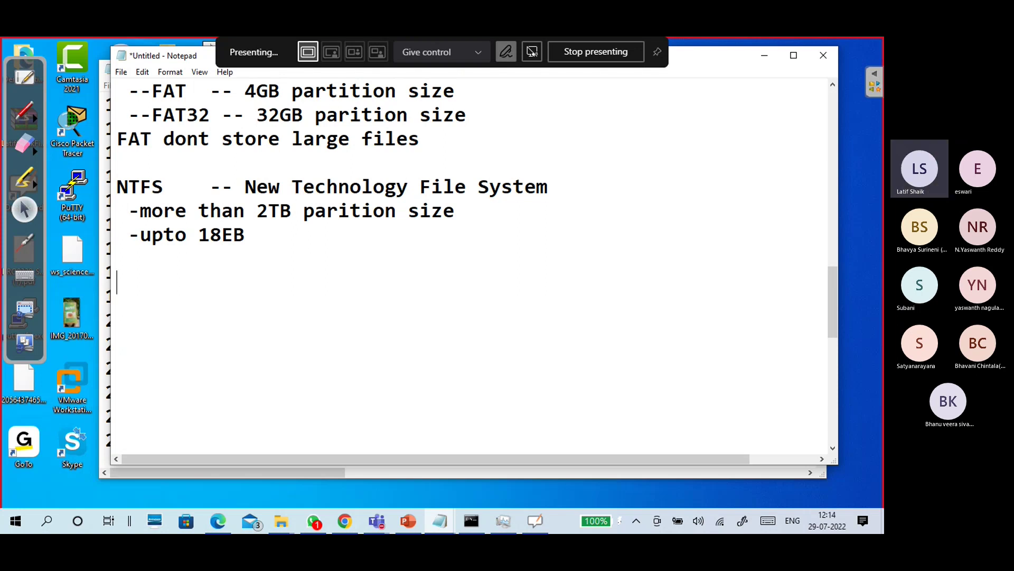
Write the heading "NTFS feature:" below the NTFS notes, followed by a blank line.
text(NTFS feature)
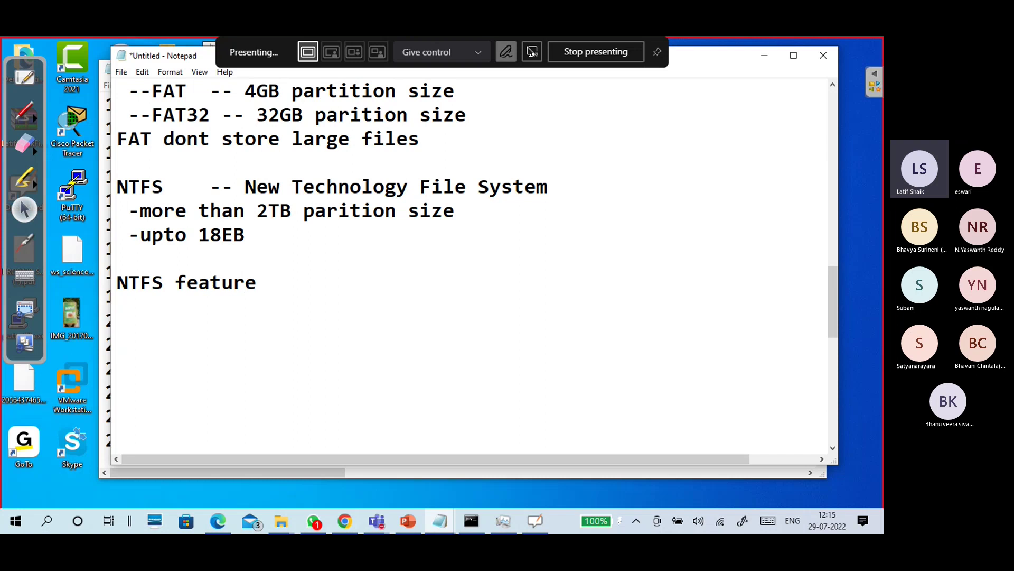
key(Return)
key(BackSpace)
text(:)
key(Return)
key(Return)
List "Disk Quota" as the first entry under the NTFS feature heading.
text(Q)
key(BackSpace)
text(Disk )
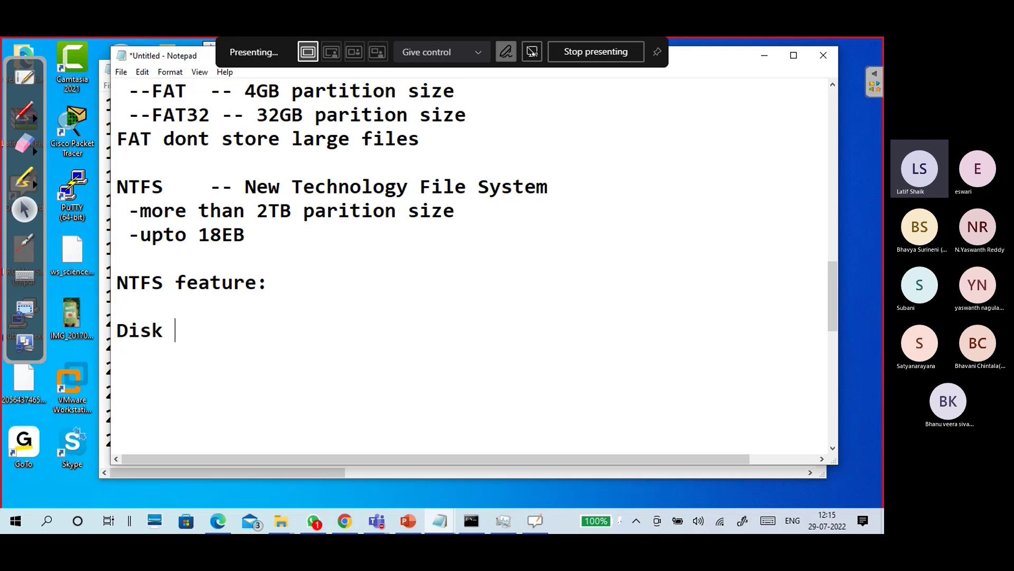
text(Quota)
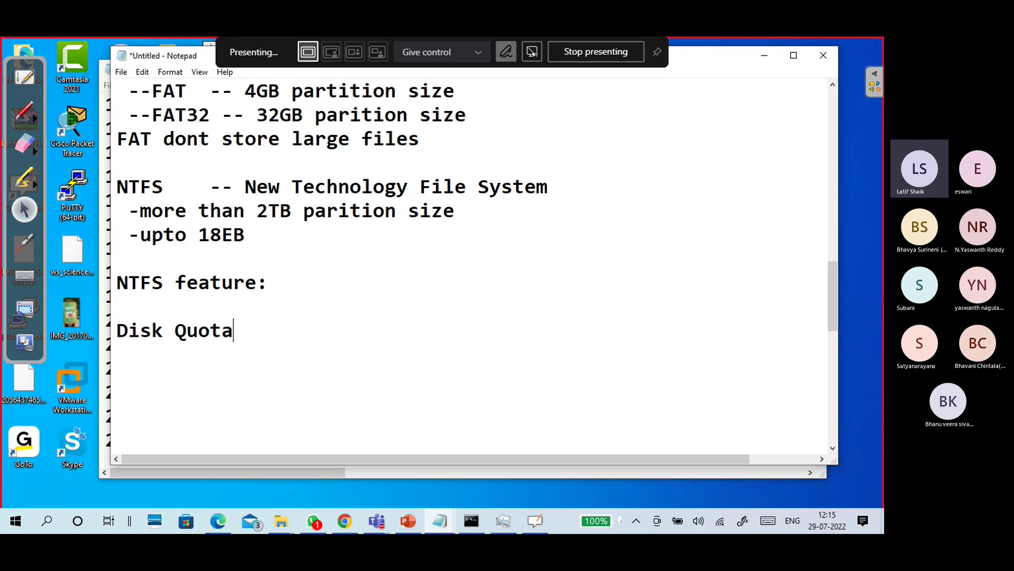
key(Return)
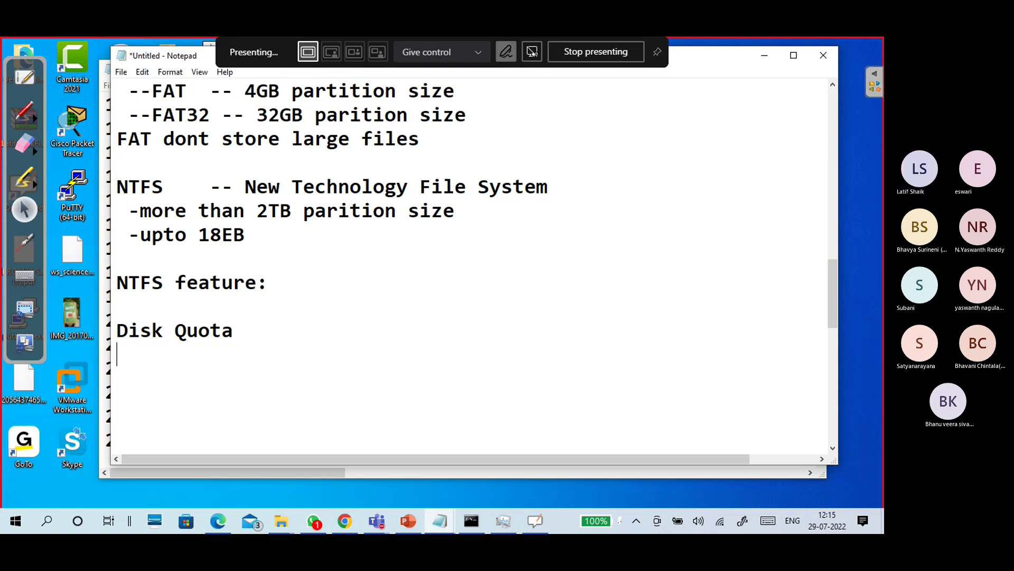
Add "Security" on the line below Disk Quota, correcting its spelling.
text(CP)
key(BackSpace)
key(BackSpace)
text(Secuirty)
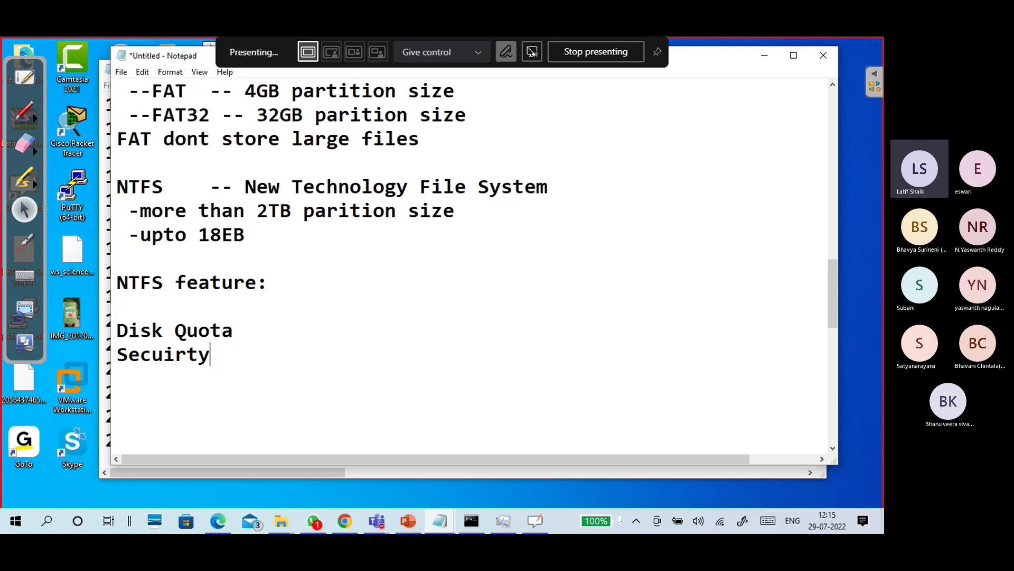
key(Return)
key(BackSpace)
key(BackSpace)
key(BackSpace)
key(BackSpace)
key(BackSpace)
key(BackSpace)
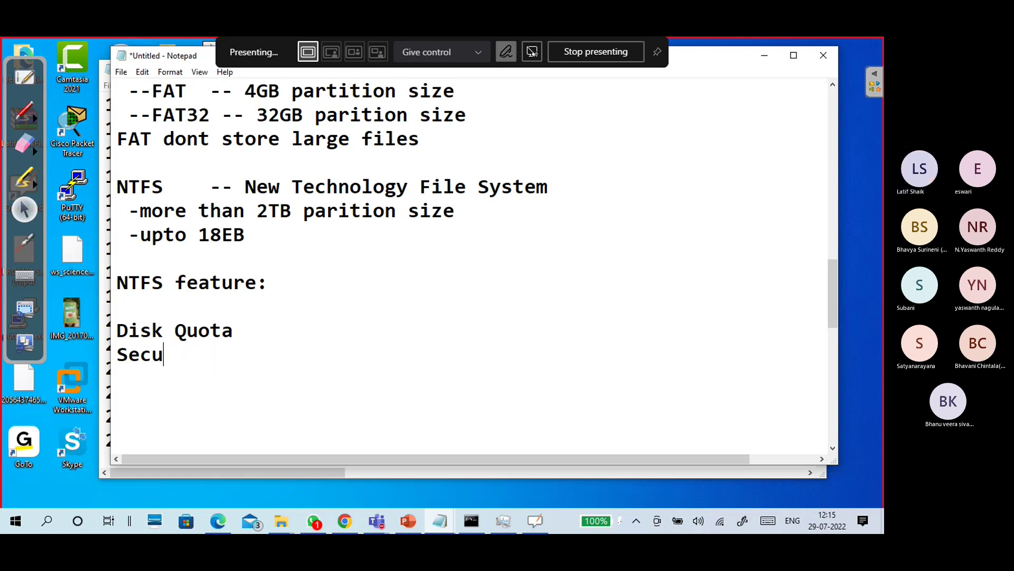
text(urity)
Add "Compress" and "Encrypt" on separate lines below Security in the NTFS feature list.
key(Return)
text(Compres)
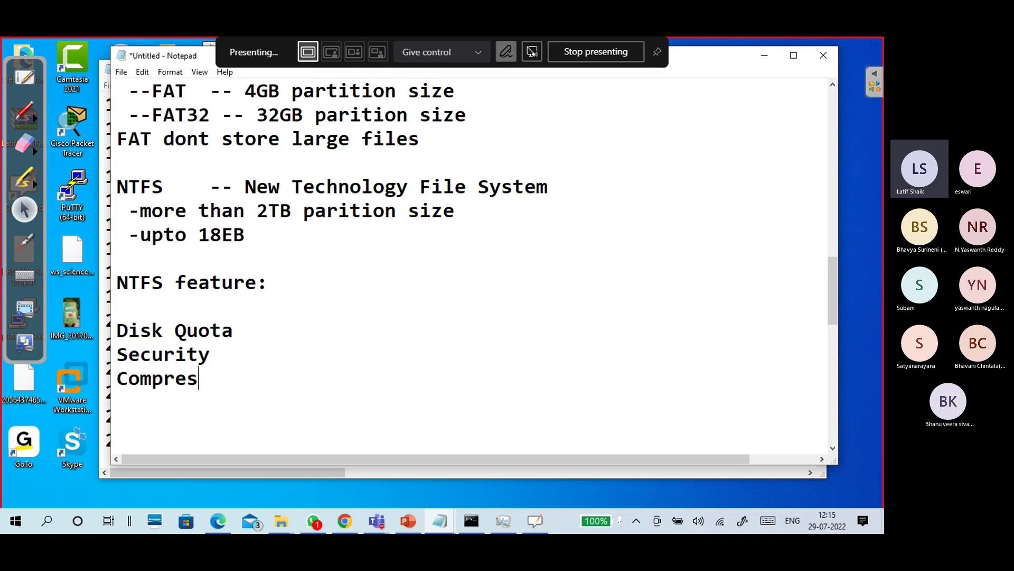
text(s)
key(Return)
text(Encry)
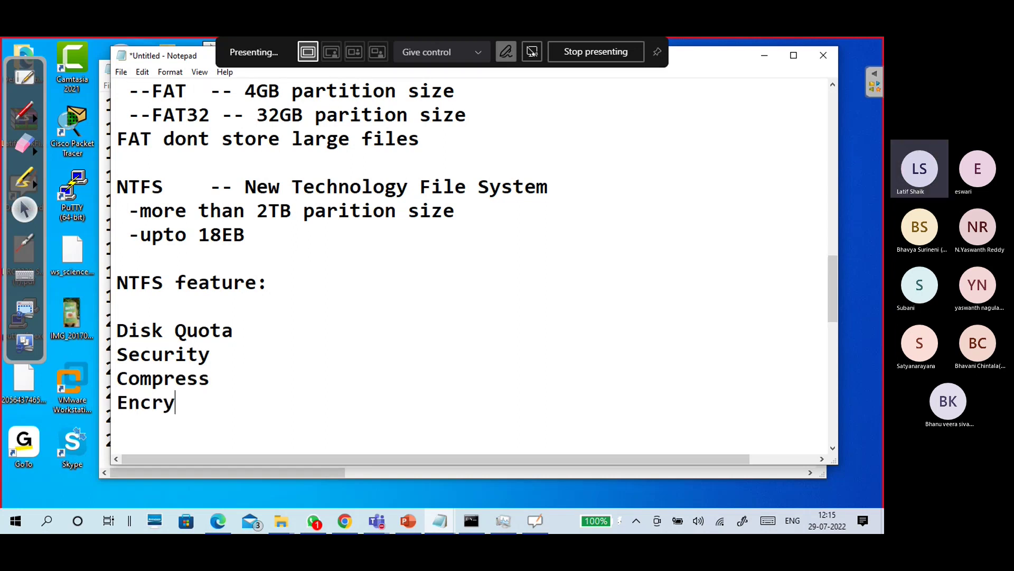
text(pt)
Add "Indexing" as the last NTFS feature below Encrypt, followed by a blank line.
key(Return)
text(Inde)
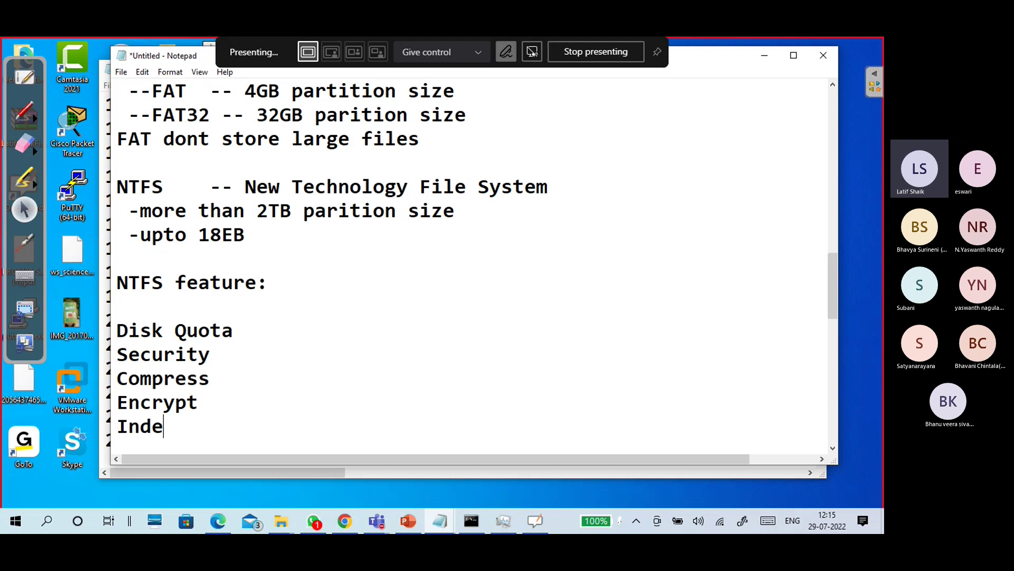
text(xing)
key(Return)
key(Return)
key(Return)
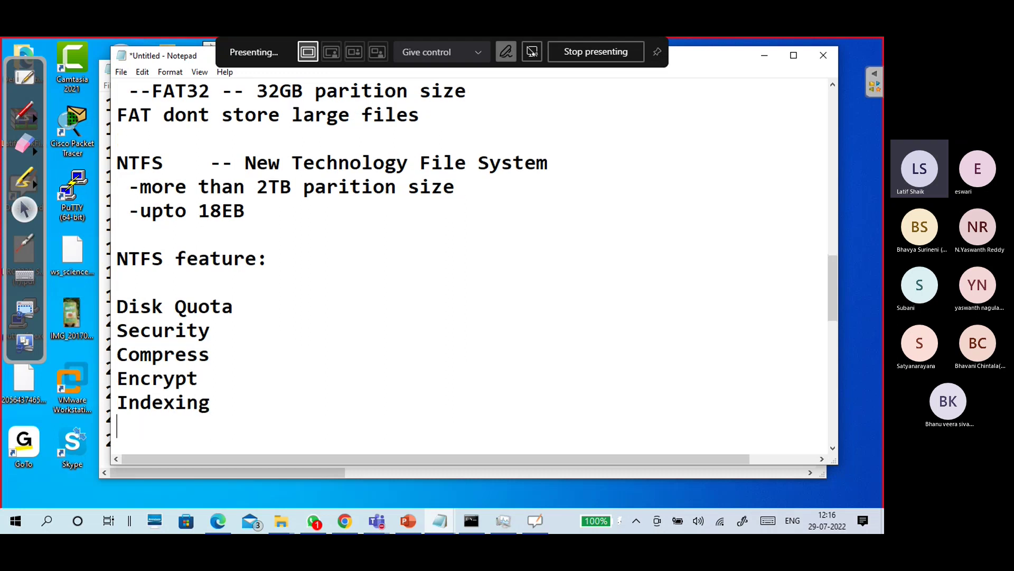
key(BackSpace)
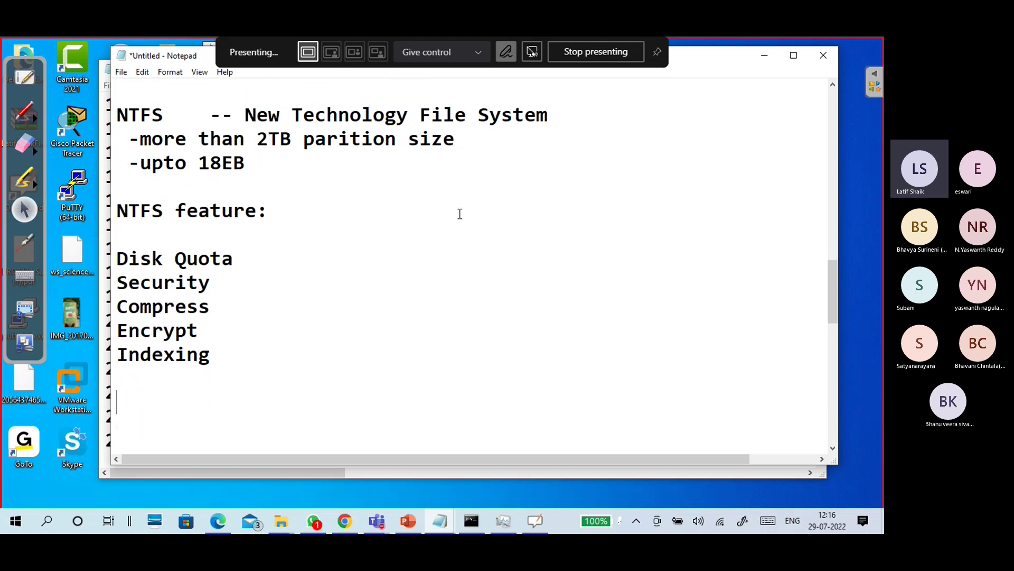
Append the separator "--" after Disk Quota in the NTFS feature list.
click(247, 259)
text(--)
click(503, 521)
click(503, 520)
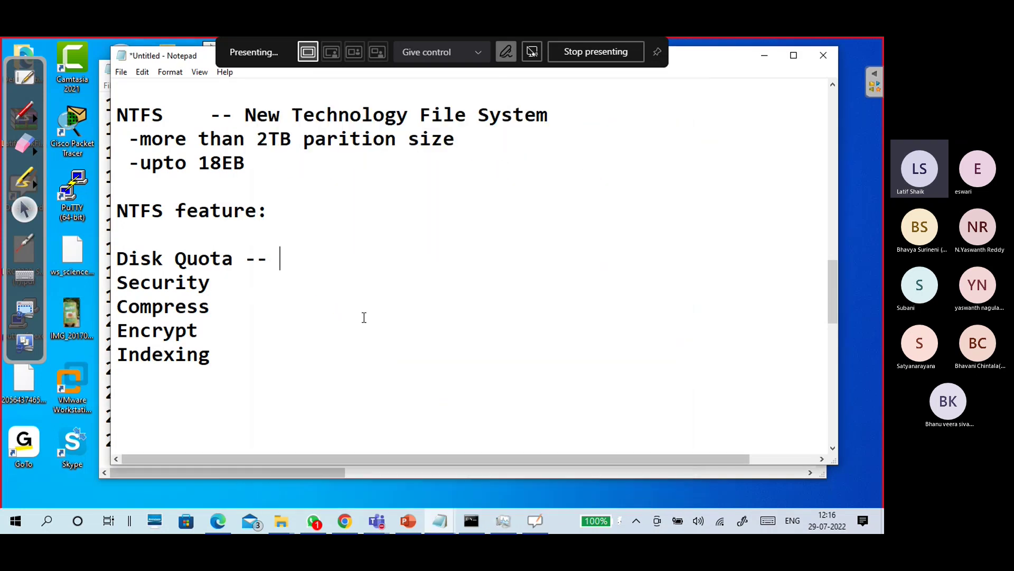
click(350, 305)
key(super+r)
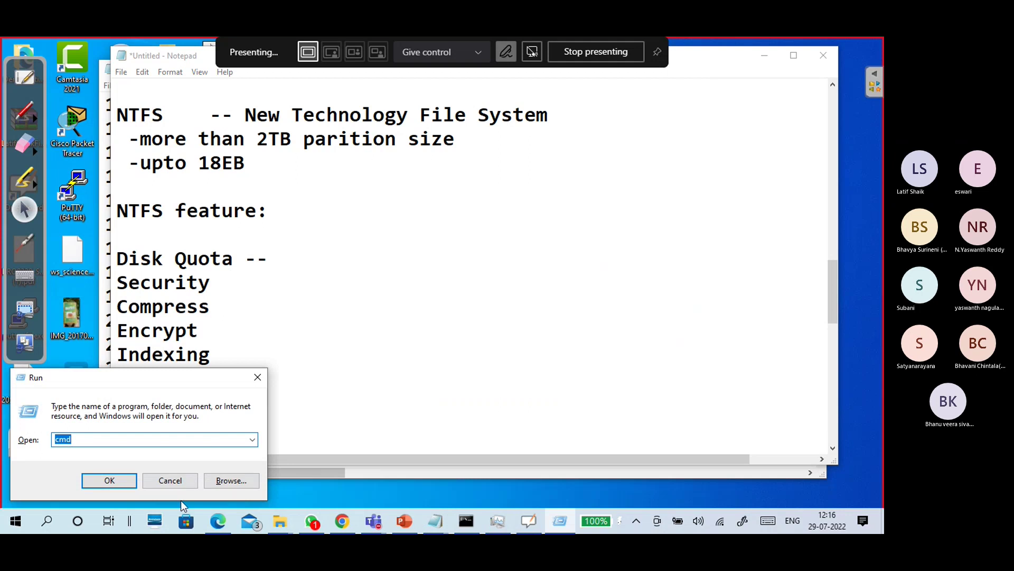
click(170, 480)
Switch to This PC in File Explorer, view the quota page in New Volume (J:)'s properties, and return to Notepad.
mouse_move(283, 521)
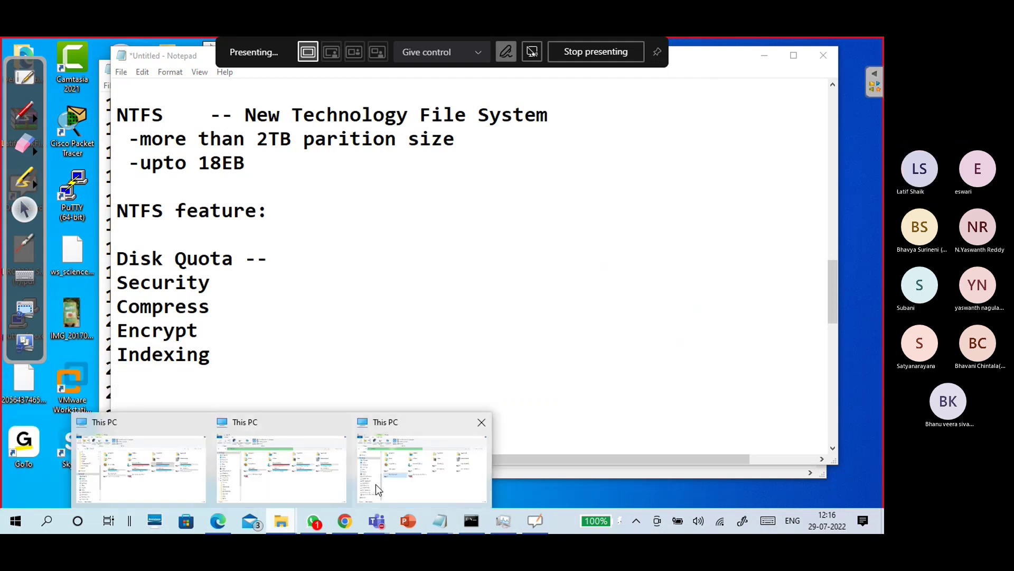
click(335, 483)
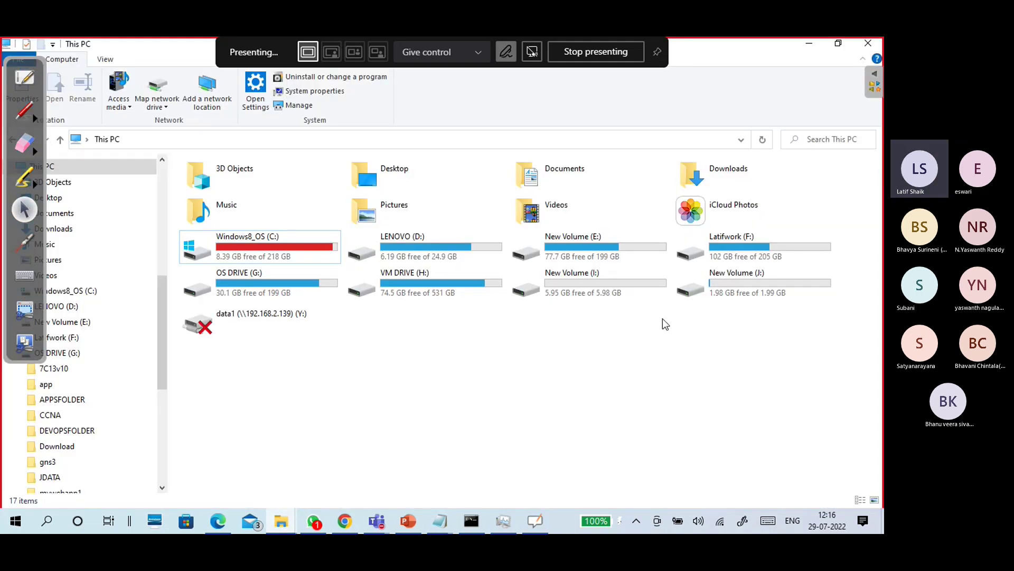
click(772, 290)
right_click(771, 290)
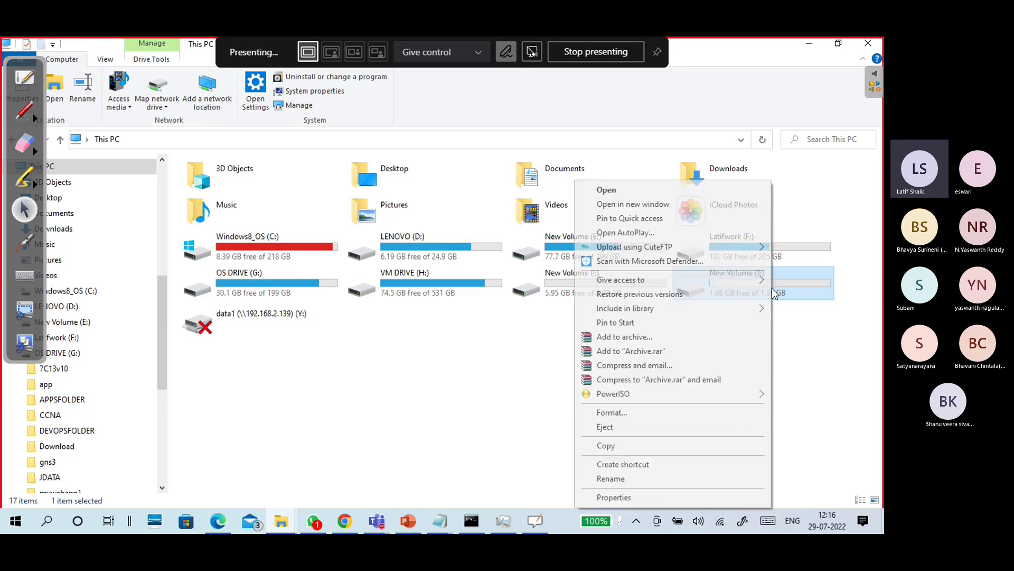
click(613, 497)
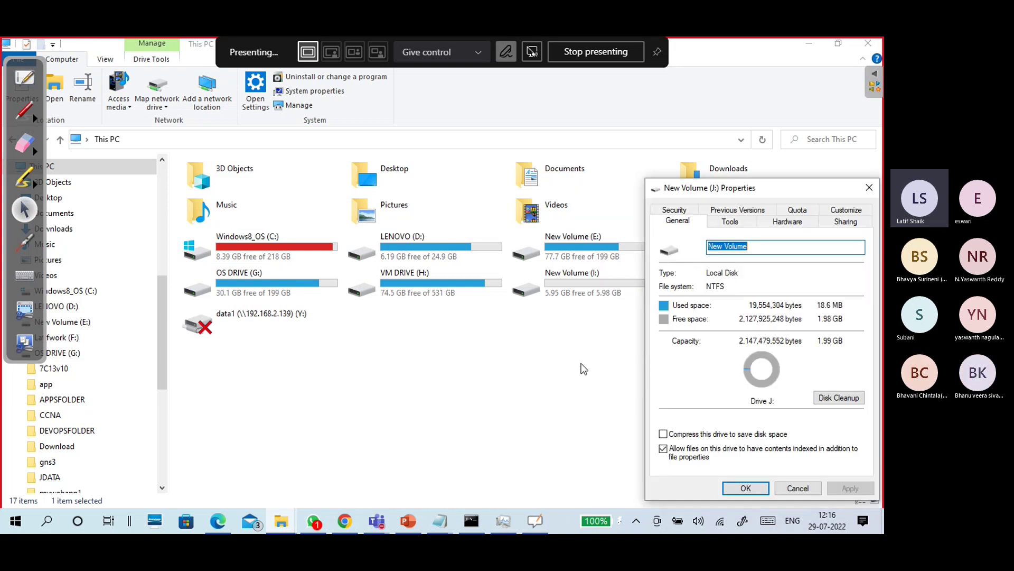
drag(772, 184, 472, 162)
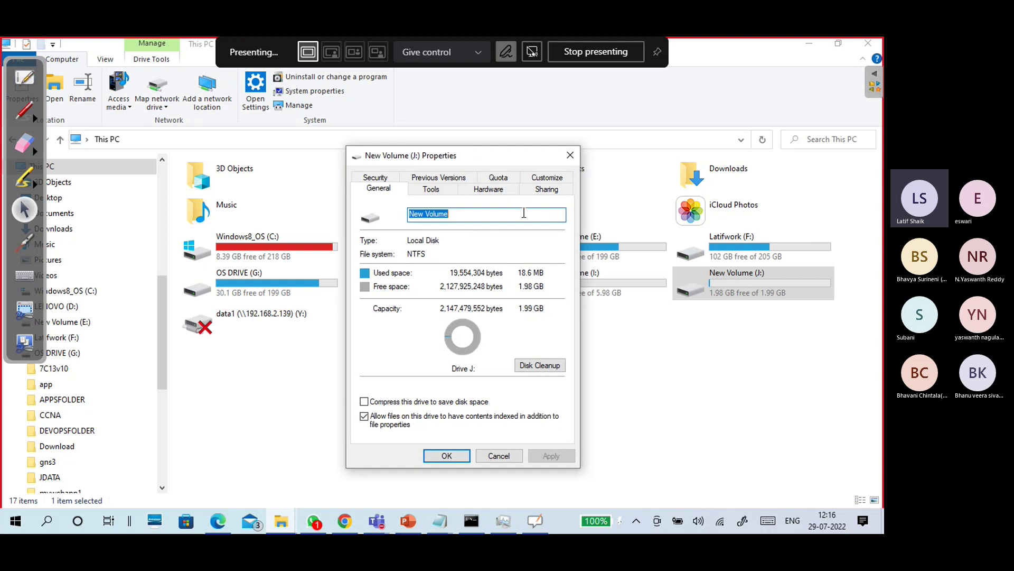
click(503, 178)
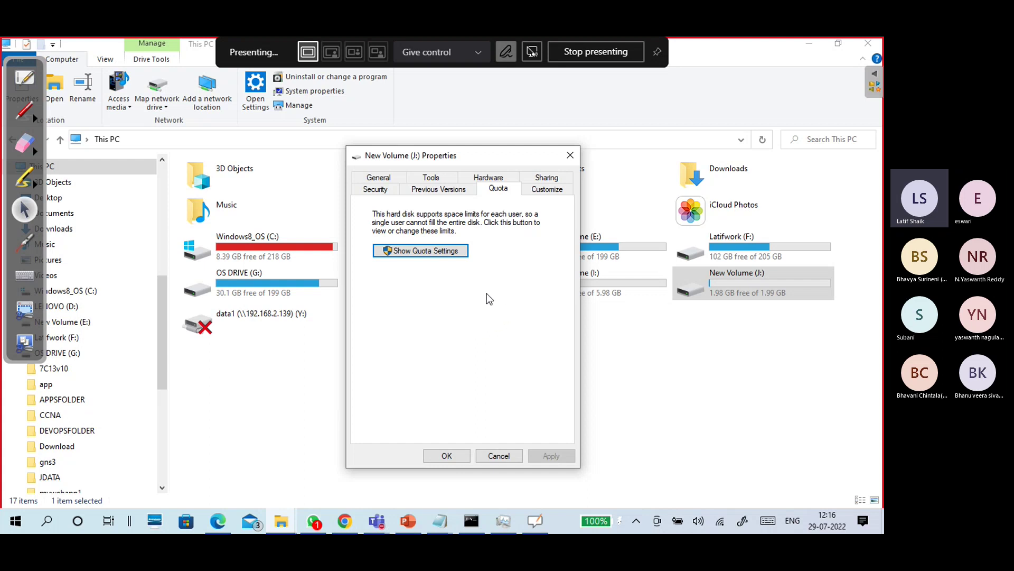
click(570, 155)
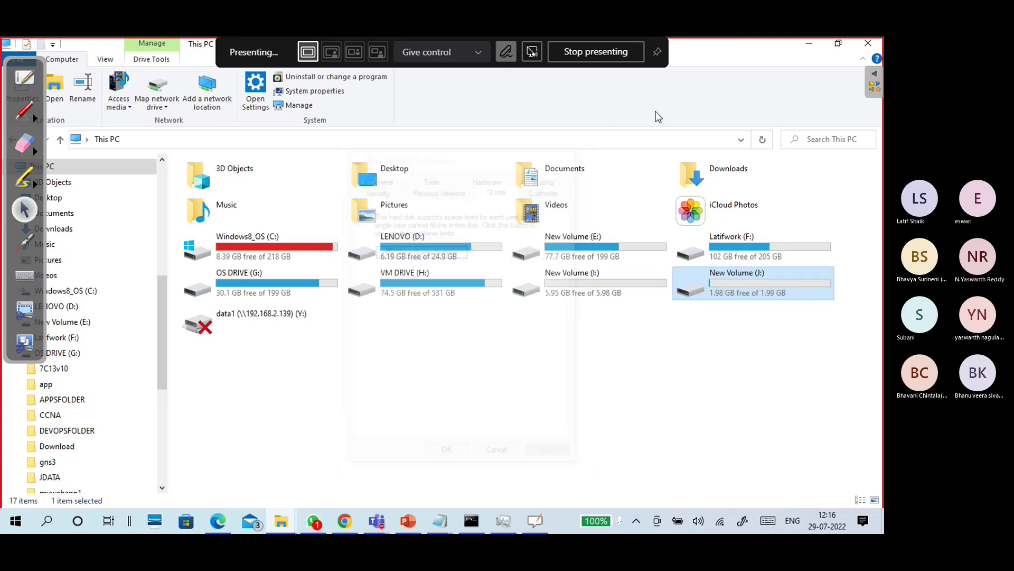
click(818, 43)
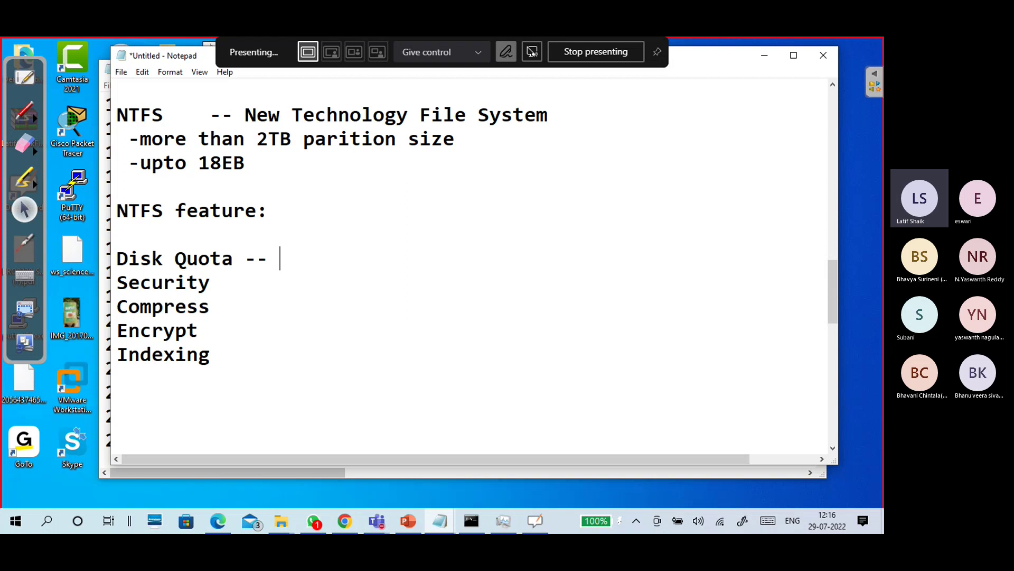
Describe Disk Quota after its separator as "Limit the disk space to a user, so user cant use entire disk".
text(Limit )
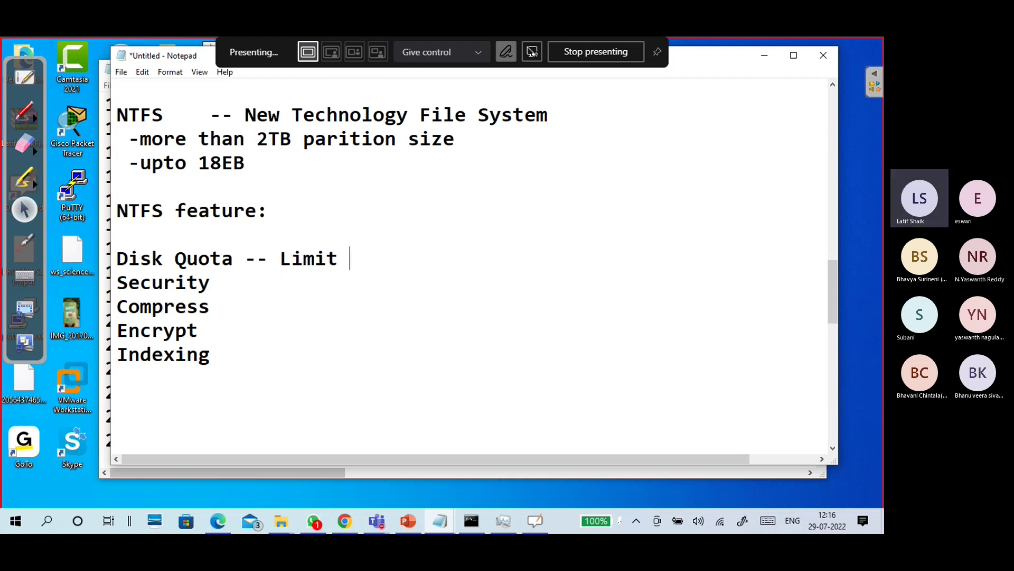
text(the disk )
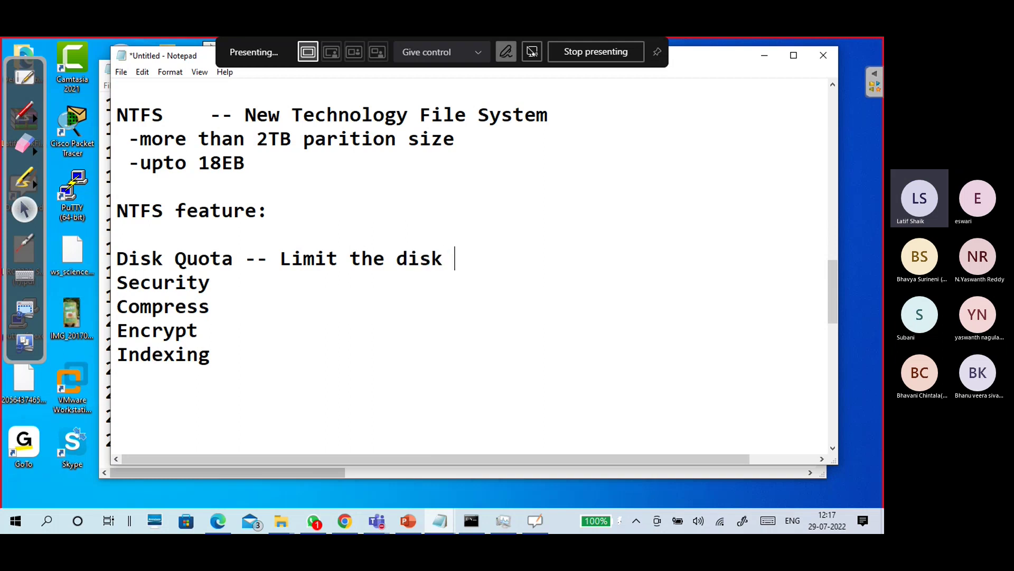
text(space to )
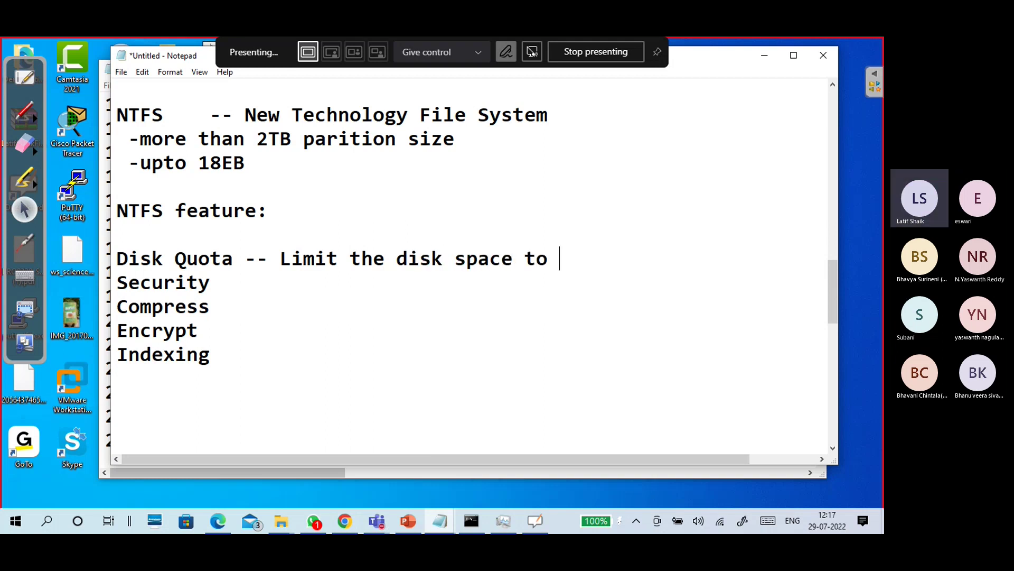
text(a user, )
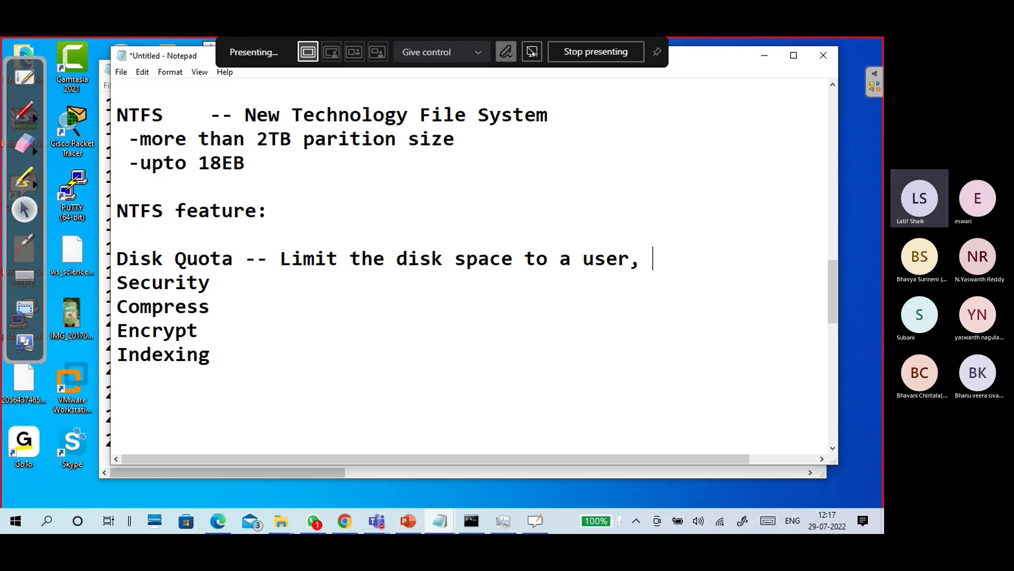
text(w)
key(BackSpace)
text(so user )
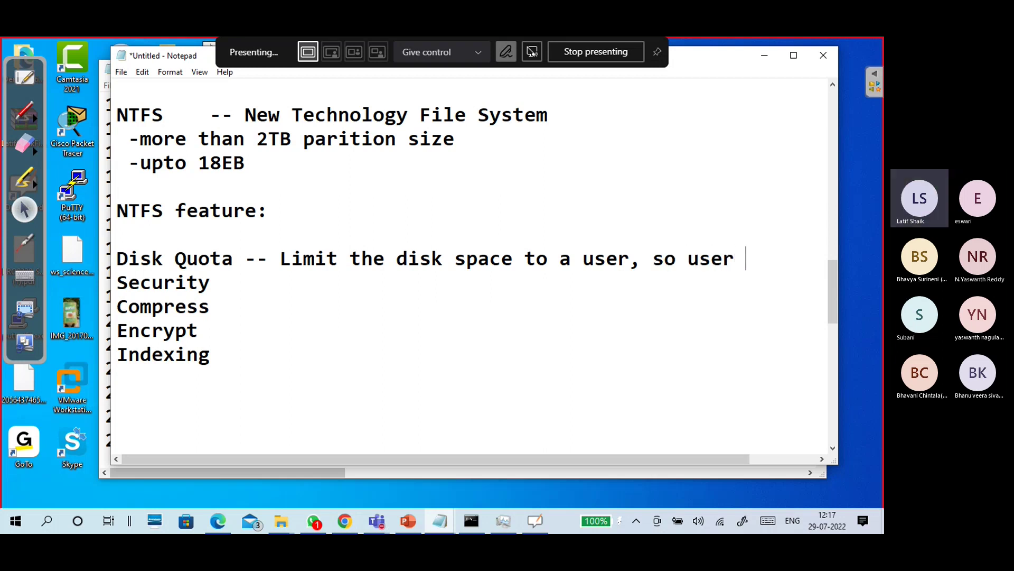
text(cant )
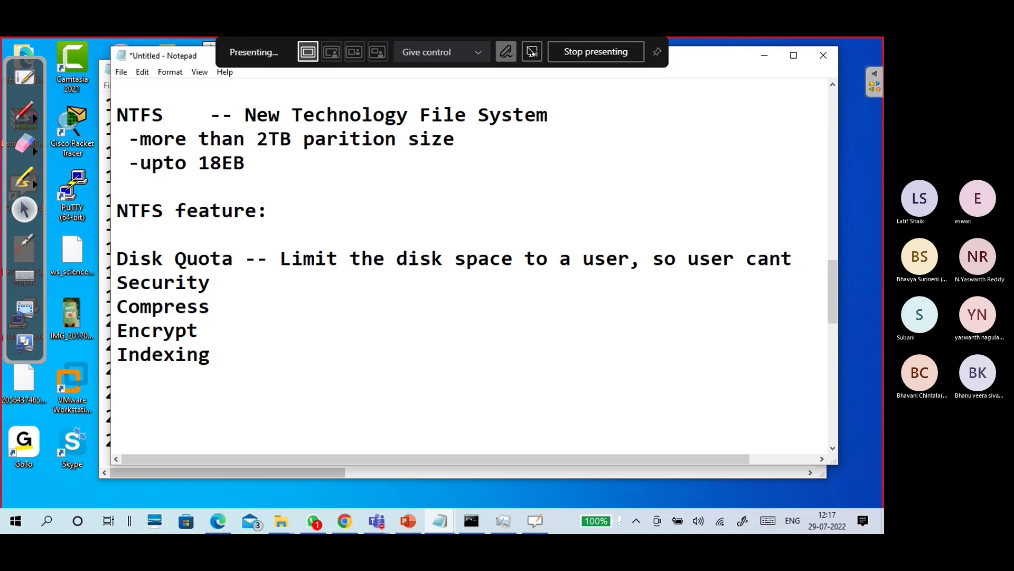
text(use enti)
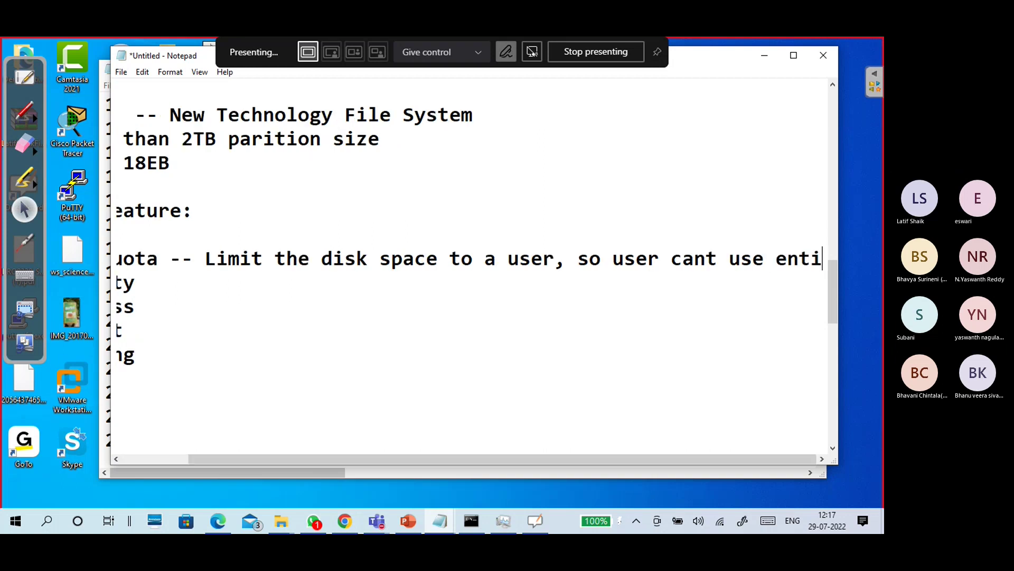
text(re disk)
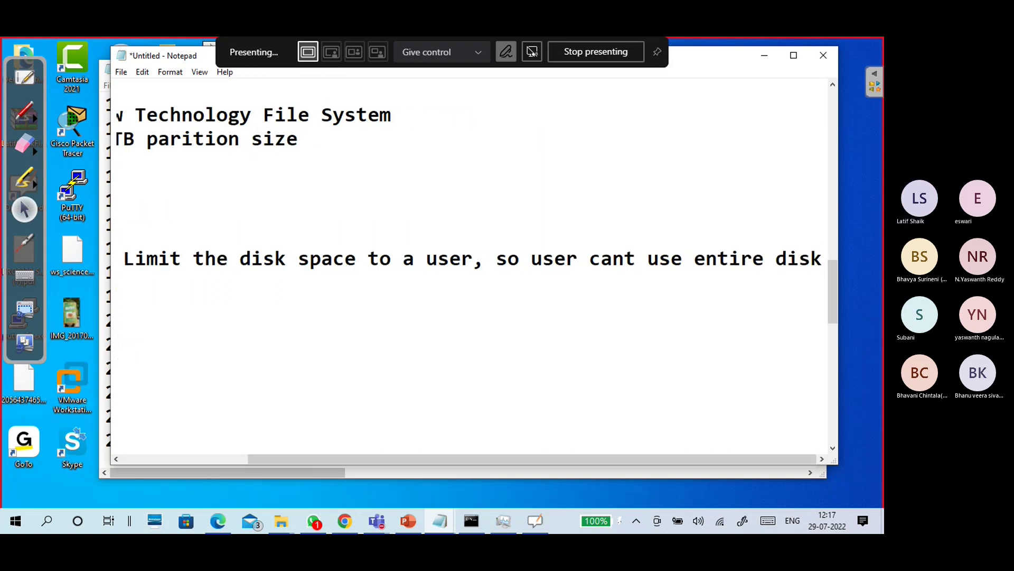
Append the separator "--" after Security, aligned with the separator on the Disk Quota line.
key(Down)
text(-)
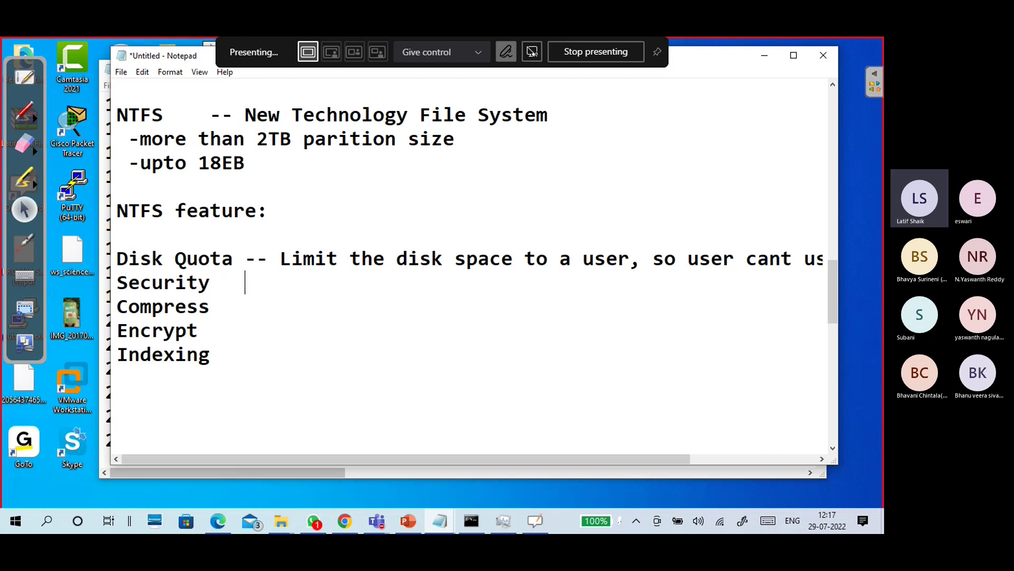
key(BackSpace)
text(--)
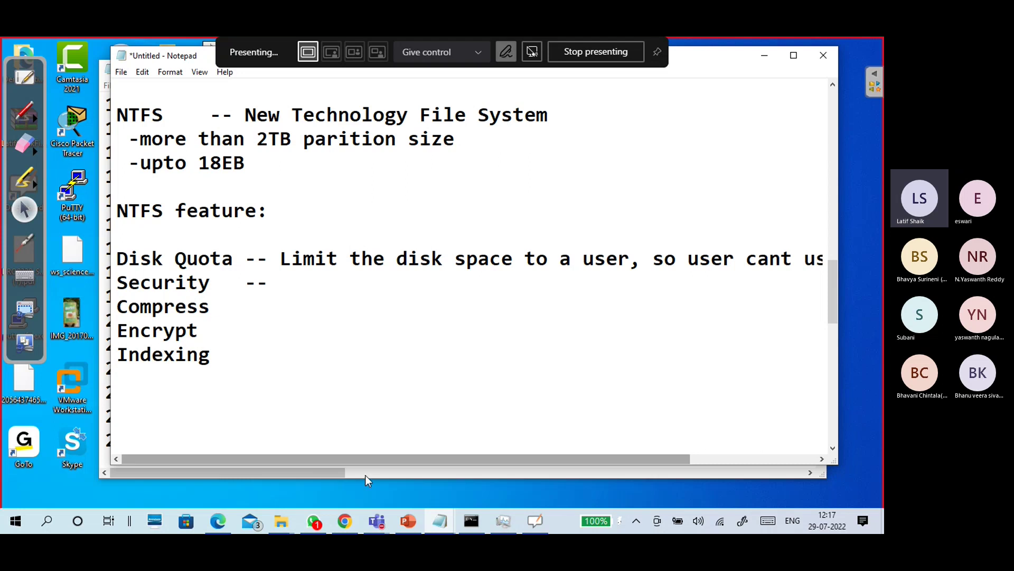
Switch to File Explorer and open the security page of New Volume (J:)'s properties.
click(281, 521)
click(381, 484)
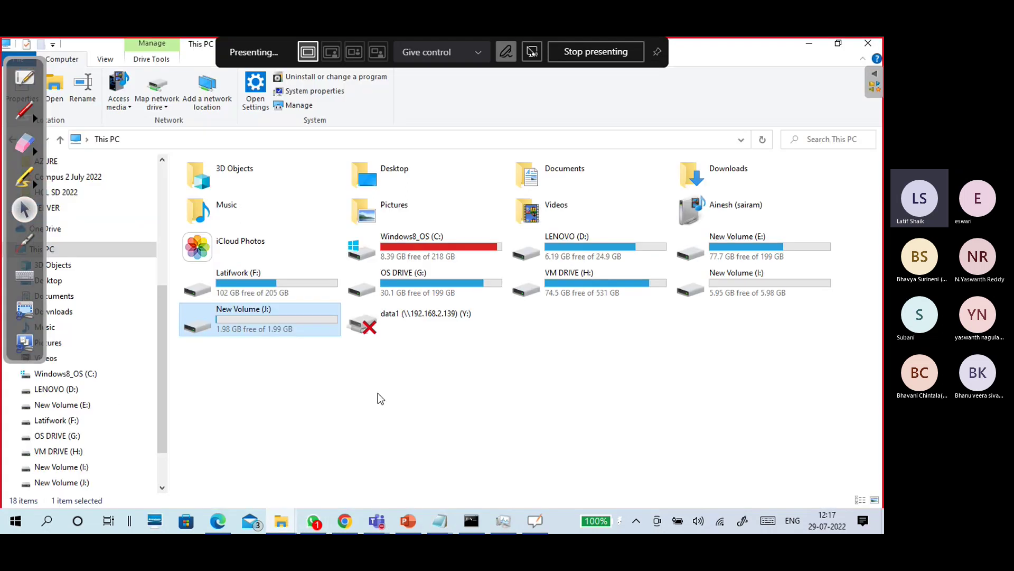
right_click(287, 322)
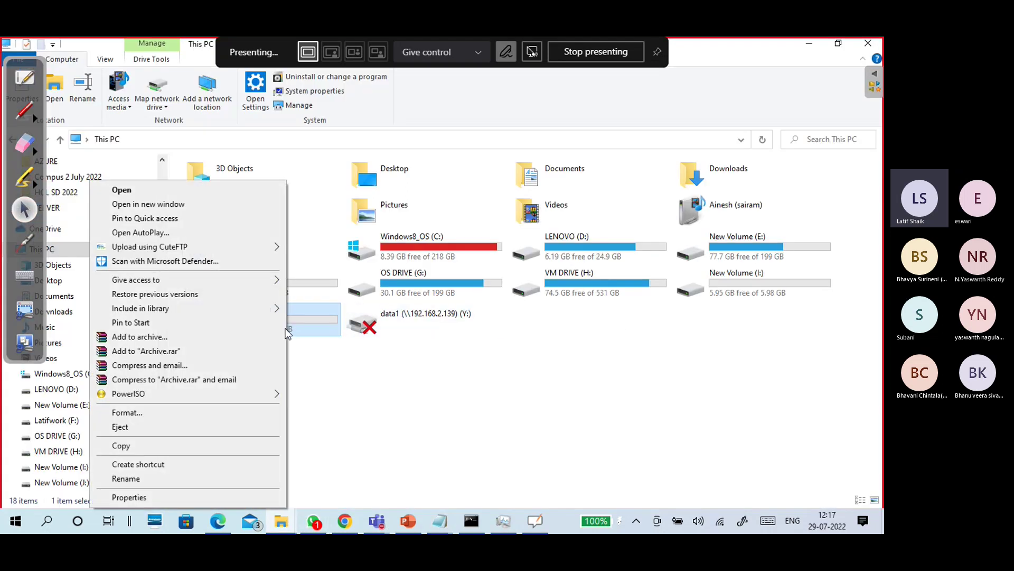
click(165, 497)
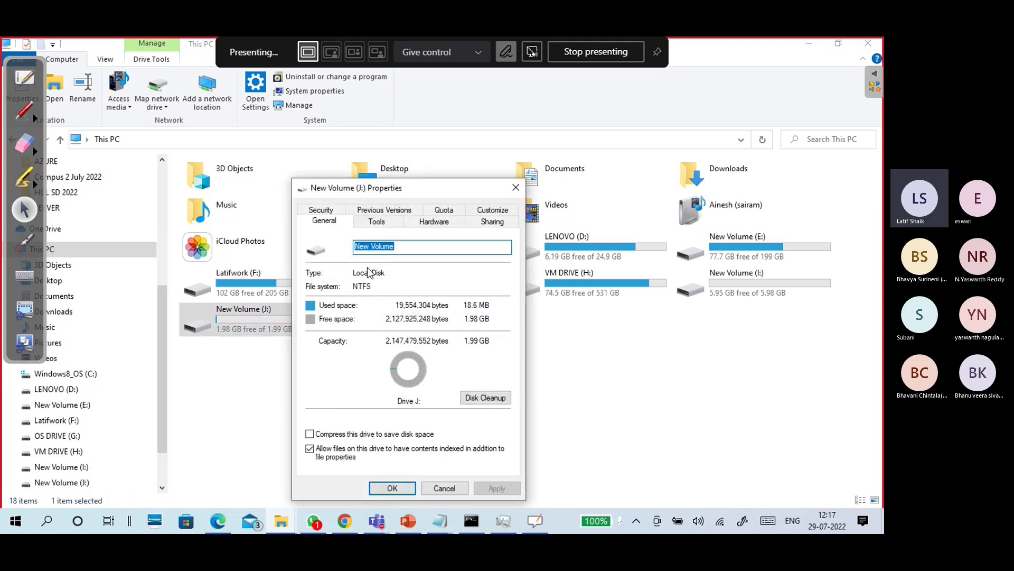
click(320, 209)
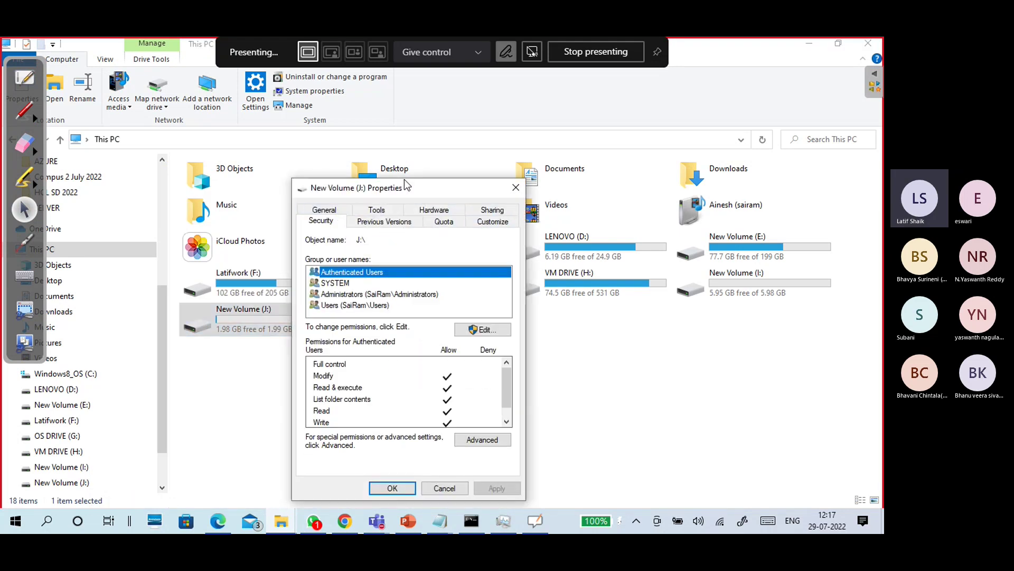
drag(417, 188, 608, 105)
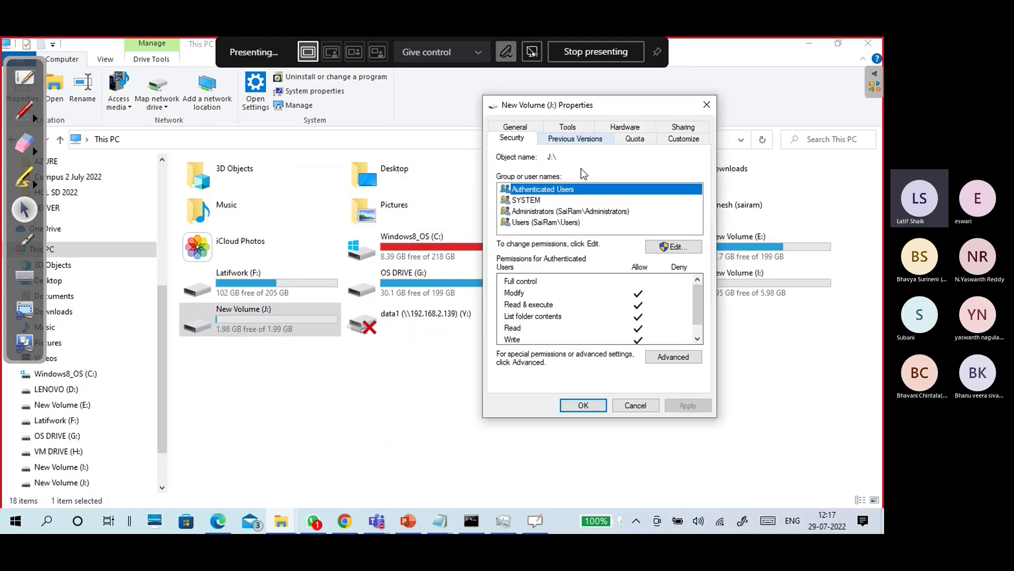
Examine the permissions that the Users group has on New Volume (J:), including Read & execute and Write.
click(563, 223)
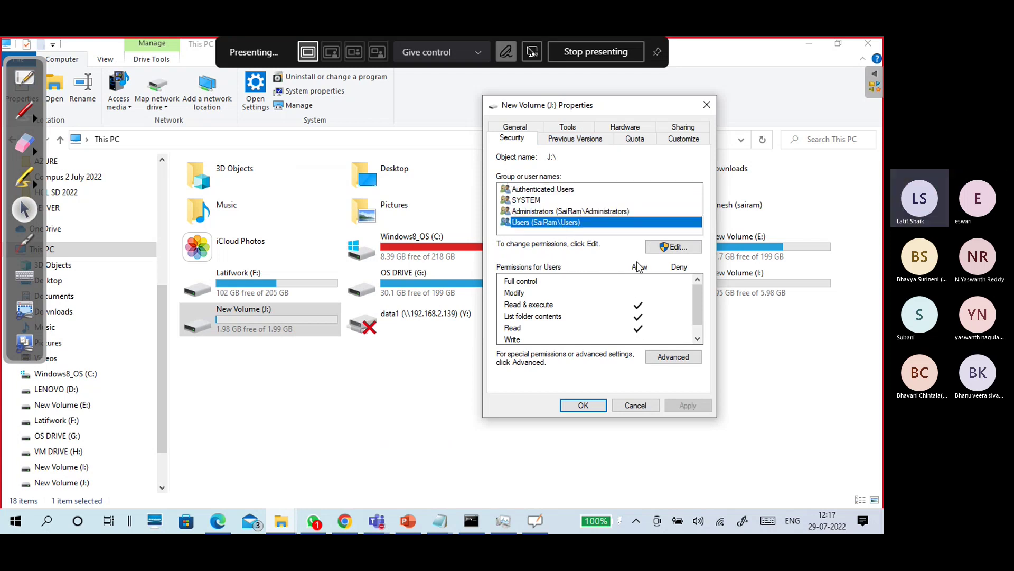
click(523, 306)
click(524, 339)
scroll(526, 343, down, 1)
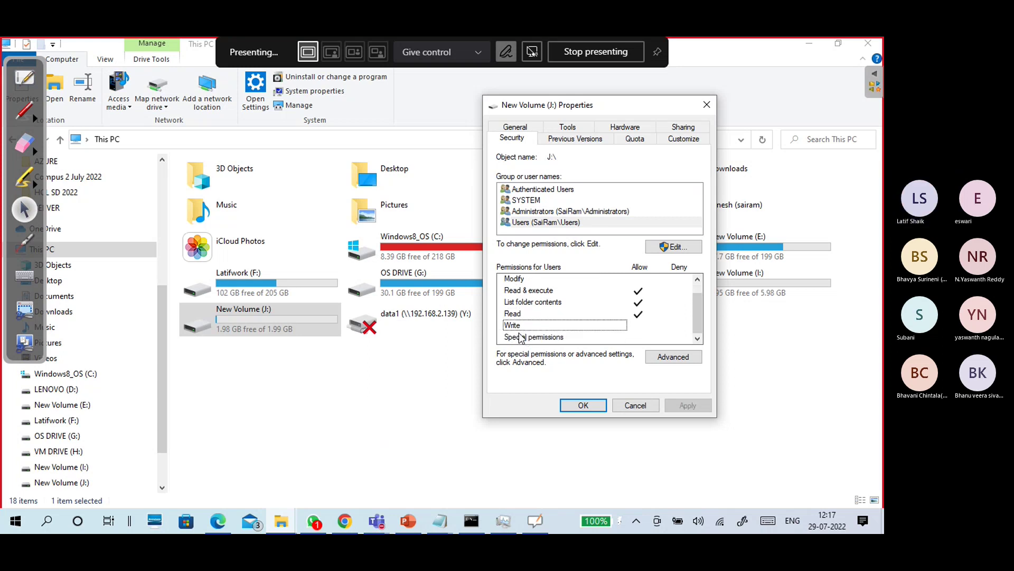
scroll(568, 338, up, 1)
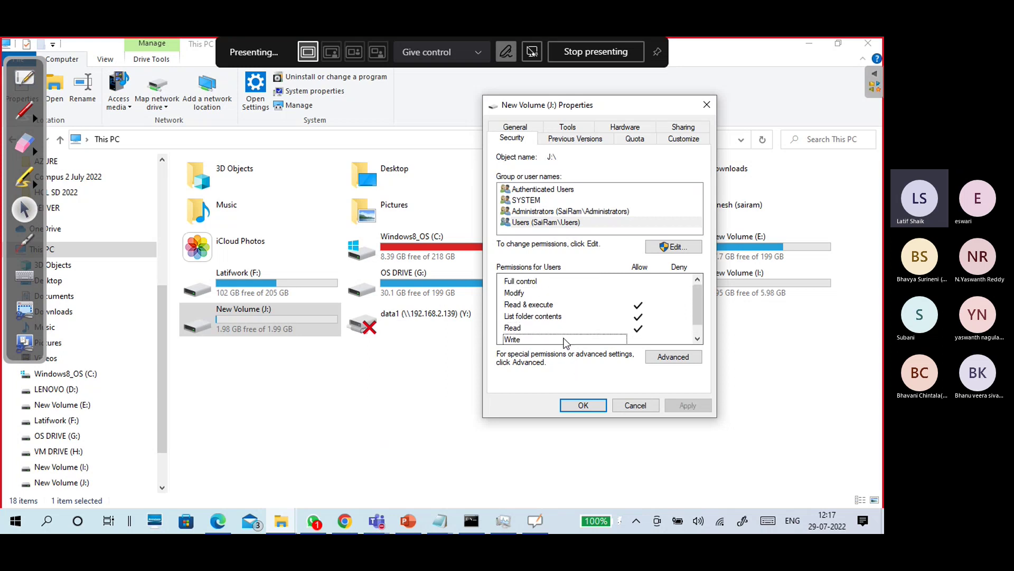
Compare the permissions of Authenticated Users, Administrators and Users on New Volume (J:), and close the properties without changes.
click(544, 189)
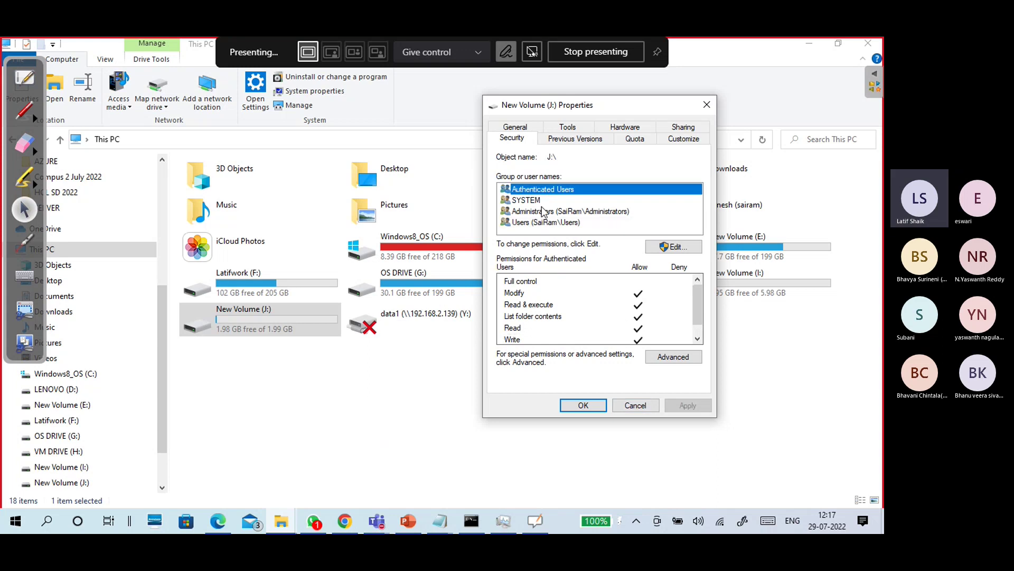
click(547, 211)
click(550, 222)
click(637, 405)
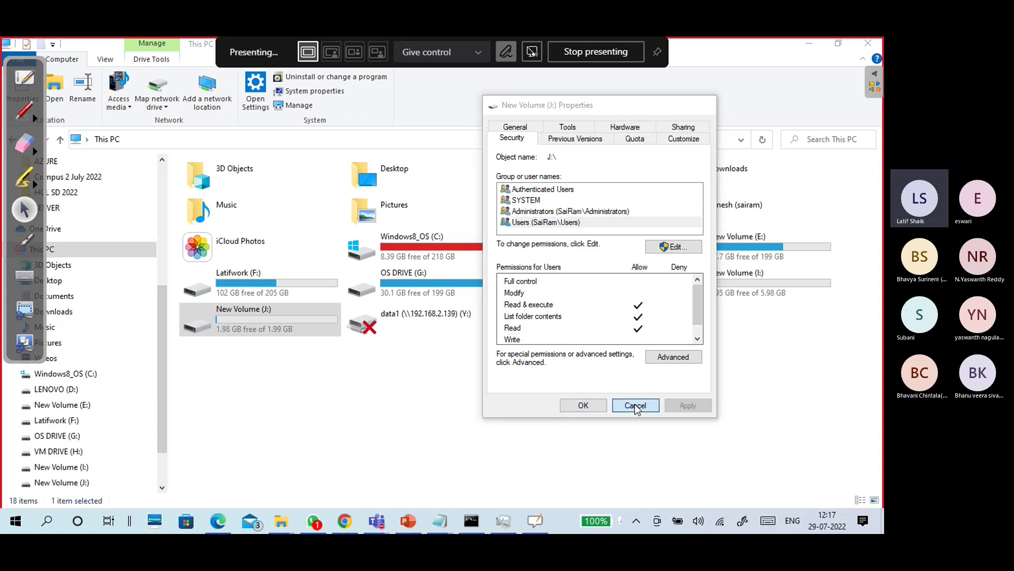
Return to the Notepad notes and describe Security as "Allow/Deny a user or group to access data".
click(809, 45)
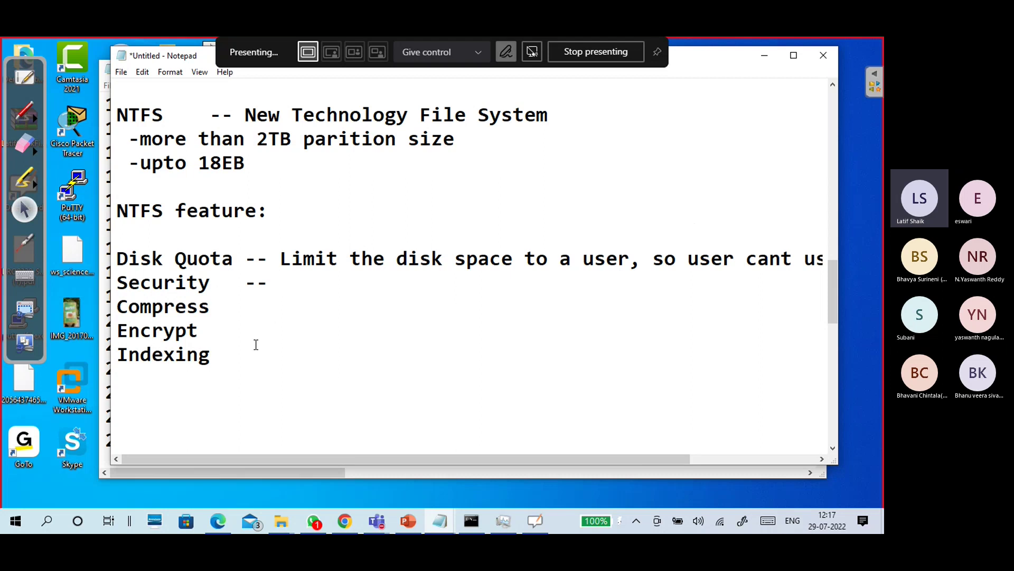
text(Allow)
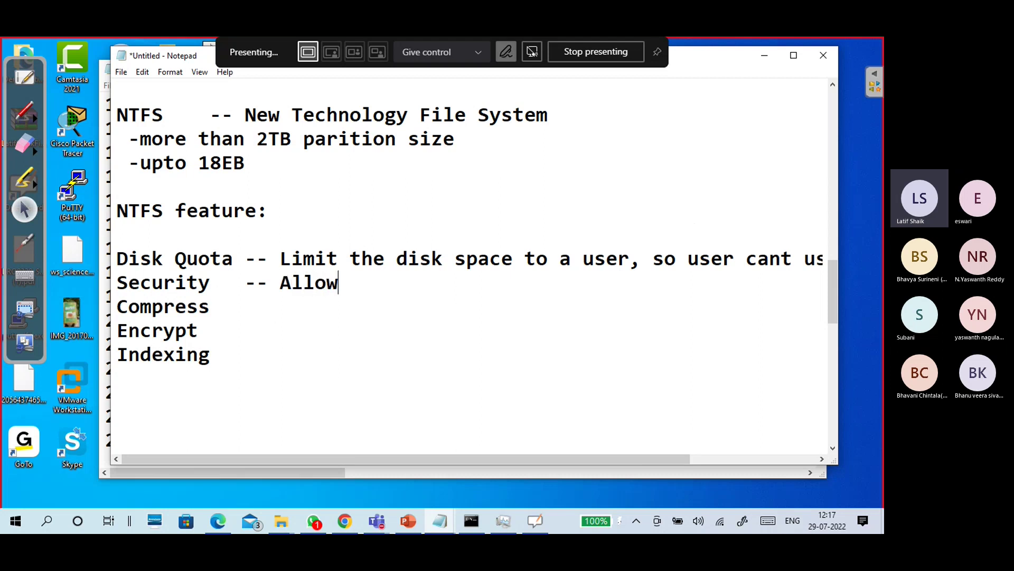
text(/Deny a )
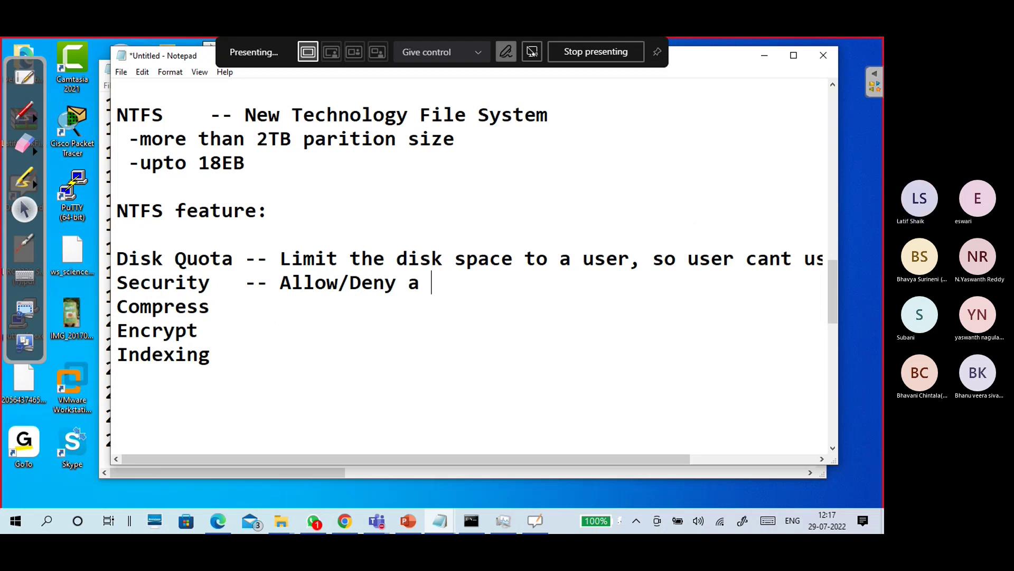
text(user ro)
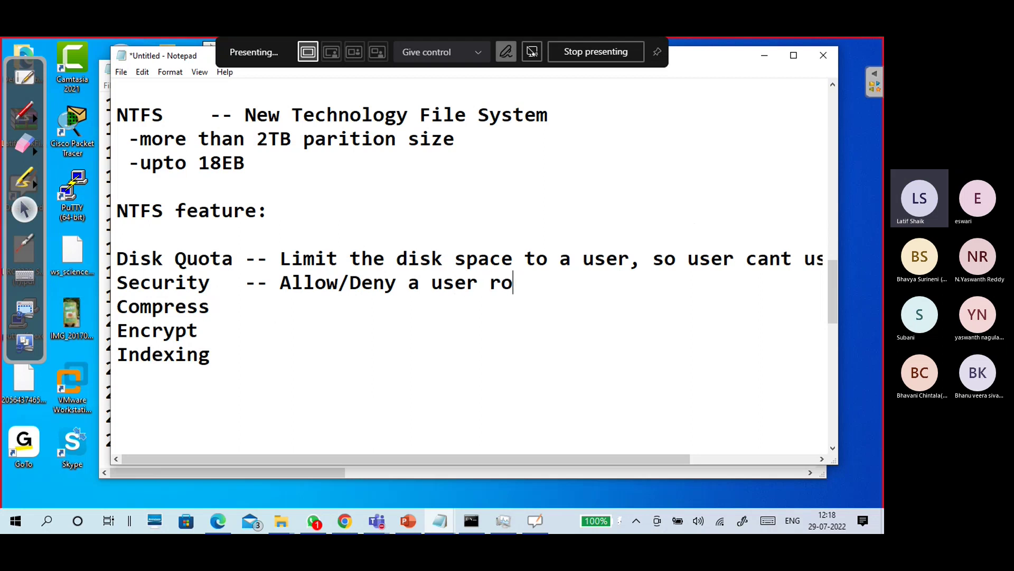
key(BackSpace)
key(BackSpace)
text(or group to )
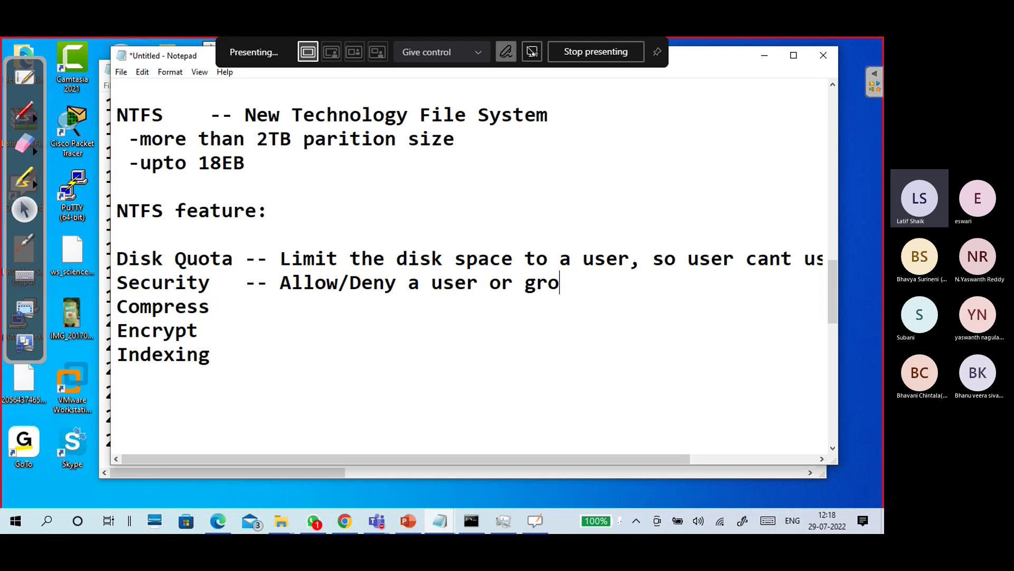
text(acc)
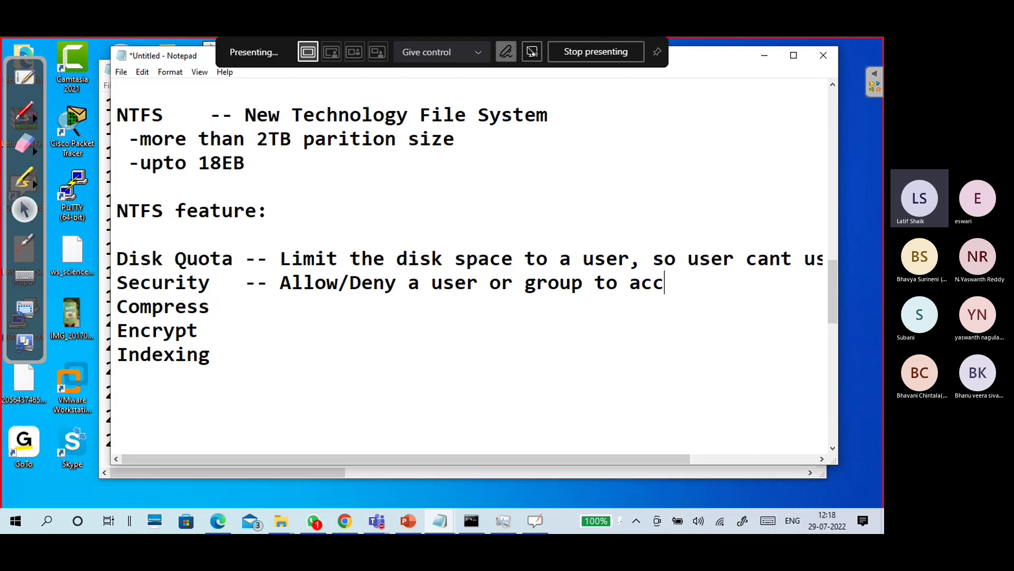
text(ess data)
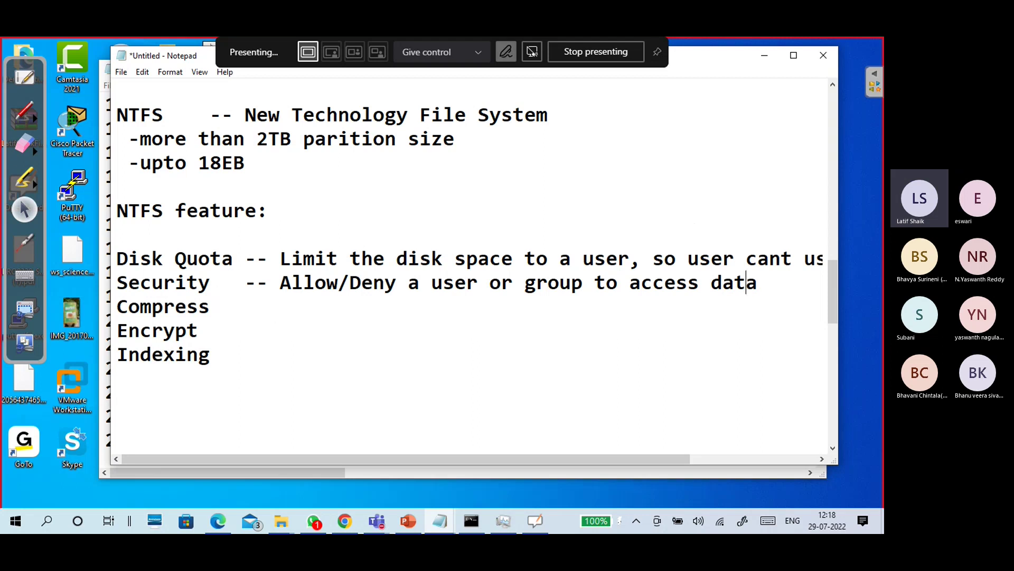
Append "(read or write..)" to the end of the Security description.
click(676, 282)
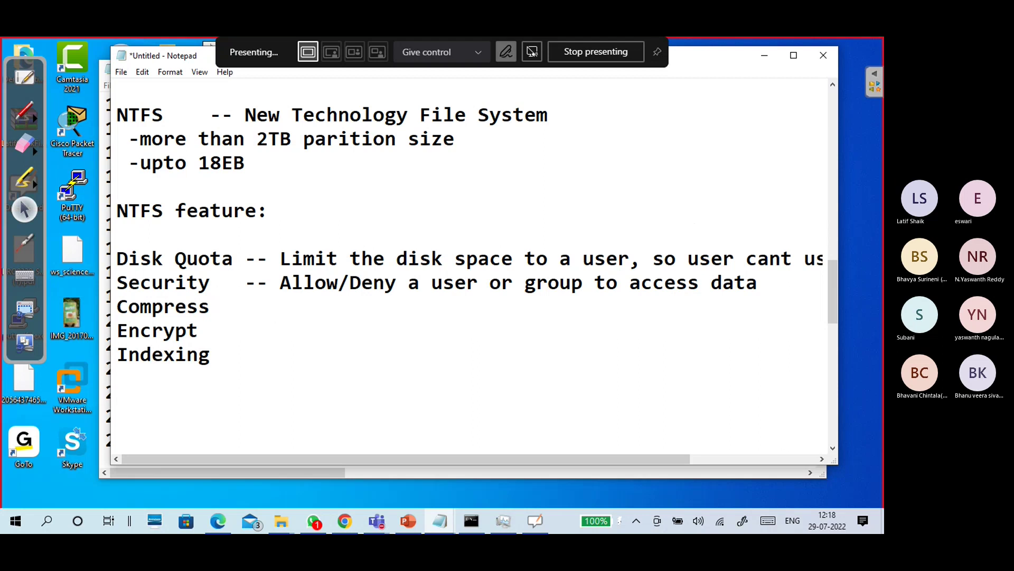
click(501, 283)
key(Right)
key(Right)
key(Right)
key(Right)
key(Right)
key(Right)
key(Right)
key(Right)
key(Right)
key(Right)
key(Right)
key(Right)
key(Right)
key(Right)
key(Right)
key(Right)
key(Right)
key(Right)
key(Right)
key(Right)
key(Right)
key(Right)
key(Right)
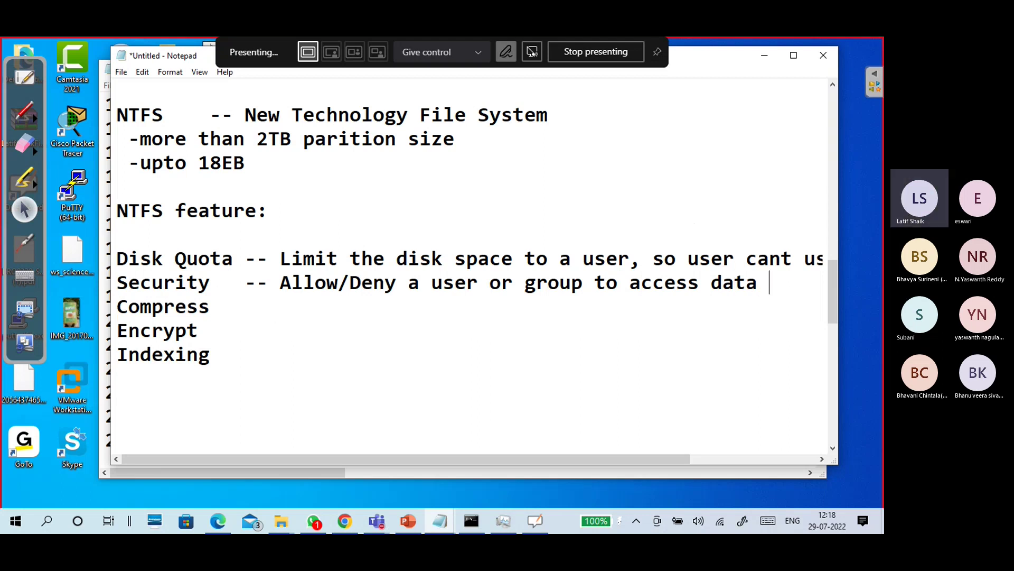
text((read)
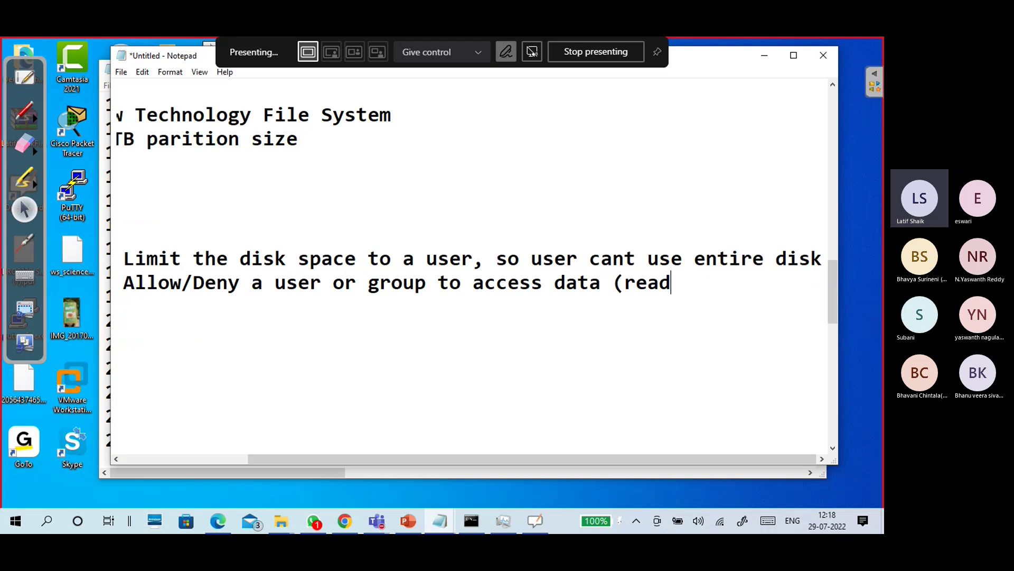
text( or write..))
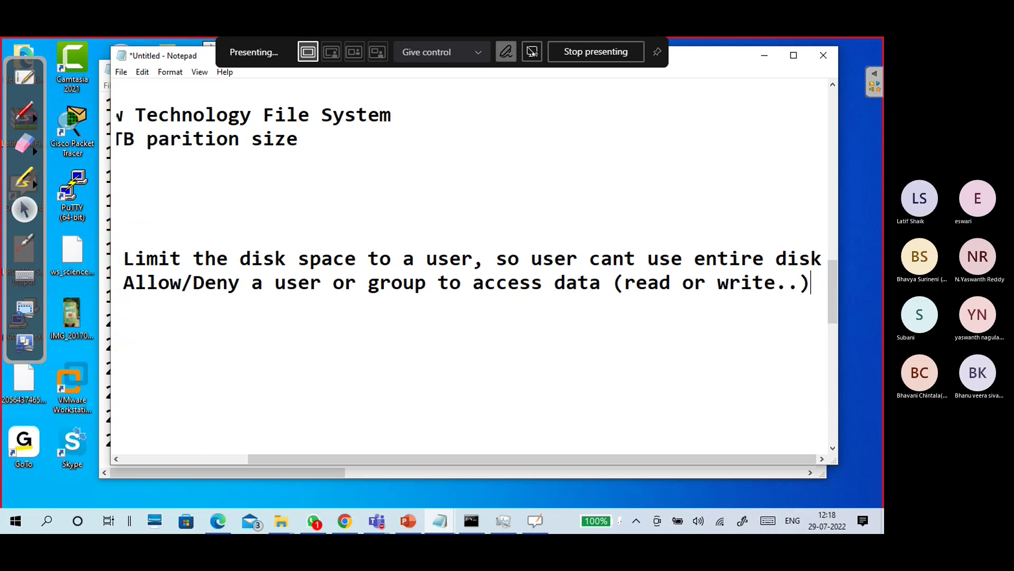
Complete the Compress line with "-- compress the data to save disk space", aligned with the lines above.
key(Down)
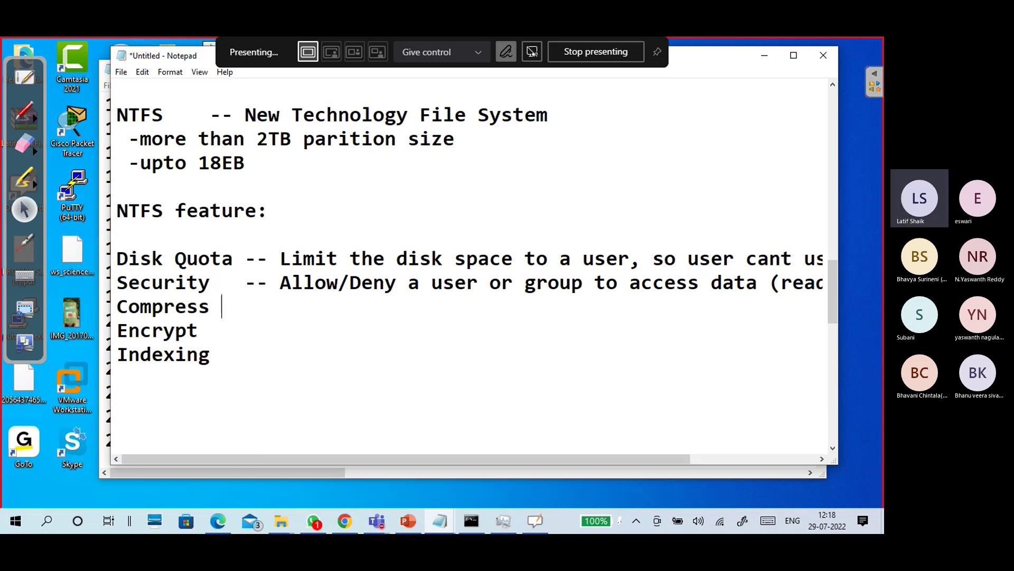
text(-- compress t)
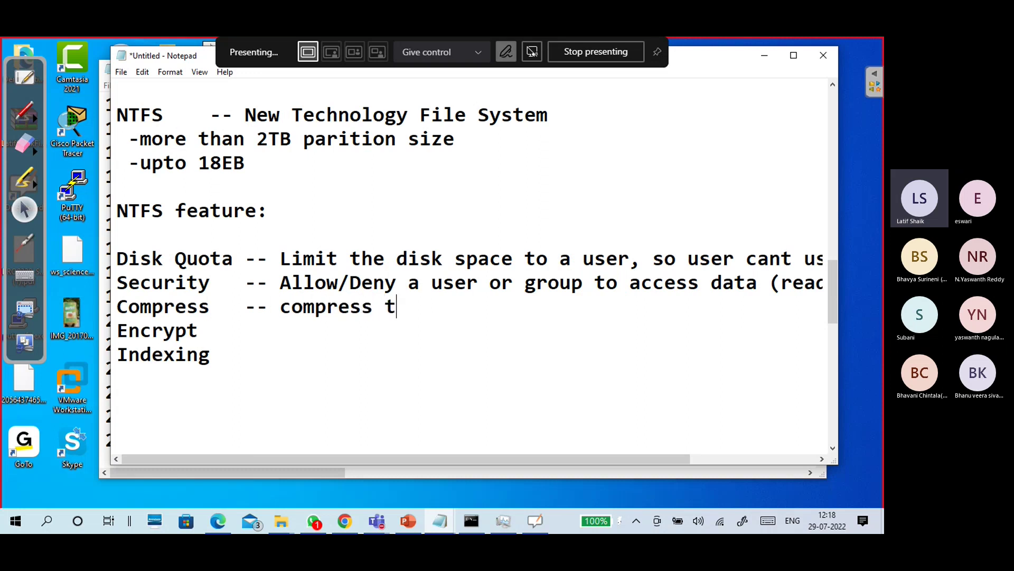
text(he data t)
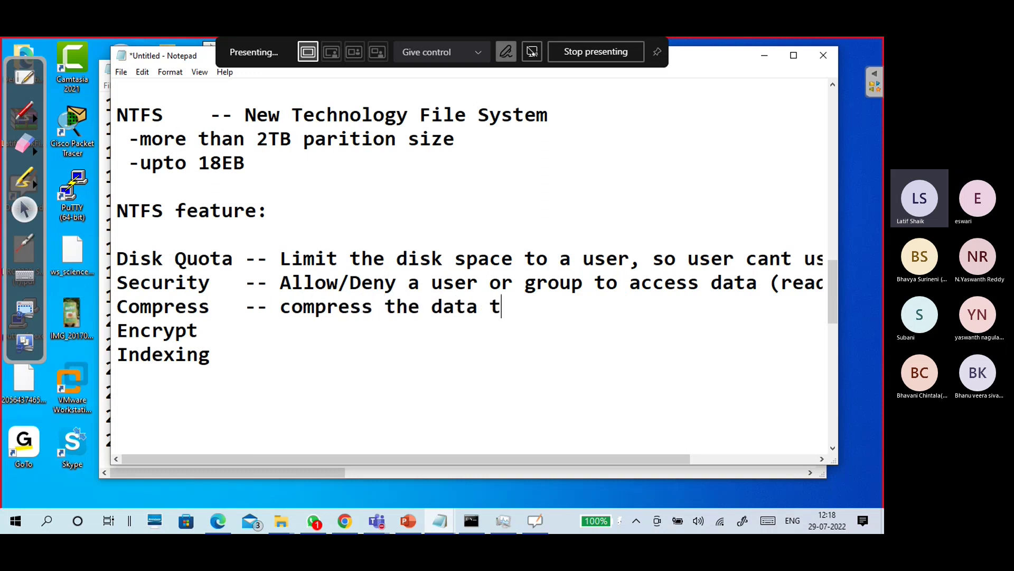
text(o sace)
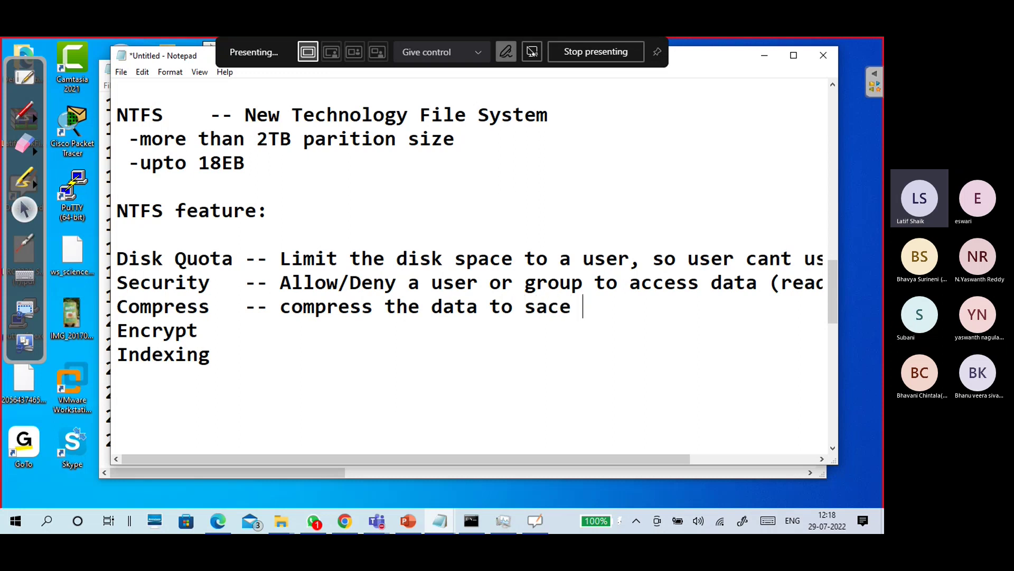
key(BackSpace)
key(BackSpace)
key(BackSpace)
text(ve disk space)
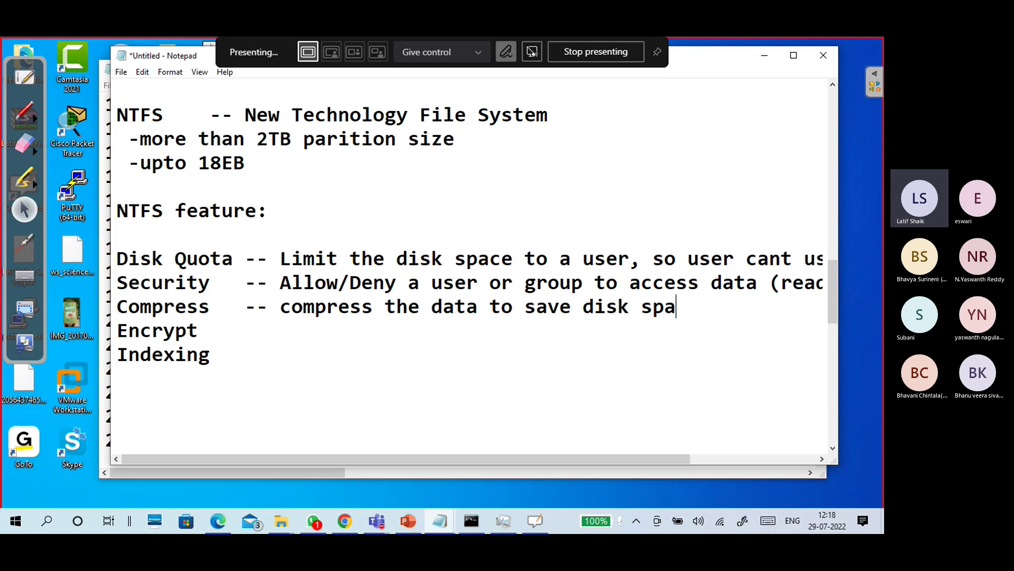
Add "-- encrypt" to the Encrypt line, aligned with the separators above.
key(Tab)
key(Tab)
text(-- encrypt)
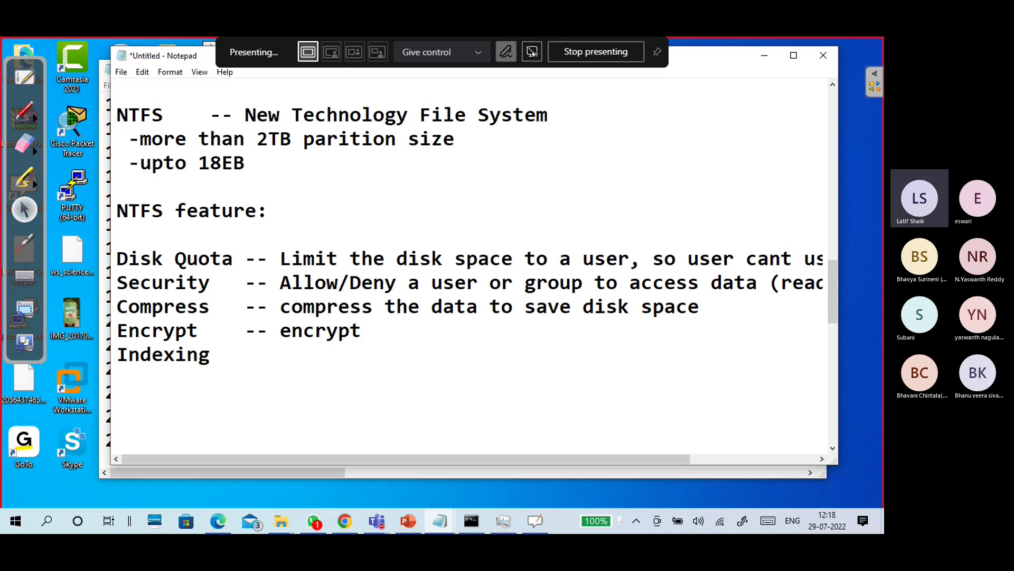
Below the feature list, leave a blank line and write "Encrypt - secure the data , with ceritificate/key".
key(Down)
key(Return)
key(Return)
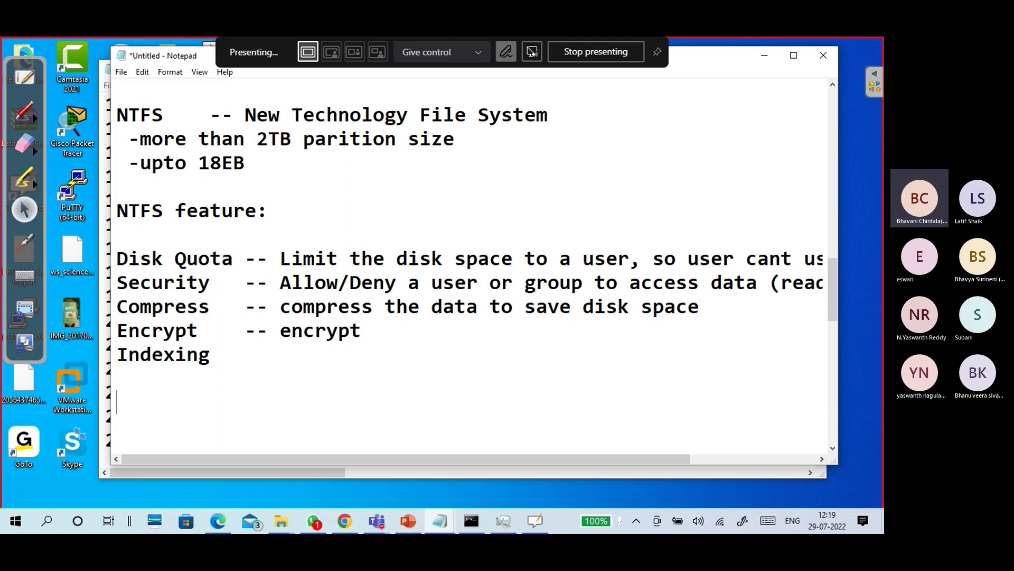
text(E)
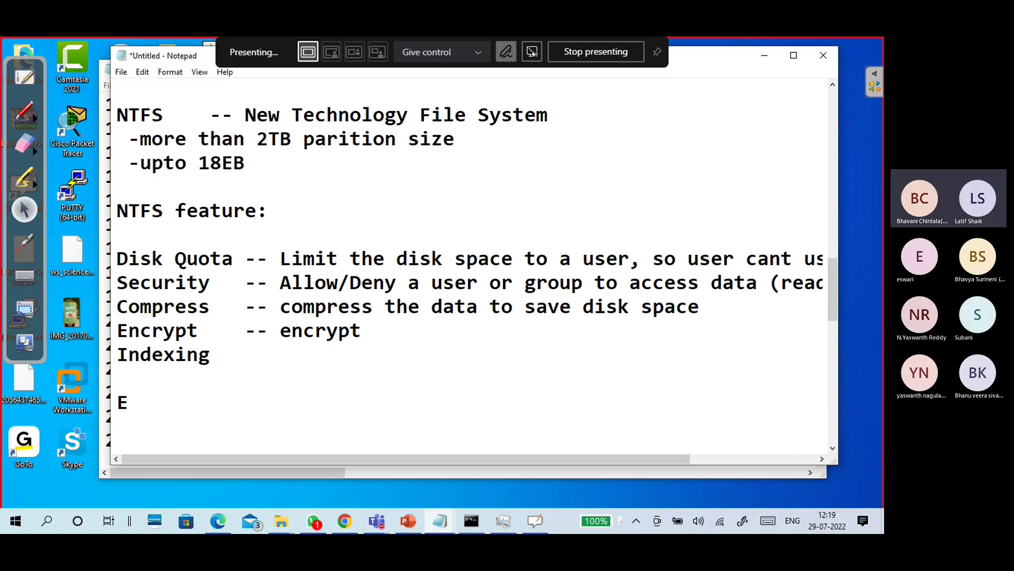
text(ncryp)
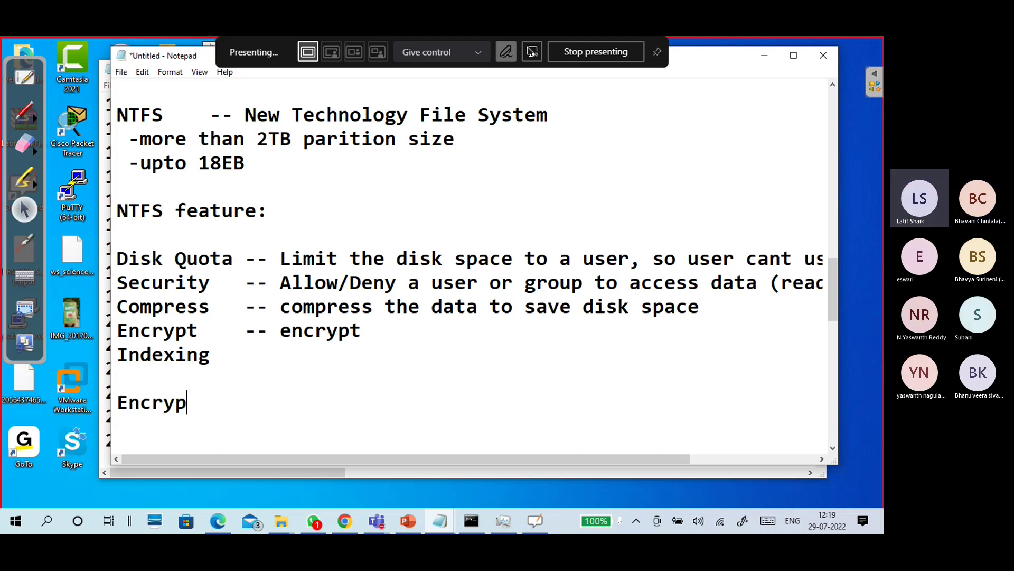
text(t - secure )
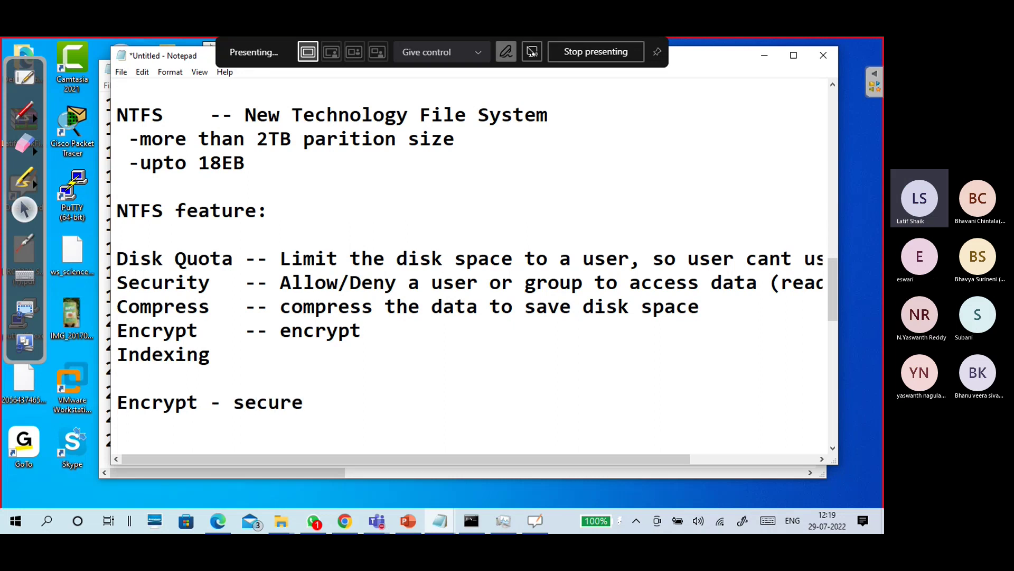
text(the data )
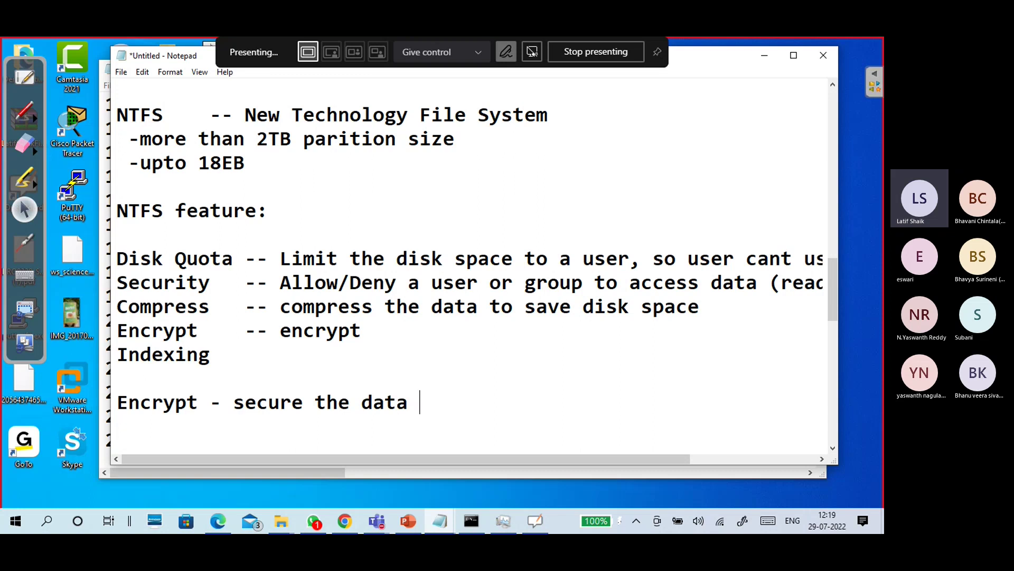
text(, with)
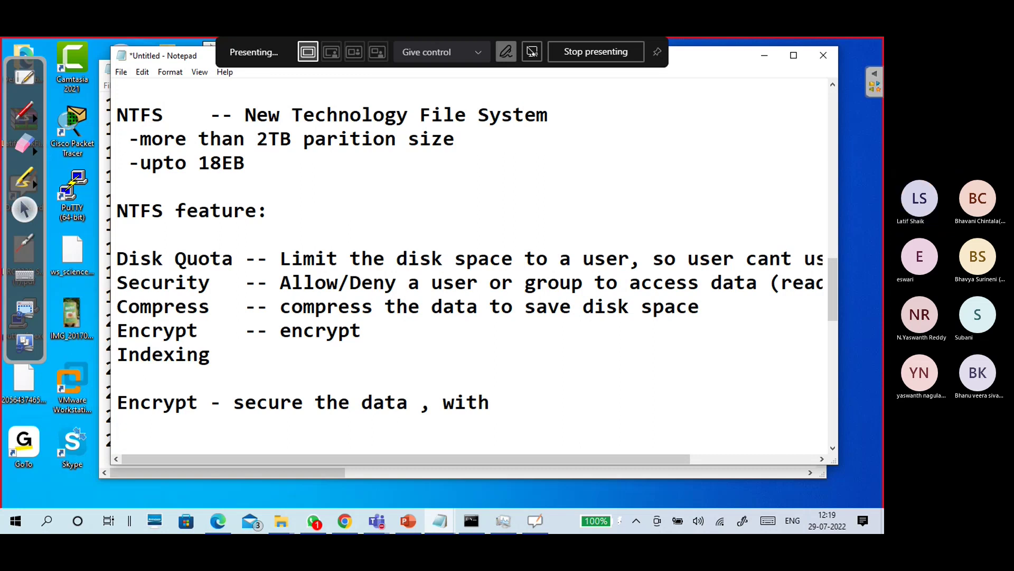
text( ceritif)
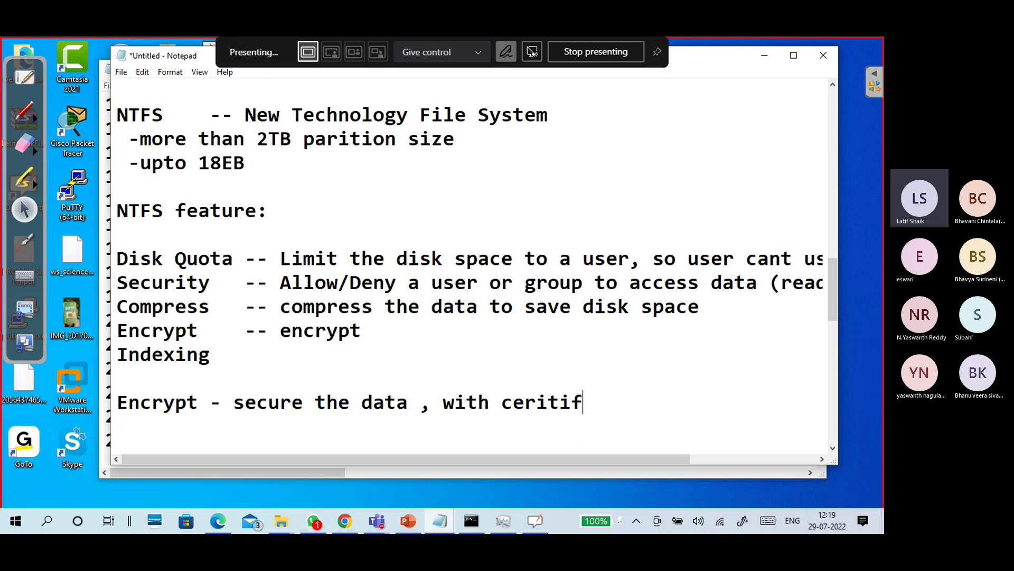
text(icate)
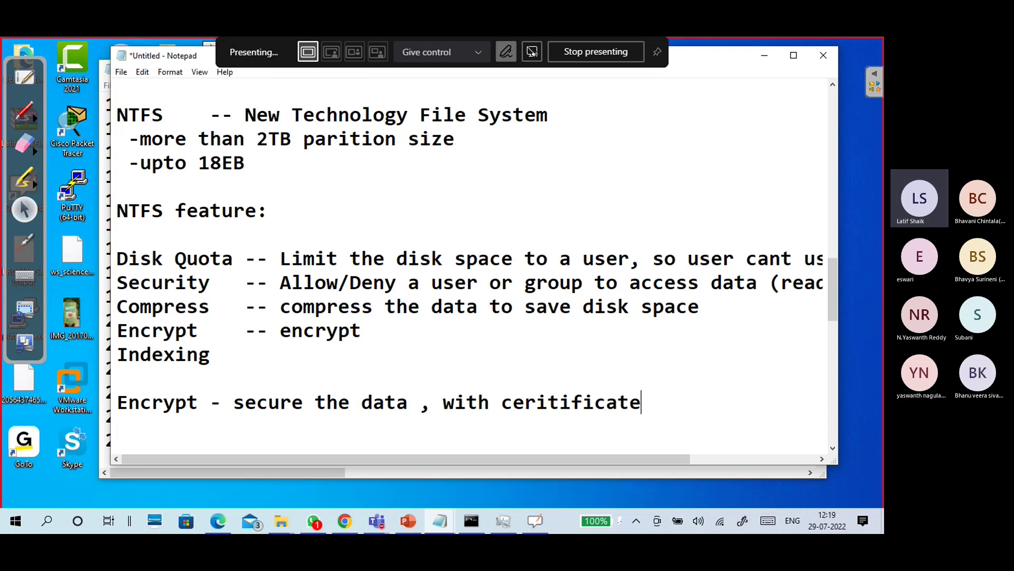
text(/key)
Add the line "with the key use cant access the data" and insert an extra blank line above the encryption note.
key(Return)
text(w)
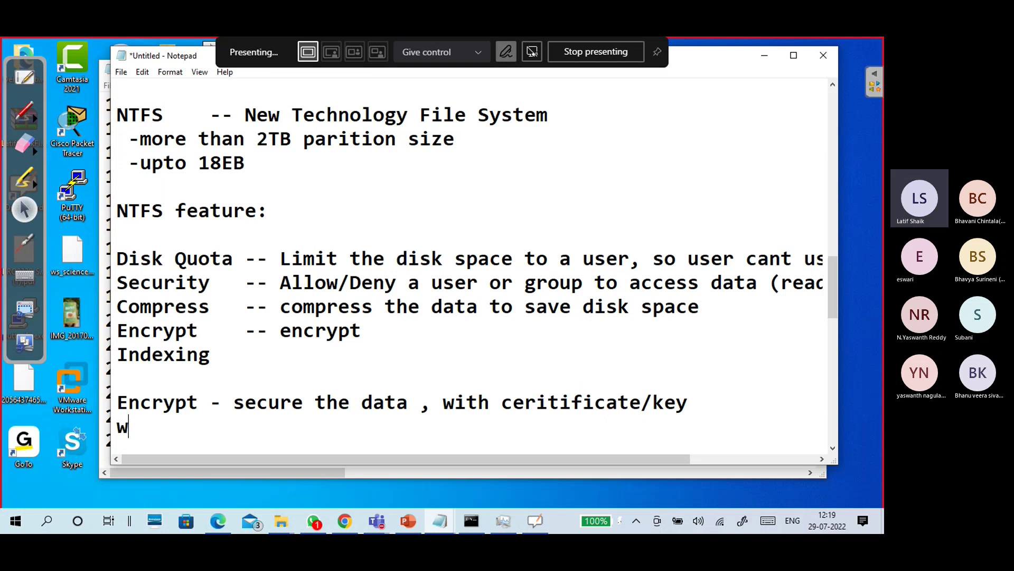
text(ith the )
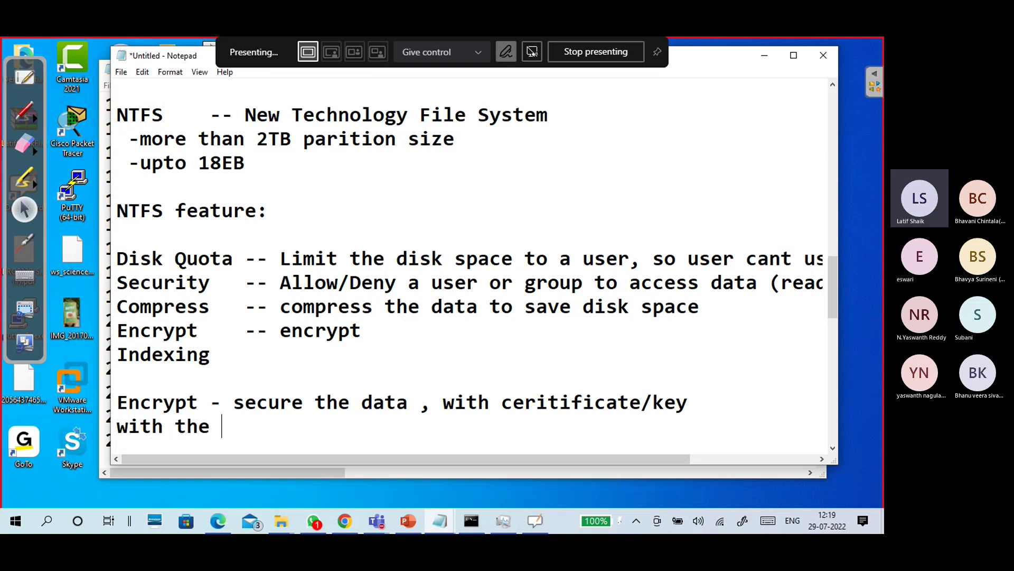
text(key use cant )
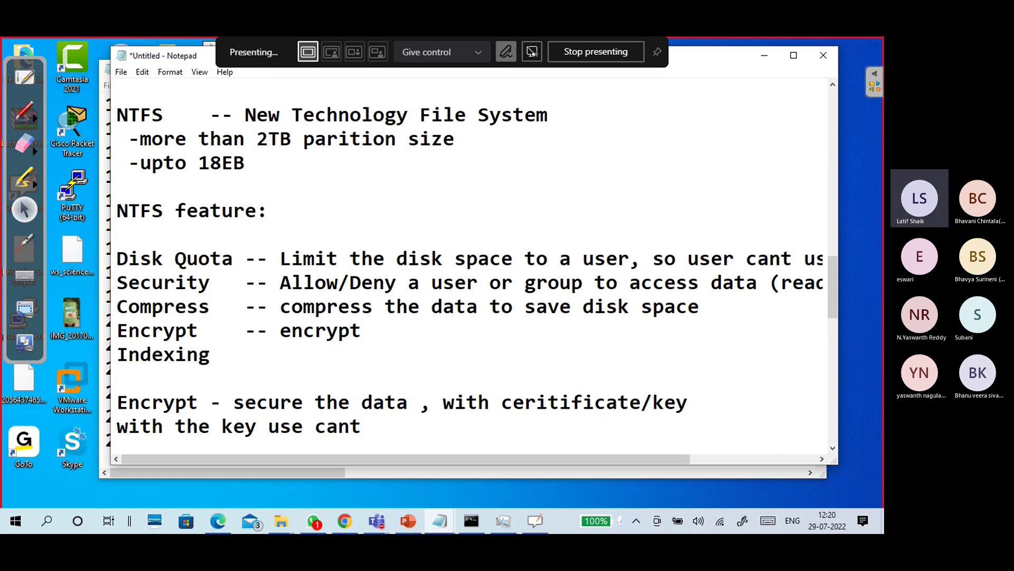
text(access t)
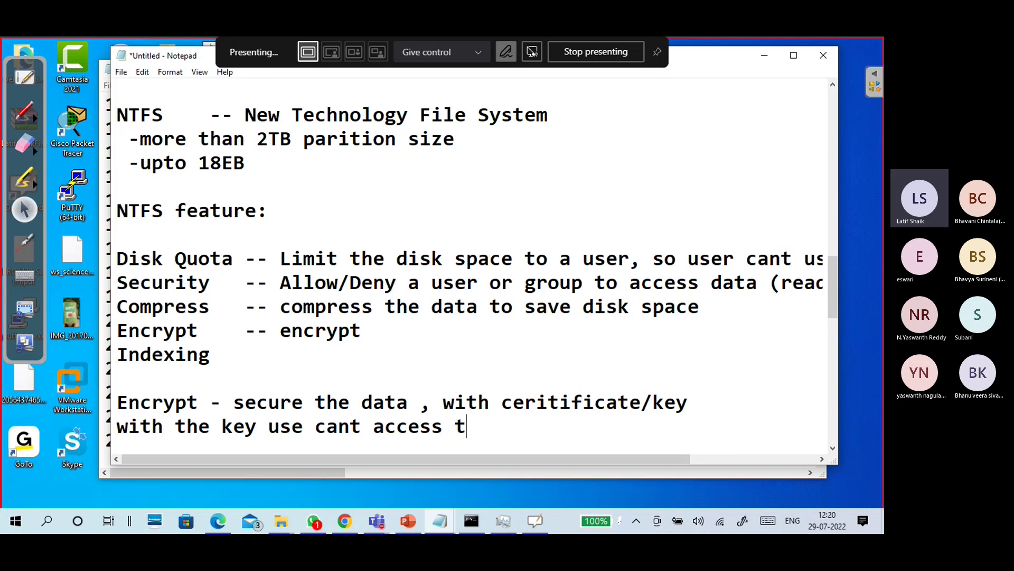
text(he data)
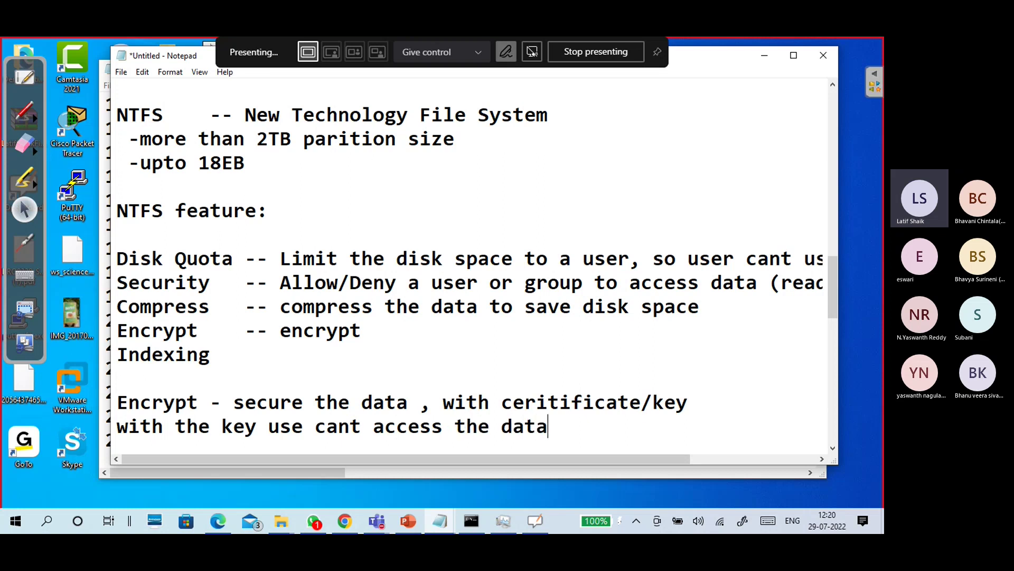
key(Return)
scroll(254, 346, down, 2)
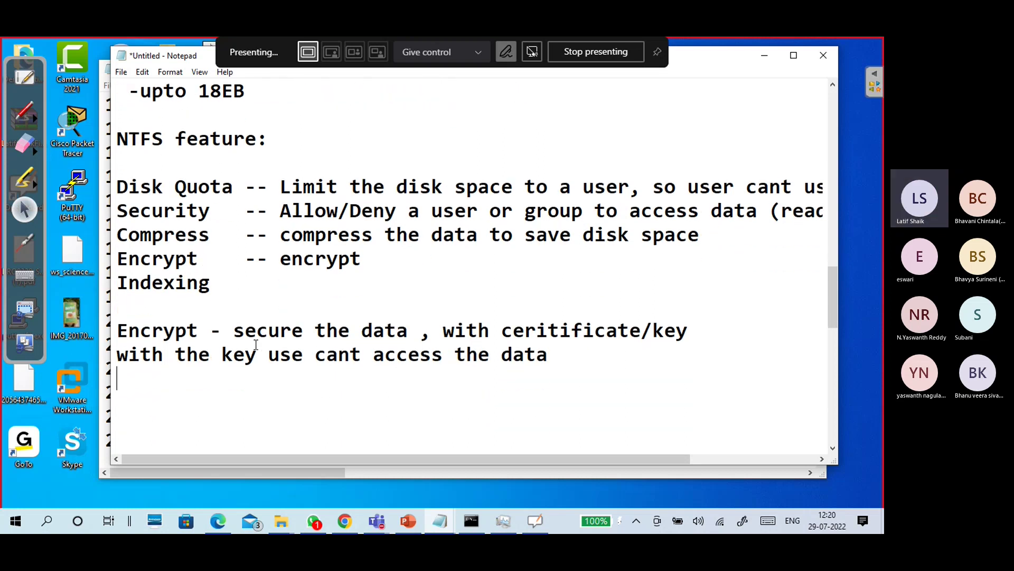
key(Up)
key(Return)
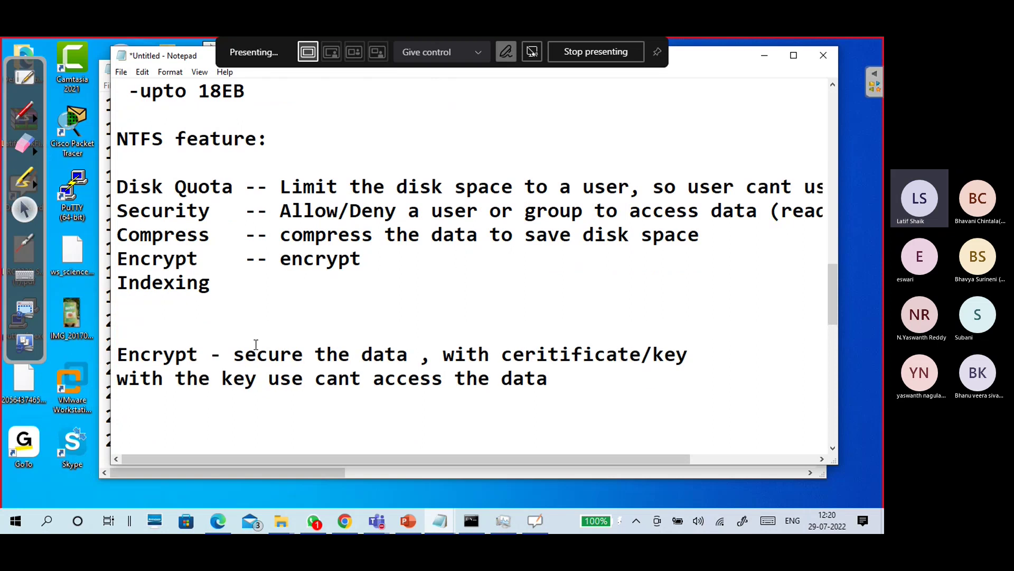
Correct the last line of the encryption note to "without the key user cant access the data".
key(Down)
key(Down)
click(163, 379)
text(out)
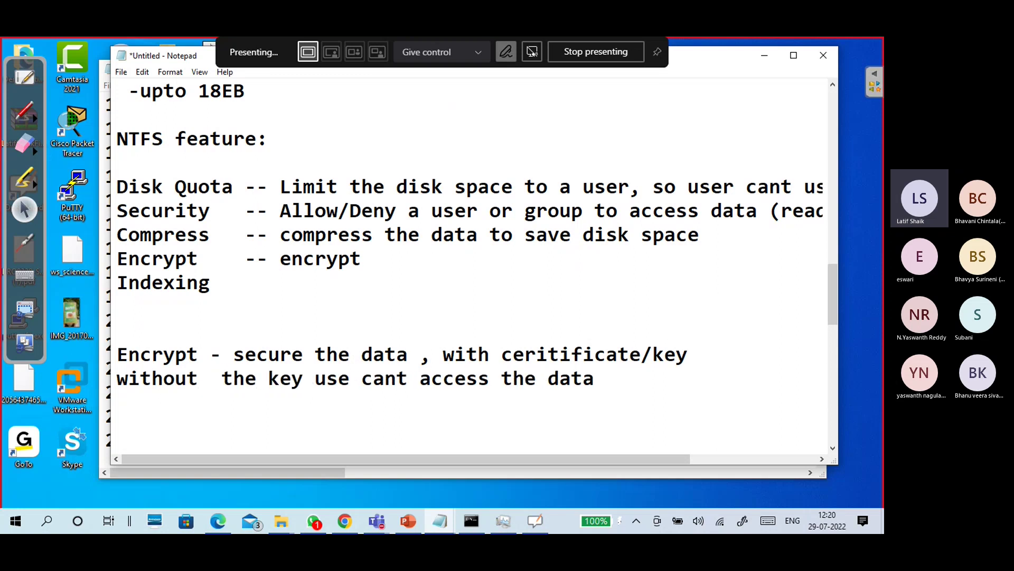
key(Right)
key(BackSpace)
click(342, 379)
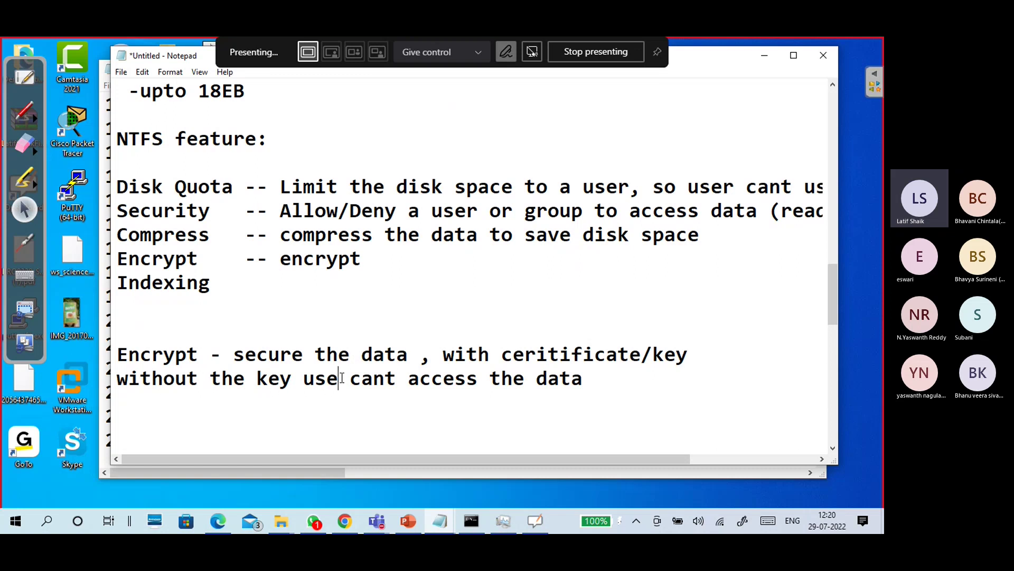
text(r)
click(356, 426)
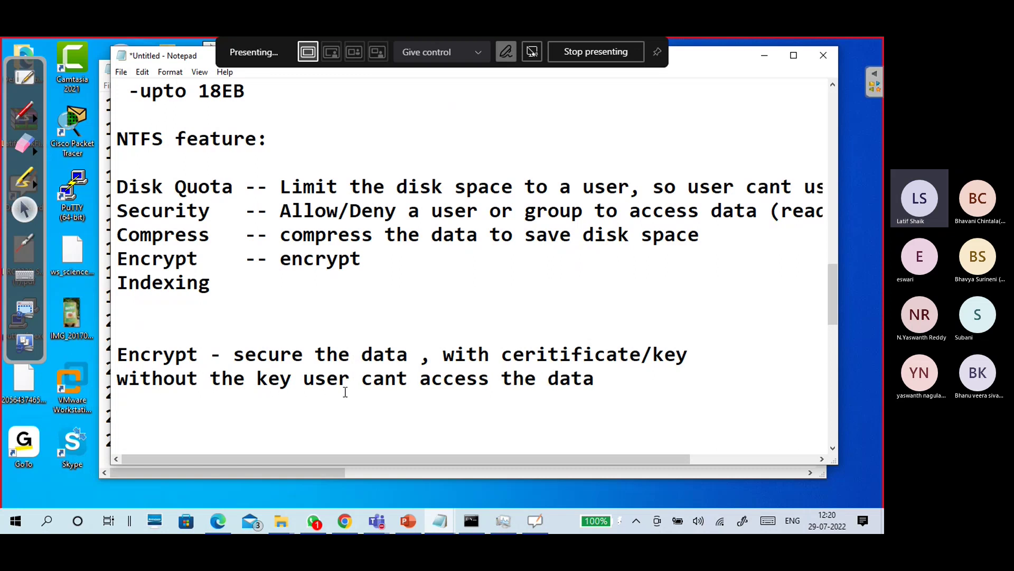
Complete the Encrypt line of the feature list so its description reads "encrypting the data to private it from unautherized access".
click(364, 259)
text(in)
key(BackSpace)
text(g the )
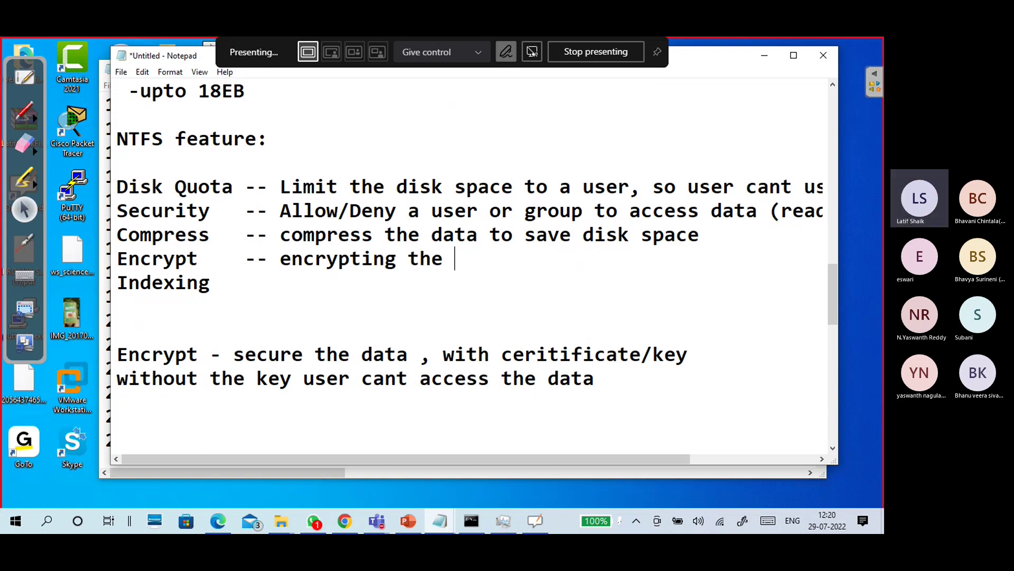
text(data t)
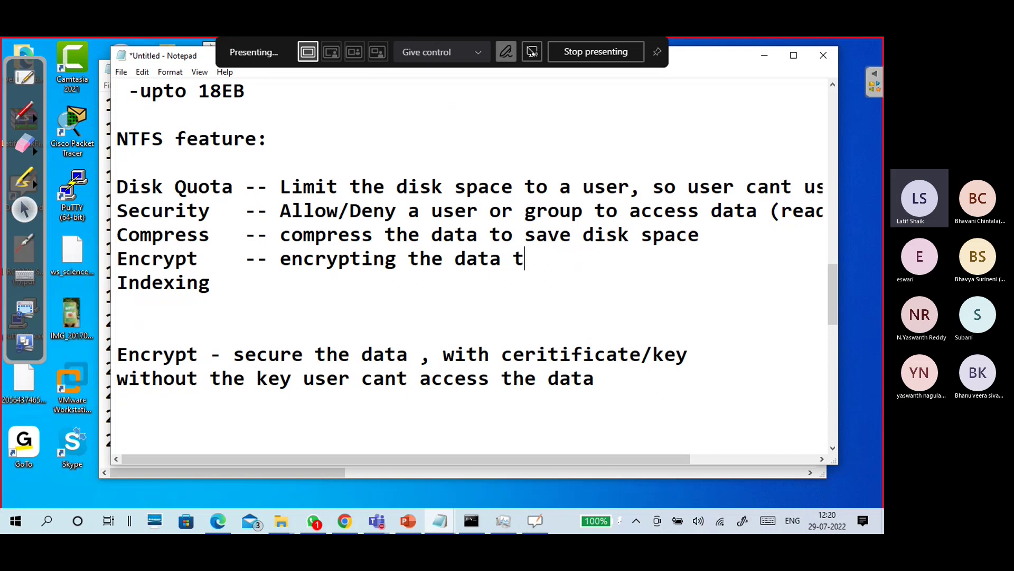
text(o private )
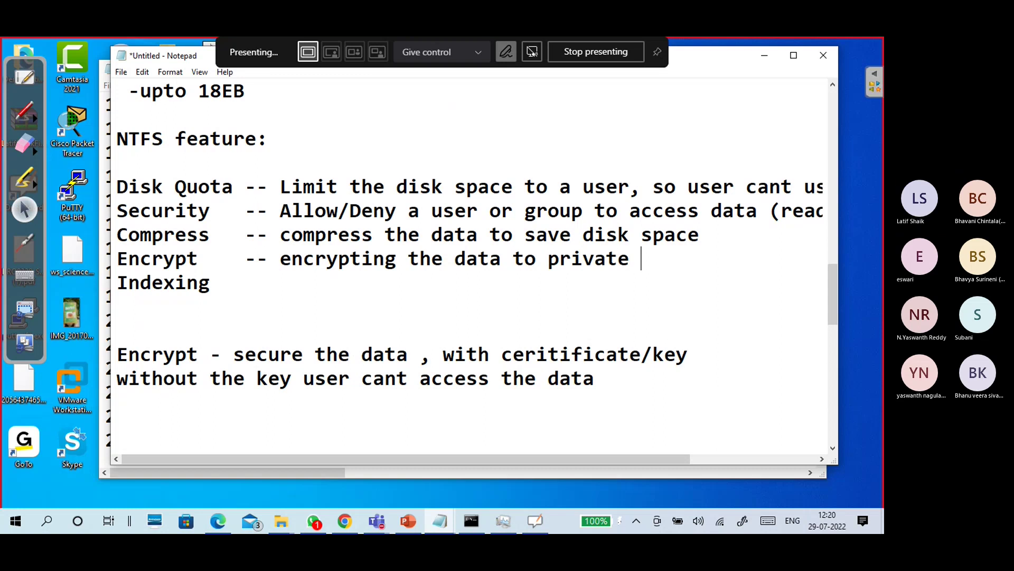
text(it fro)
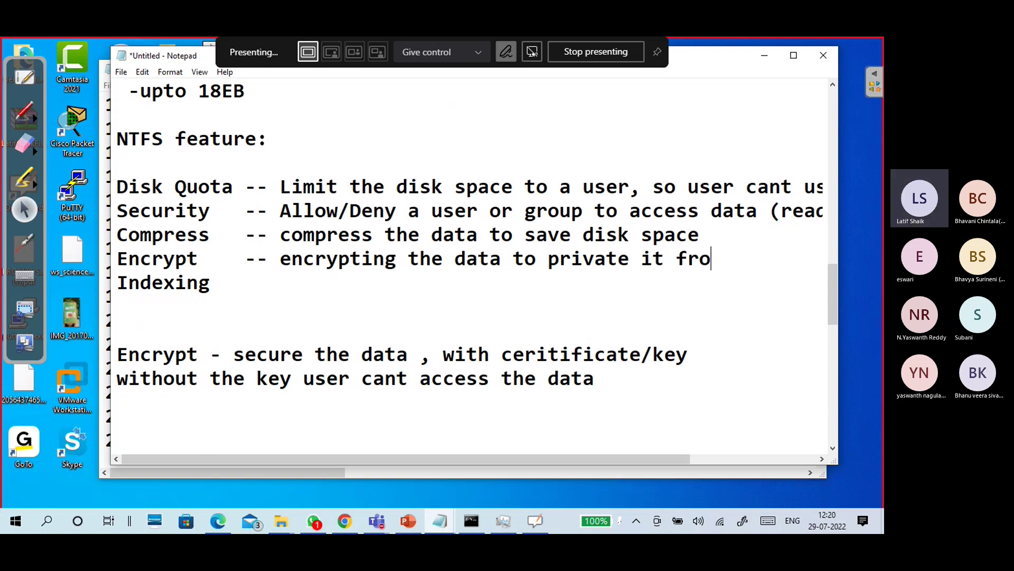
text(m unaut)
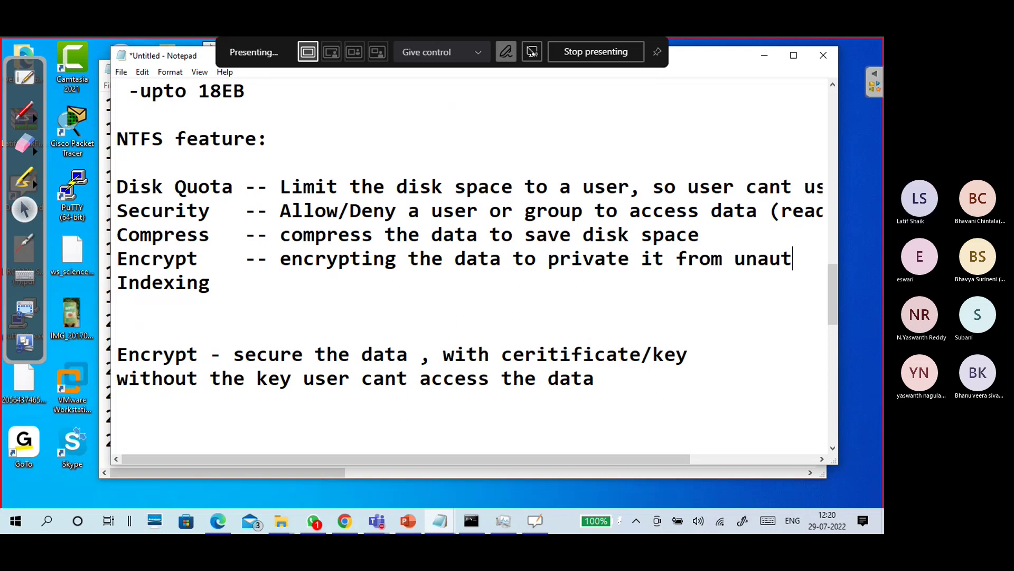
key(BackSpace)
text(therized)
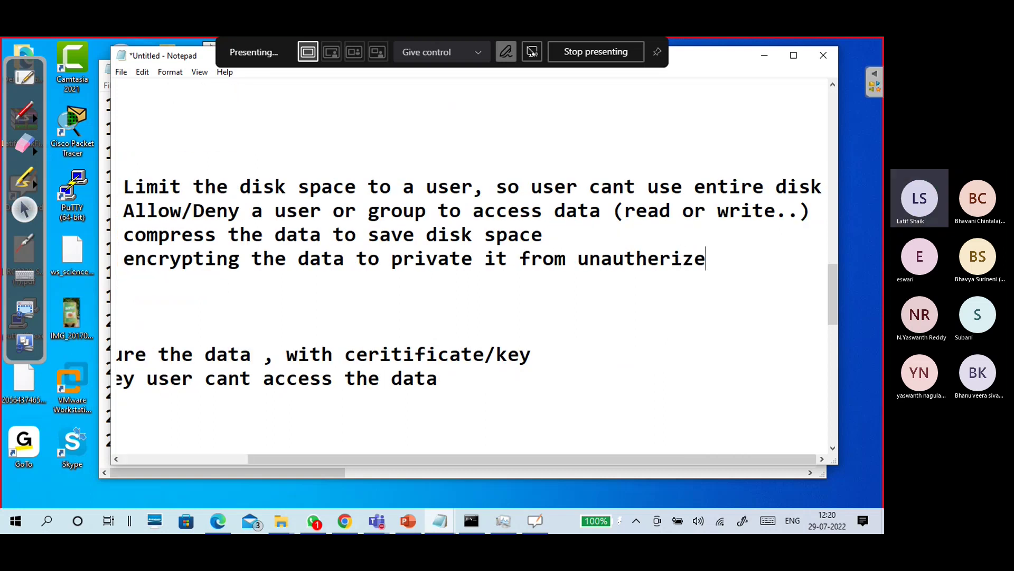
text(cess)
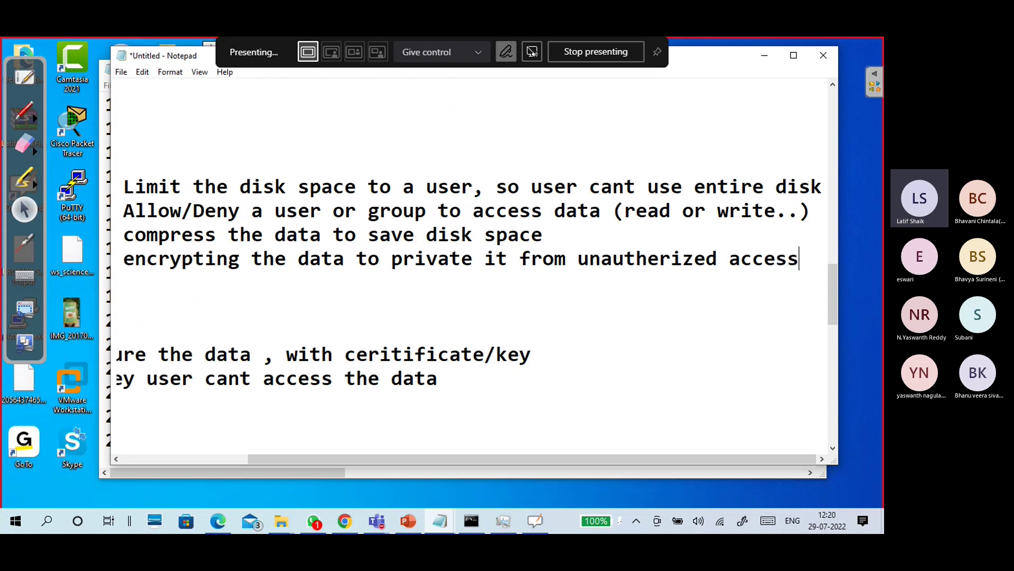
Add "-- index the data to searching for data is become easy" to the Indexing line, aligned with the separators above.
key(Down)
text(-- )
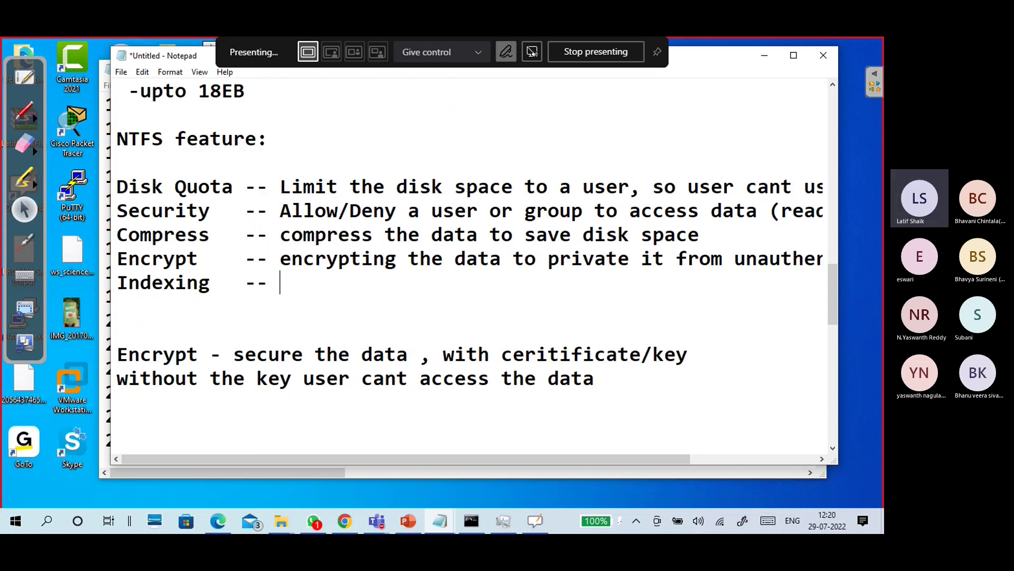
text(index)
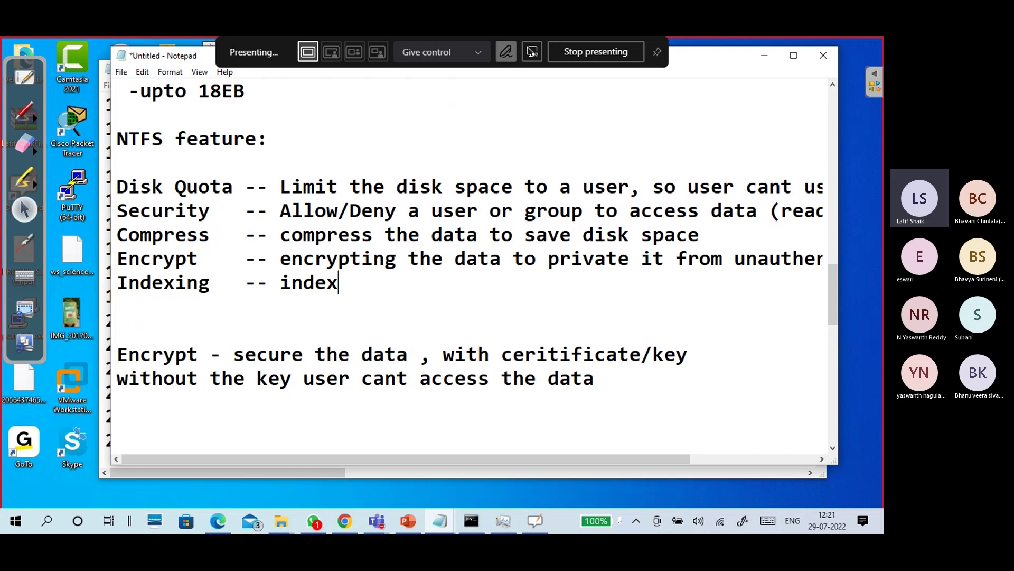
text( the data to )
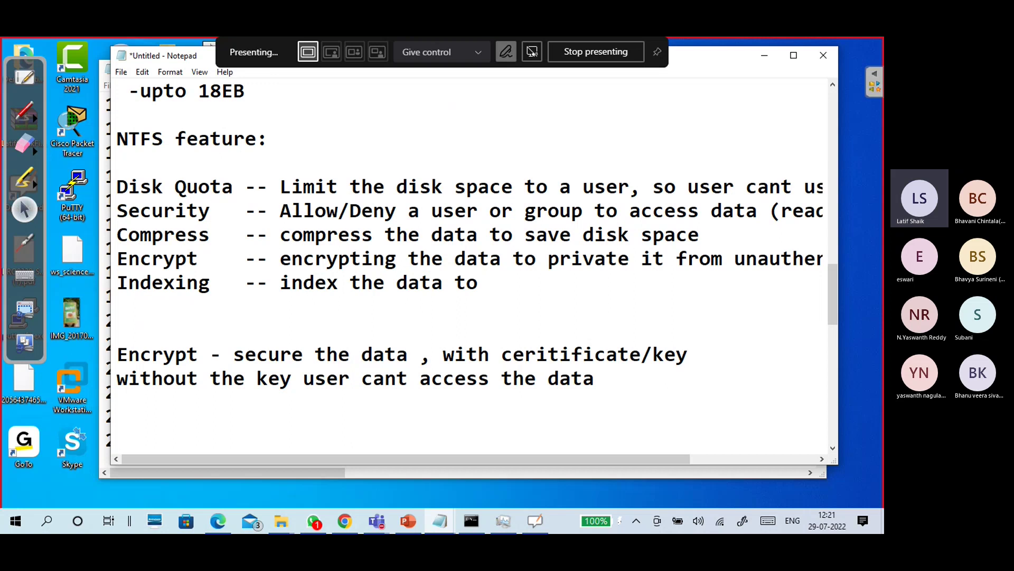
text(search )
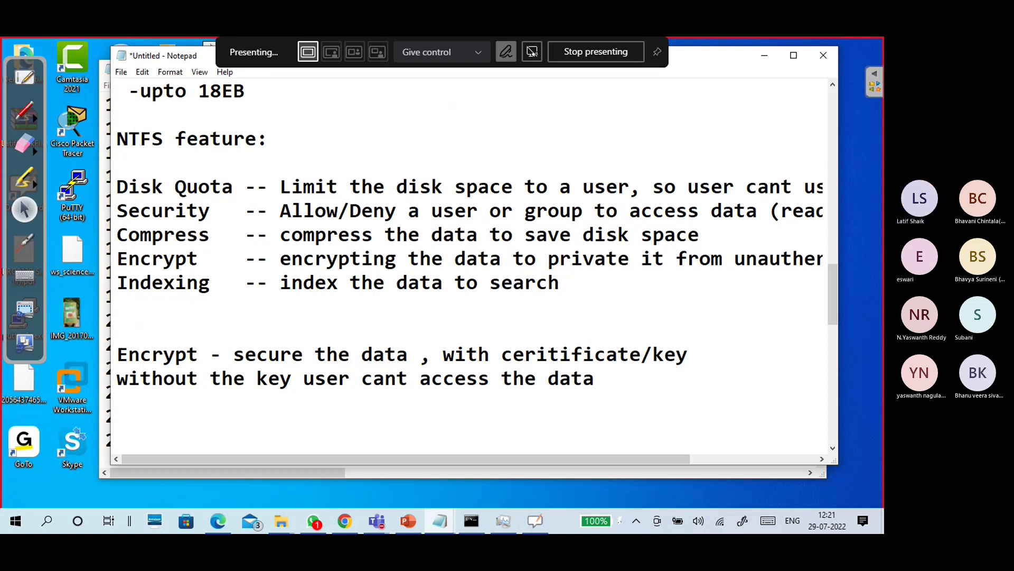
text(i)
key(BackSpace)
key(BackSpace)
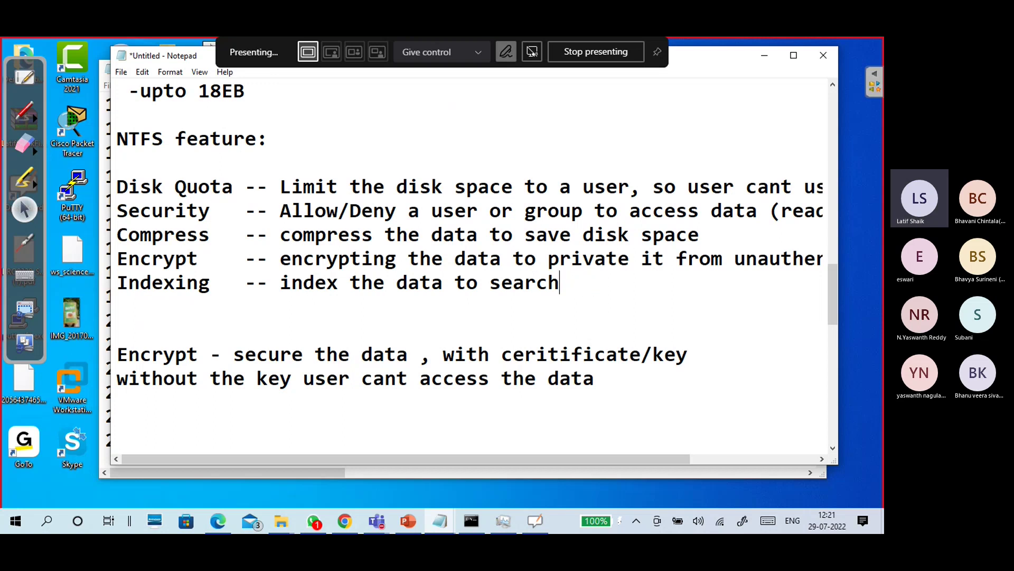
text(ing for data is )
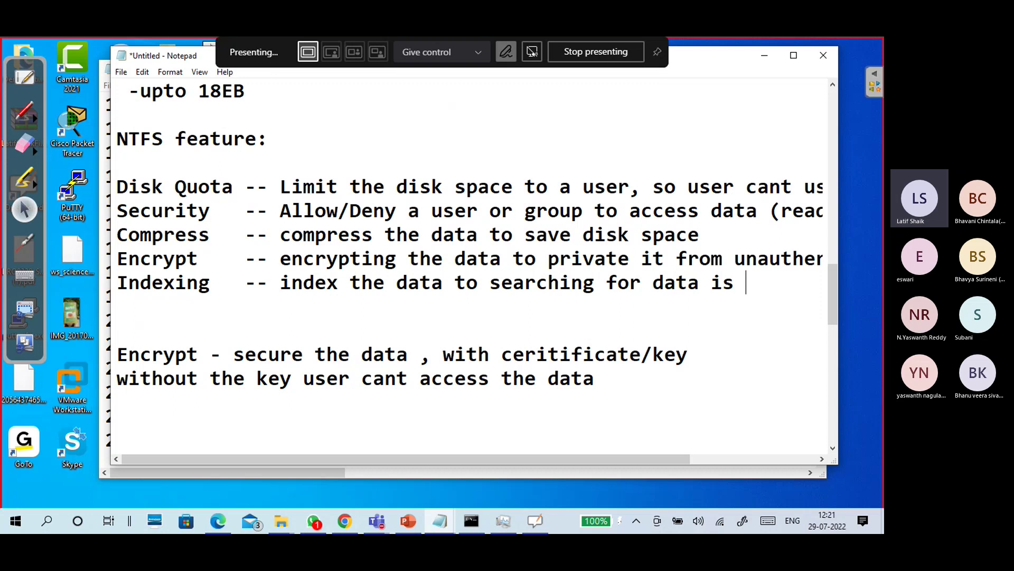
text(become ea)
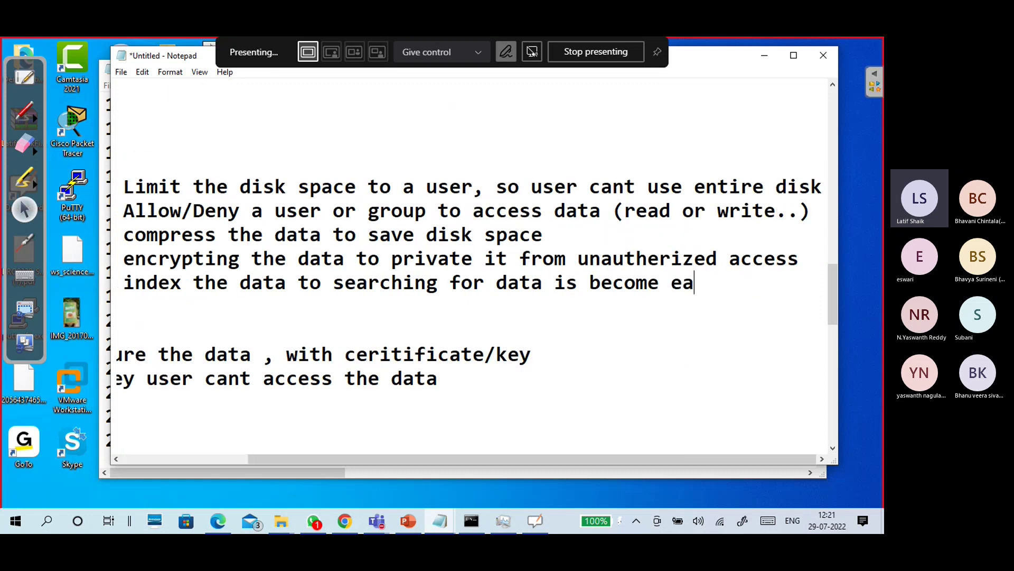
text(sy)
Remove the extra blank line between the feature list and the encryption note.
key(Down)
key(Down)
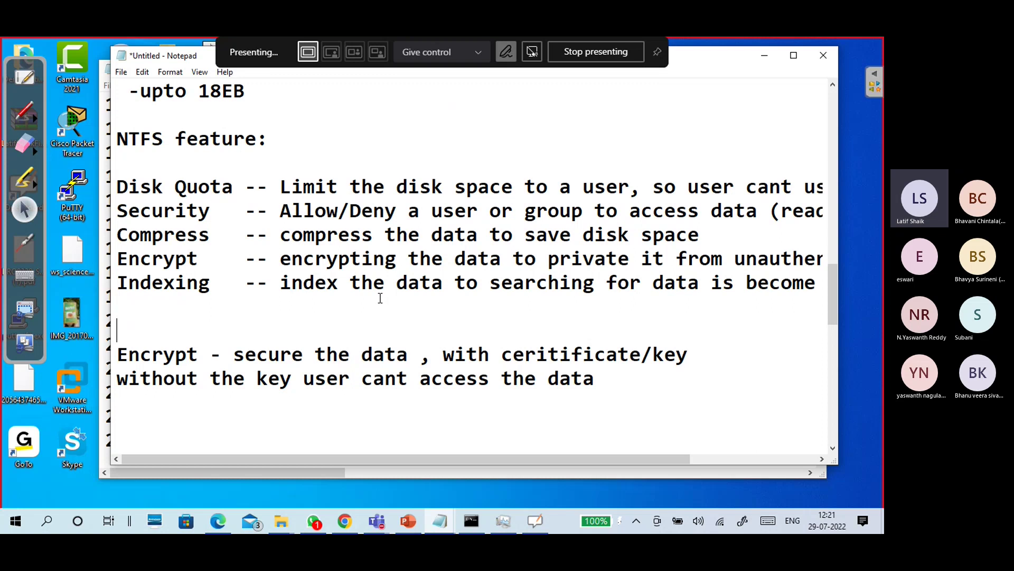
key(BackSpace)
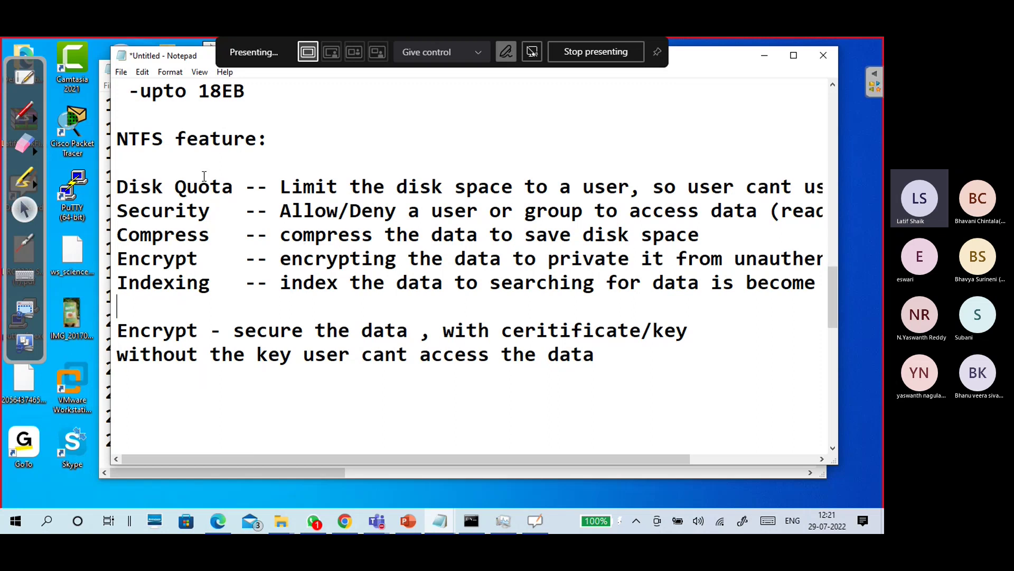
Highlight the feature names in the NTFS list, such as Encrypt, to review them.
drag(244, 188, 133, 211)
double_click(210, 211)
drag(215, 269, 117, 262)
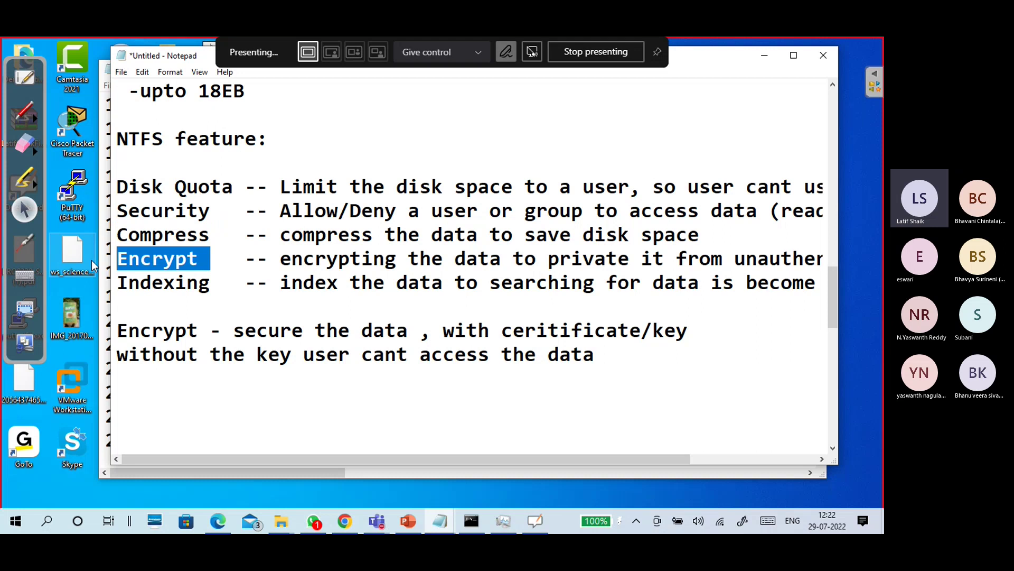
click(207, 211)
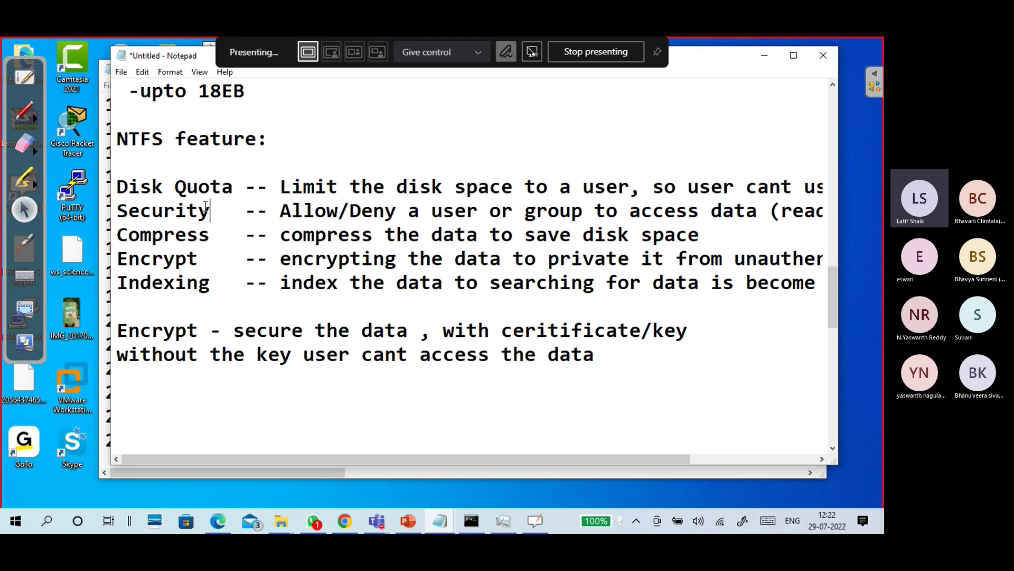
In the earlier Disk Management notes, correct "sink volume" to "shrink volume".
scroll(253, 238, up, 4)
scroll(254, 237, up, 2)
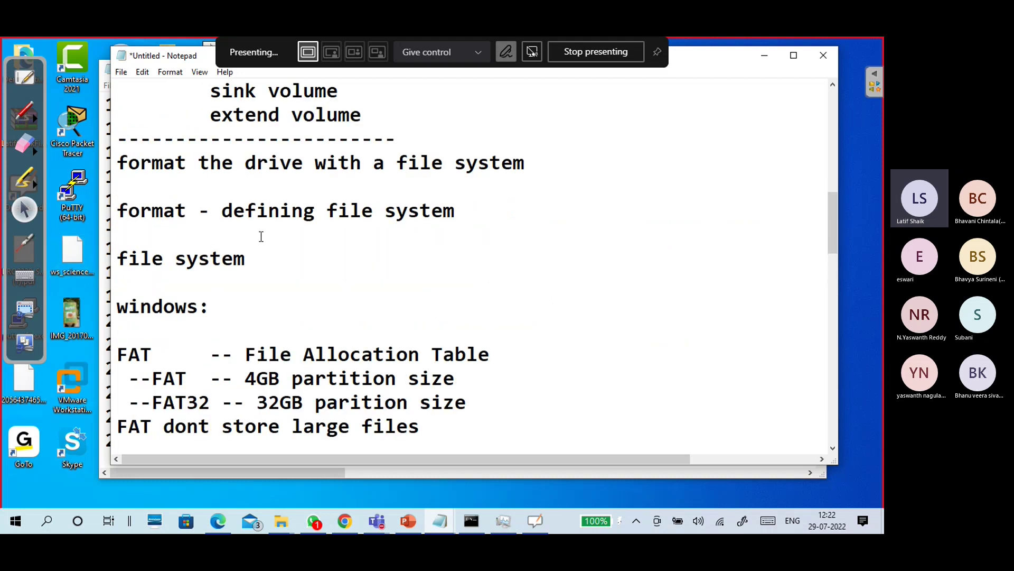
scroll(258, 236, up, 4)
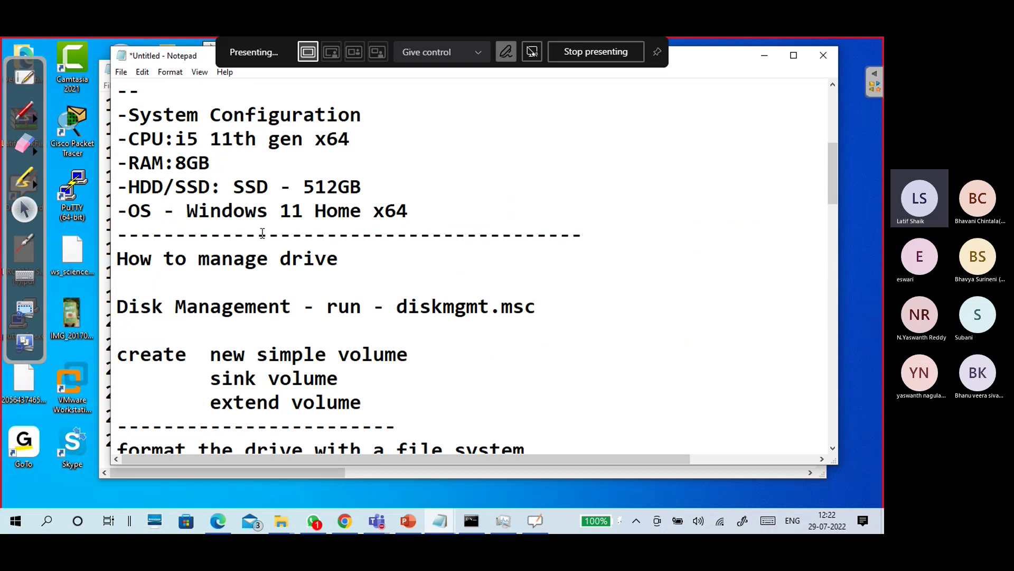
scroll(262, 236, down, 3)
click(290, 98)
drag(291, 98, 121, 100)
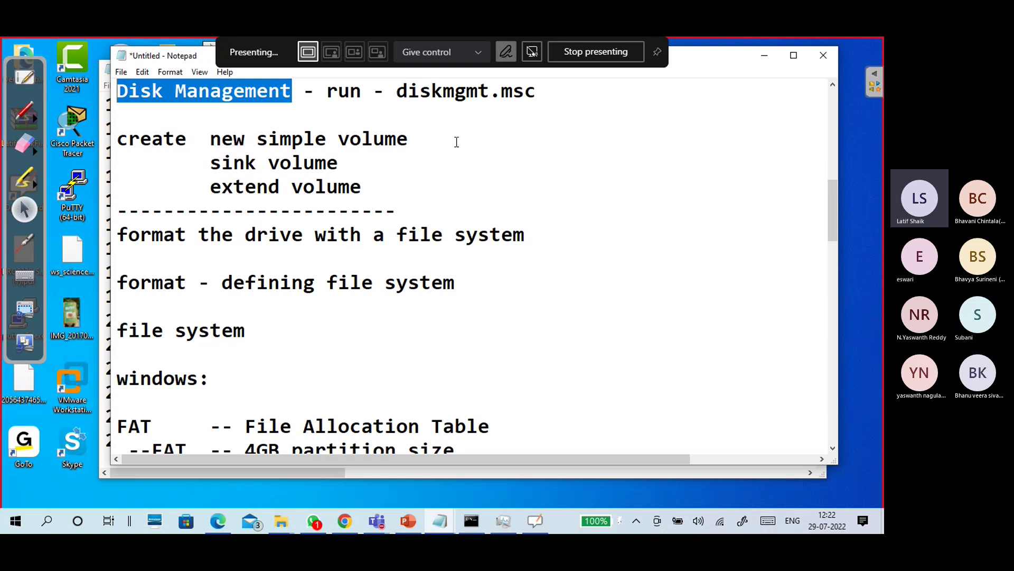
click(222, 164)
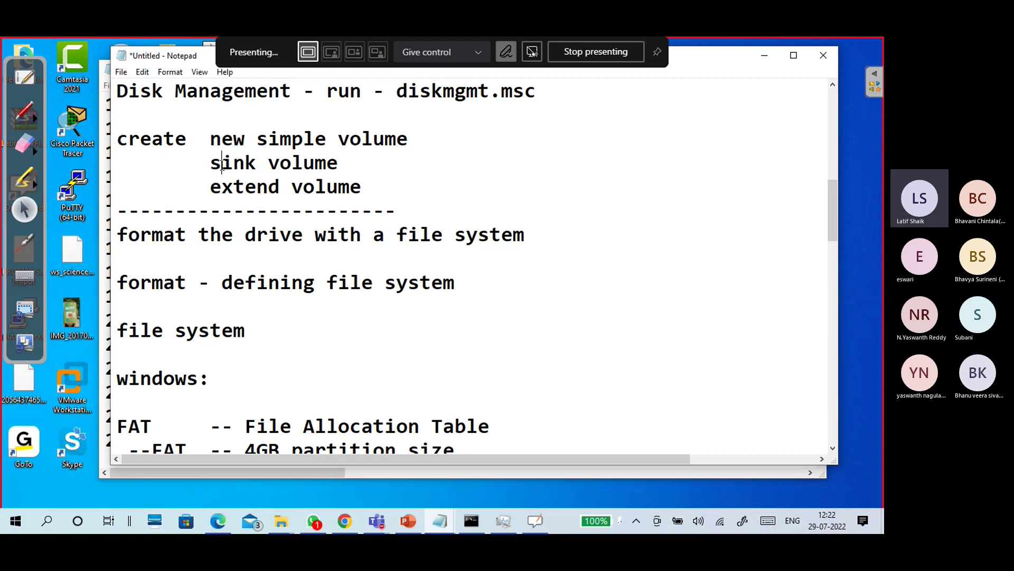
text(hr)
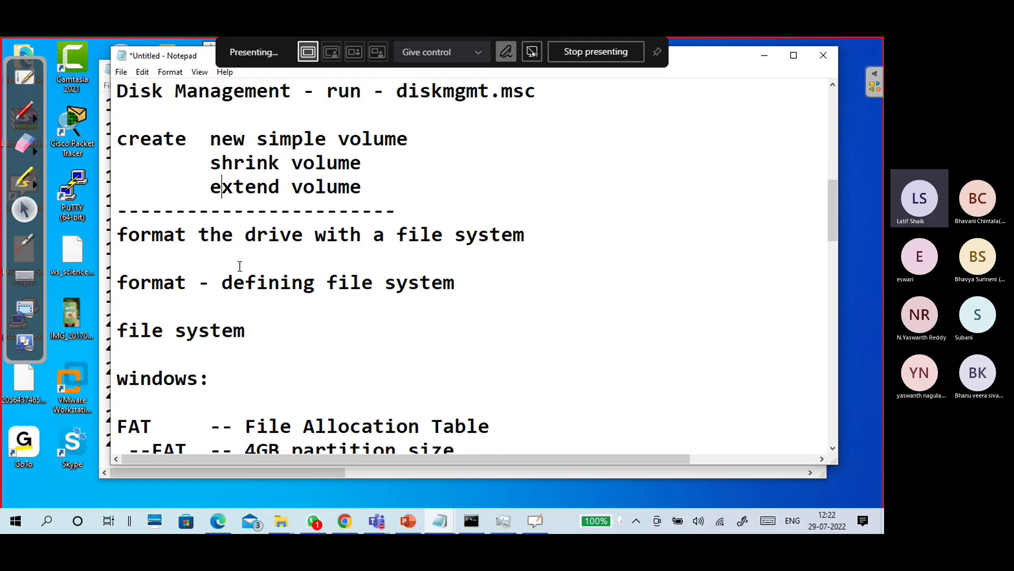
Below the encryption note, add a "--" separator line and the line "linux/unix: ext2,ext3,ext4".
scroll(247, 303, down, 1)
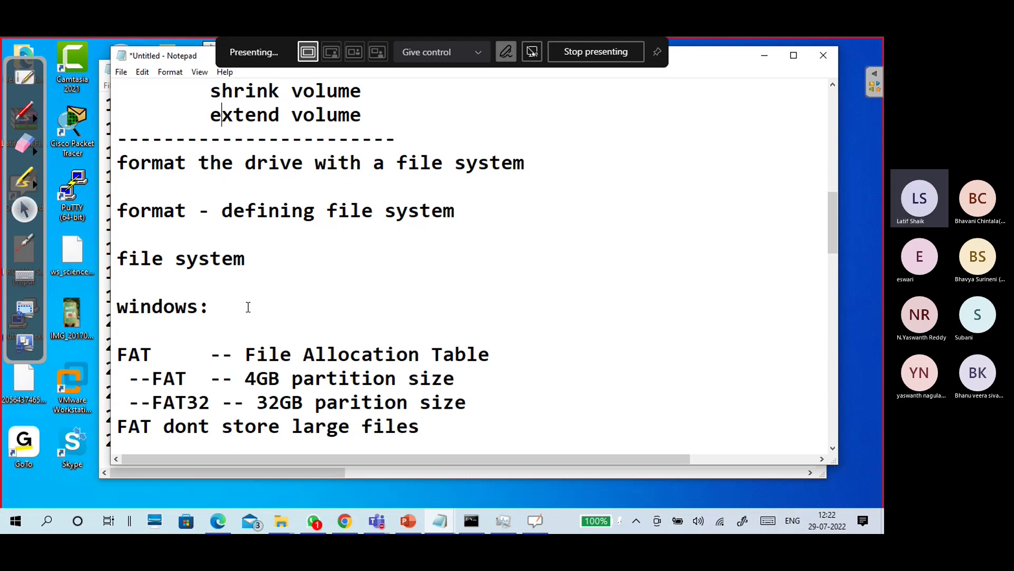
scroll(248, 305, down, 2)
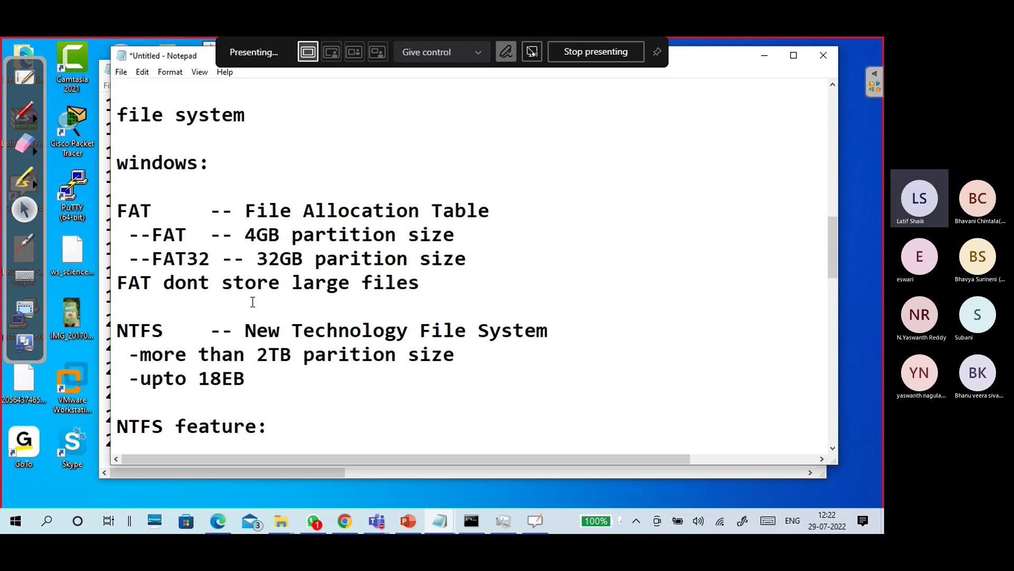
scroll(252, 302, down, 5)
click(254, 346)
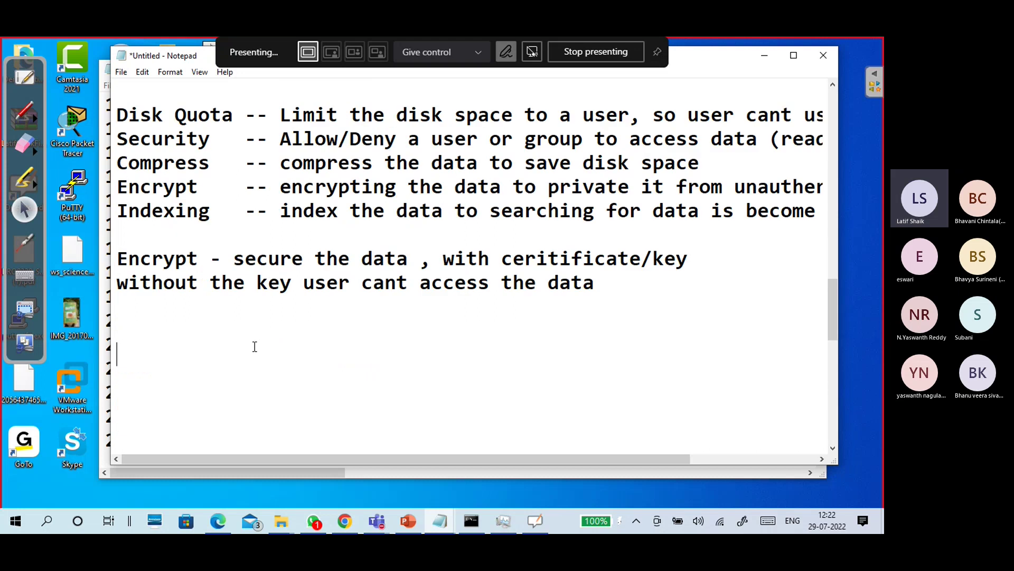
click(244, 324)
text(--)
text(linux/)
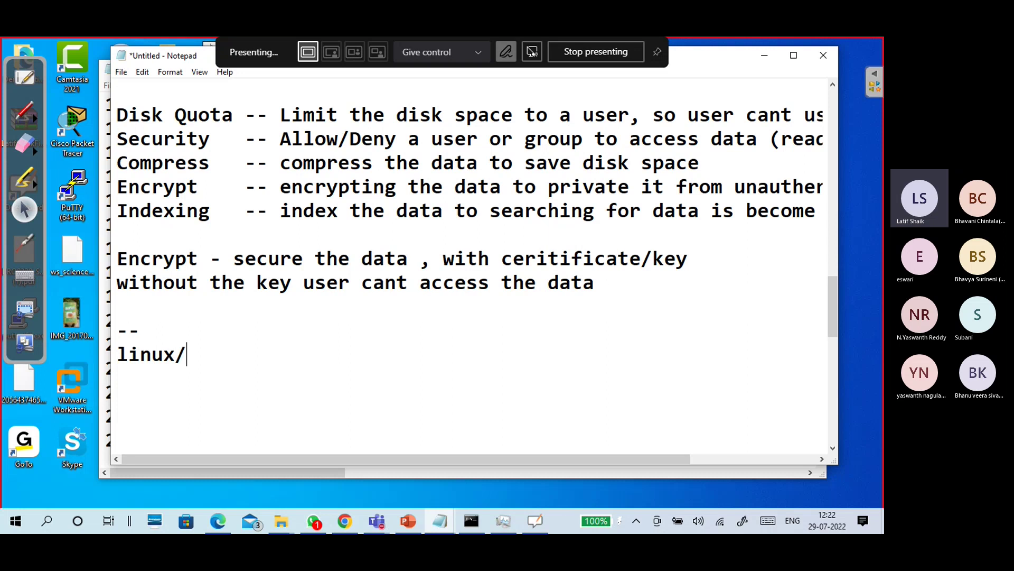
text(unix)
key(BackSpace)
text(: ext2)
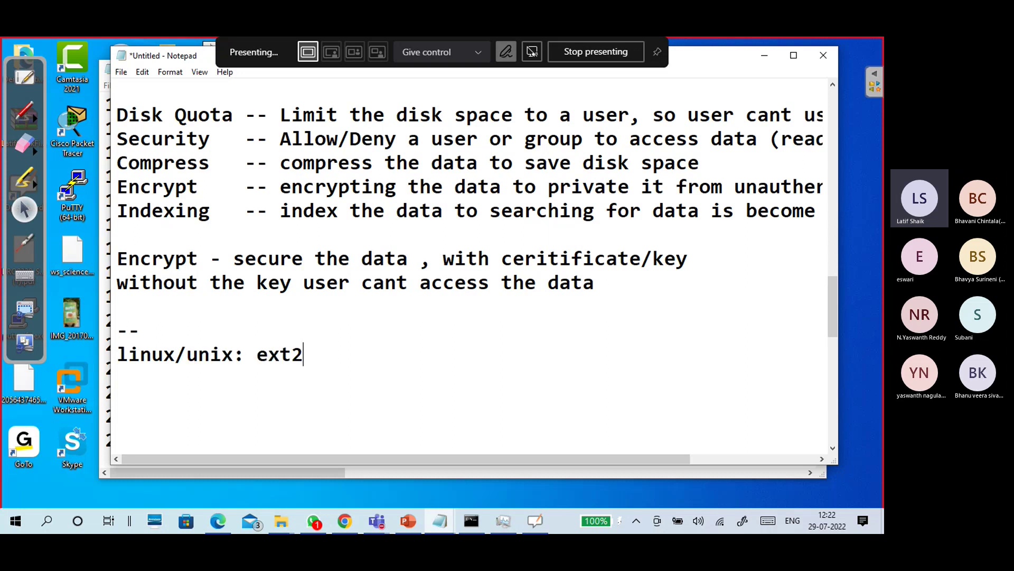
text(,ext3,ext4)
Below the linux/unix line, leave a blank line and add "exFAT - extended FAT - support more than 32GB".
key(Return)
key(Return)
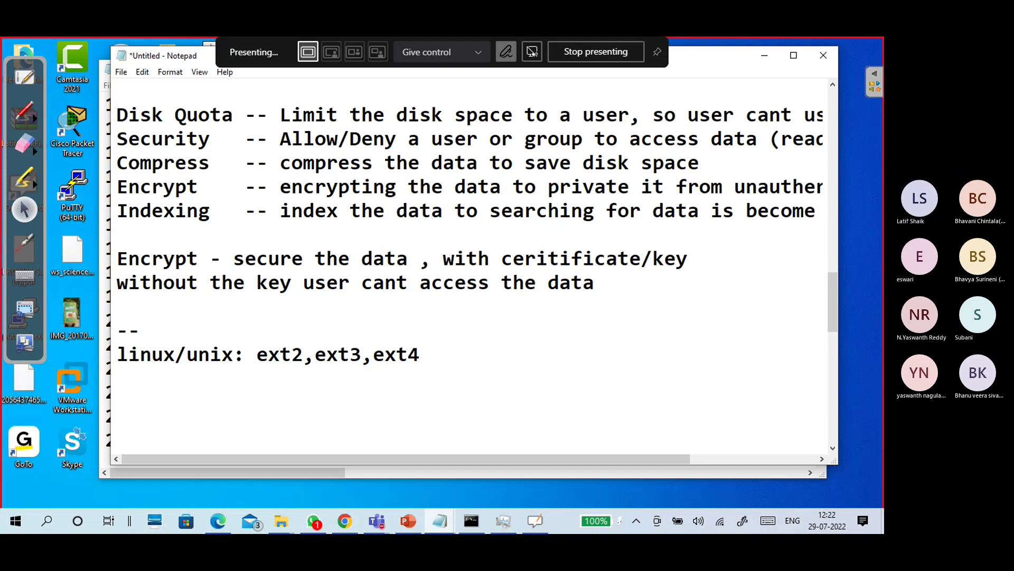
text(exFAT )
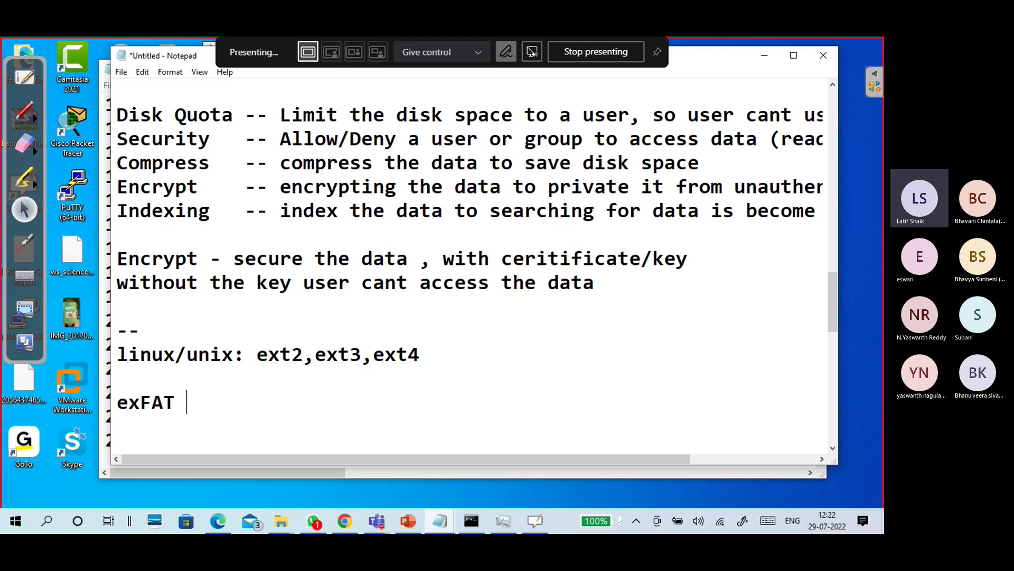
text(- extended )
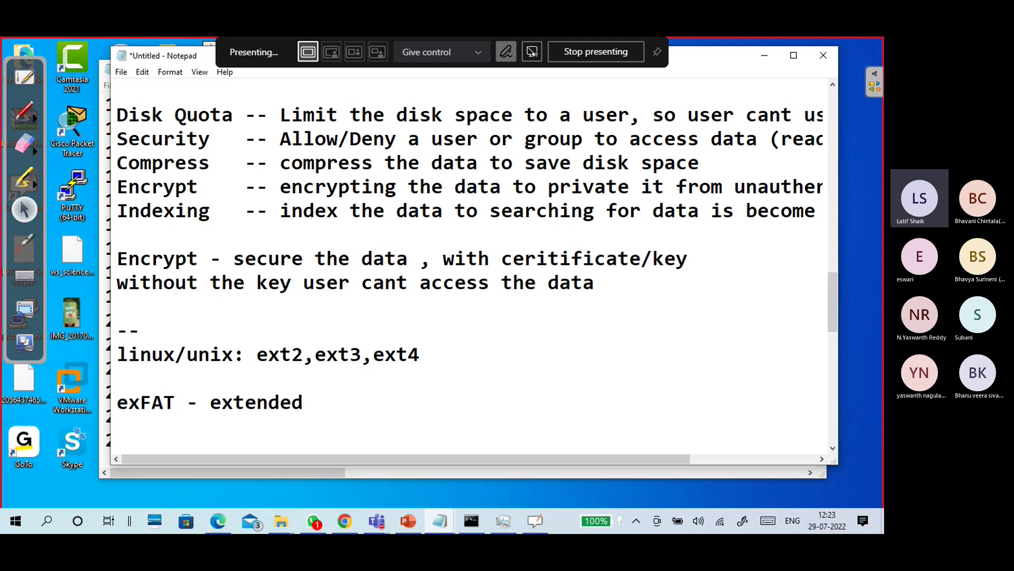
text(FAT -)
text(supot)
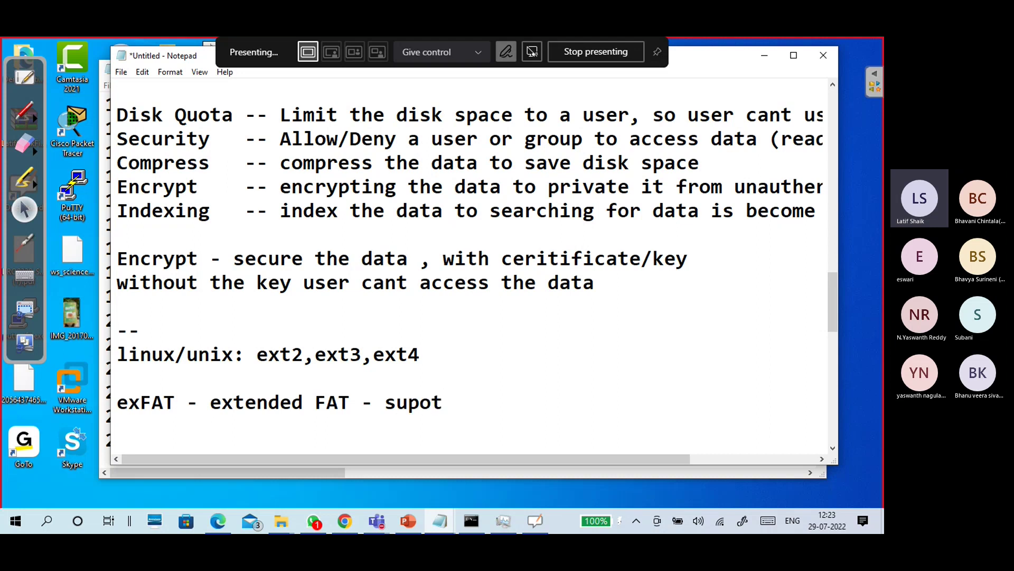
key(BackSpace)
key(BackSpace)
text(port)
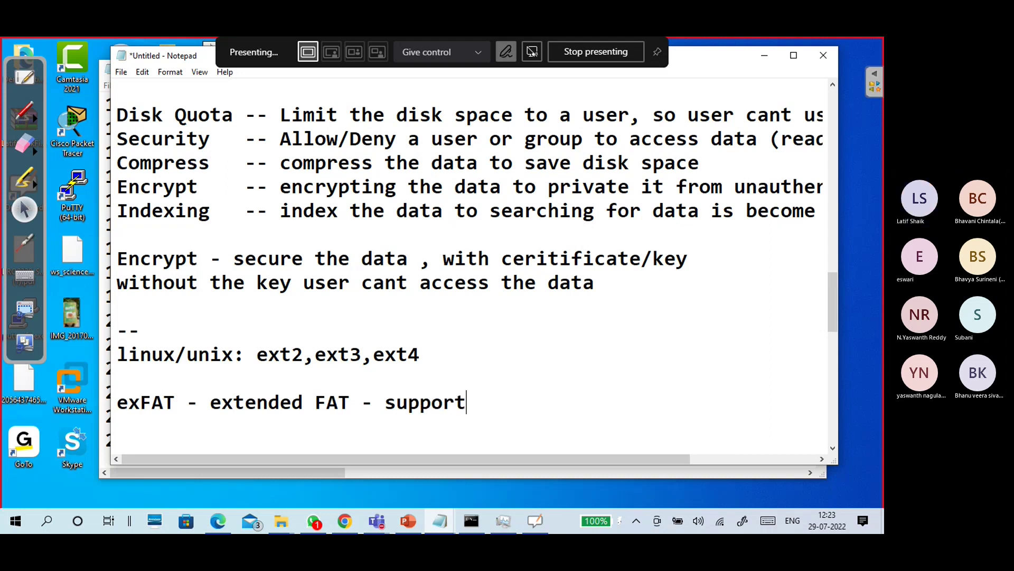
text( more )
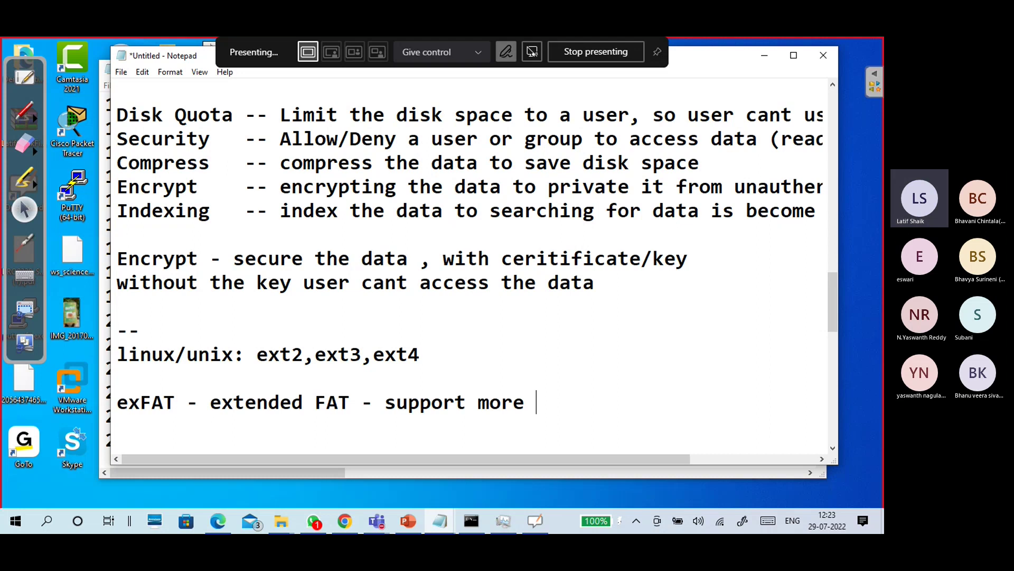
text(than 32)
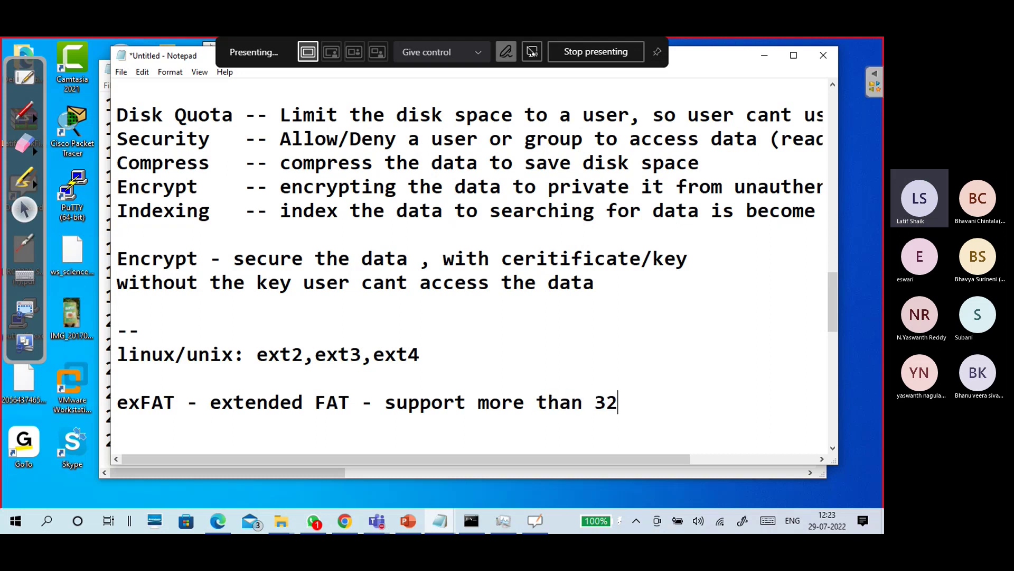
text(GB)
Under the exFAT line, list "Memory Cards" and "Pendrives" on separate lines.
key(Return)
text(Memo)
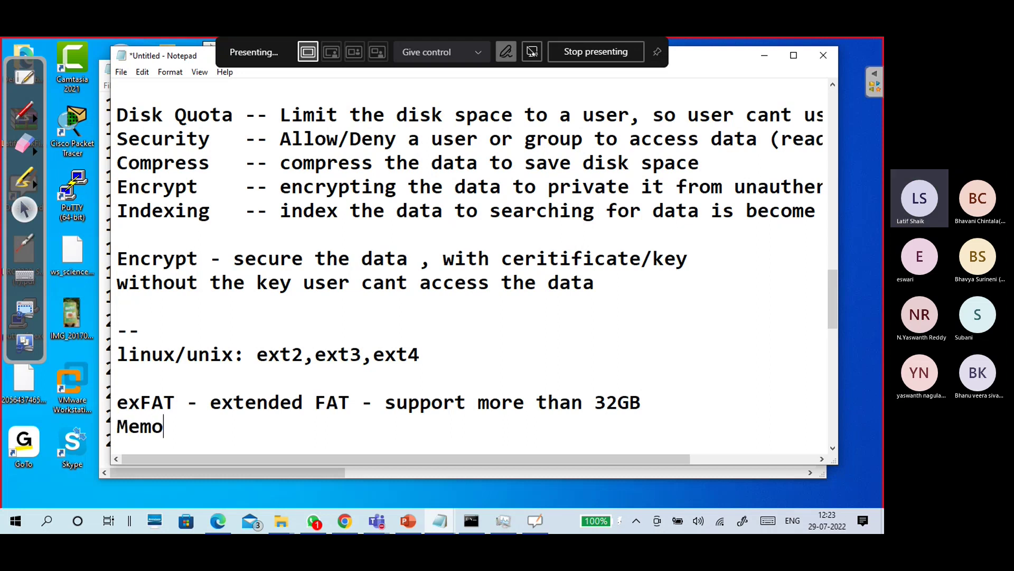
text(ry Cards)
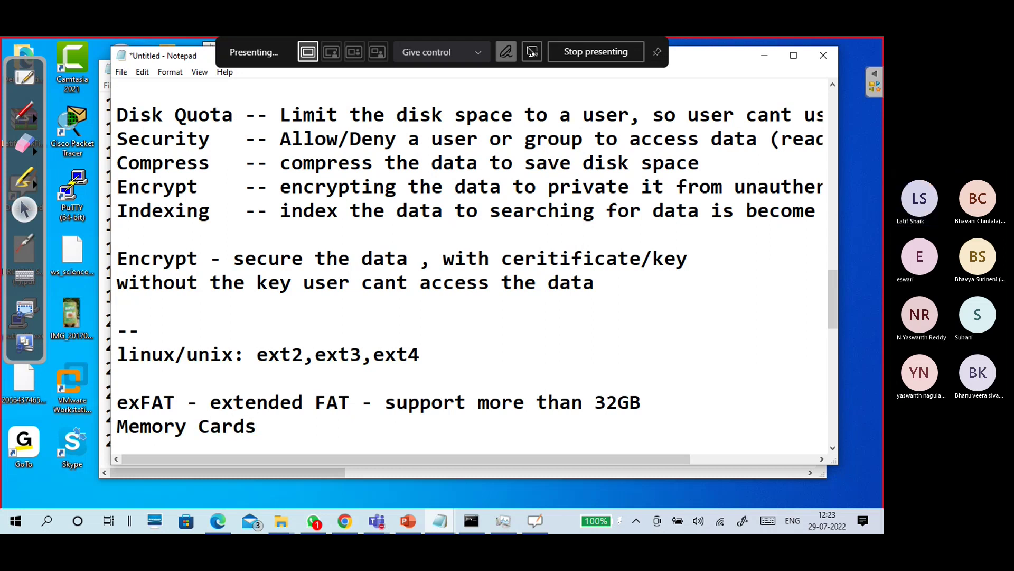
key(Return)
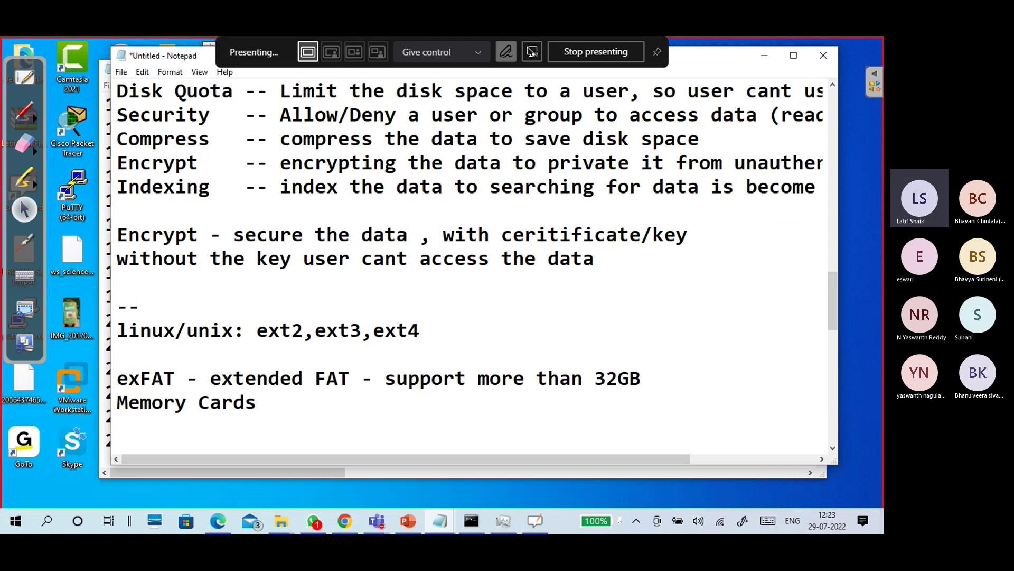
text(Pendrives)
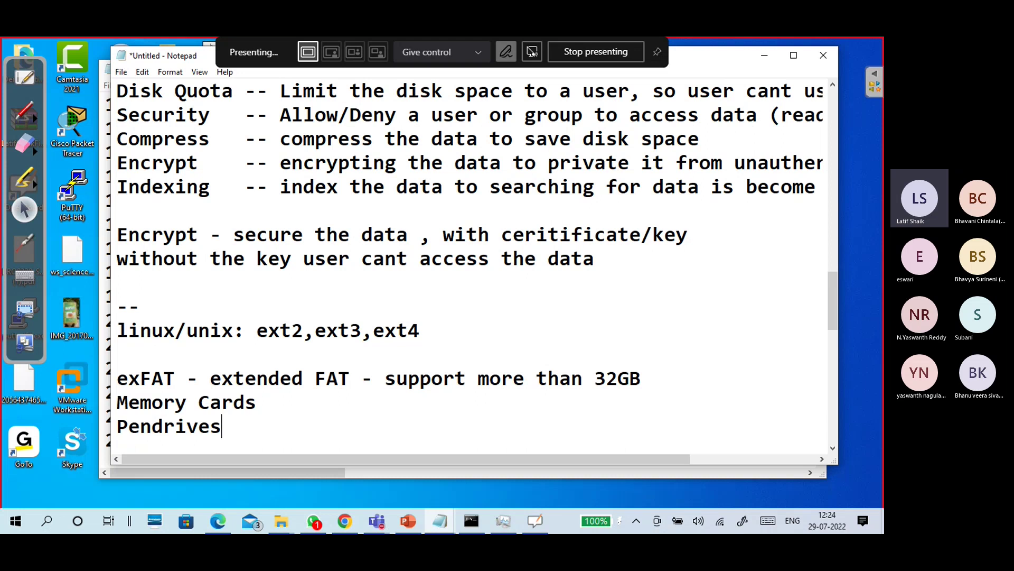
After a blank line below Pendrives, add the line "dvd -- udf".
key(Return)
scroll(242, 319, down, 2)
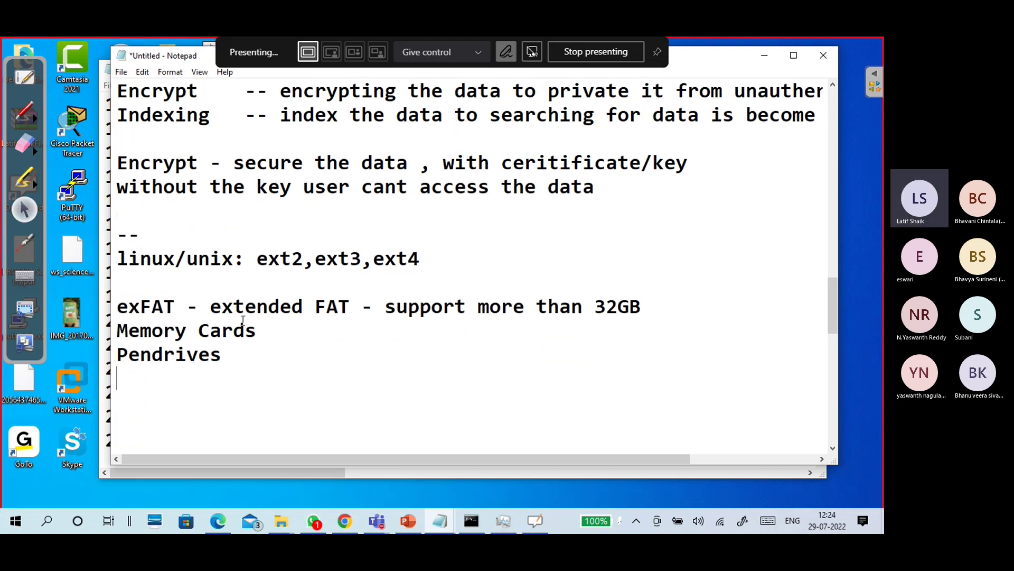
key(Return)
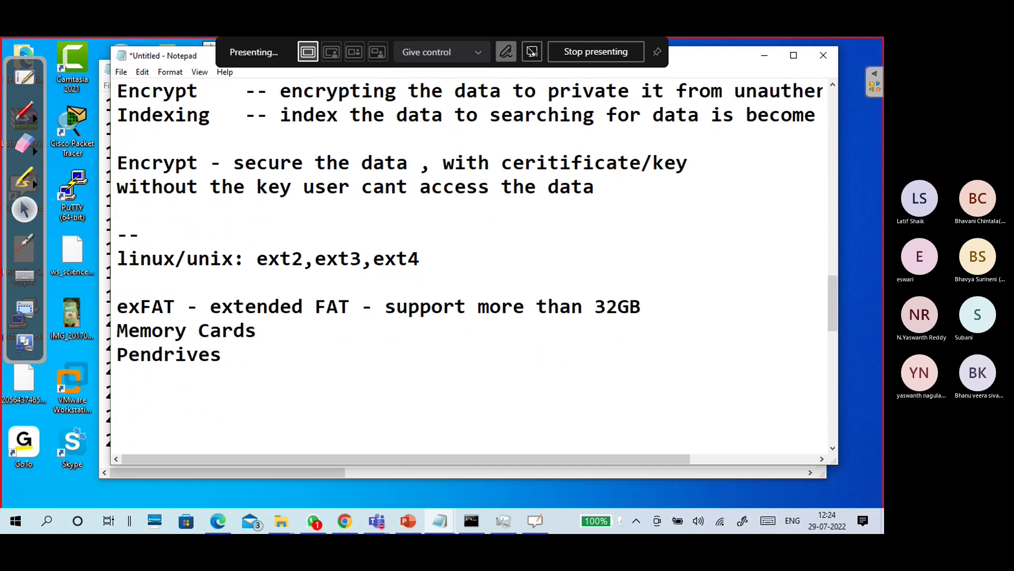
text(d )
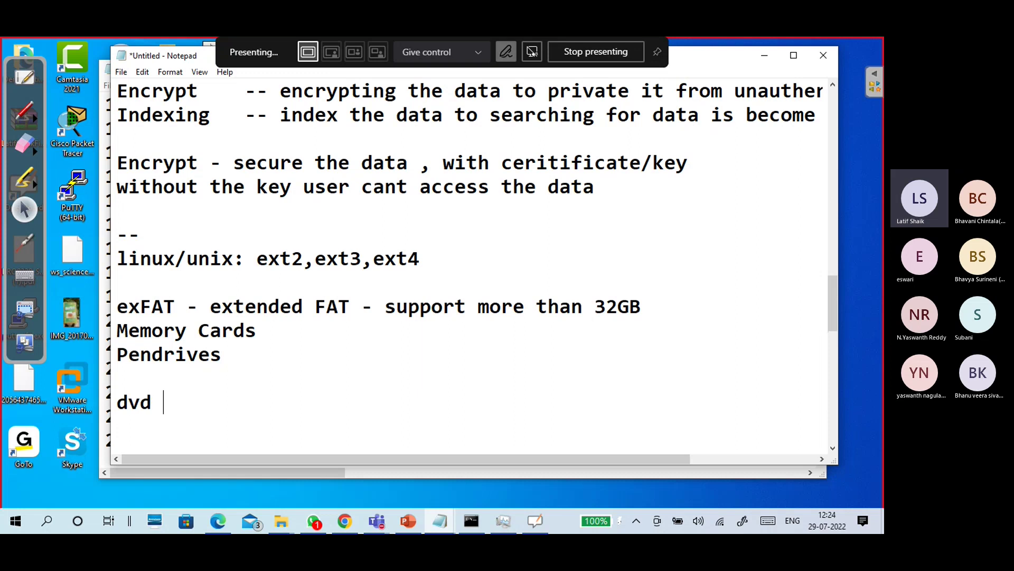
text(-- udf)
Leave a blank line below the dvd note and add the heading "network share:(NAS)".
key(Return)
key(Return)
text(n)
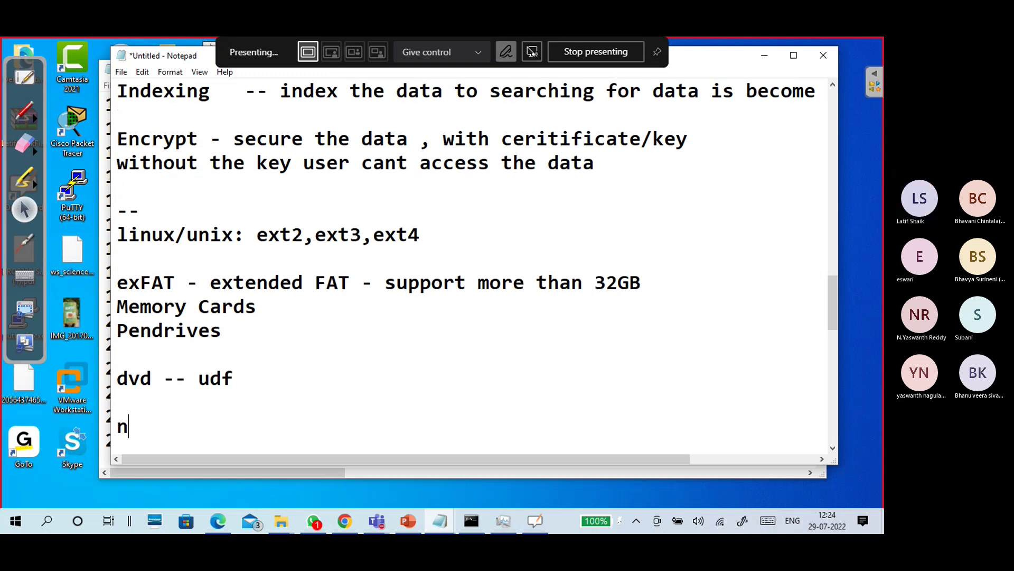
text(etwor)
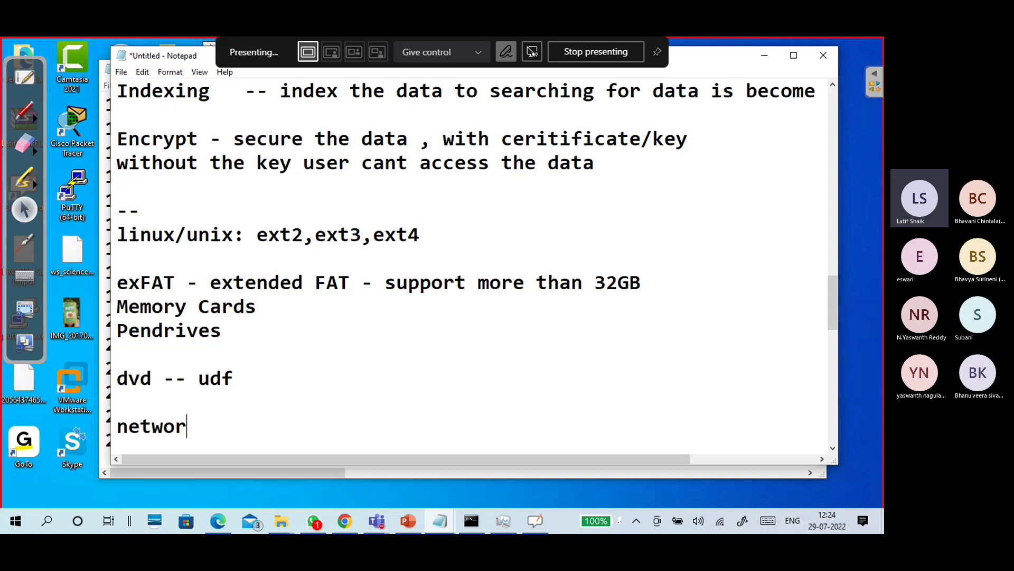
text(k share:)
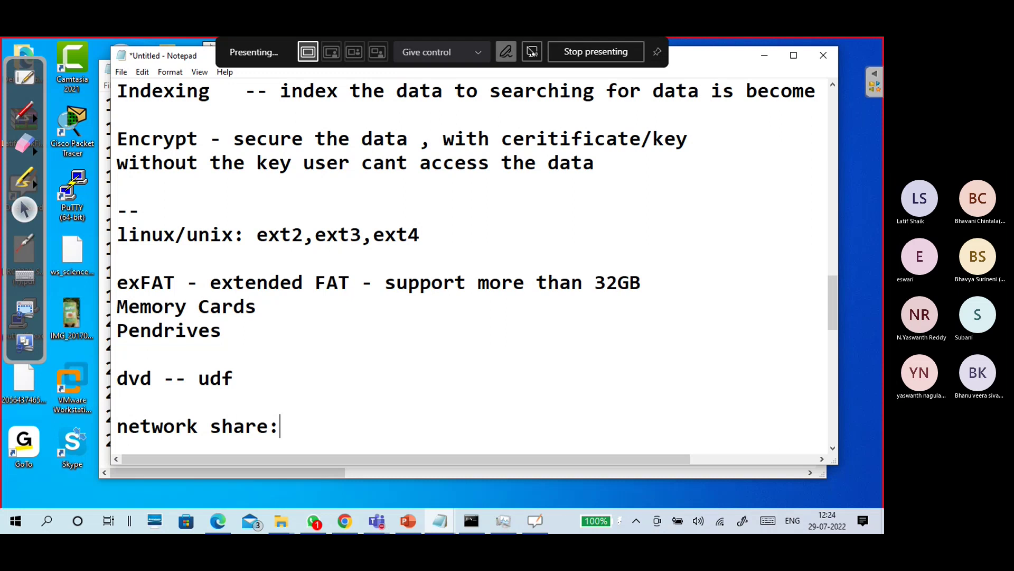
text((NAS))
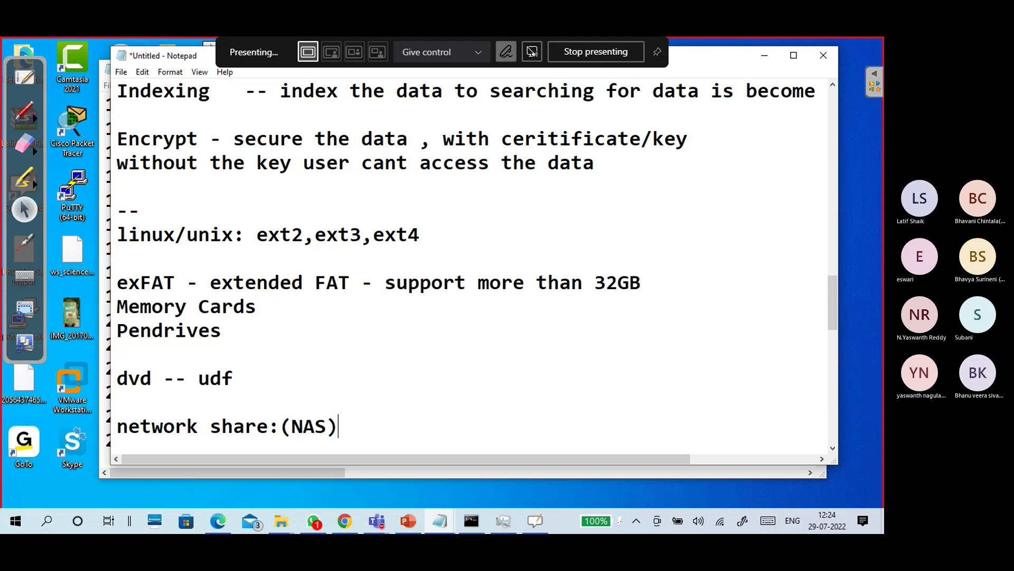
Below the network share heading, list "NFS" and "CIFS" on separate lines.
key(Return)
key(Return)
key(Return)
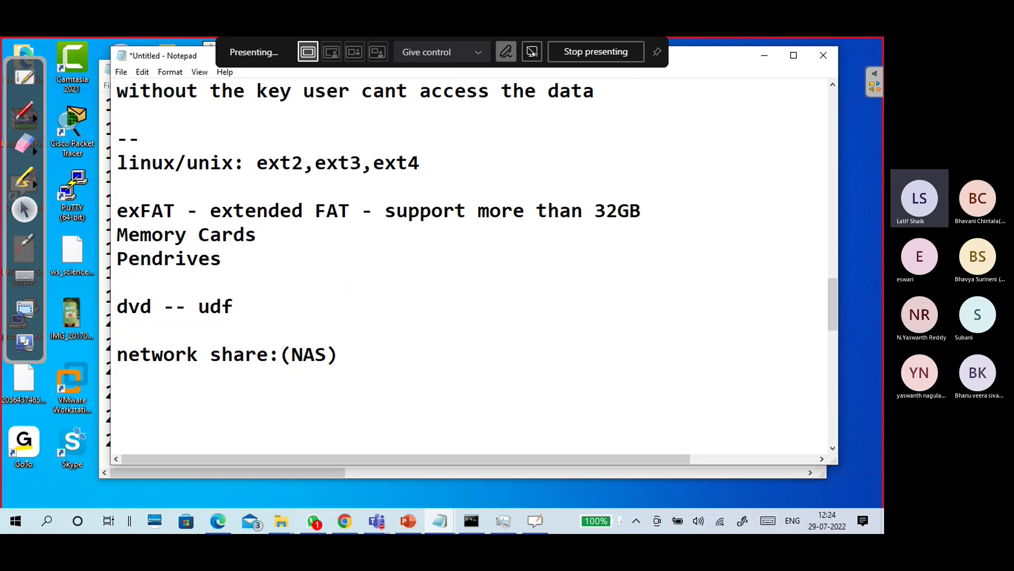
text(NFS)
key(Return)
text(CIFS)
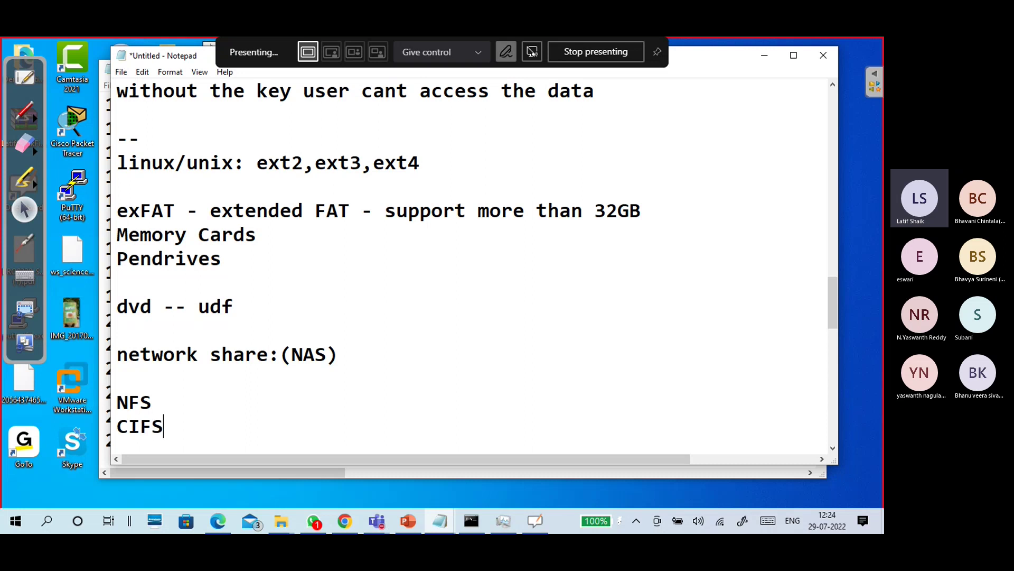
key(Return)
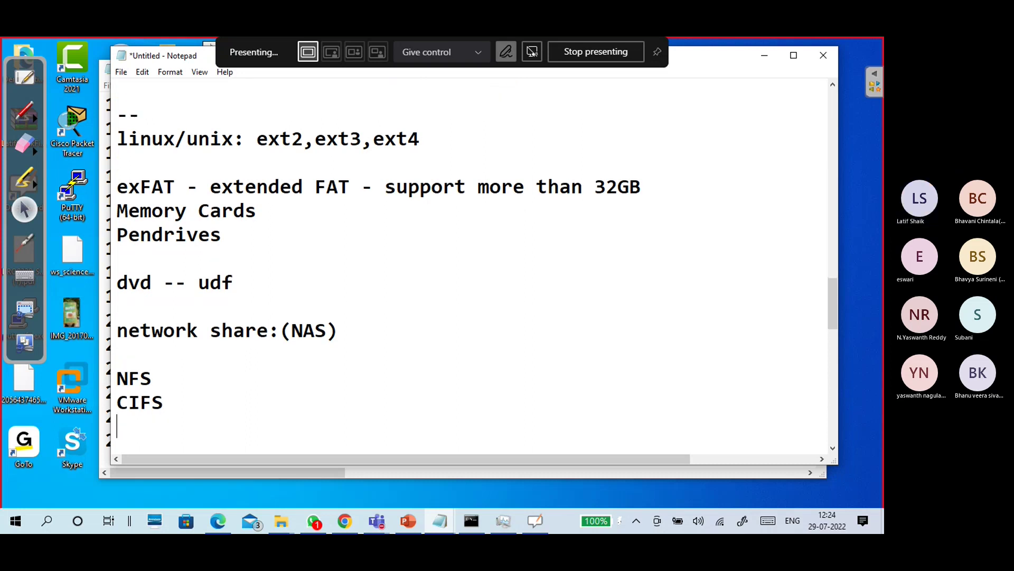
Remove "(NAS)" from the network share heading and complete the NFS line with "- network file system".
drag(336, 331, 279, 331)
key(BackSpace)
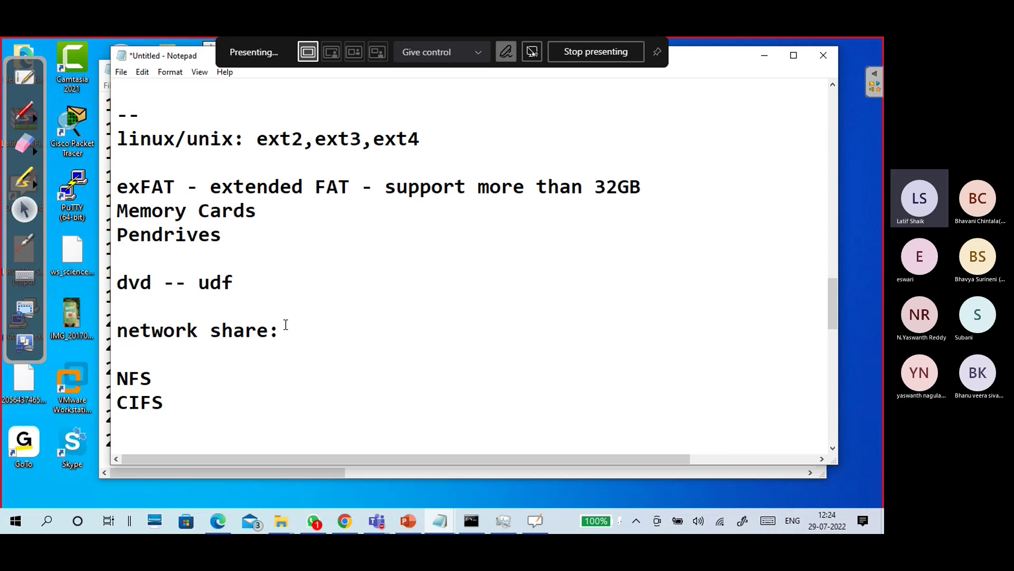
click(231, 399)
click(220, 384)
text(- networ)
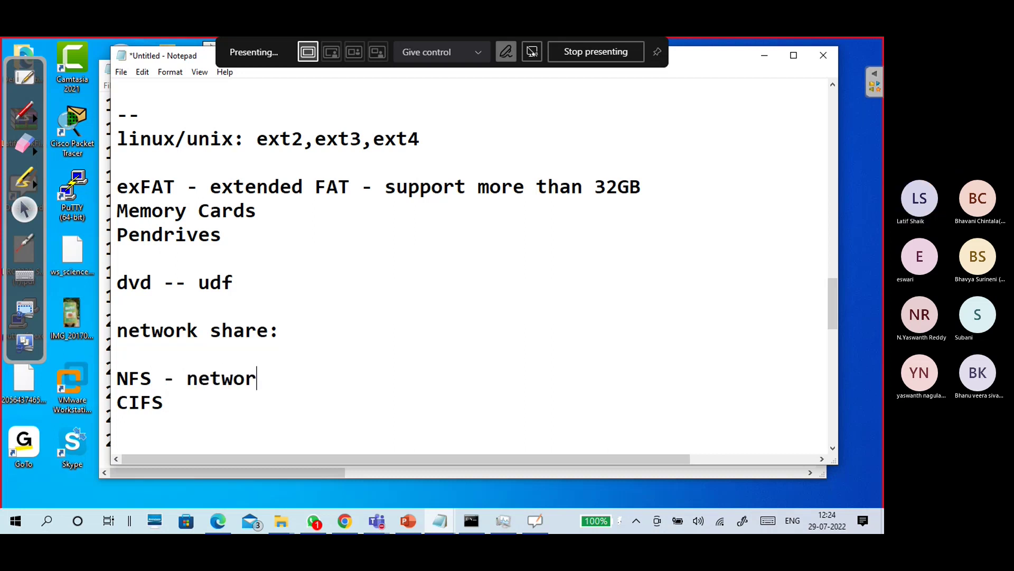
text(k file system)
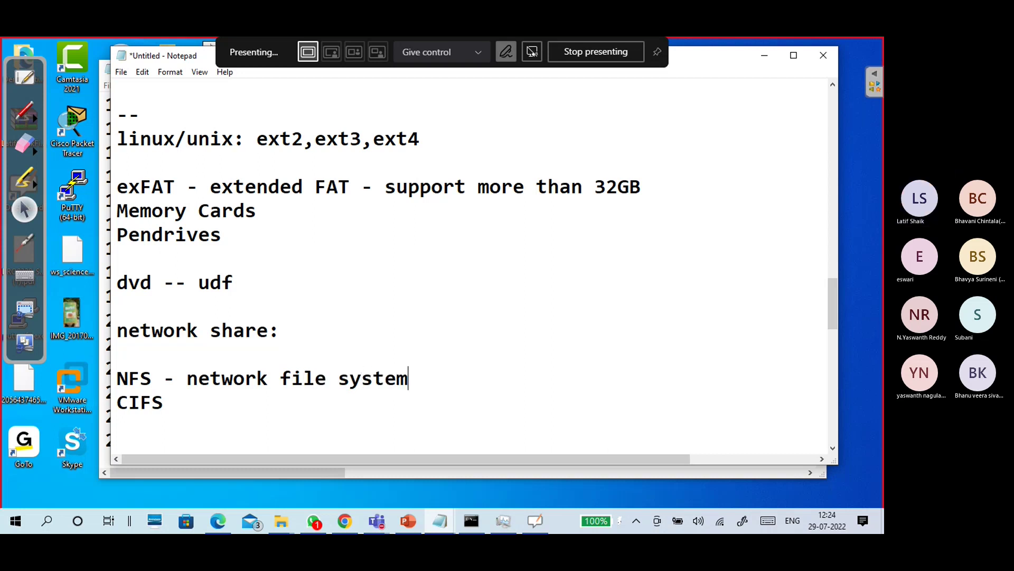
Complete the CIFS line with "- common internet file system".
key(Down)
text(- common)
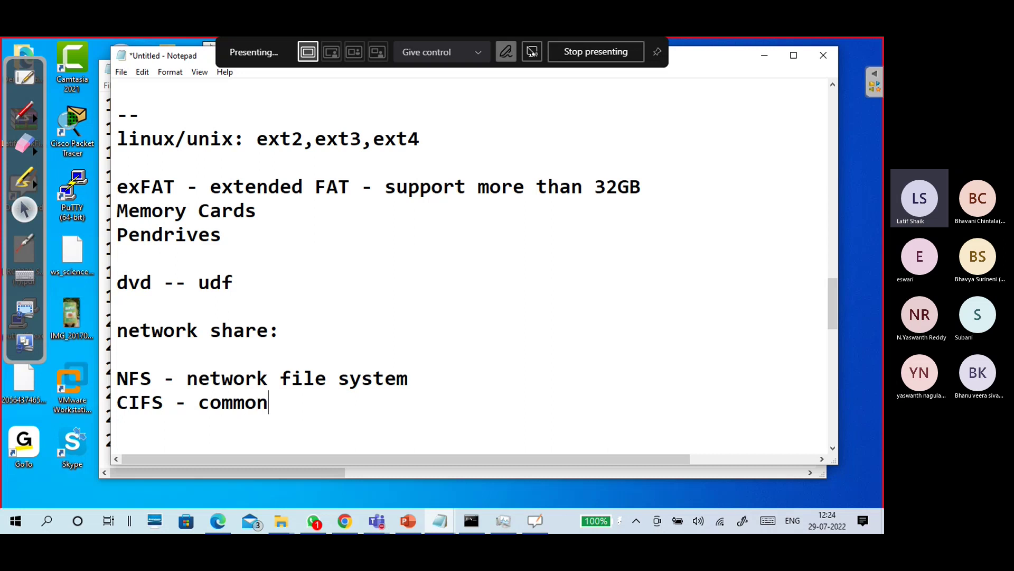
text( internet file )
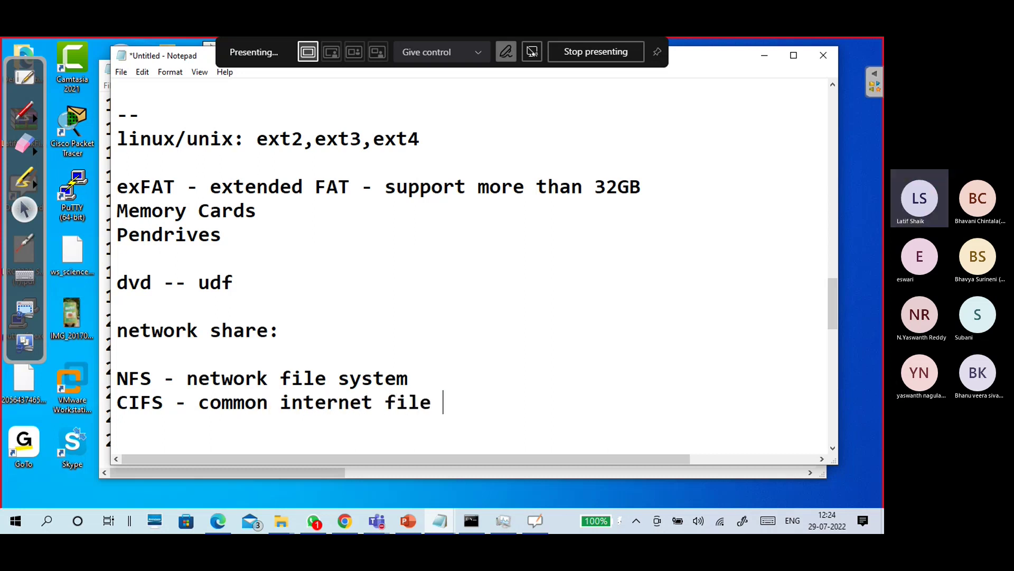
text(system)
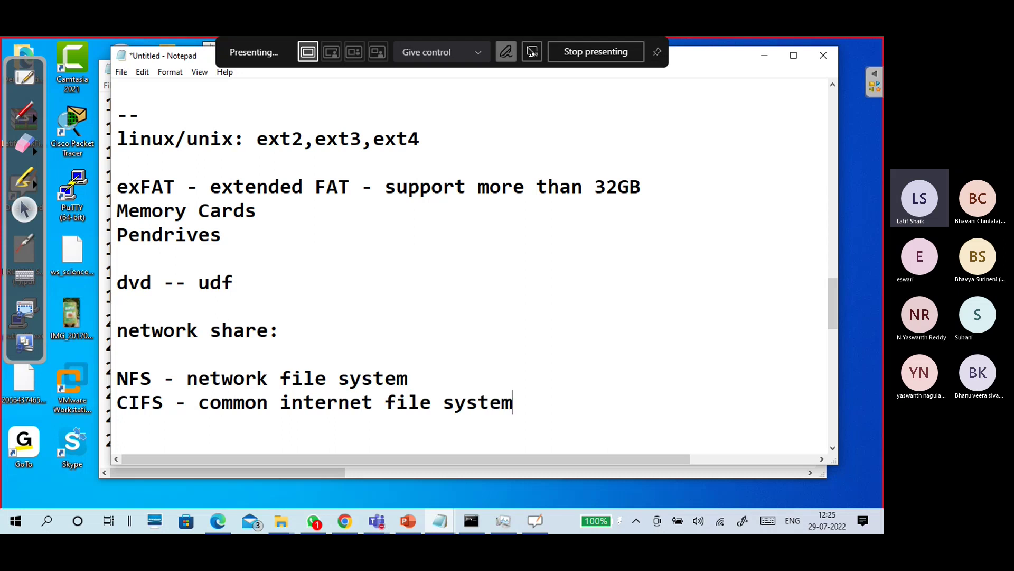
Append the related names "(SAMABA ,SMB)" to the end of the CIFS line.
text(()
text(SMA)
key(BackSpace)
key(BackSpace)
text(AMA)
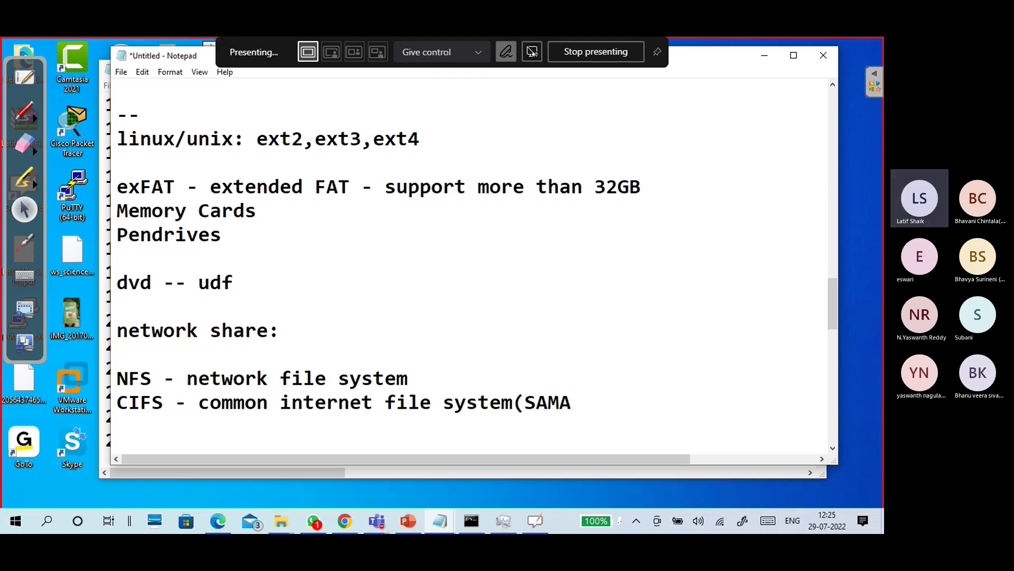
text(BA)
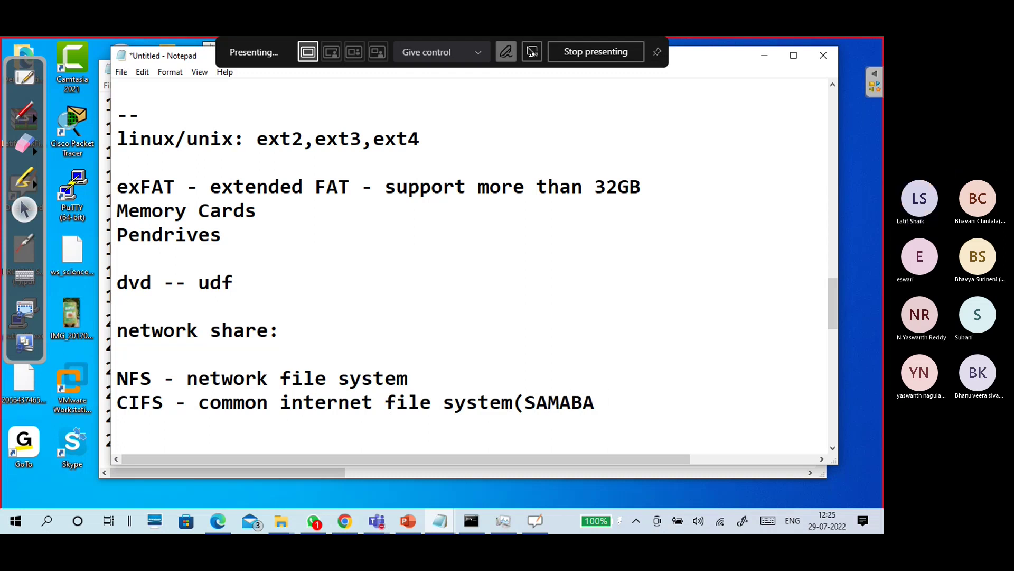
text( ,SM)
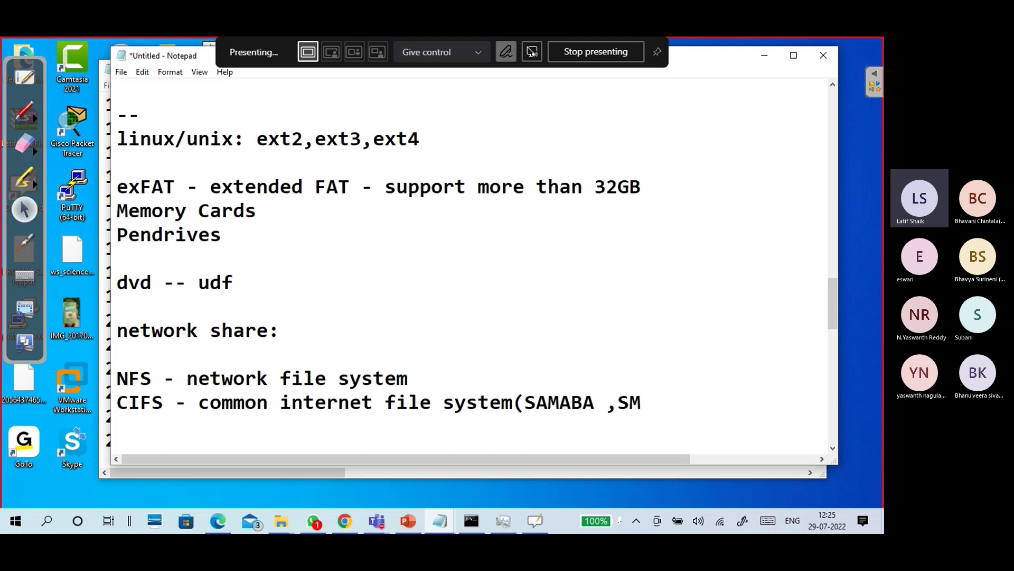
text(B))
Add blank lines after the CIFS line and insert a long dashed separator directly below it.
key(Return)
key(Return)
key(Return)
scroll(221, 383, down, 1)
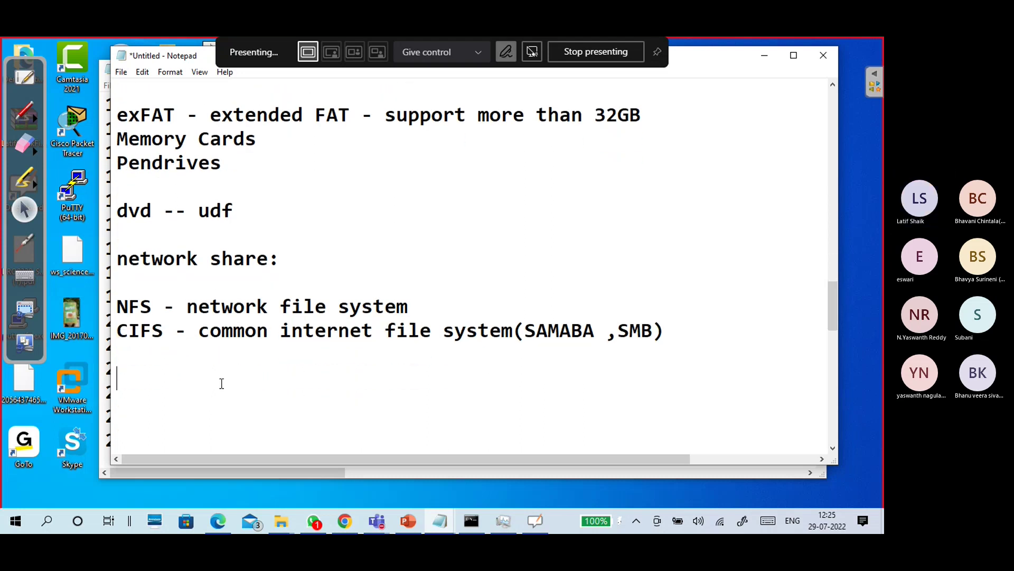
key(Up)
key(Up)
text(------------------------------)
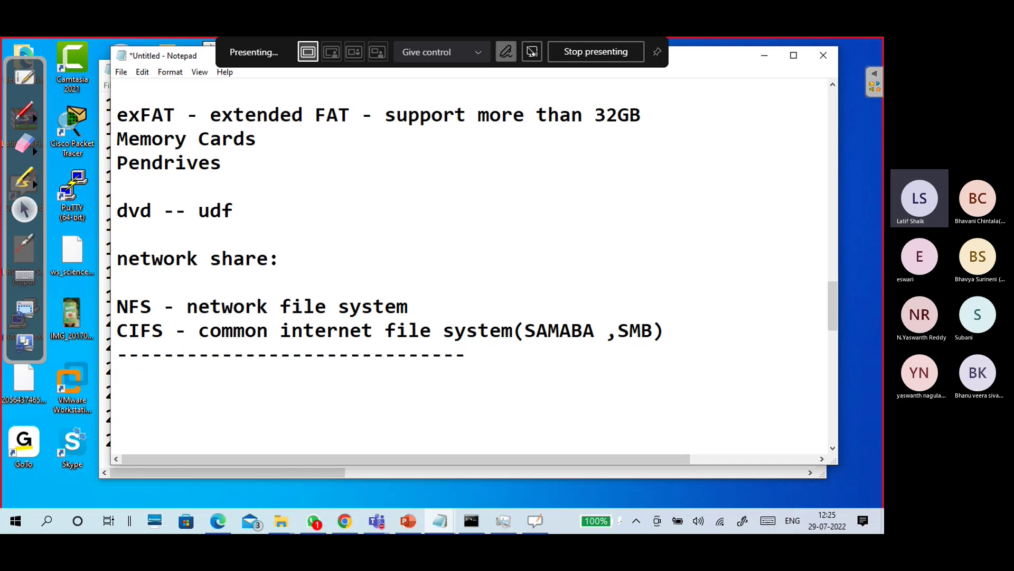
Complete the "file system" line above the windows section with "-- allocate/store data in a perticular format".
scroll(226, 402, up, 4)
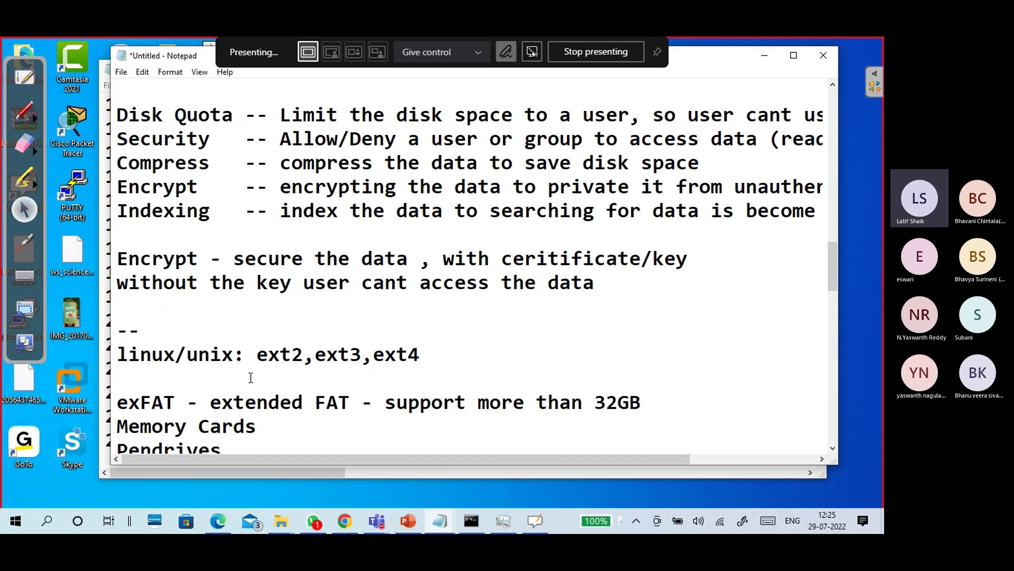
scroll(251, 377, up, 5)
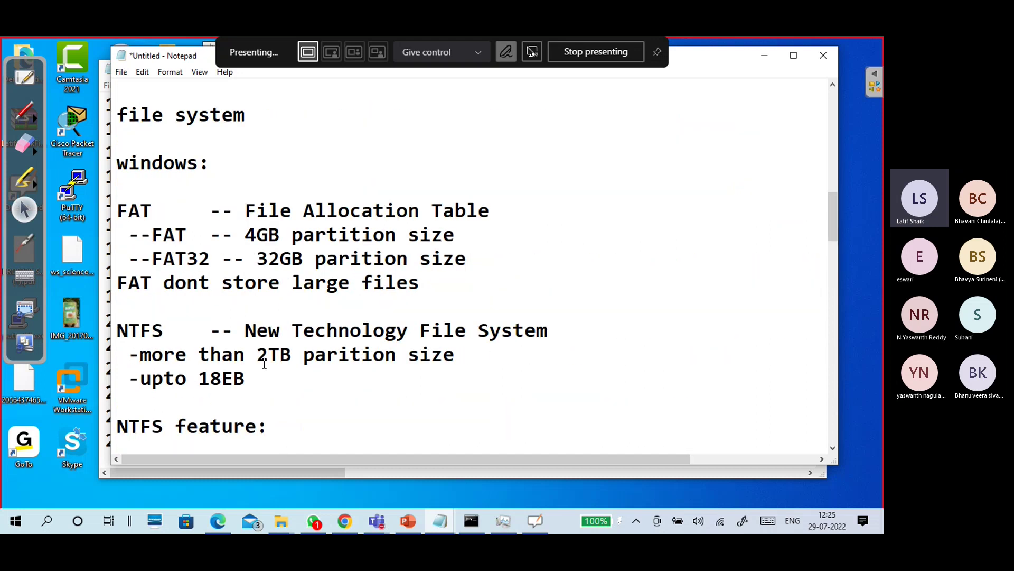
scroll(264, 363, up, 2)
click(267, 270)
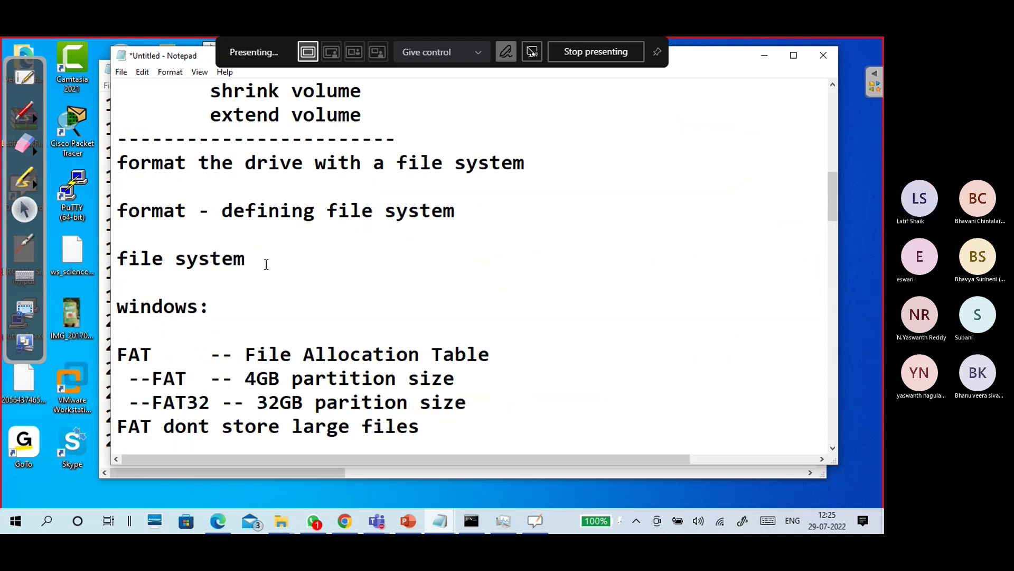
text(-- )
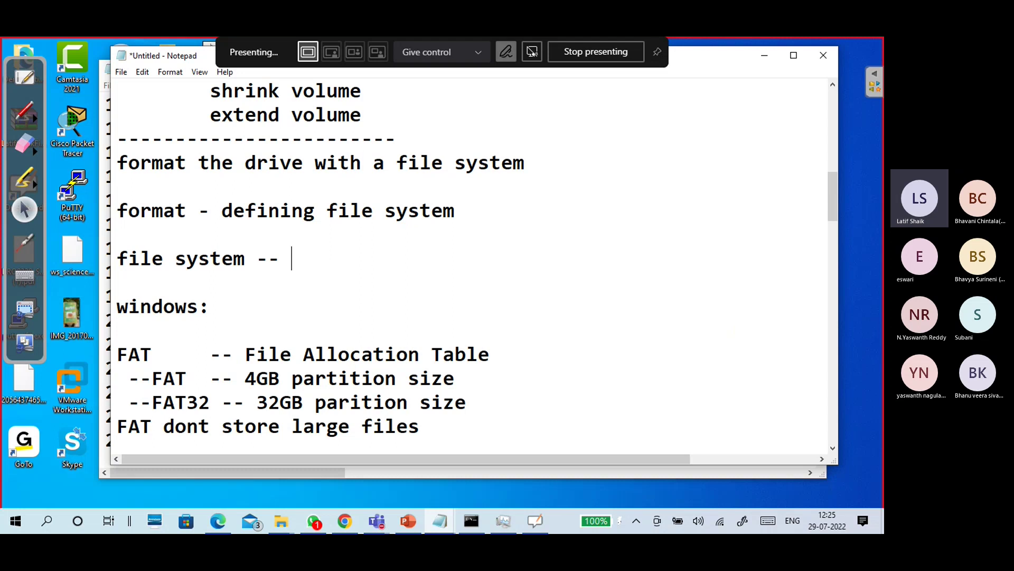
text(allocat)
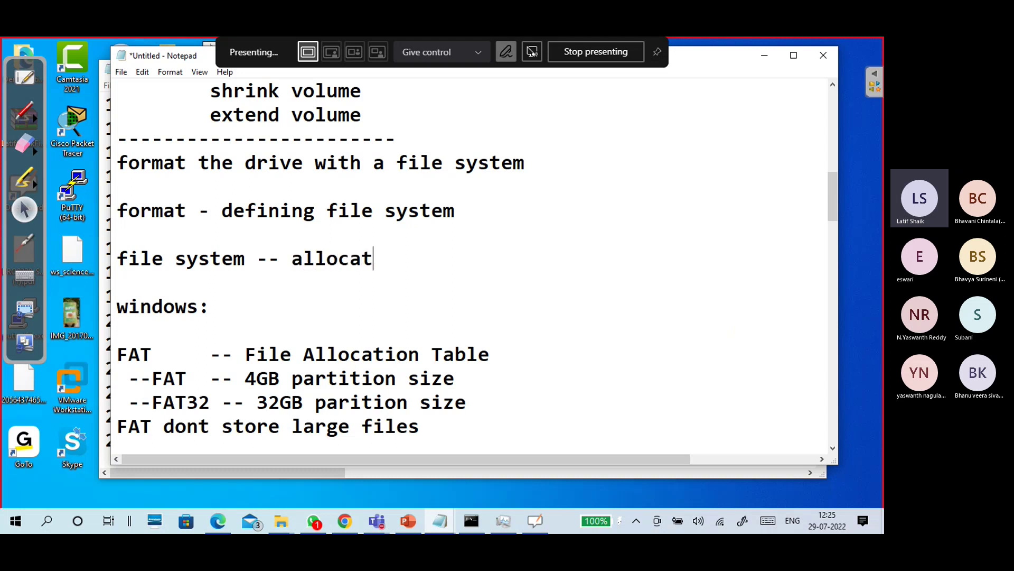
text(e)
text(/sto)
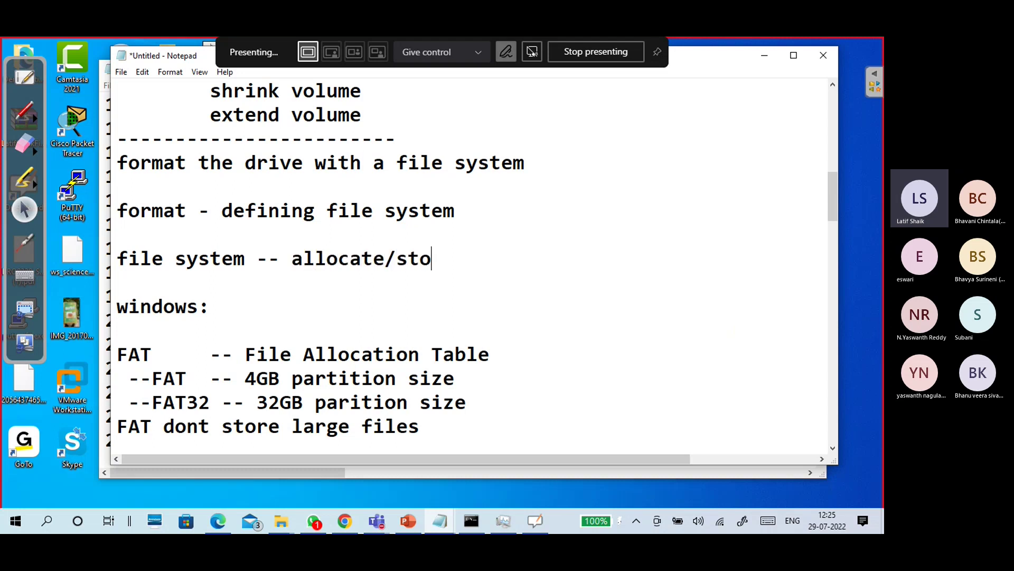
text(re data in a )
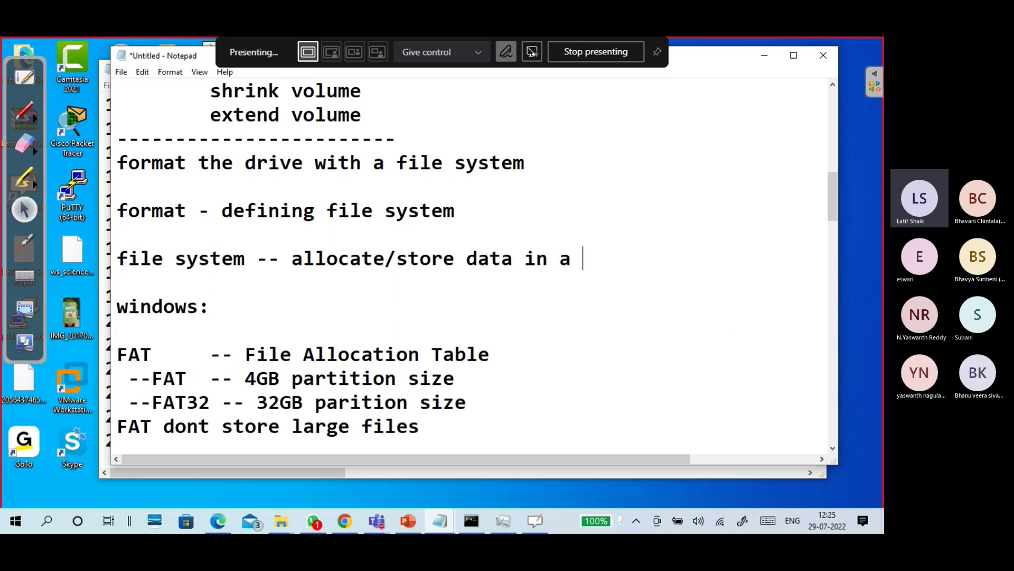
text(pertic)
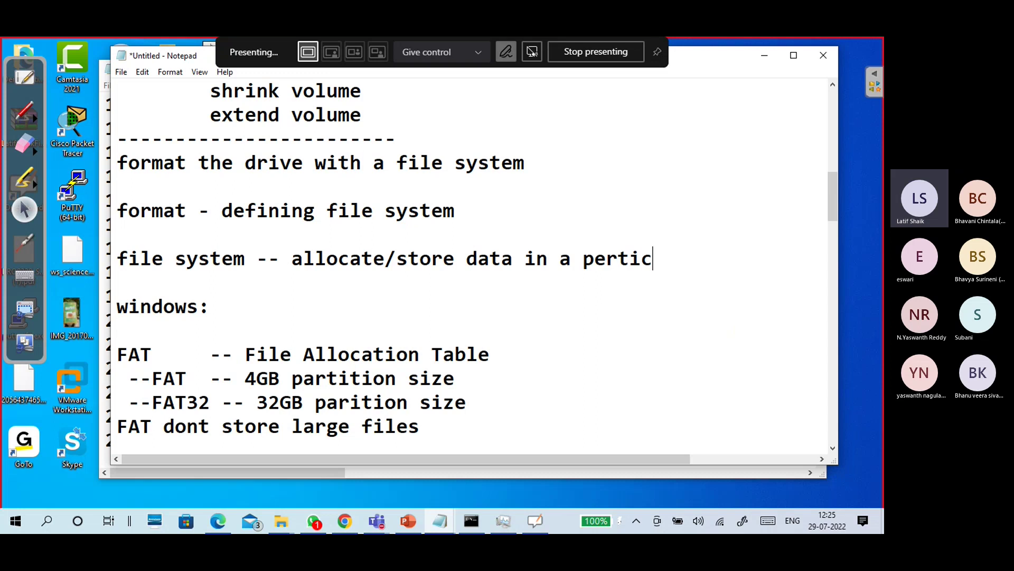
text(ulat)
key(BackSpace)
text(r format)
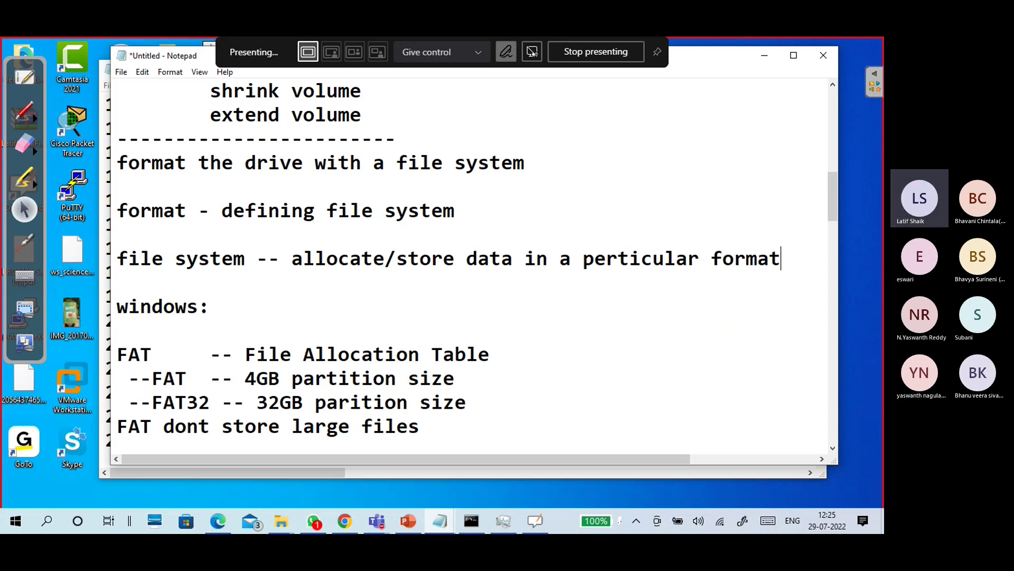
Look through the notes from the file system definition down to the blank lines below the final dashed separator.
key(Down)
key(Down)
key(Down)
key(Down)
key(Down)
key(Down)
key(Down)
key(Down)
key(Down)
key(Down)
key(Down)
key(Down)
key(Down)
key(Down)
key(Down)
key(Down)
key(Down)
key(Down)
key(Down)
key(Down)
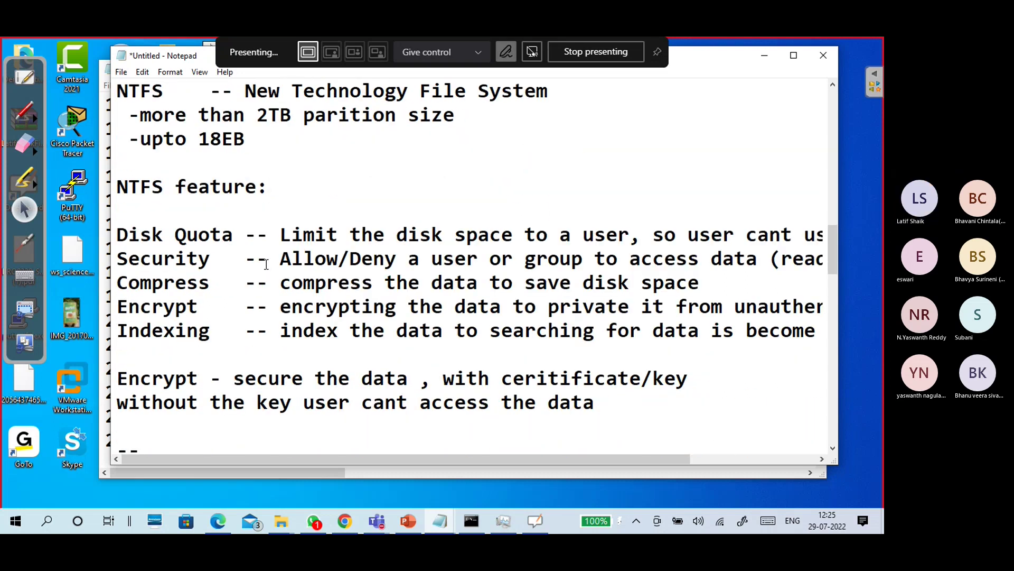
key(Down)
key(Down)
key(Down)
key(Down)
key(Down)
key(Down)
key(Down)
key(Down)
key(Down)
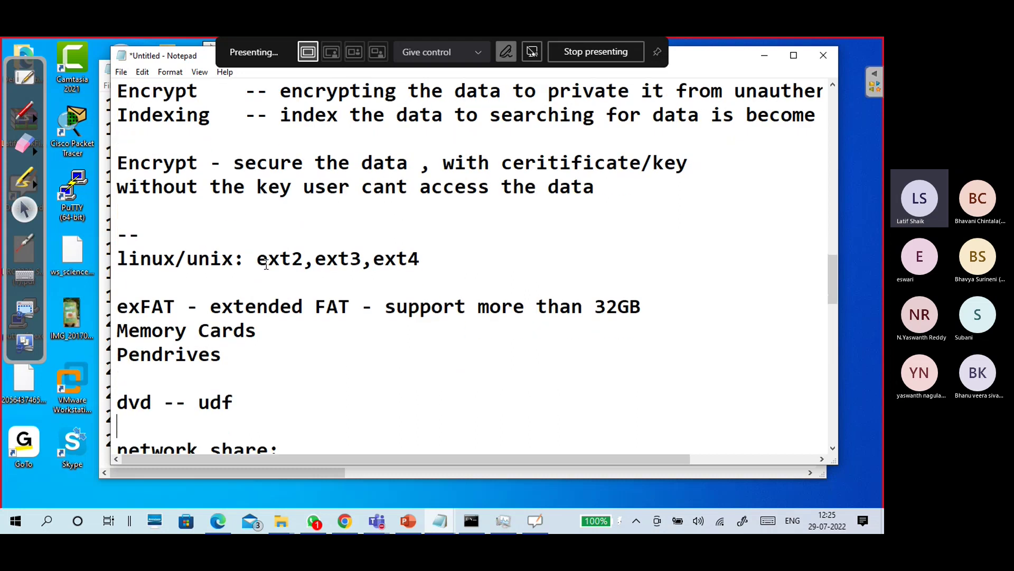
key(Down)
key(Down)
key(Down)
key(Down)
key(Down)
key(Down)
key(Down)
key(Down)
key(Down)
key(Down)
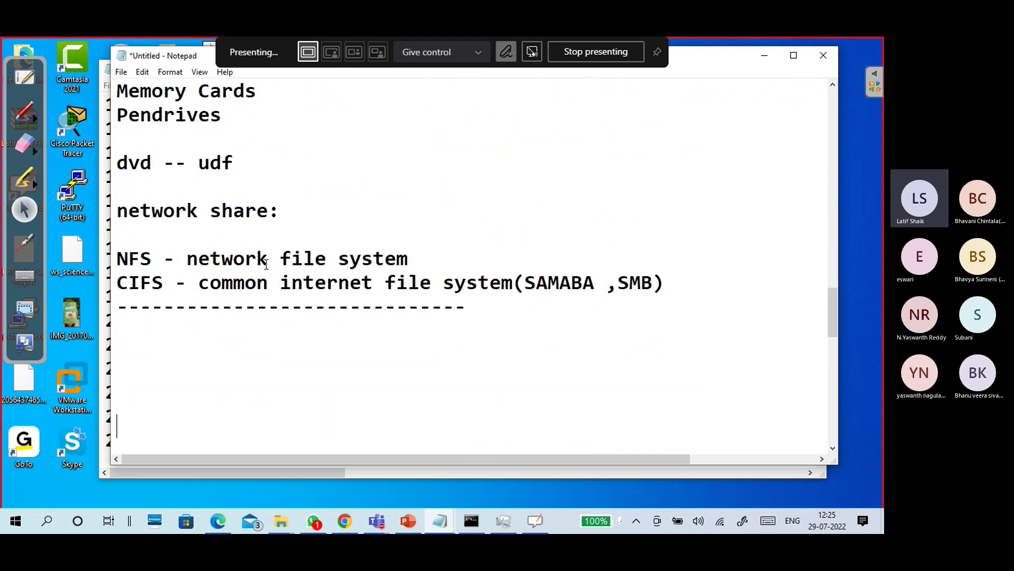
Switch to the PowerPoint presentation and look through the slides from "Run – diskmgmt.msc" to the final "Run - MSCONFIG" slide.
key(alt+Tab)
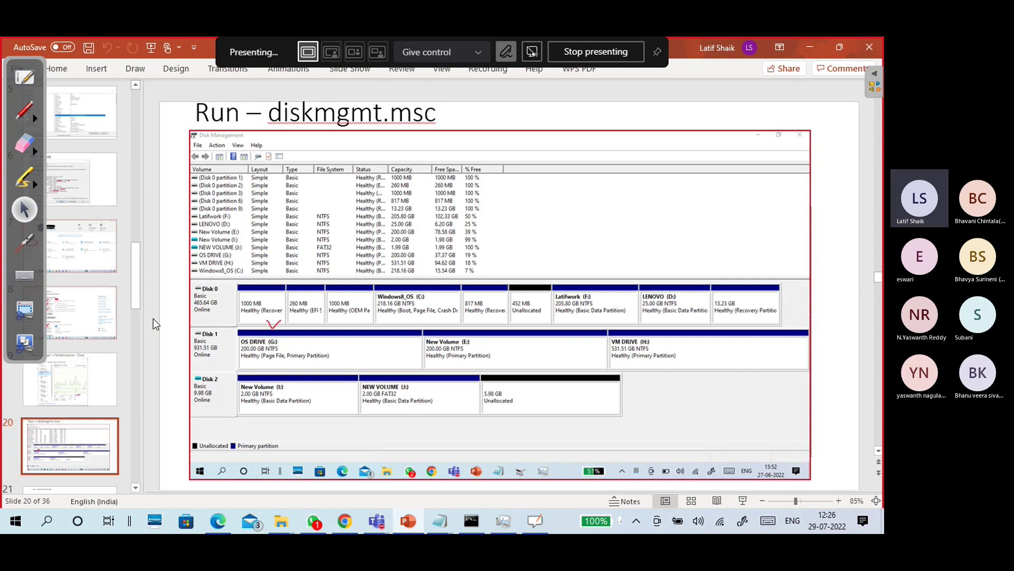
key(Page_Down)
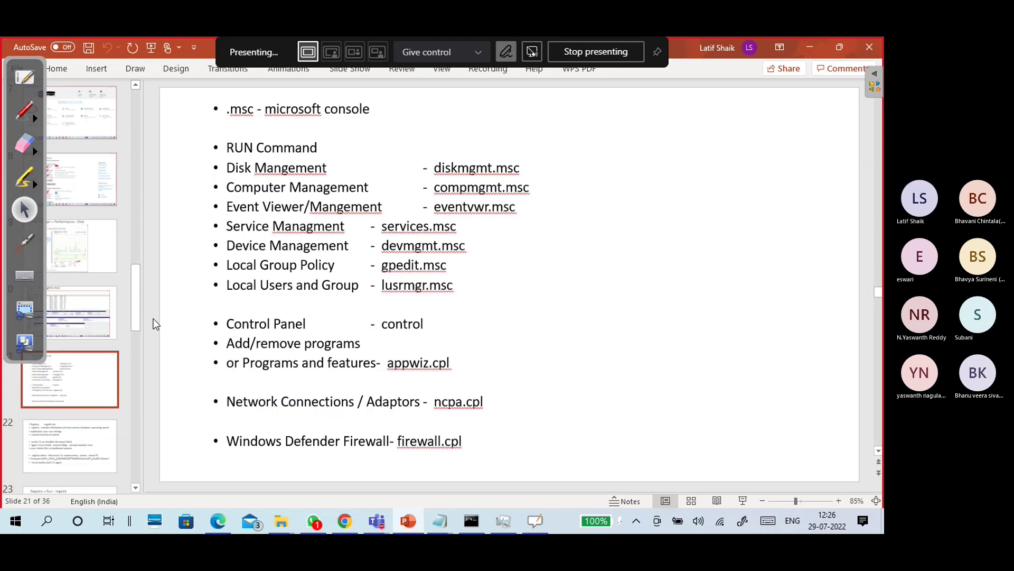
key(Page_Down)
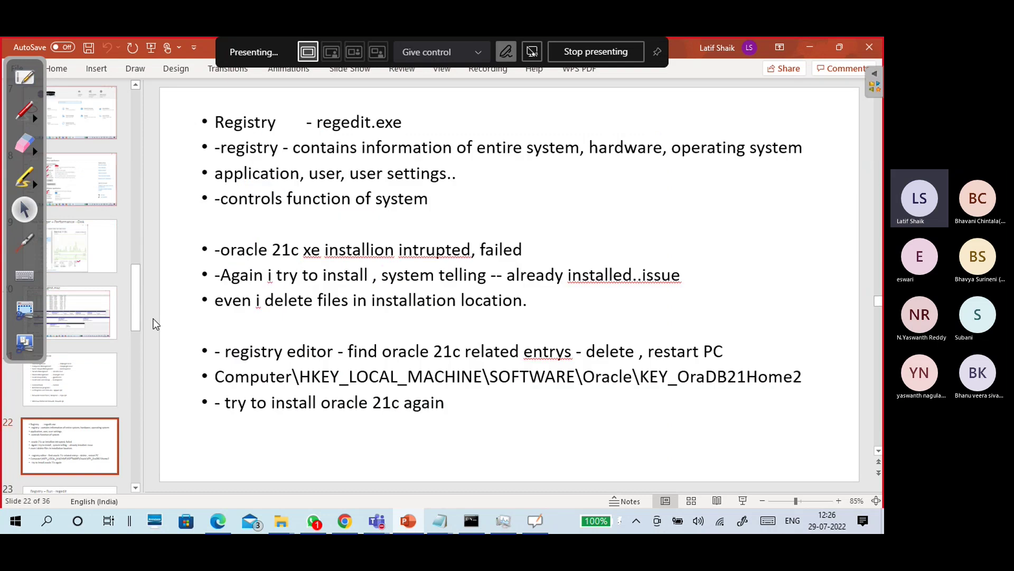
key(Page_Down)
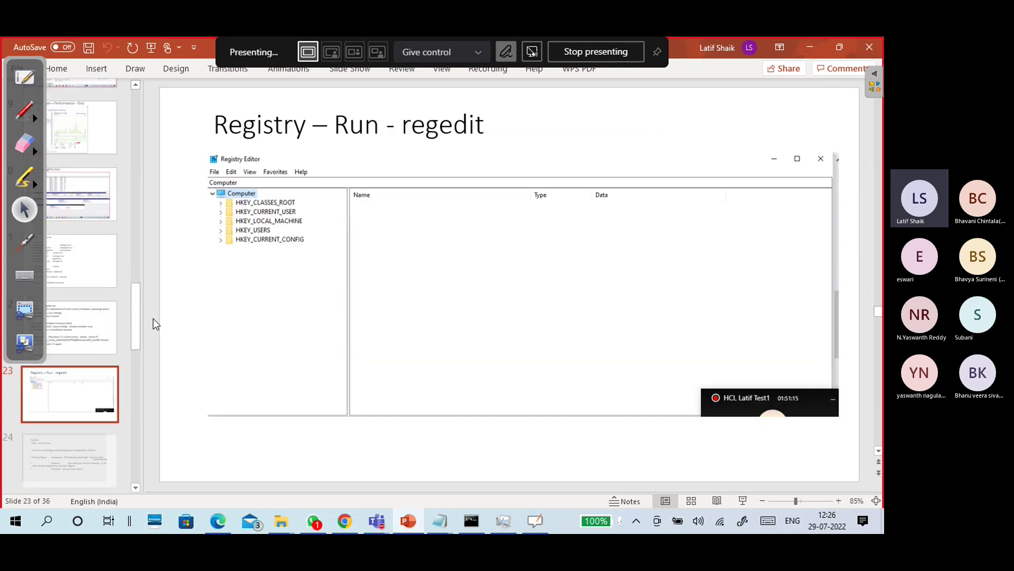
key(Page_Down)
key(Page_Down)
key(Page_Down)
key(Page_Down)
key(Page_Down)
key(Page_Down)
key(Page_Down)
key(Page_Down)
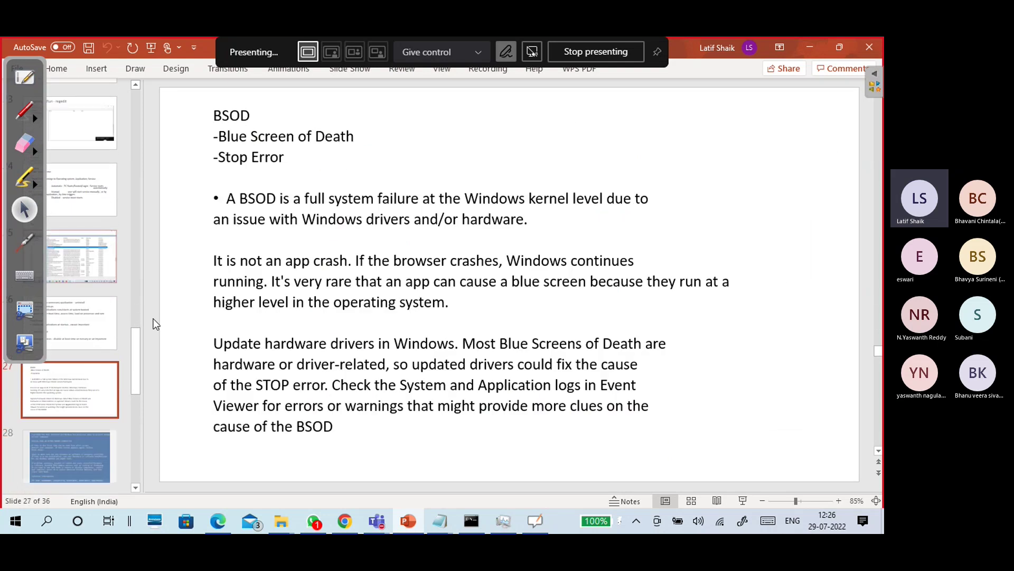
key(Page_Down)
key(Page_Down)
key(Page_Down)
key(Page_Down)
key(Page_Down)
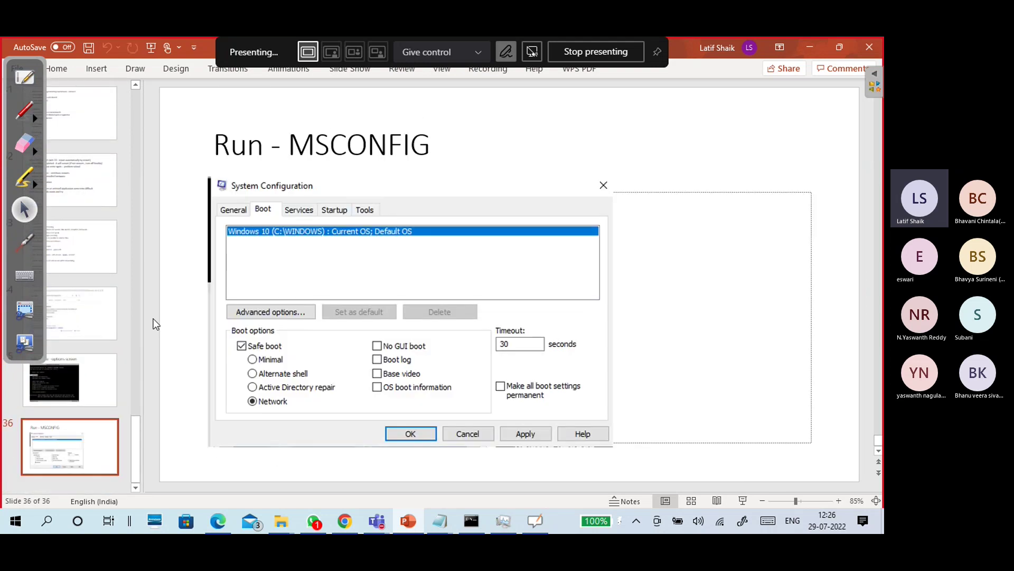
Look back through the earlier slides, including startups, run commands and the blue screen error, ending on the Services slide.
key(Page_Up)
key(Page_Up)
key(Page_Up)
key(Page_Up)
key(Page_Up)
key(Page_Up)
key(Page_Up)
key(Page_Up)
key(Page_Up)
key(Page_Up)
key(Page_Up)
key(Page_Up)
key(Page_Up)
key(Page_Up)
key(Page_Up)
key(Page_Up)
key(Page_Up)
key(Page_Up)
key(Page_Up)
key(Page_Up)
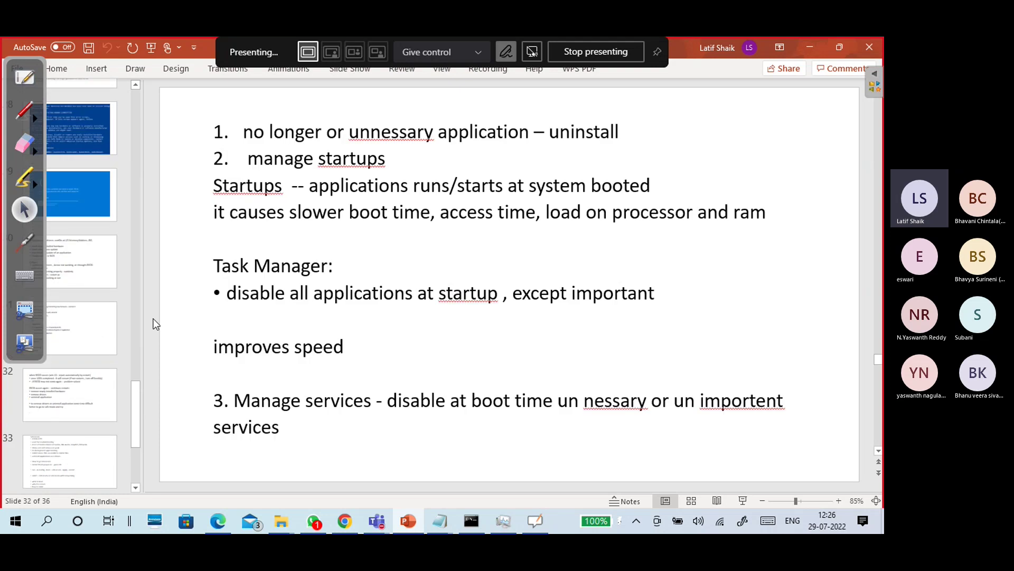
key(Page_Down)
key(Page_Down)
key(Page_Down)
key(Page_Down)
key(Page_Down)
key(Page_Down)
key(Page_Down)
key(Page_Down)
key(Page_Down)
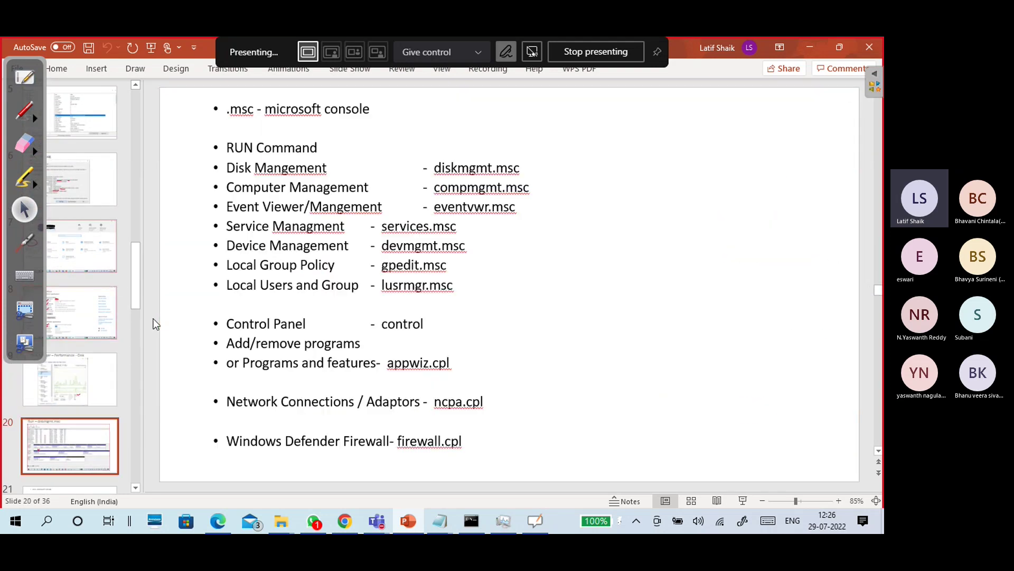
key(Page_Down)
key(Page_Down)
key(Page_Down)
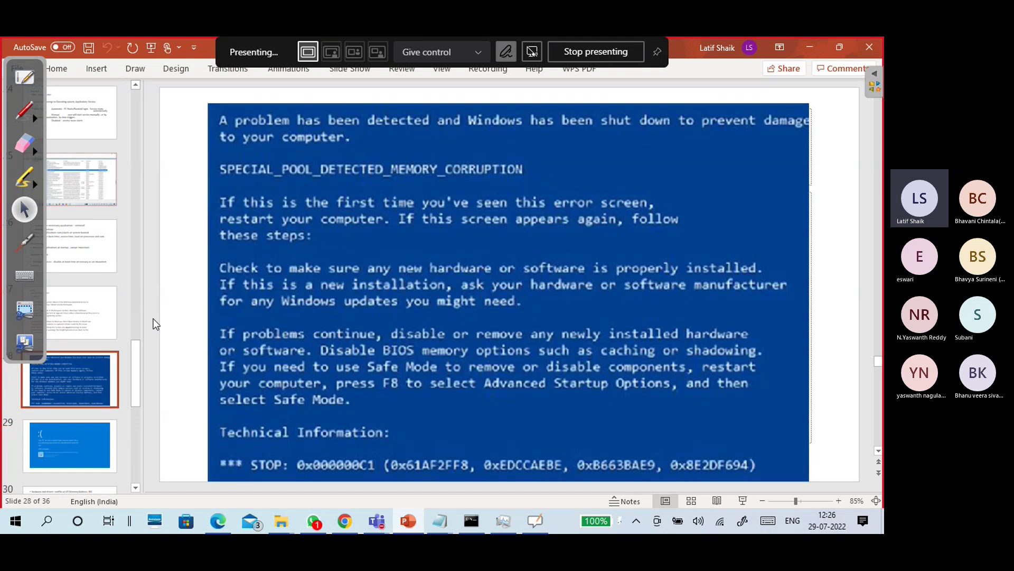
key(Page_Up)
key(Page_Up)
key(Page_Up)
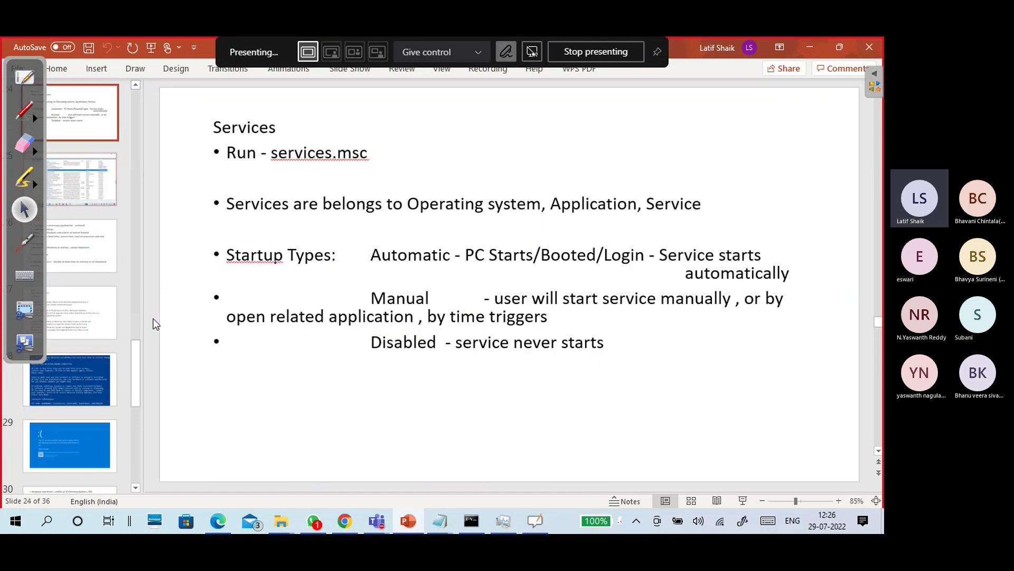
key(Page_Up)
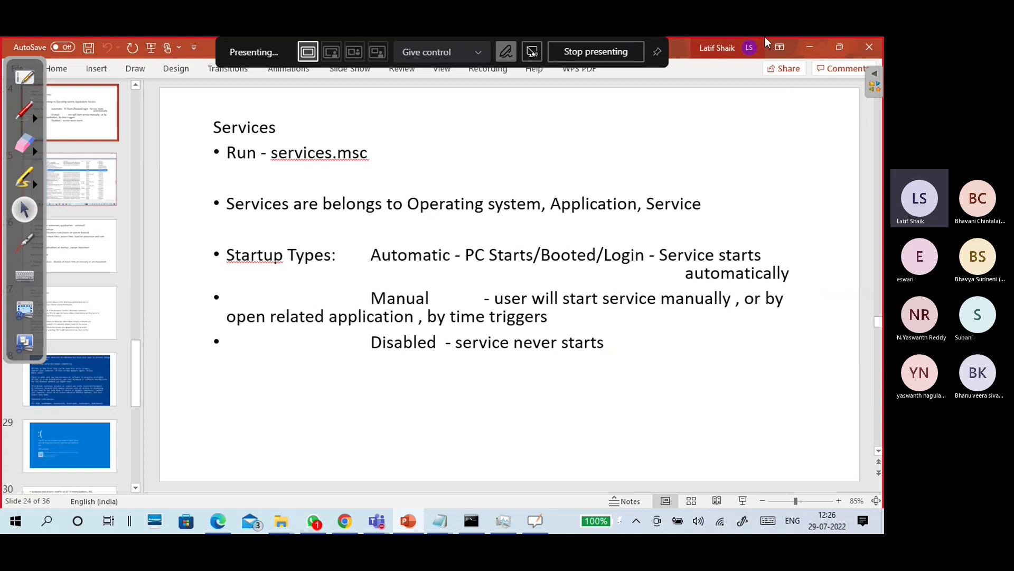
Return to the Notepad notes and add the heading "Bitlocker" directly below the last dashed separator, followed by a blank line.
click(808, 47)
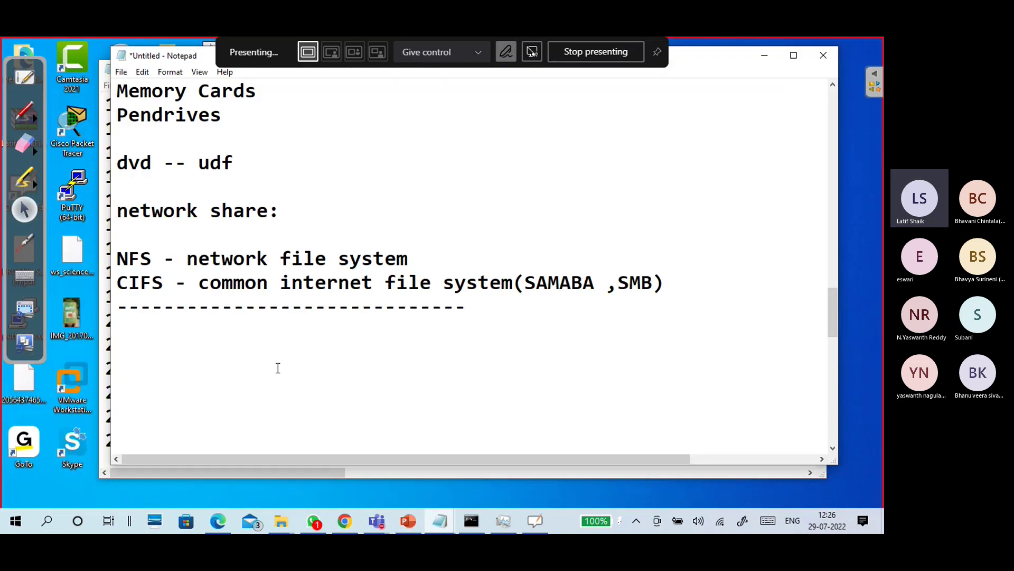
click(258, 329)
text(Bitlocker)
key(Return)
key(Return)
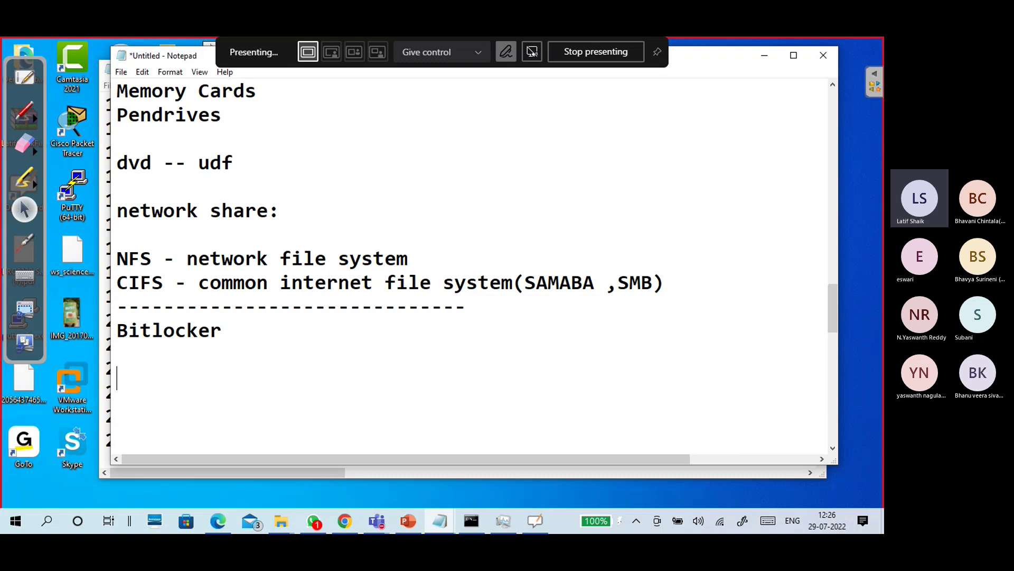
Switch to the Teams meeting and open its additional meeting options.
click(383, 514)
click(373, 465)
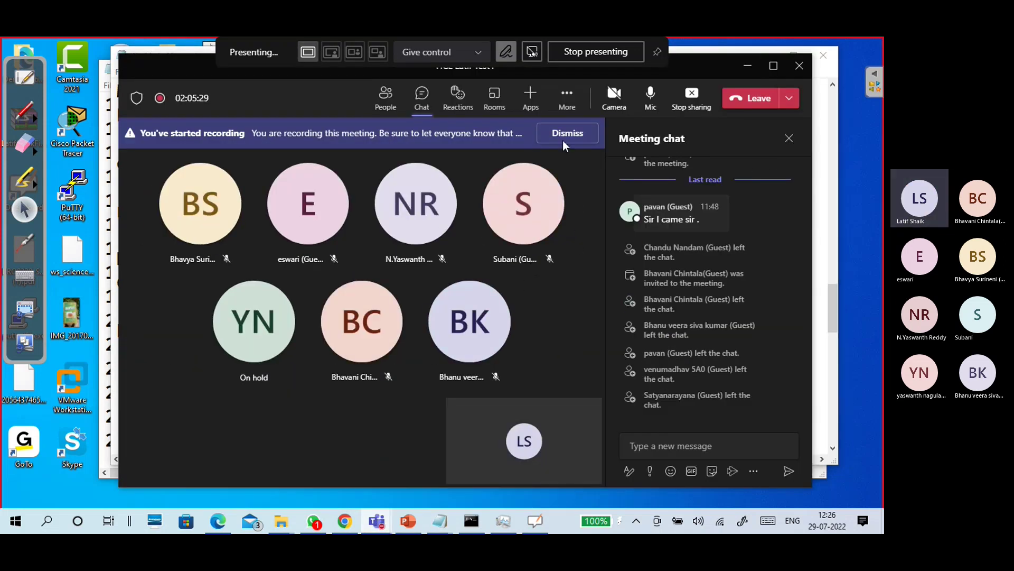
click(568, 101)
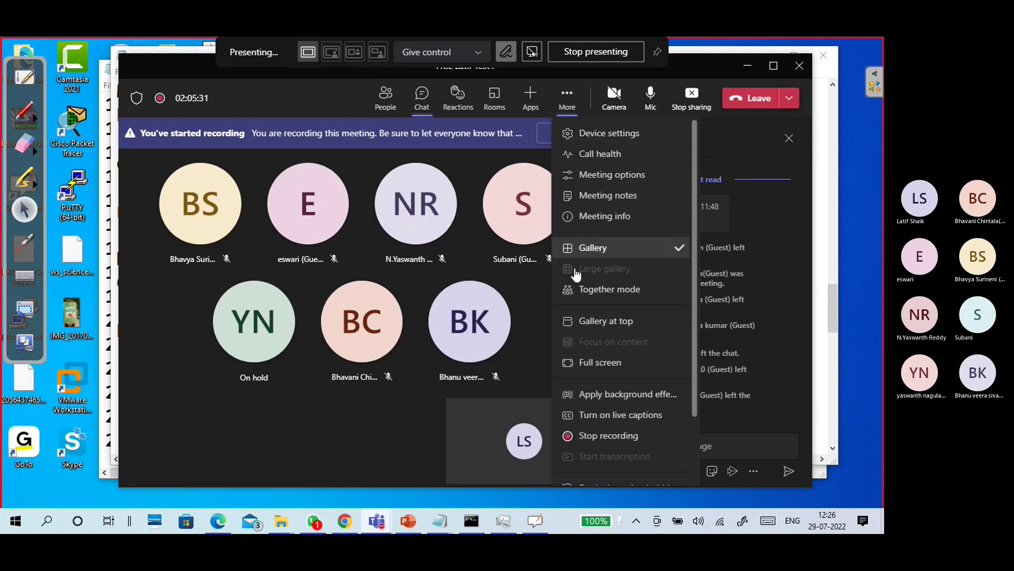